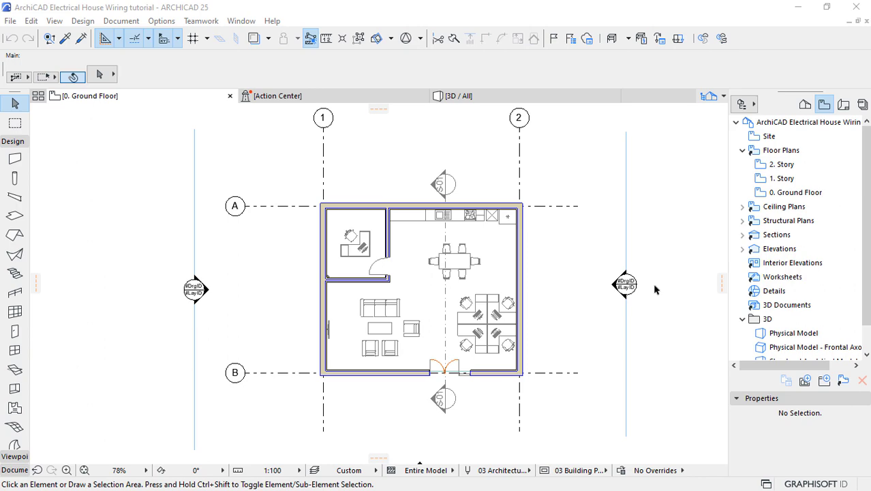
- Examine the finished lighting plan and electrical legend in the other open project, and return to the house wiring project
key(super)
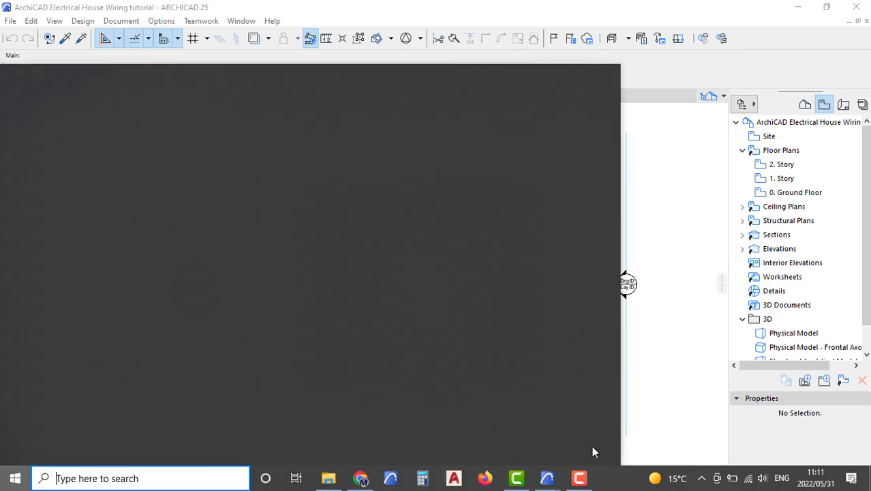
mouse_move(546, 478)
click(488, 455)
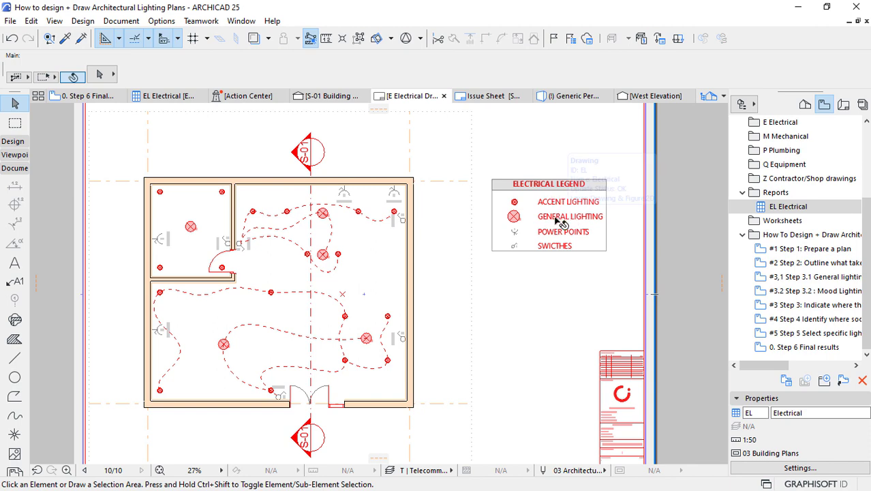
key(super)
mouse_move(546, 478)
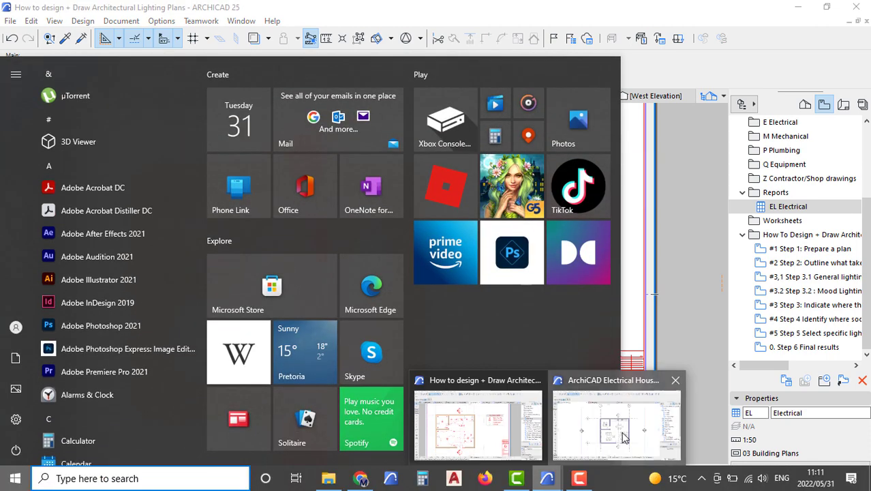
click(586, 361)
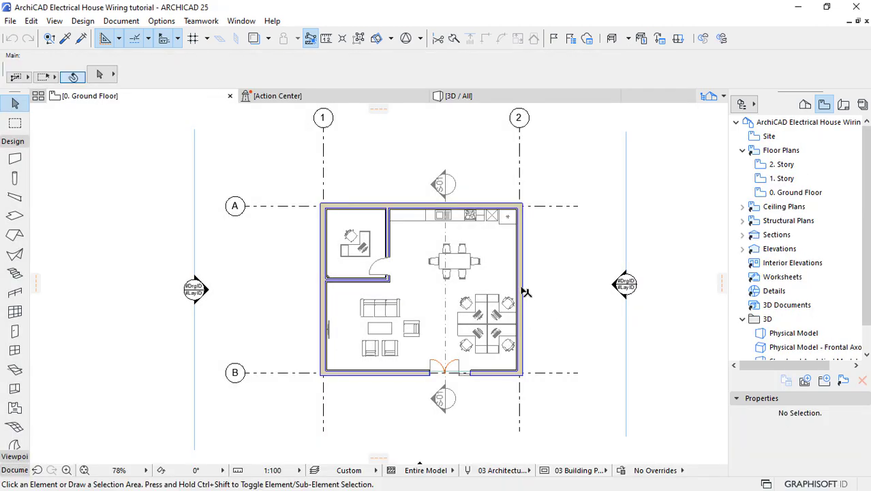
mouse_move(522, 288)
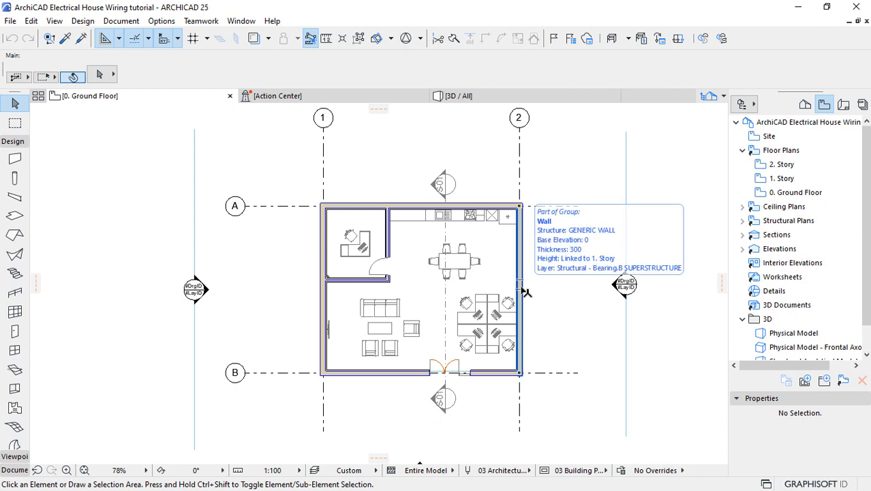
- Create a new layer combination named Electrical in the model view layer settings
click(162, 22)
mouse_move(164, 40)
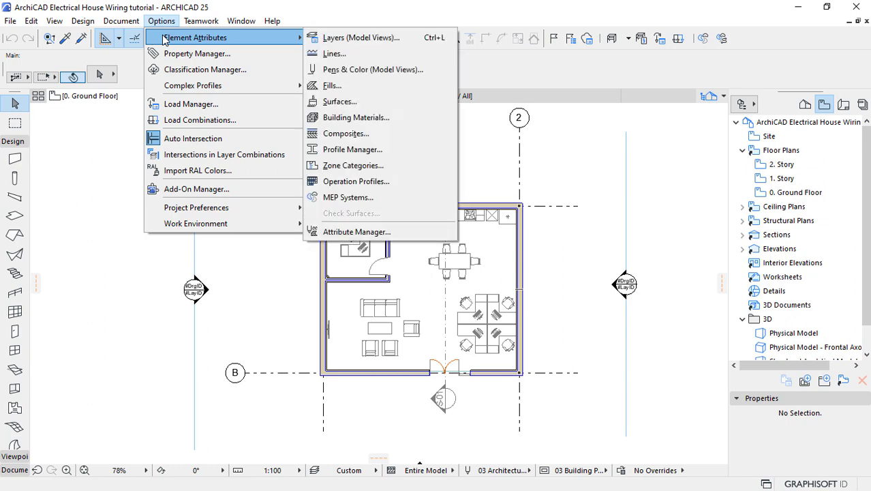
click(361, 38)
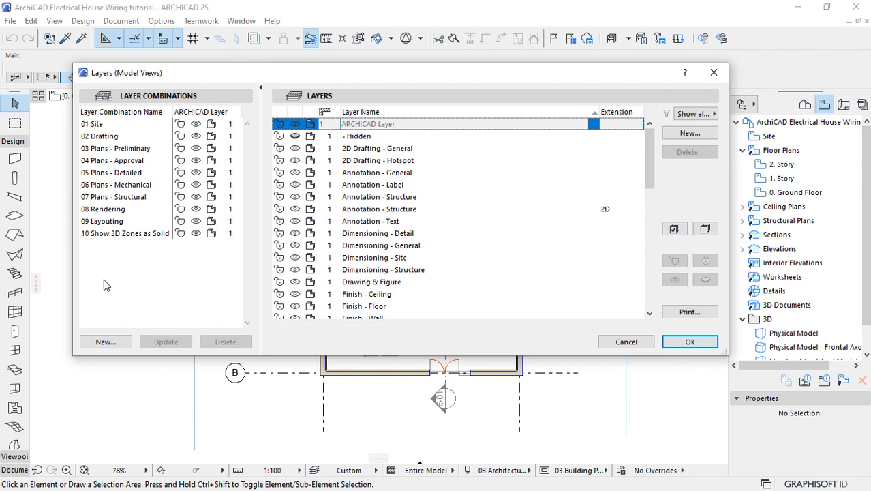
click(103, 341)
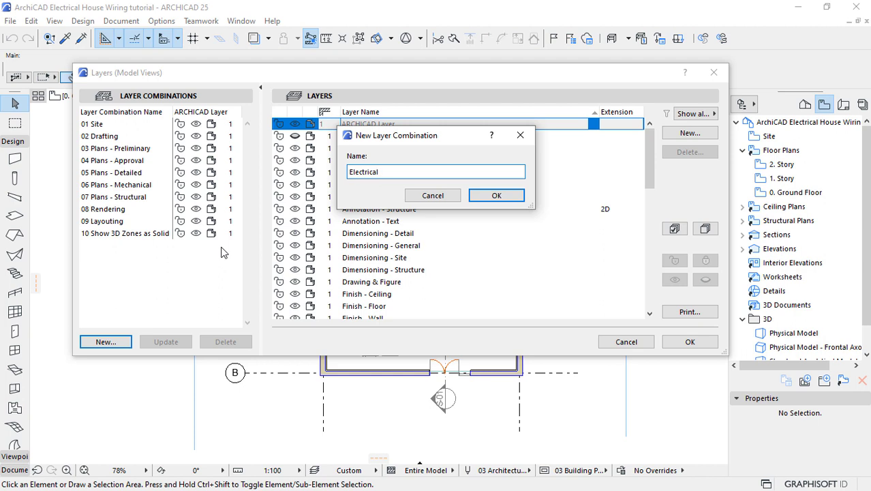
click(478, 196)
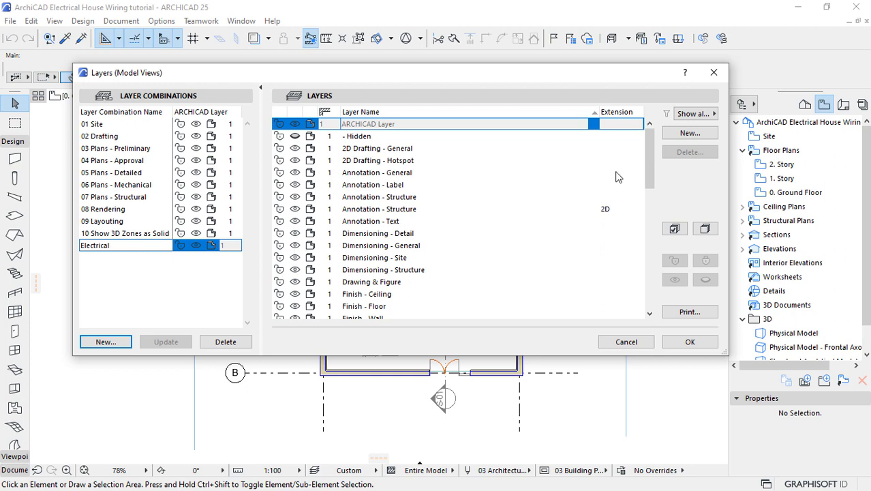
- Add a new layer named E Switches
click(689, 133)
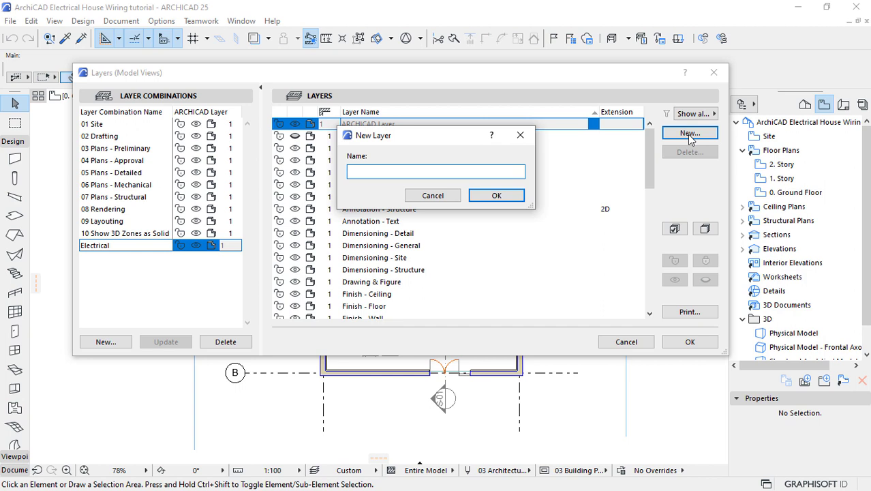
text(E Switches)
drag(353, 172, 348, 171)
click(495, 195)
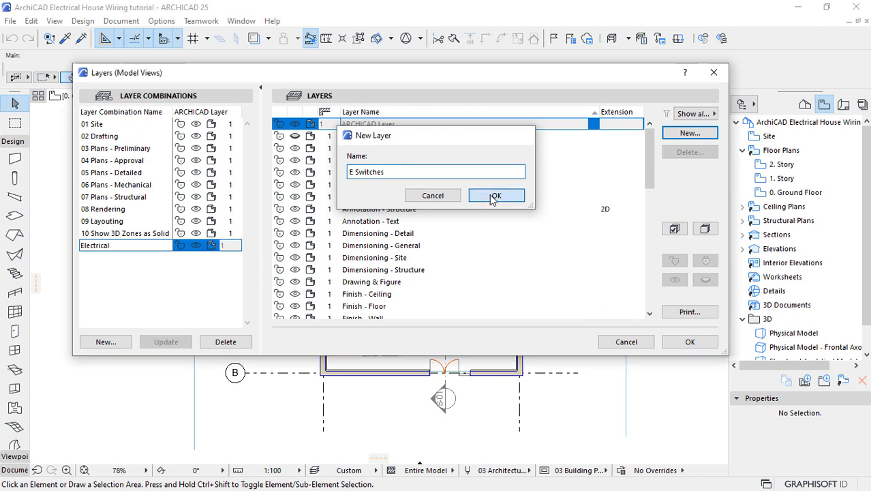
- Add two more layers named E Lights and E Sockets
click(690, 132)
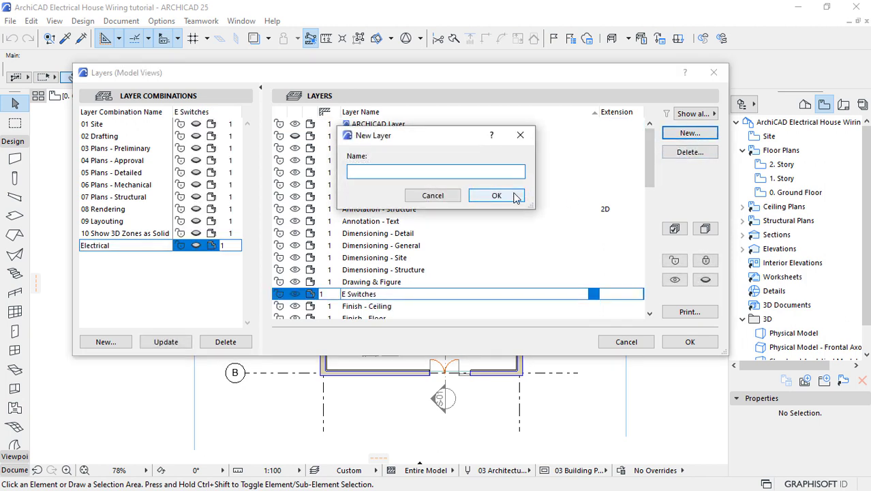
text(E Lights)
click(493, 196)
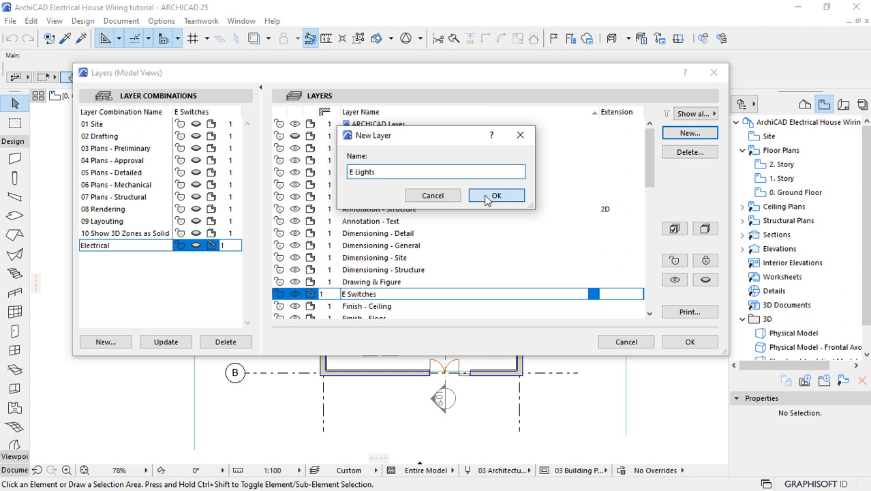
click(690, 134)
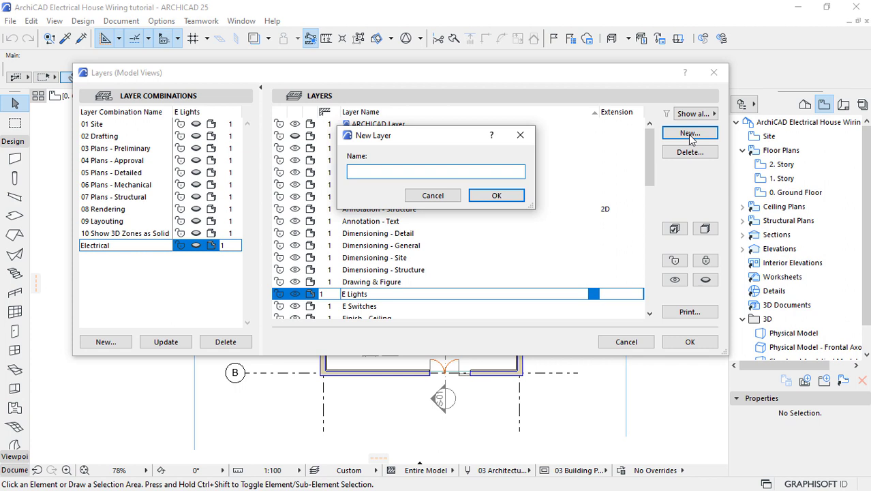
text(E Sockets)
click(495, 196)
- Give the E Sockets layer the extension ELECTRICAL and copy that extension text
drag(649, 139, 652, 155)
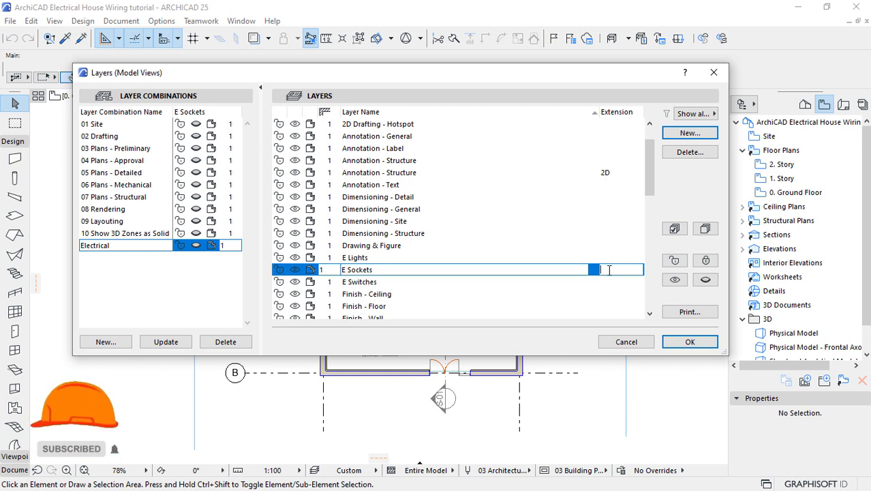
text(ELEC)
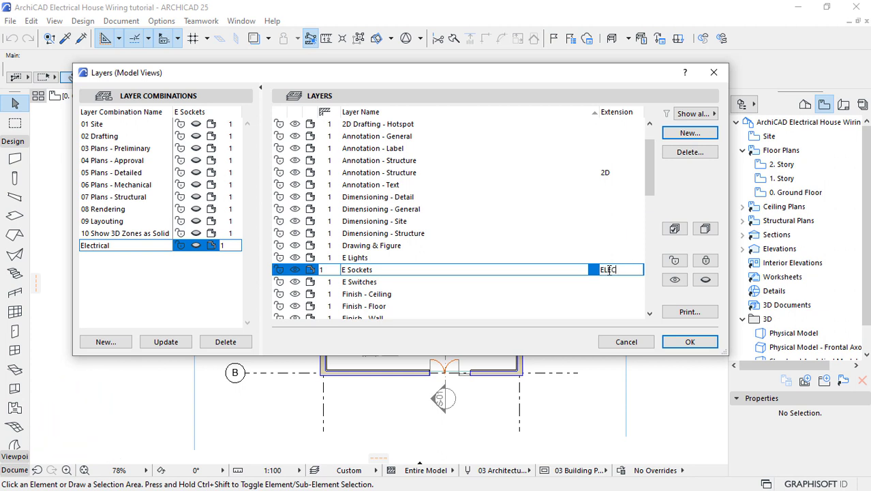
text(TRICAL)
drag(600, 270, 634, 272)
right_click(634, 272)
click(648, 330)
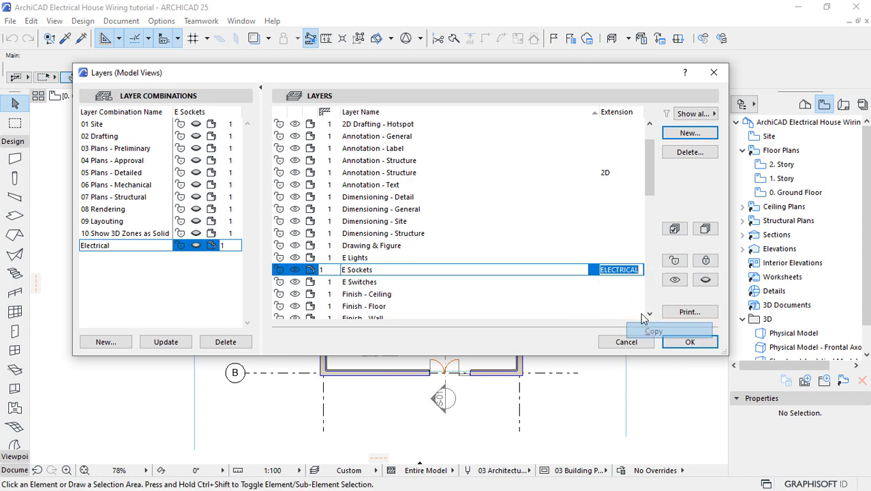
- Paste the ELECTRICAL extension onto the E Lights and E Switches layers
click(620, 257)
right_click(620, 259)
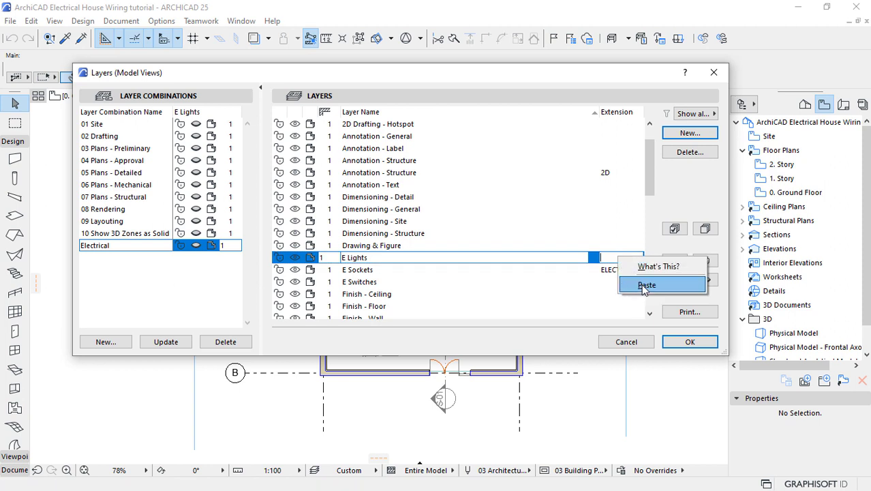
click(645, 286)
click(620, 282)
right_click(620, 282)
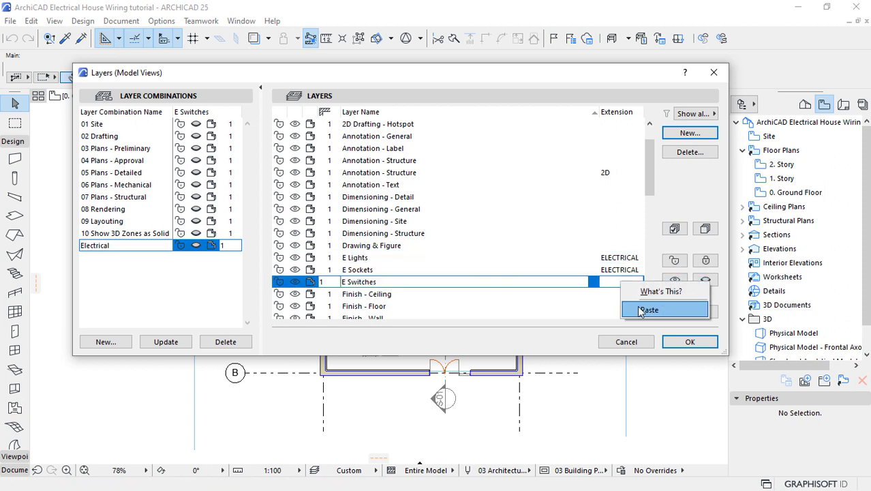
click(640, 311)
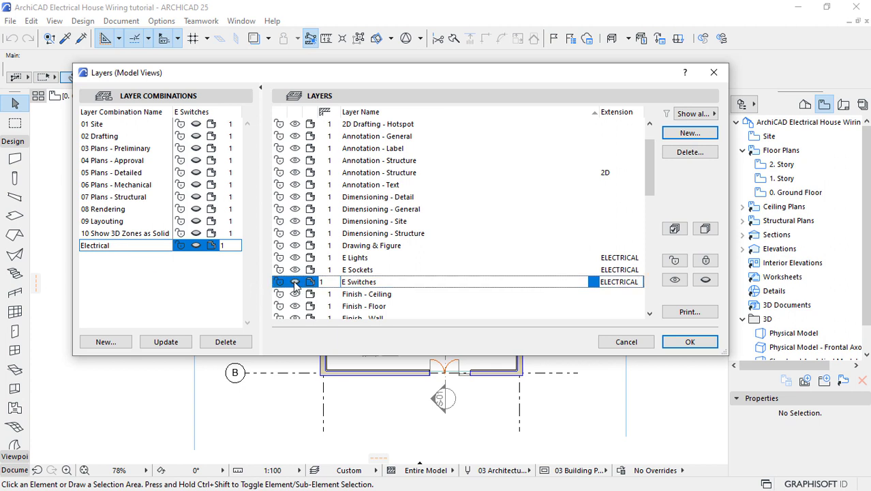
- Update the Electrical layer combination so that it shows the E Switches and E Sockets layers
click(167, 341)
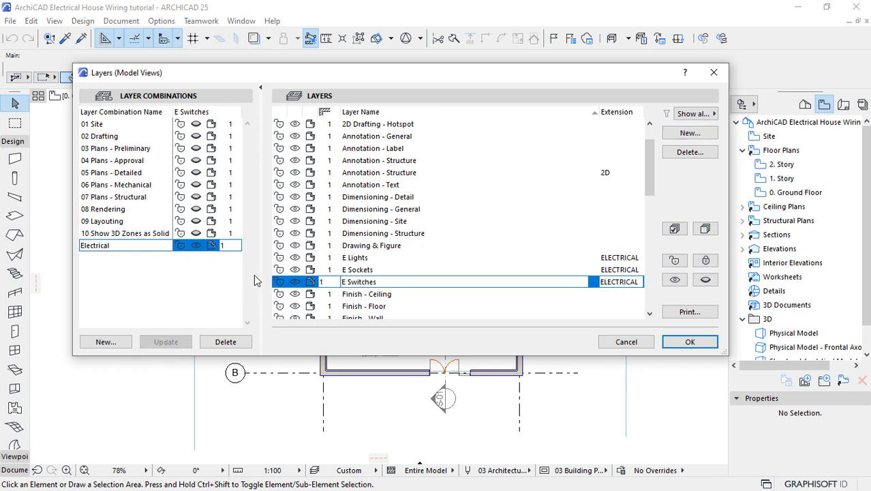
click(355, 271)
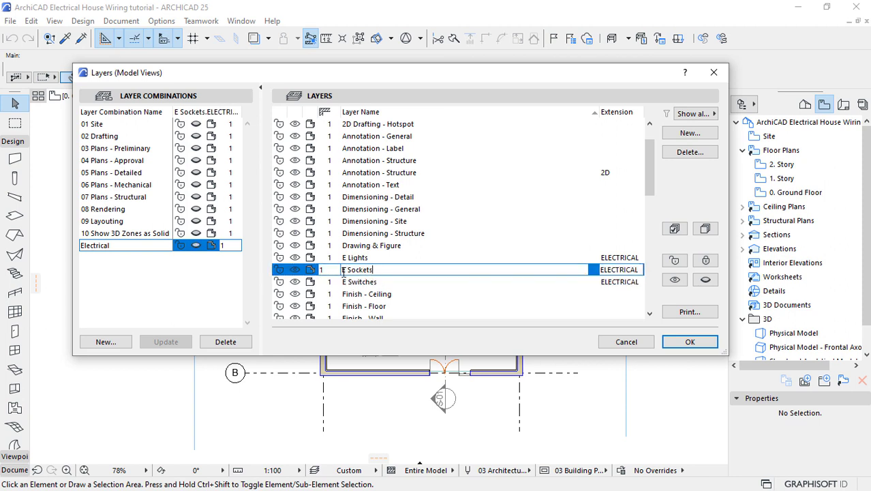
click(294, 269)
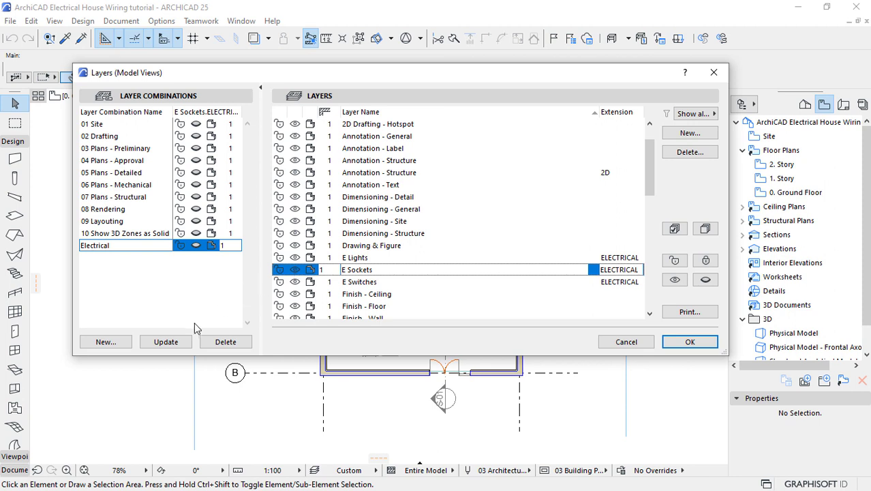
click(166, 342)
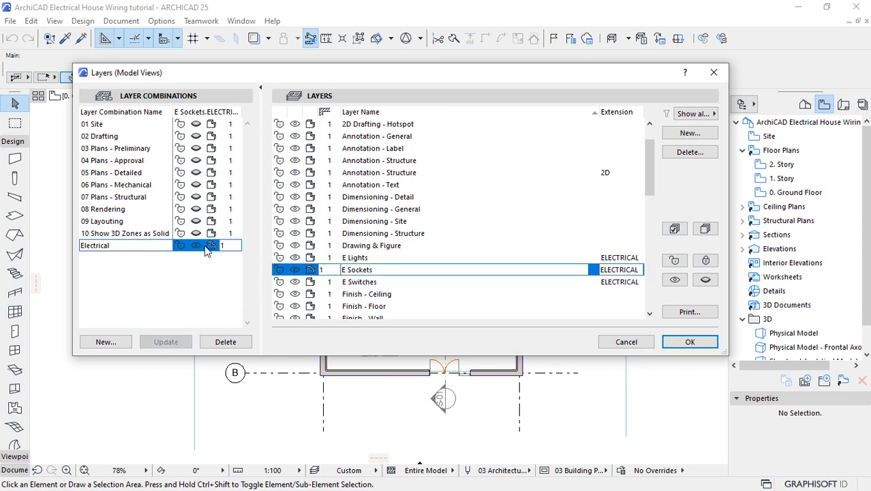
- Update the Electrical layer combination to show the E Lights layer as well, and apply the layer settings
click(355, 259)
click(355, 259)
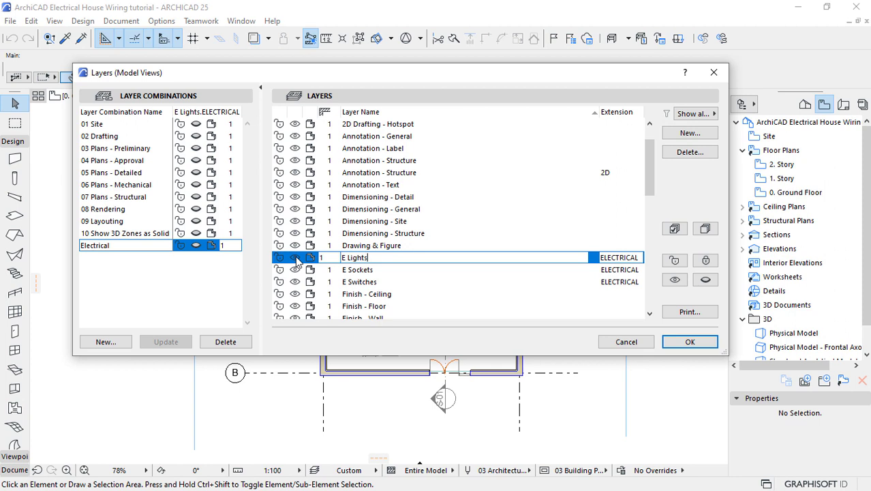
click(295, 257)
click(165, 341)
click(689, 342)
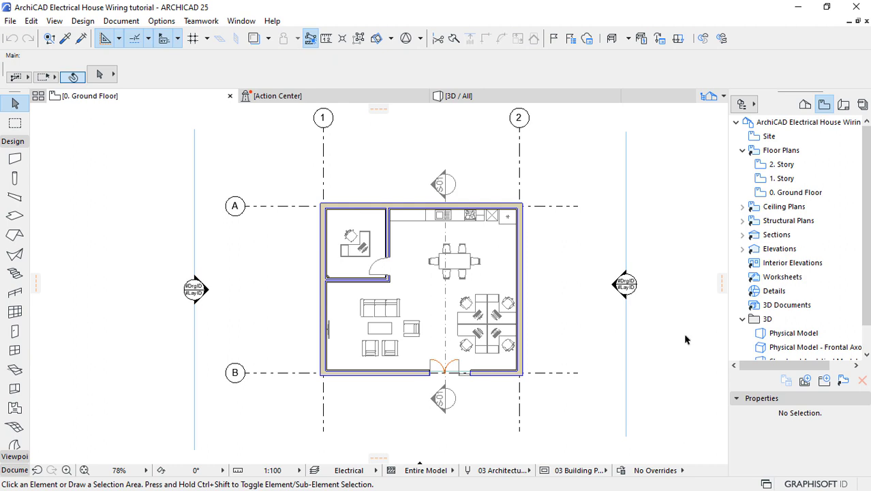
- Save the ground floor as a custom-named view Electrical using the Electrical layer combination, and place it directly after Ceiling Plans in the view map
click(823, 106)
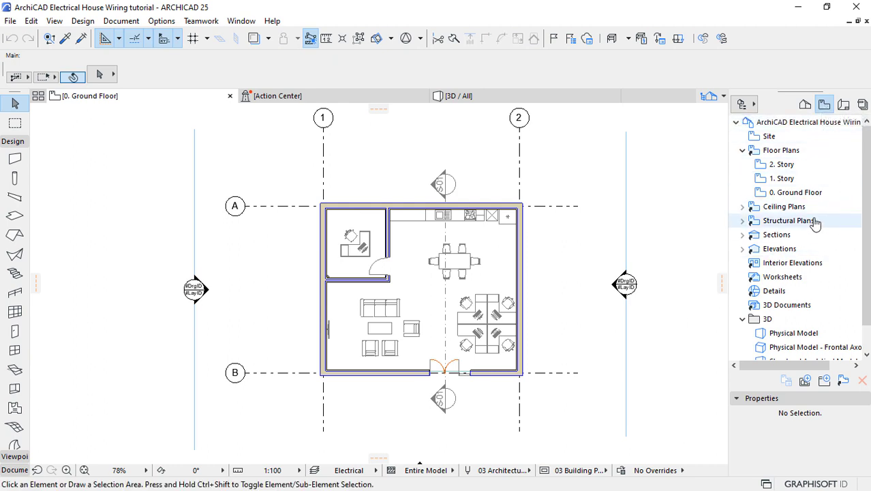
click(806, 382)
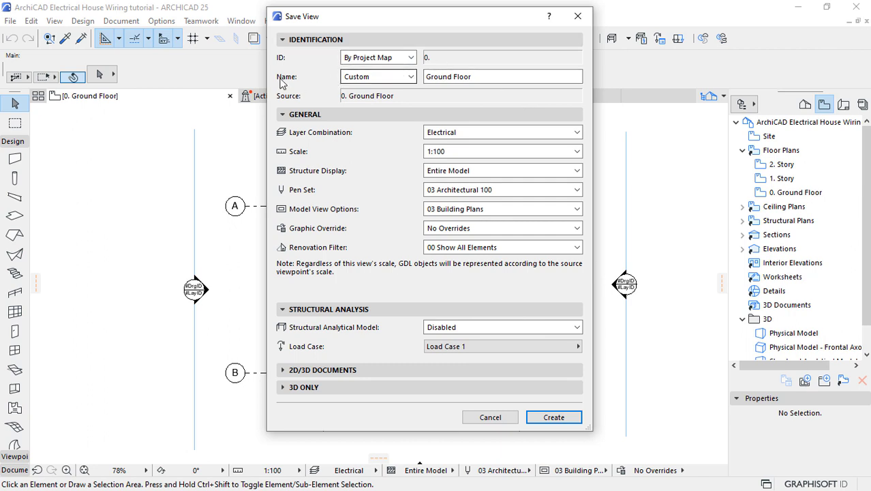
click(369, 79)
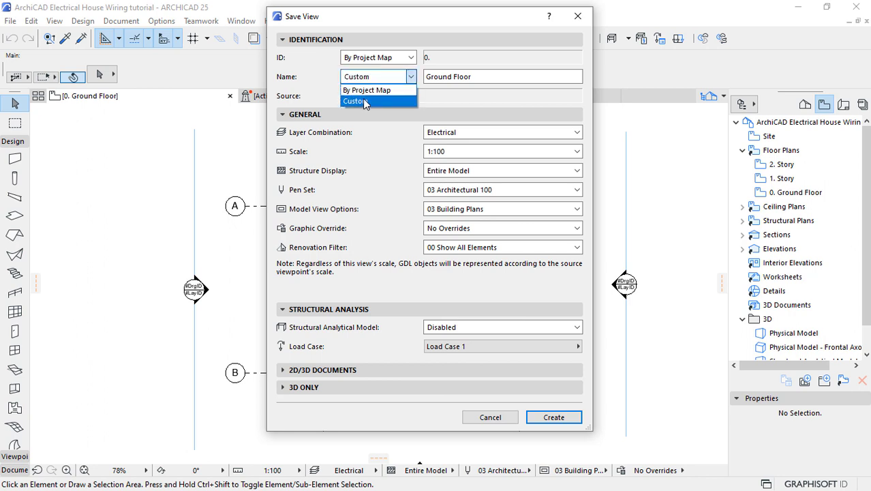
click(366, 102)
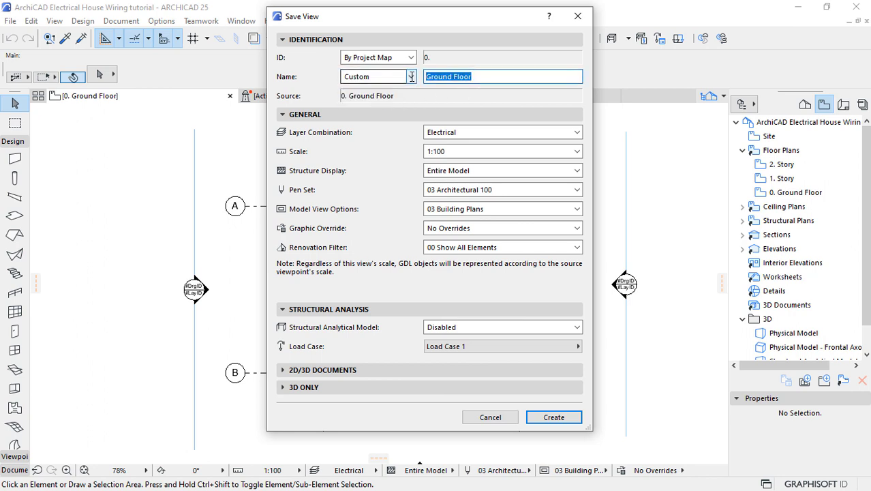
text(Electrical)
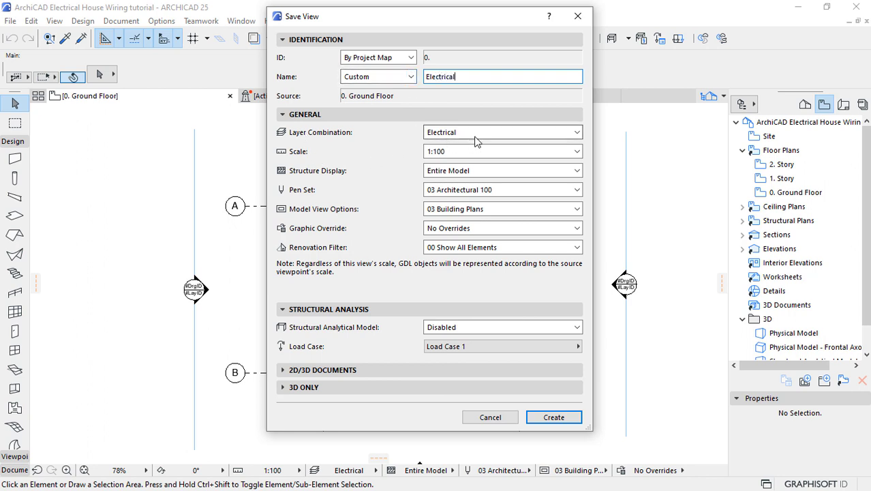
click(450, 134)
click(443, 255)
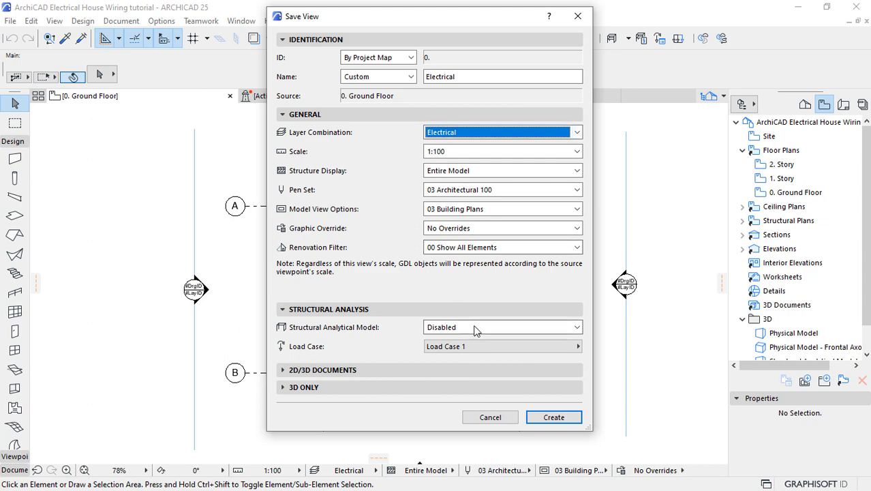
click(547, 419)
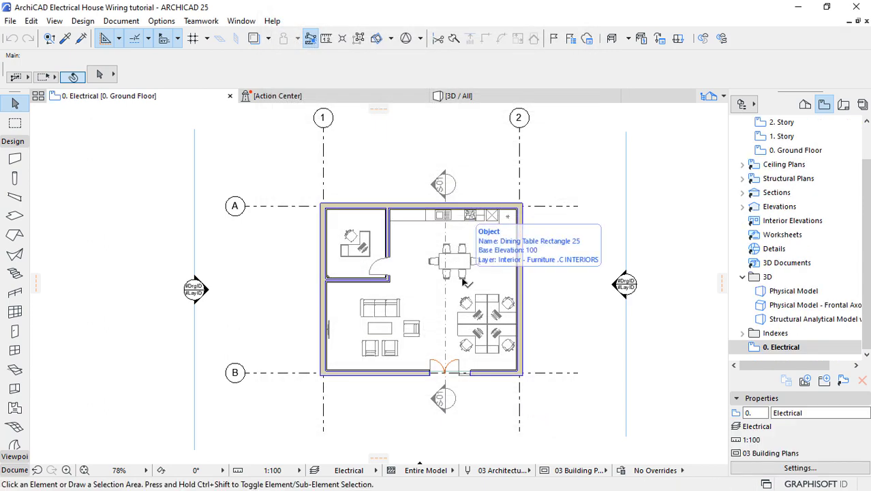
click(772, 349)
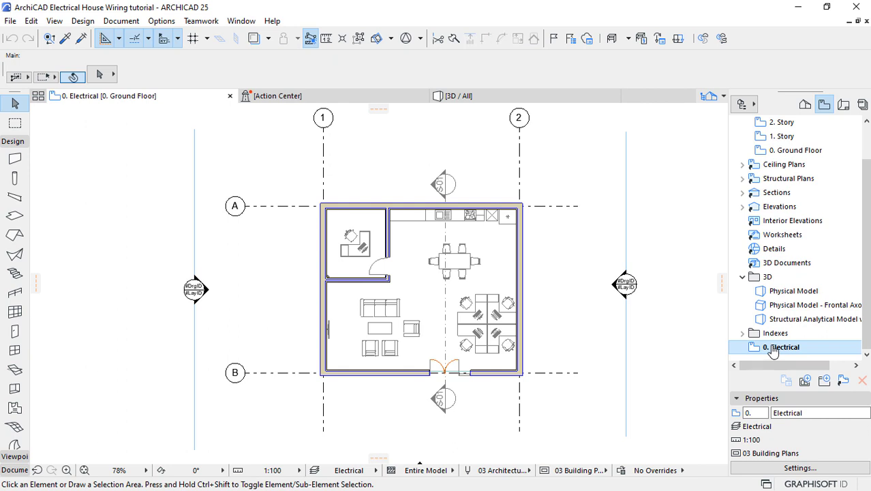
drag(772, 350, 747, 172)
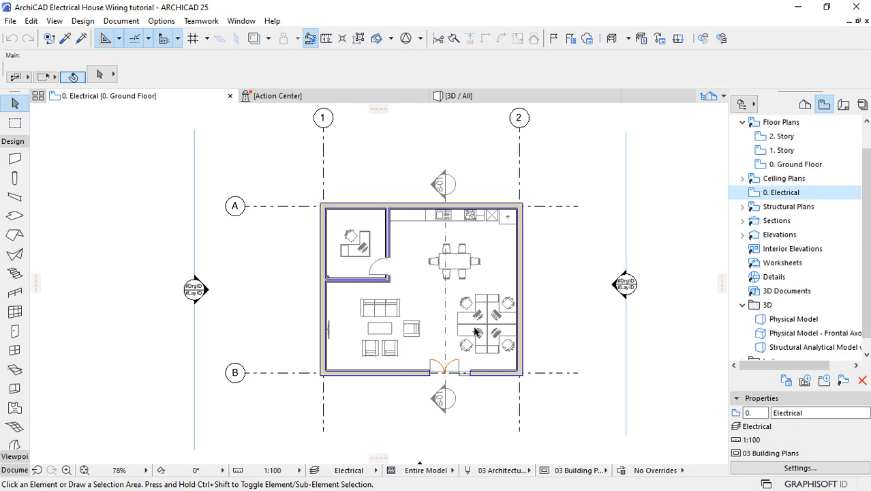
- Choose Ceiling Lamp 25 from Interior Lamps 25 as the default lamp and set its lamp style to Type 1
scroll(475, 332, up, 3)
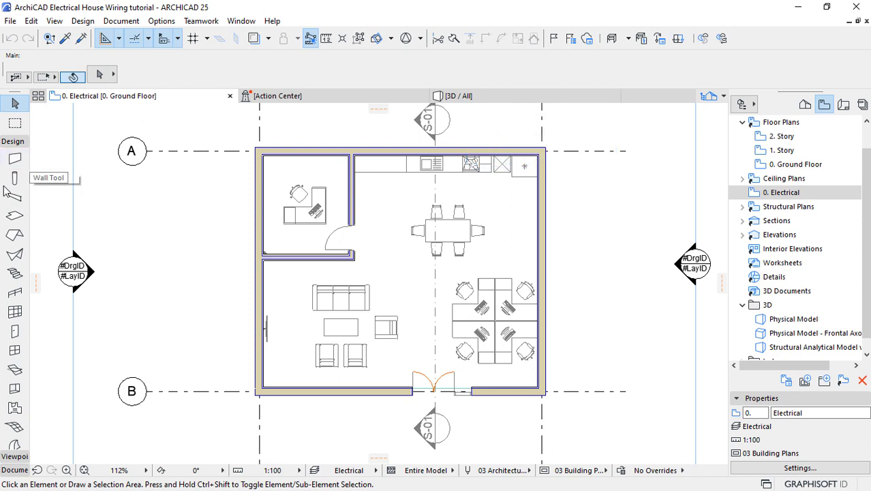
scroll(14, 293, down, 3)
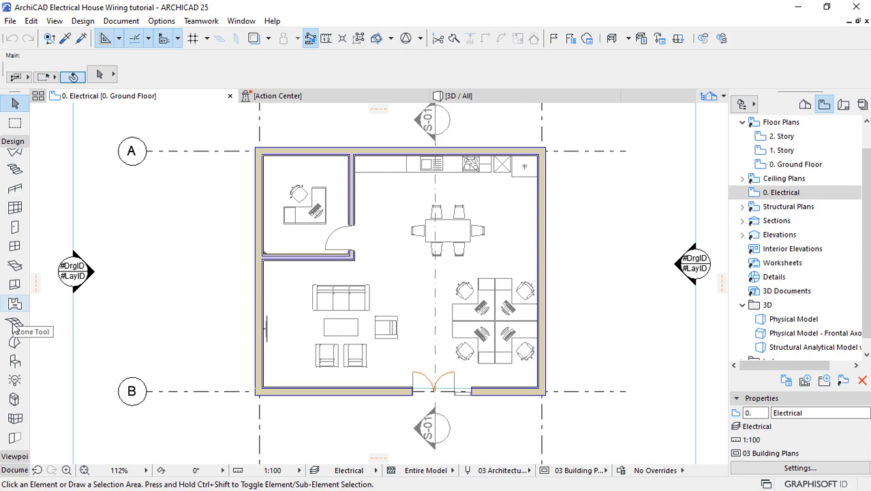
click(15, 380)
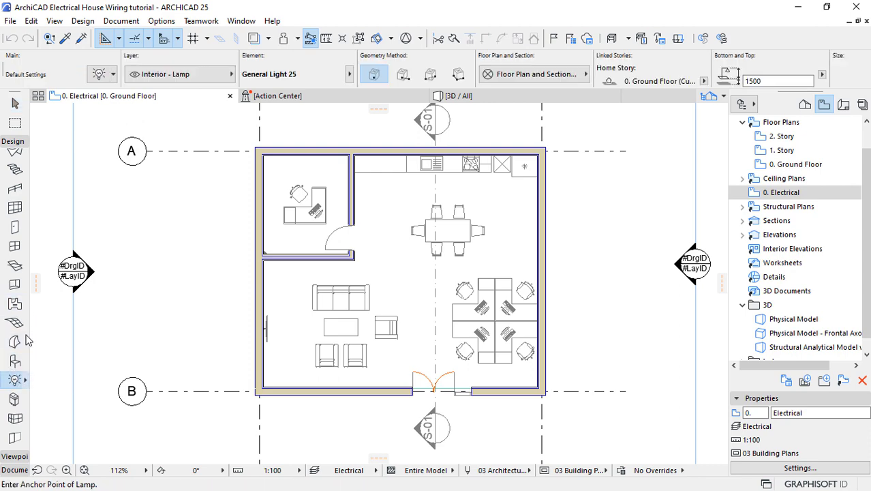
click(99, 74)
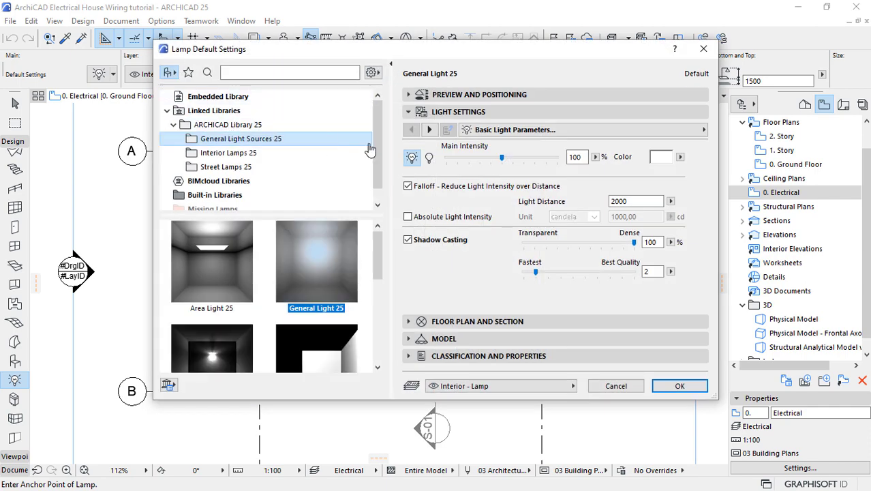
scroll(378, 133, down, 1)
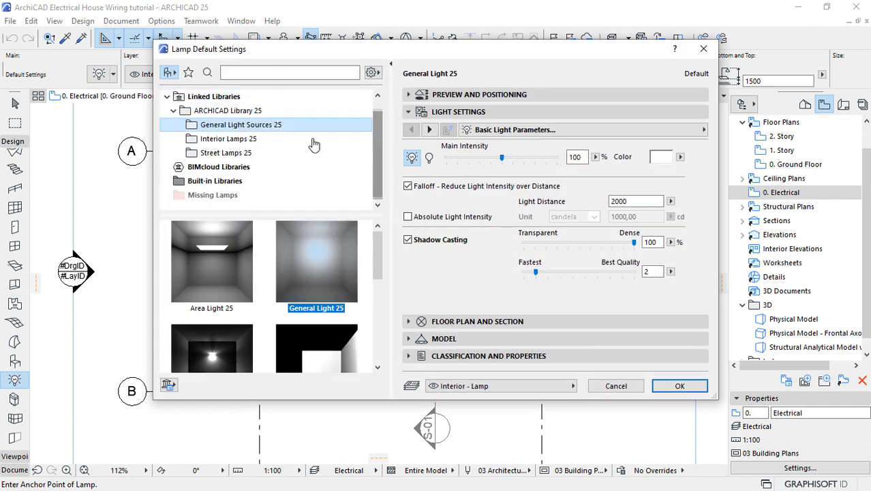
click(208, 140)
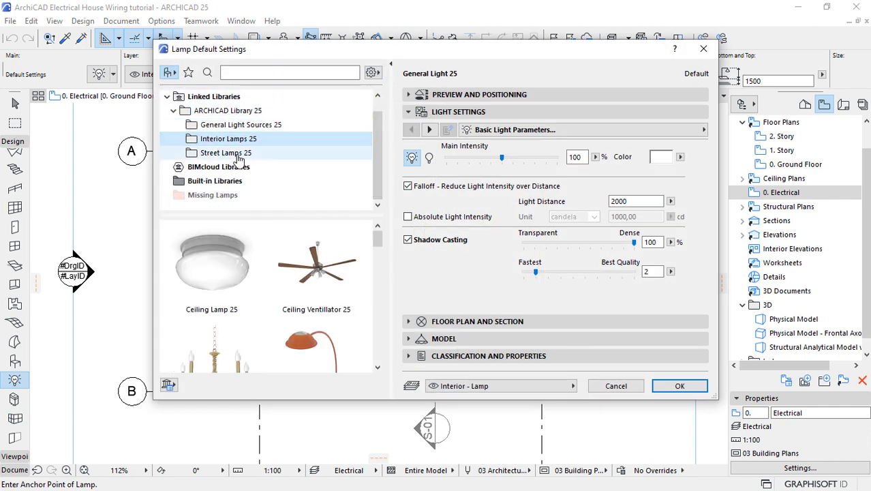
click(216, 280)
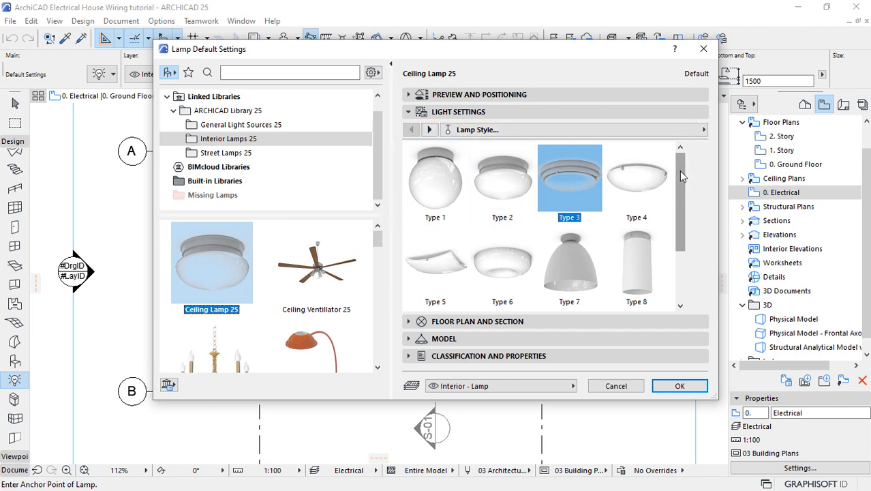
click(448, 183)
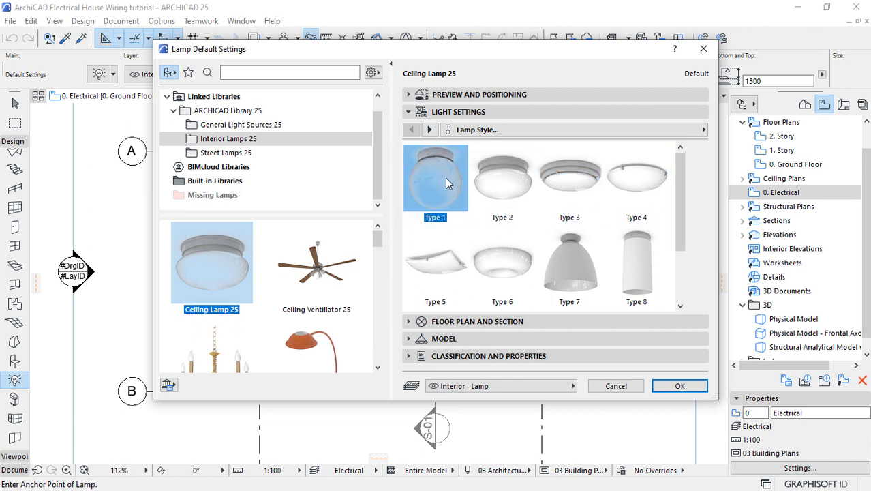
- Set the lamp's floor plan representation to a red contour pen, symbol type Electrical and symbol size 300
click(430, 131)
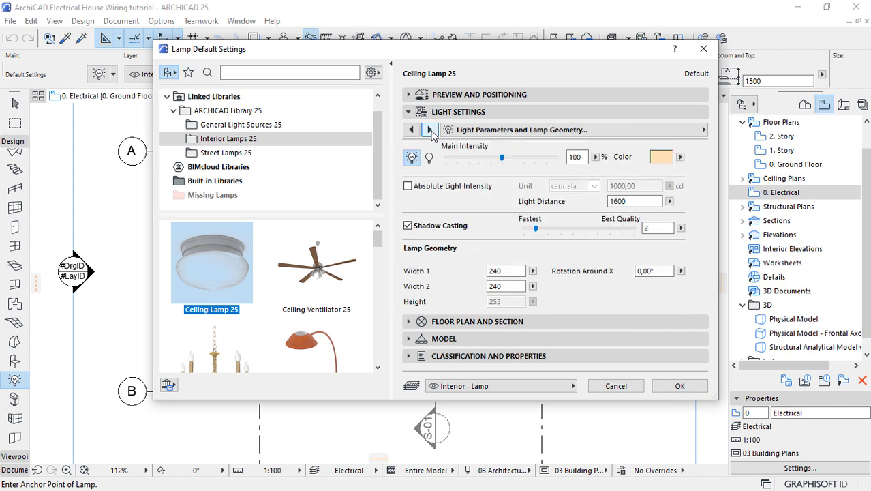
click(430, 131)
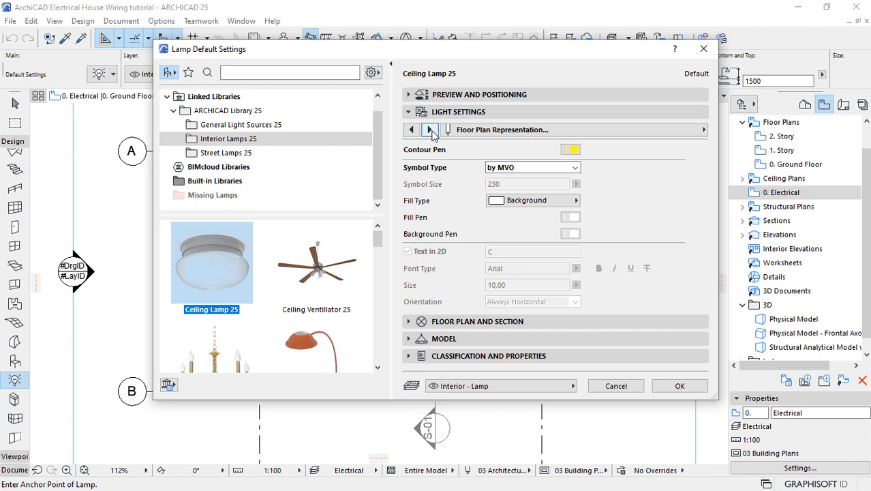
click(571, 150)
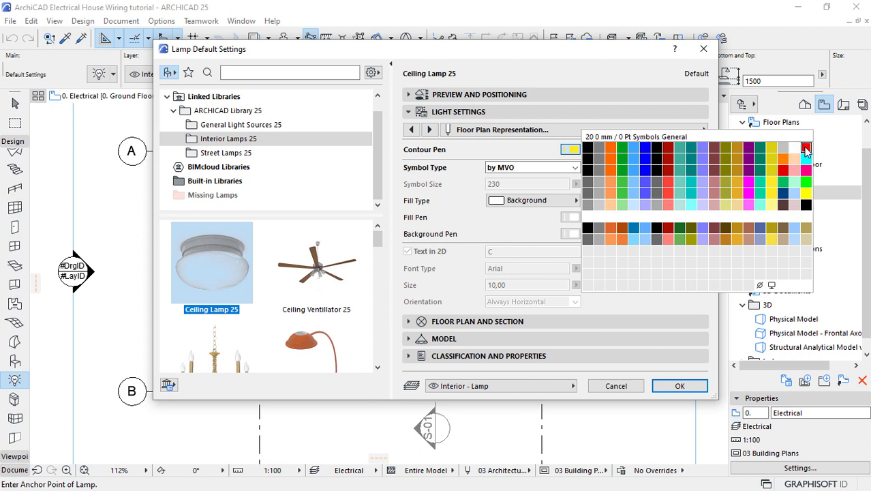
click(804, 148)
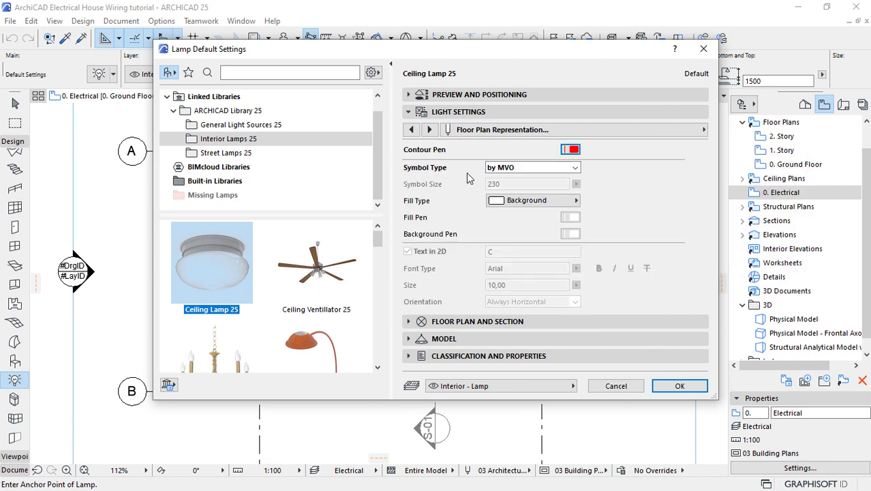
click(531, 168)
click(507, 185)
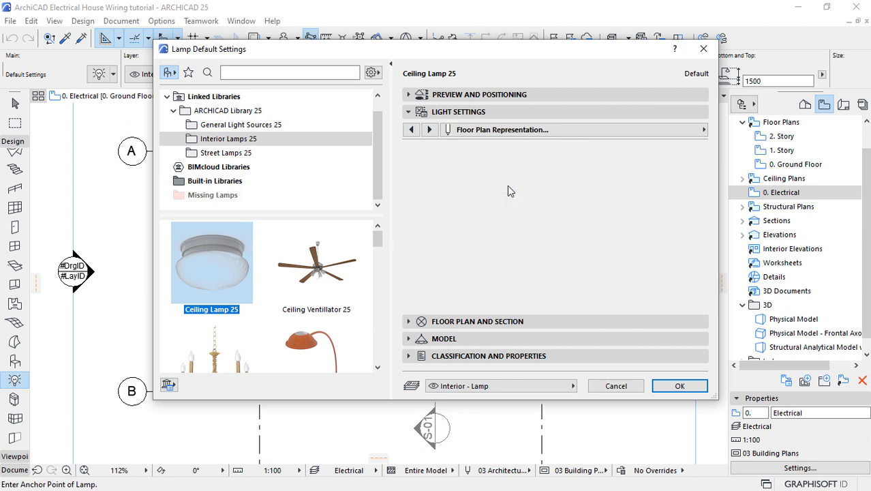
double_click(490, 184)
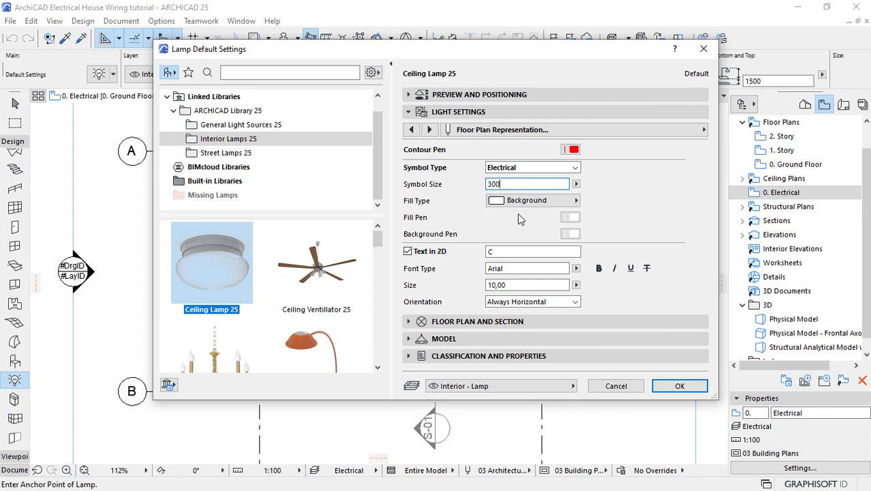
- Make the lamp symbol's background pen transparent, assign the lamp to the E Lights.ELECTRICAL layer, and accept the default settings
click(570, 233)
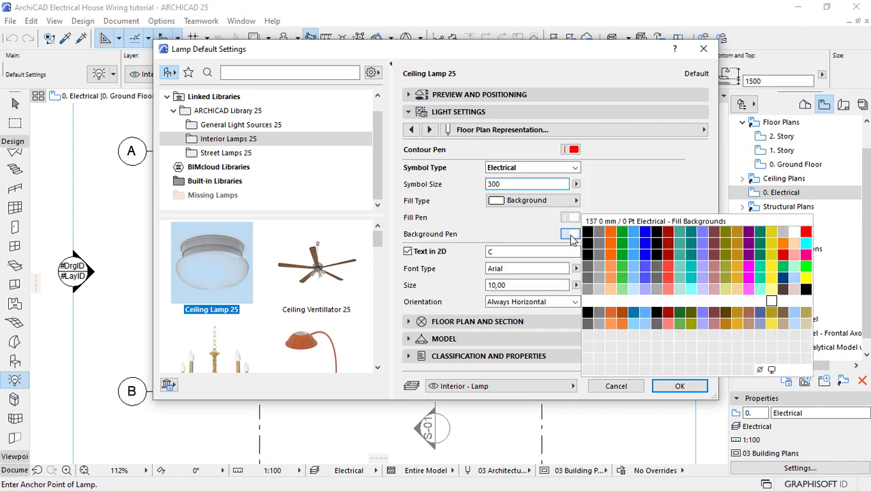
click(761, 369)
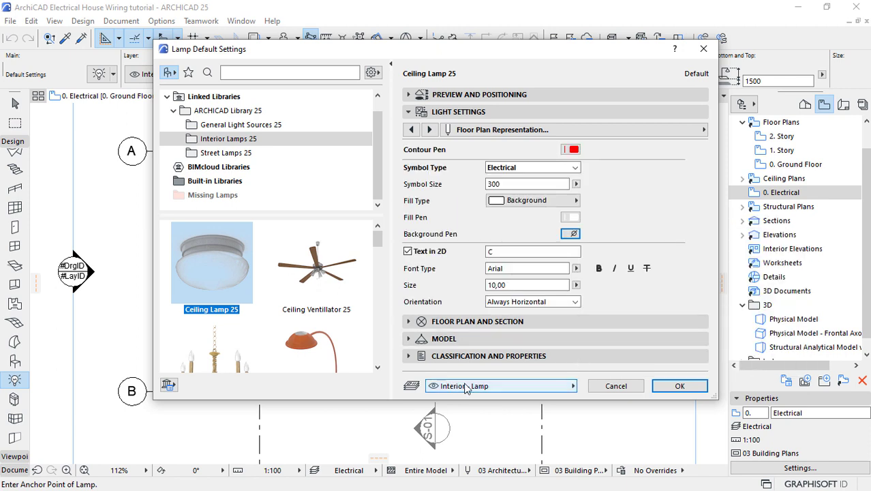
click(495, 387)
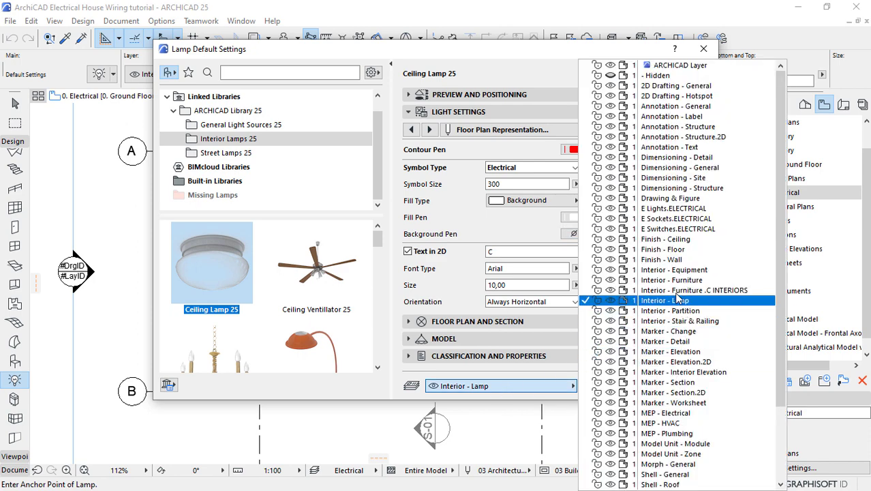
click(674, 209)
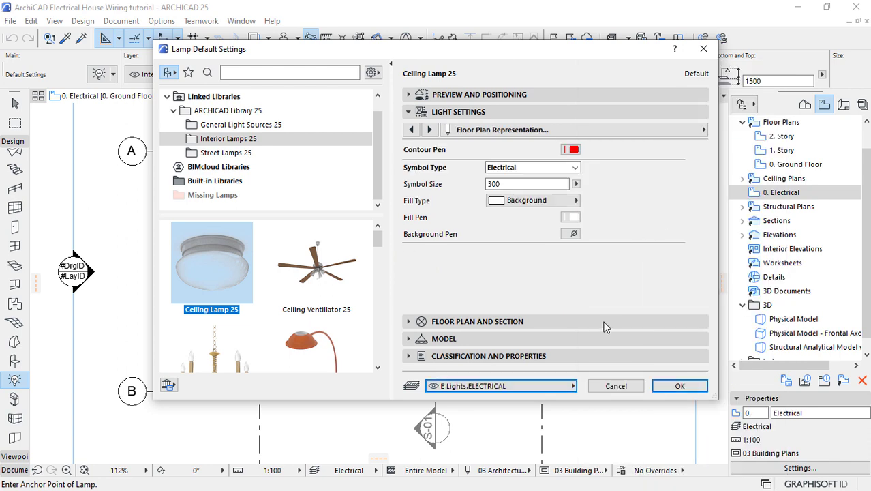
click(679, 386)
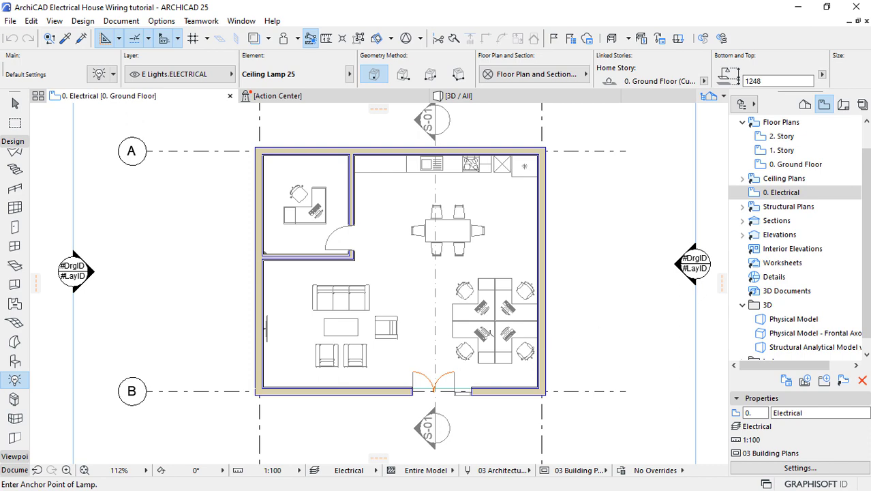
- Place a ceiling lamp over the coffee table in the living area
scroll(337, 336, up, 8)
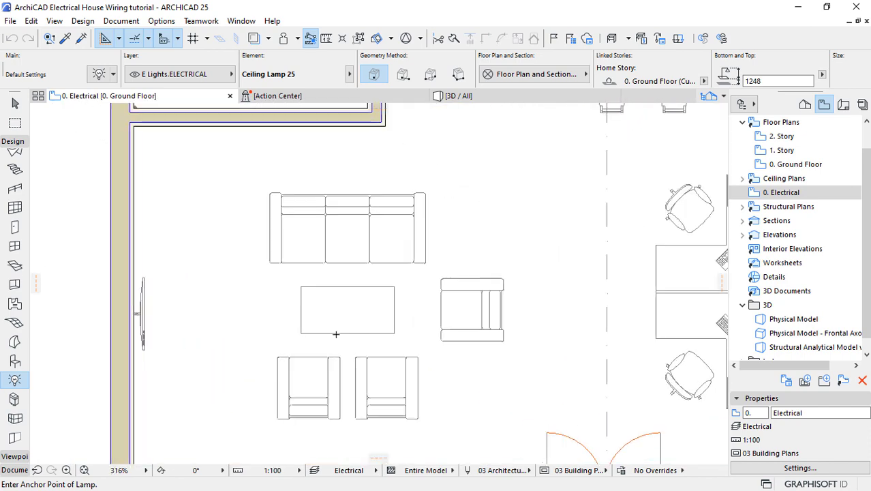
scroll(337, 317, up, 4)
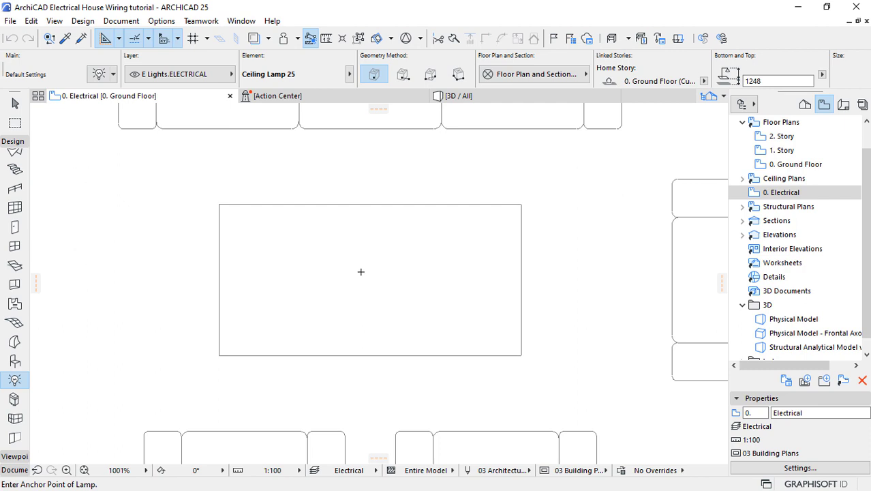
click(360, 272)
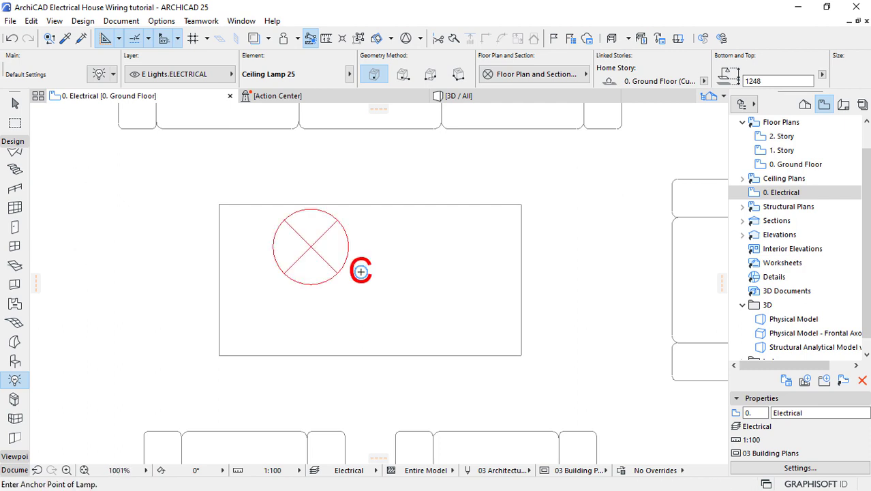
- Move the placed ceiling lamp by its centre point to the middle of the coffee table
click(15, 103)
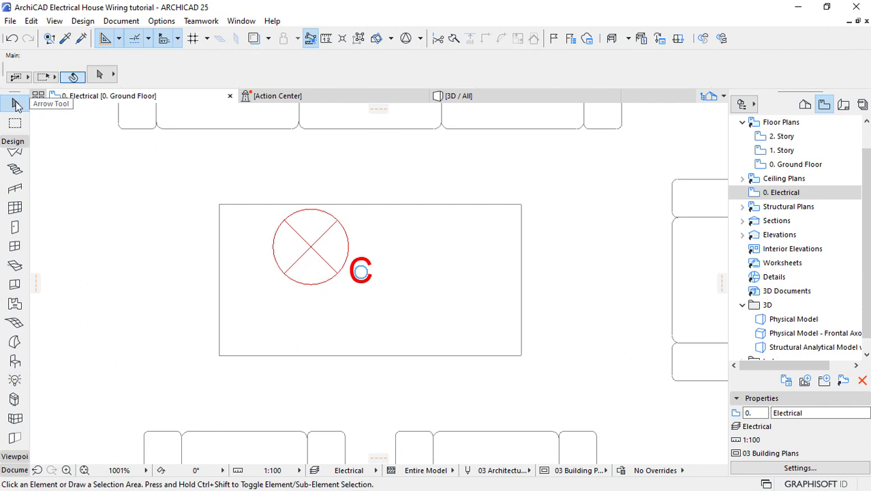
click(310, 252)
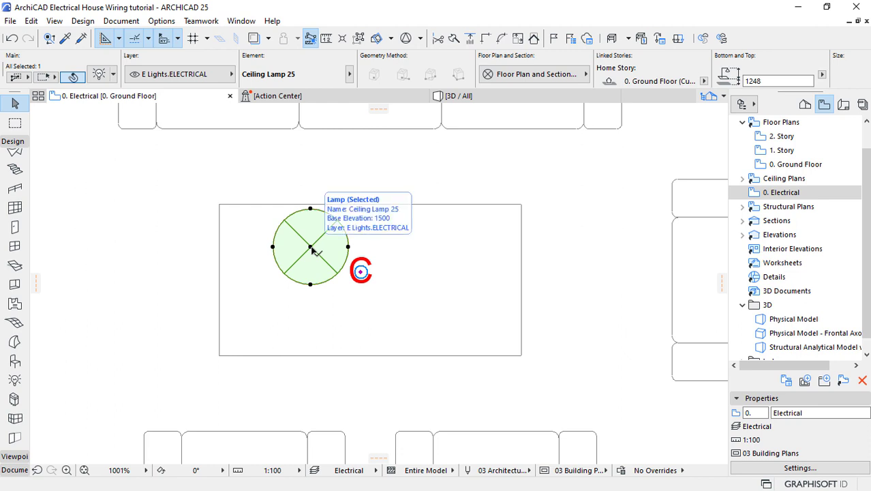
click(311, 248)
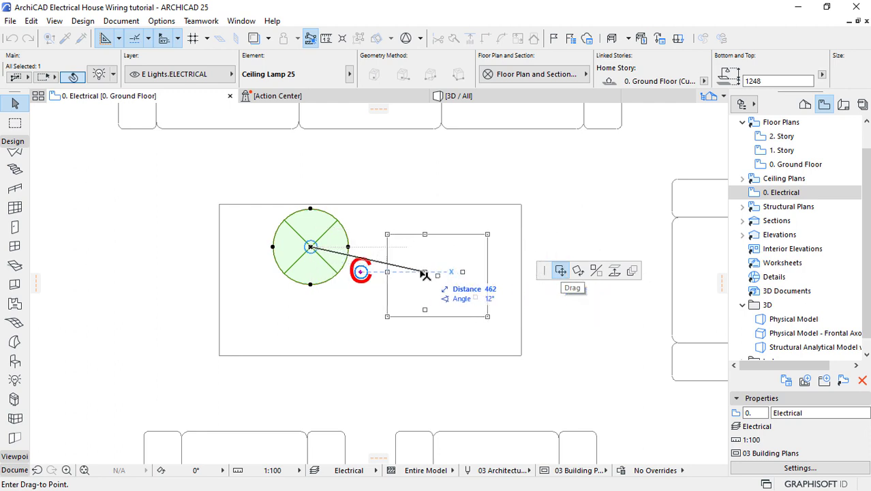
click(374, 272)
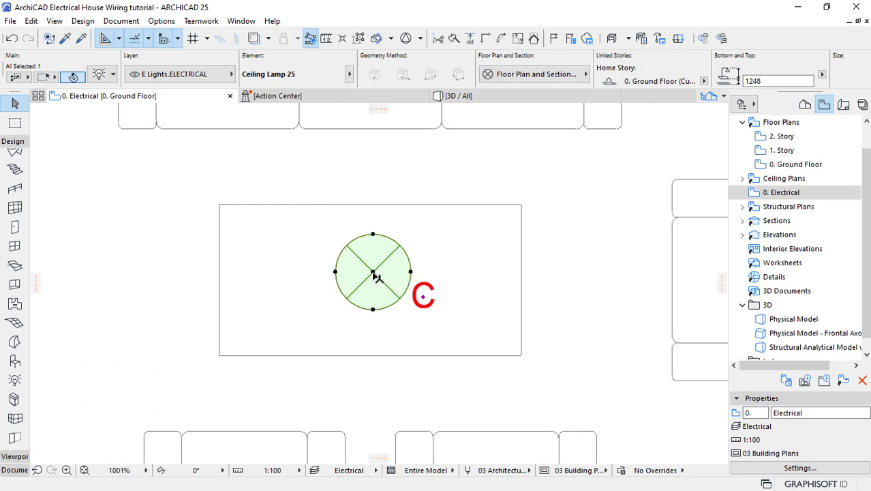
- Drag multiple copies of the coffee-table lamp by its centre point, placing one at the middle of the four-desk workstation
scroll(225, 219, down, 6)
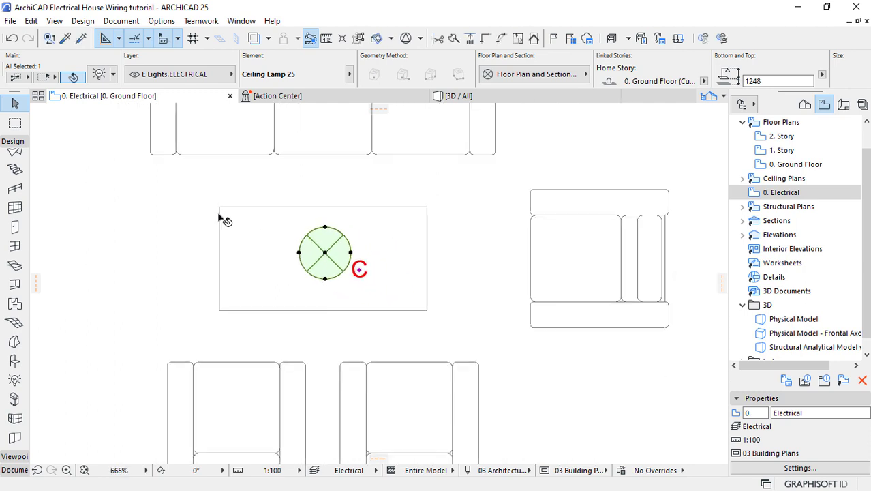
scroll(258, 286, down, 3)
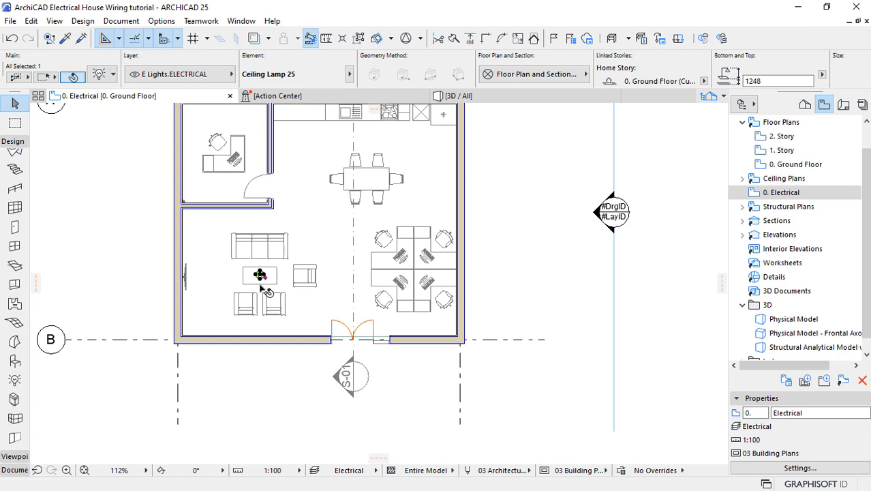
scroll(308, 280, up, 1)
scroll(310, 258, up, 4)
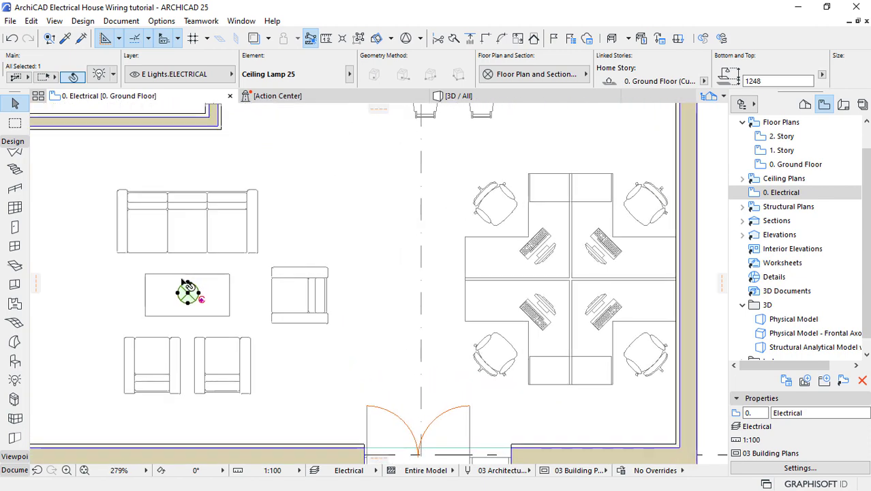
right_click(188, 292)
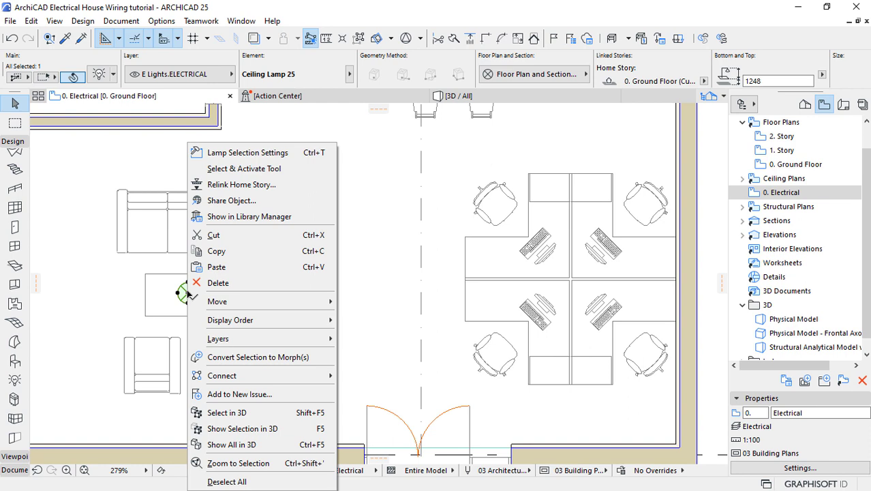
mouse_move(229, 305)
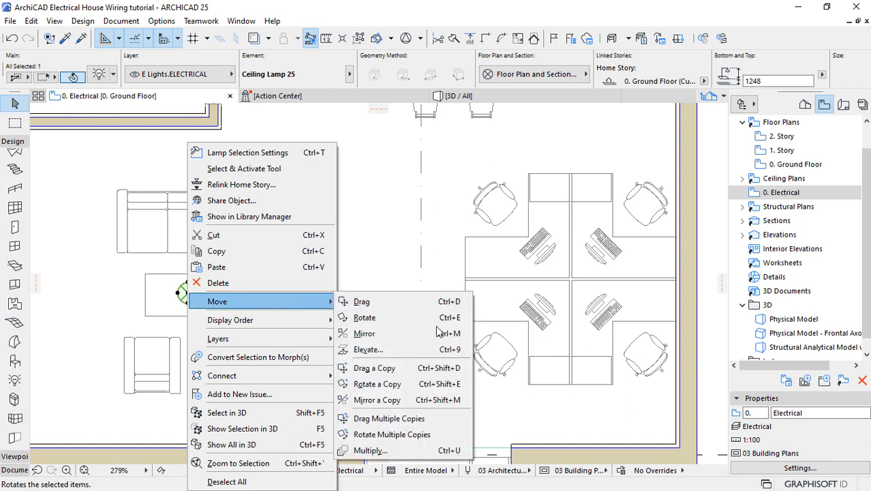
click(419, 418)
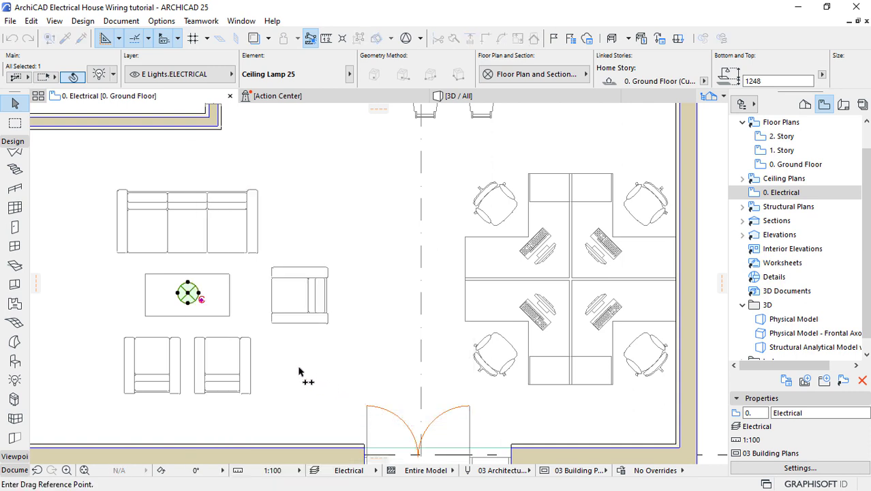
click(189, 293)
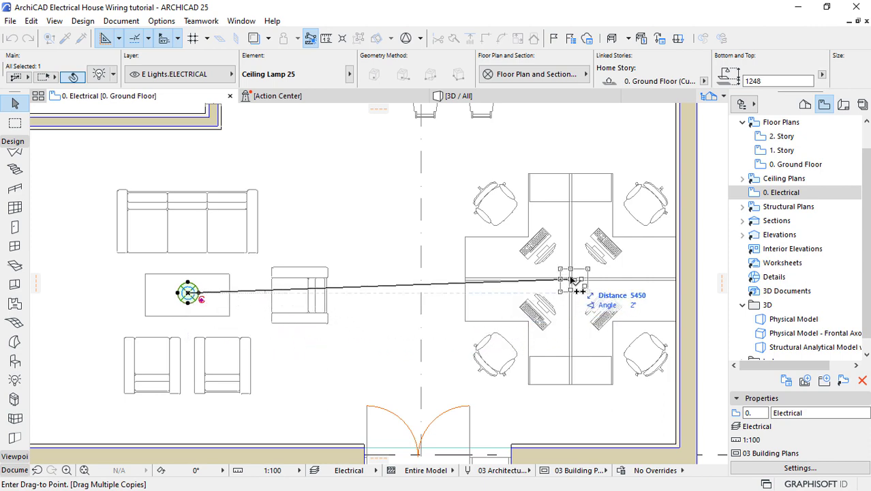
- Place further lamp copies at the middle of the dining table and over the desk in the small office, and finish copying
scroll(480, 402, down, 5)
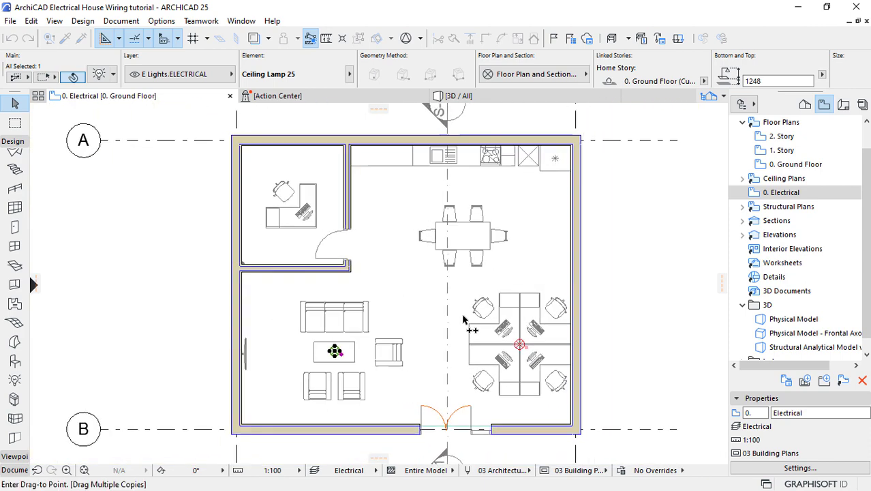
scroll(464, 198, up, 3)
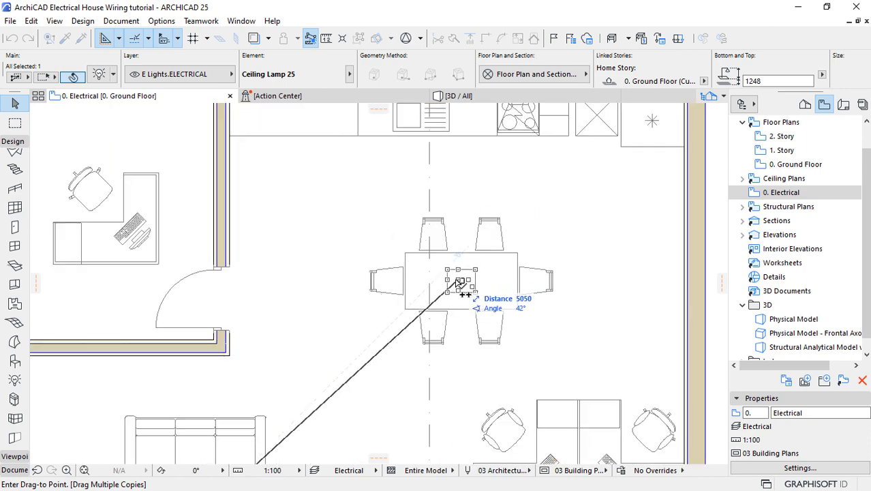
click(462, 280)
scroll(568, 300, down, 3)
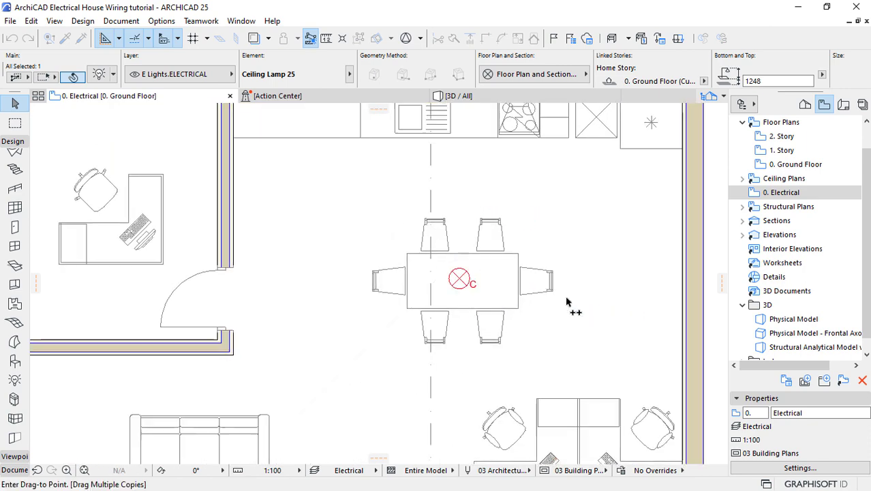
scroll(217, 248, up, 3)
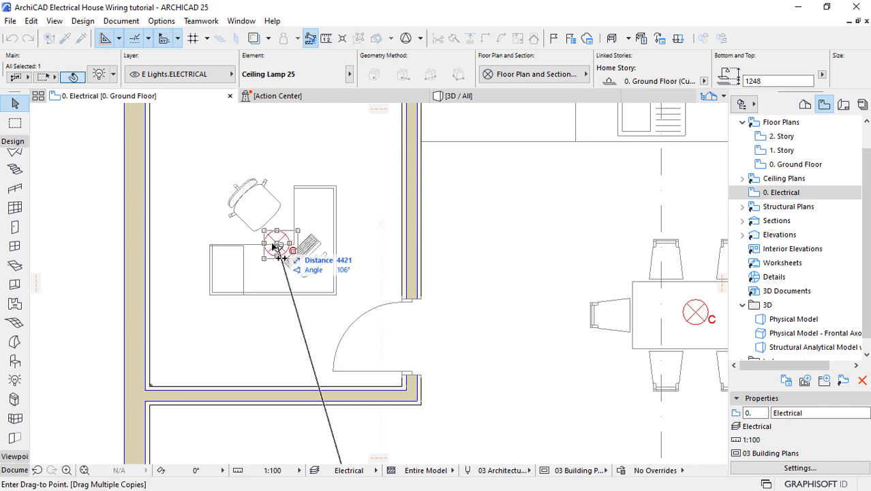
click(280, 240)
scroll(293, 239, down, 3)
scroll(304, 203, down, 2)
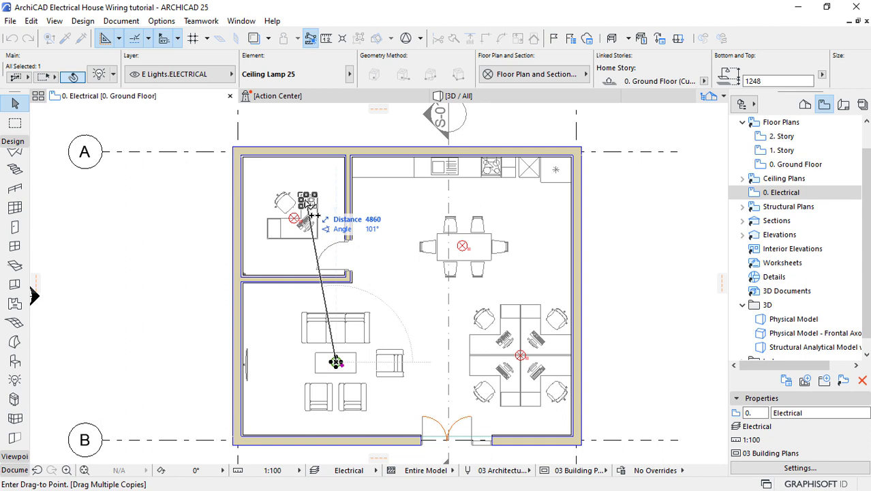
click(312, 215)
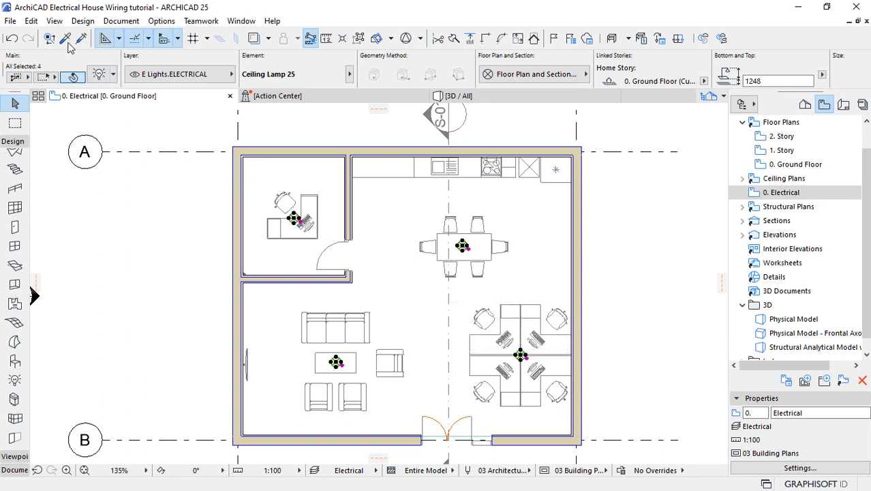
- Group the four ceiling lamps and clear the selection
click(37, 22)
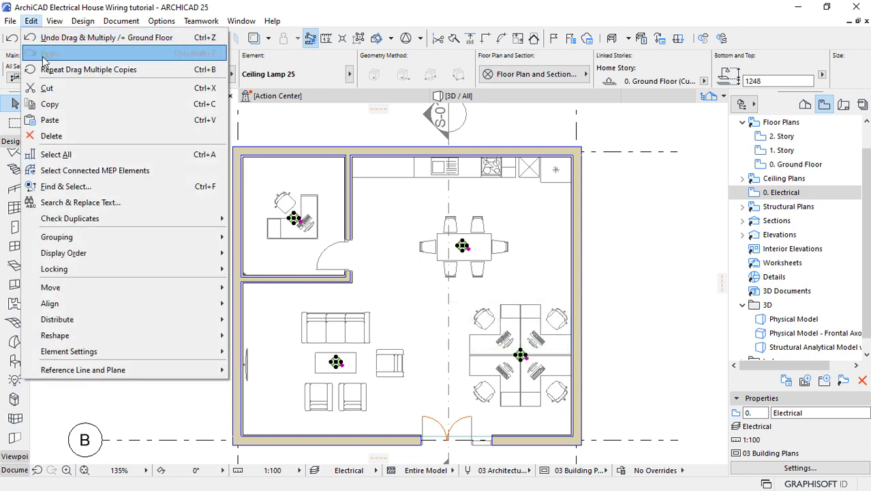
mouse_move(82, 239)
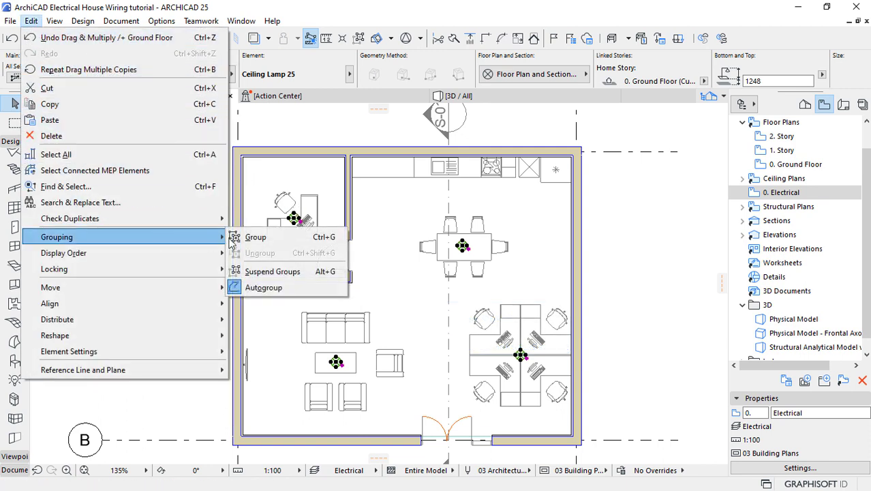
click(294, 231)
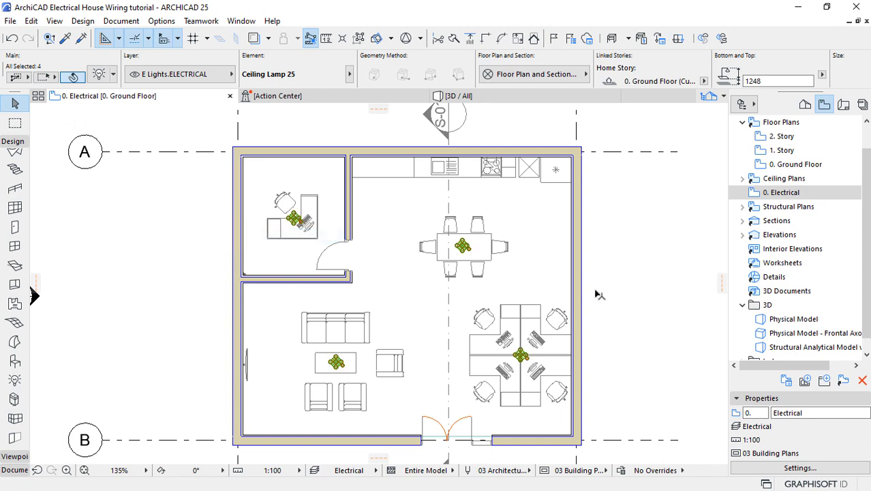
click(630, 271)
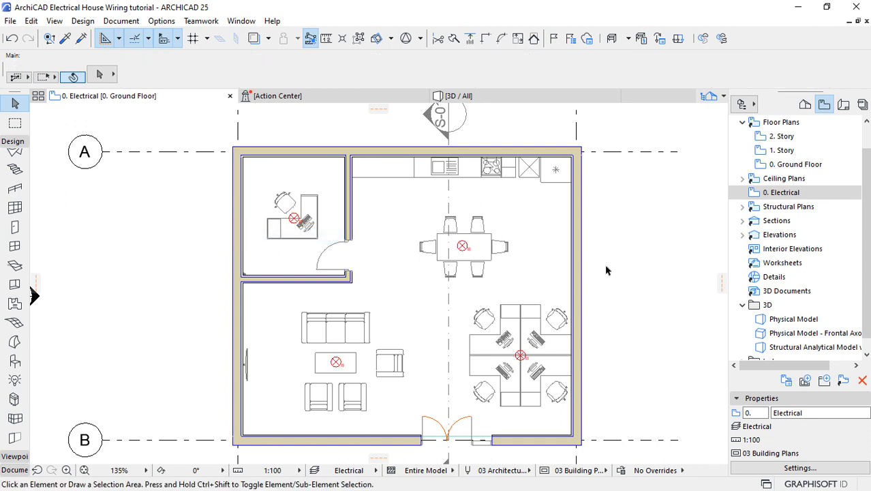
- Draw two diagonal construction lines between the opposite inner corners of the small office with the Line tool
scroll(254, 174, up, 1)
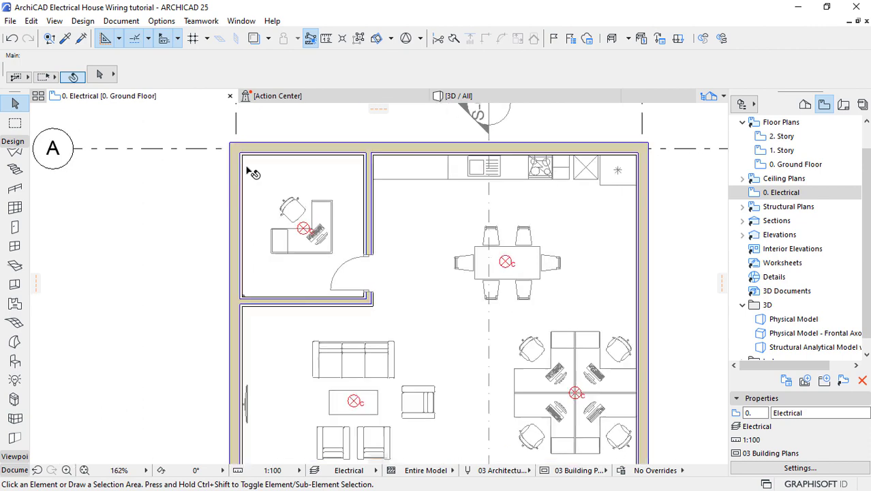
scroll(253, 174, up, 3)
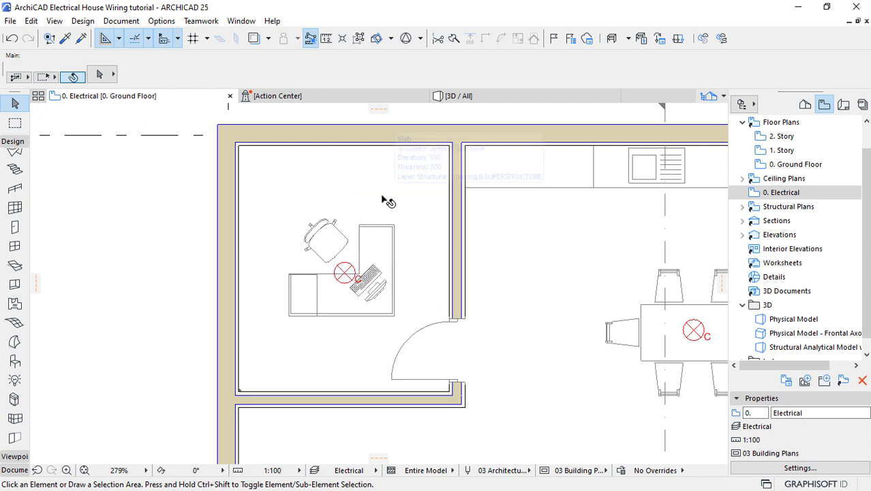
click(13, 142)
click(13, 168)
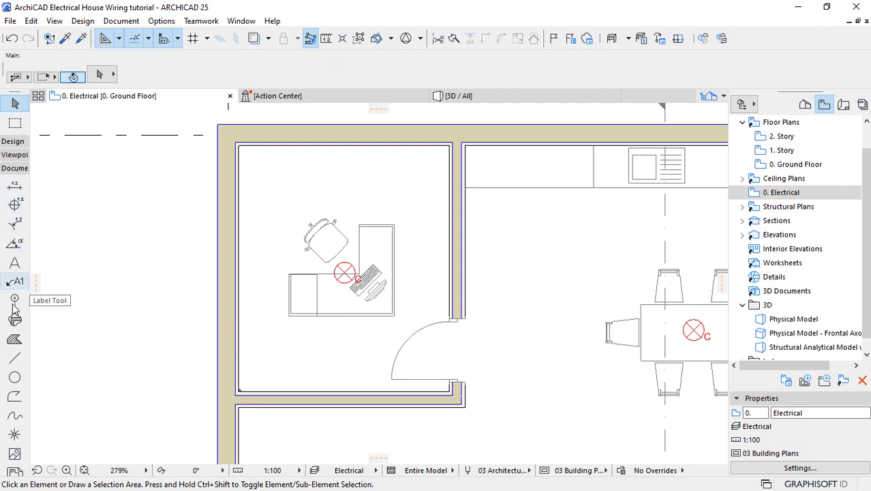
click(15, 358)
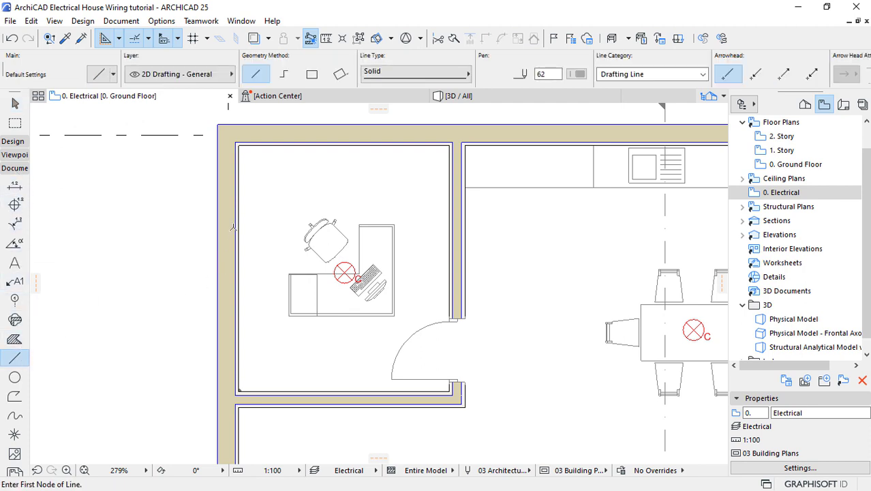
click(238, 145)
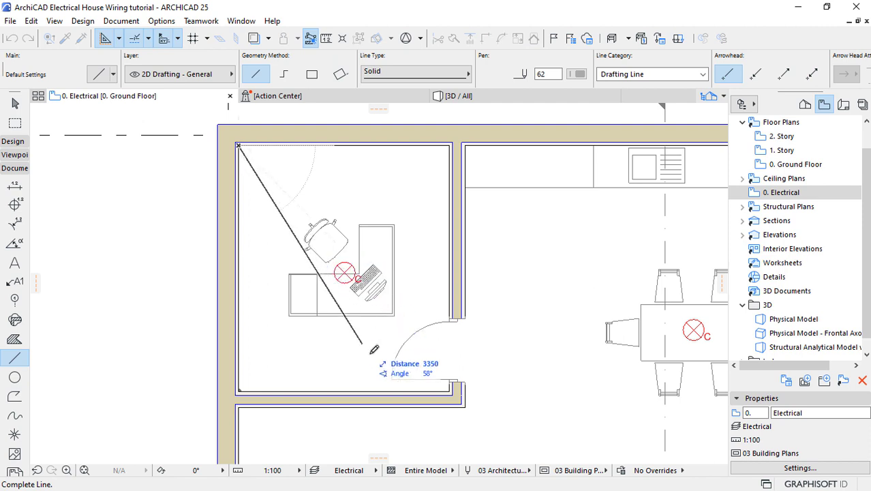
click(451, 387)
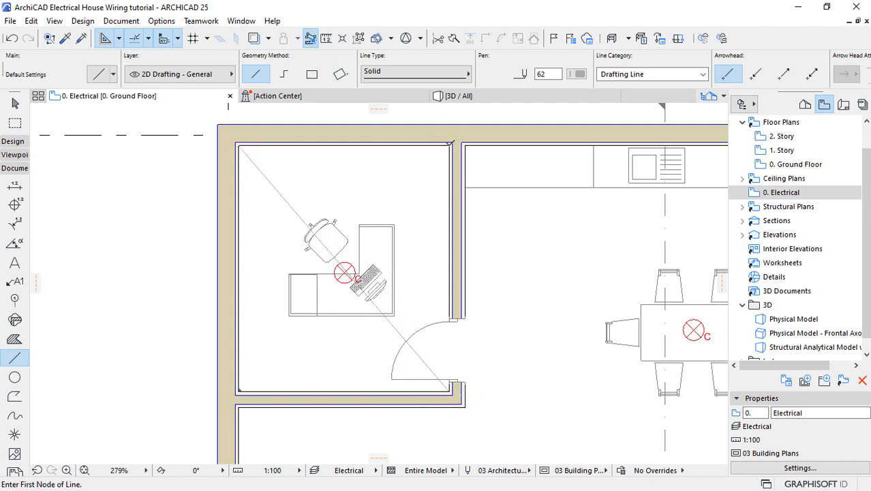
click(450, 144)
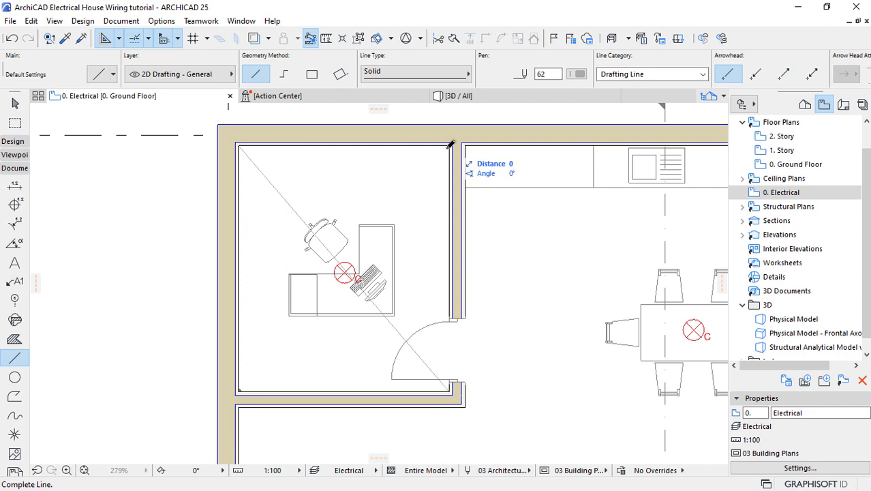
click(242, 388)
scroll(328, 258, up, 8)
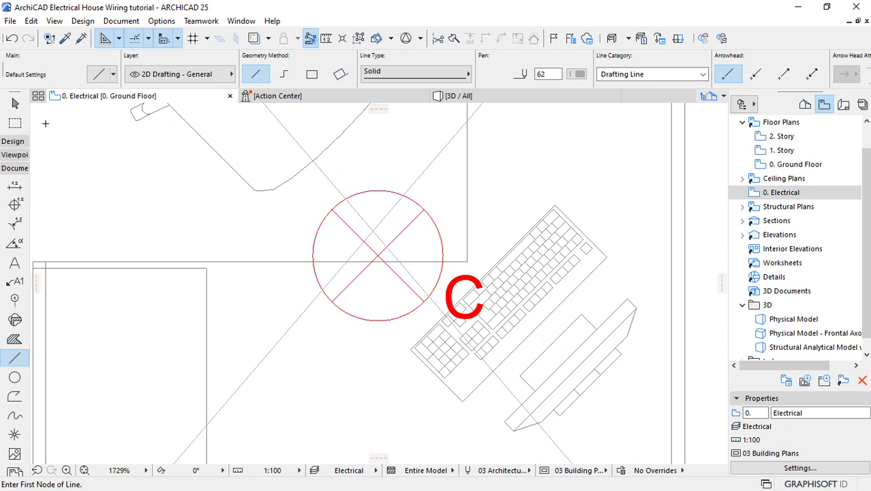
click(15, 103)
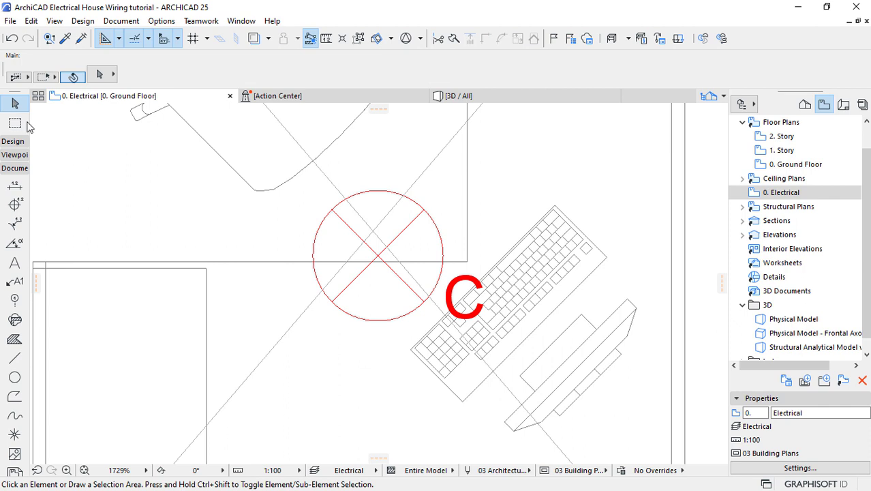
click(377, 261)
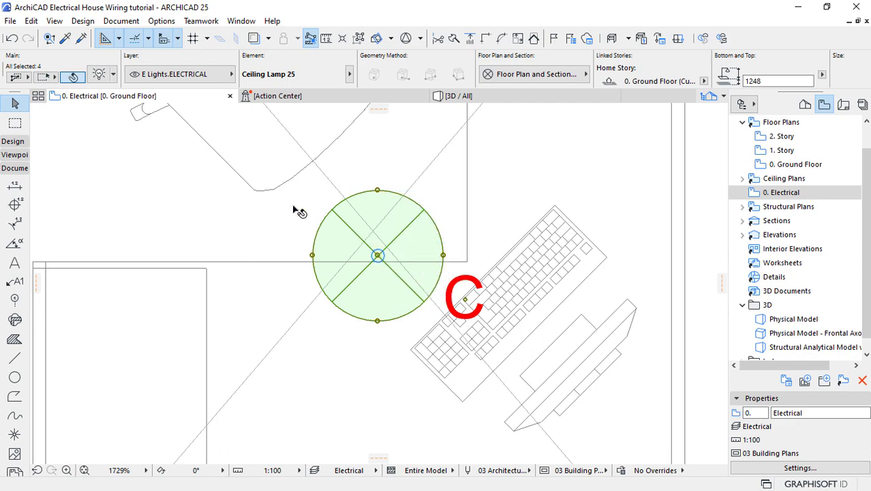
scroll(291, 208, down, 3)
scroll(244, 208, down, 10)
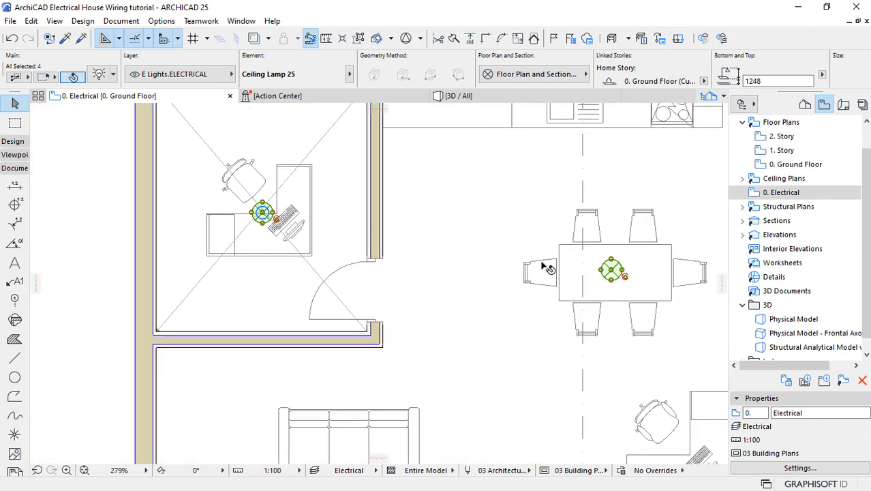
click(458, 236)
key(Escape)
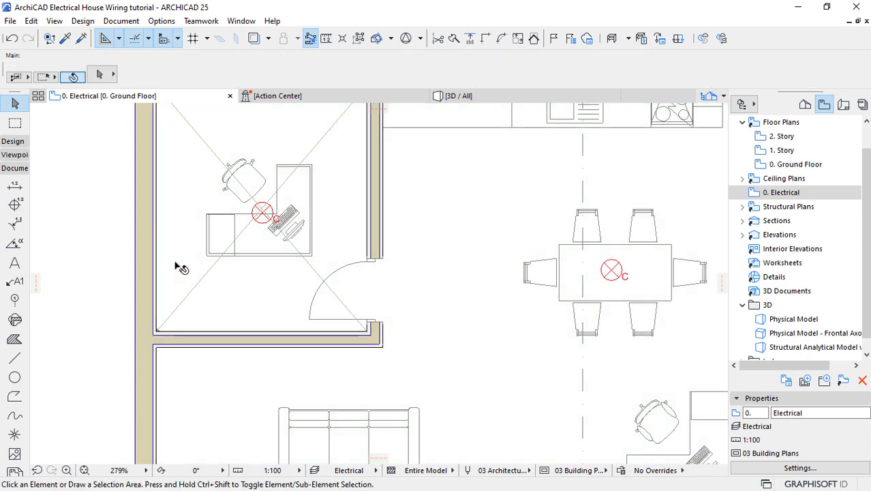
- Suspend groups and move the office ceiling lamp by its centre point to the intersection of the two diagonals
click(359, 40)
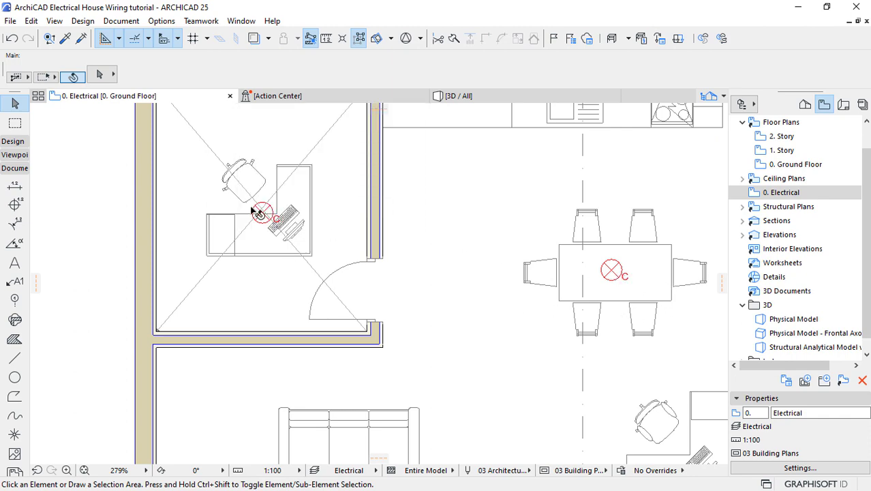
scroll(253, 212, up, 6)
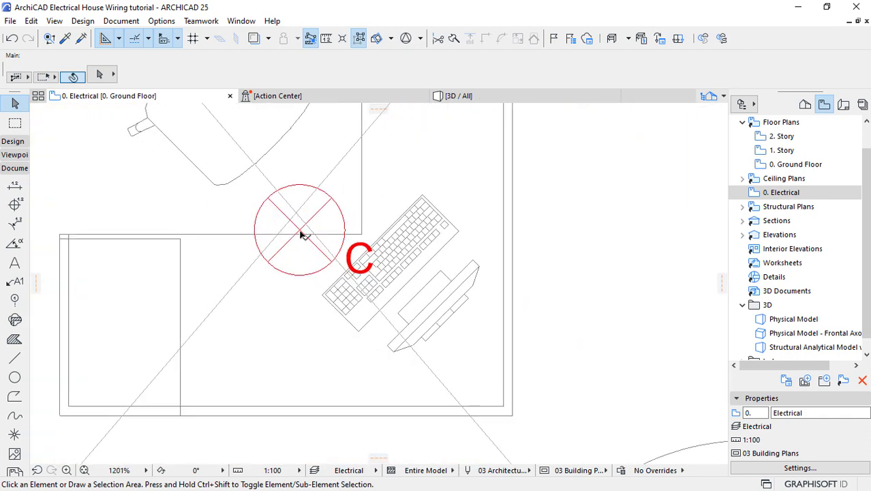
click(302, 235)
click(299, 232)
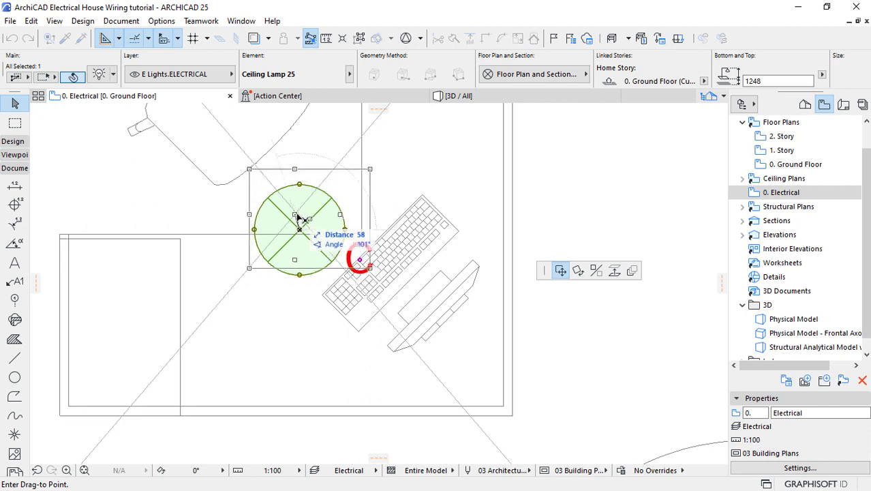
click(298, 216)
click(344, 164)
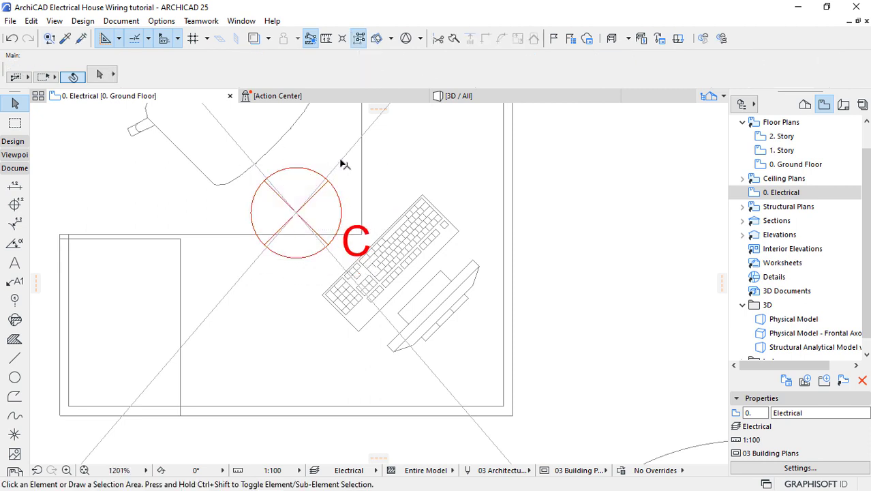
- Delete both diagonal construction lines in the office
click(344, 164)
shift+click(424, 362)
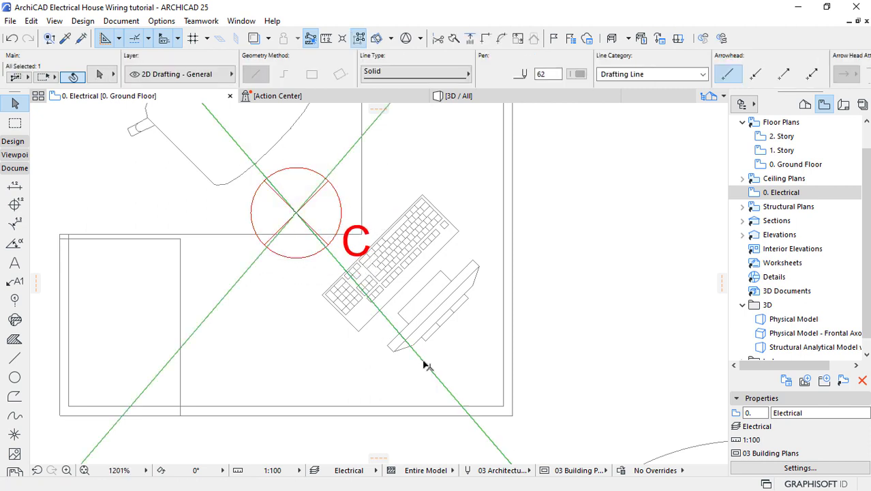
key(Delete)
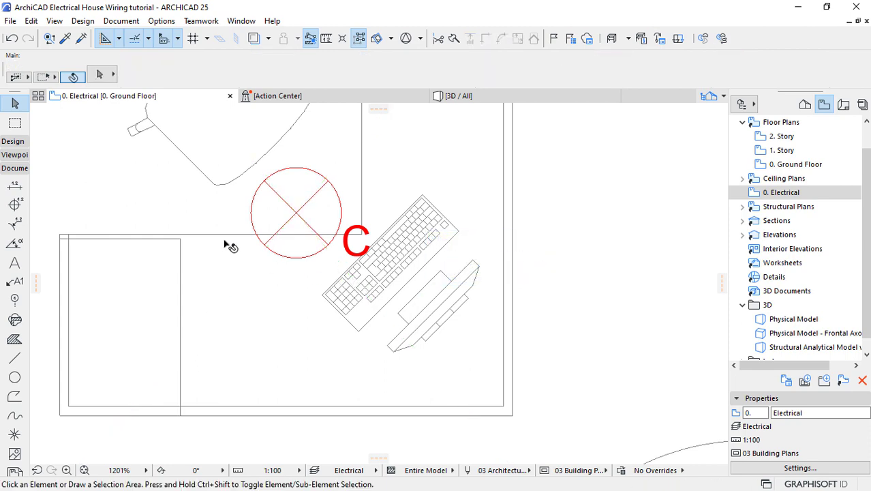
- Choose Fluorescent Lamp 25 from the Interior Lamps 25 library folder as the Lamp tool's default object
scroll(203, 230, down, 10)
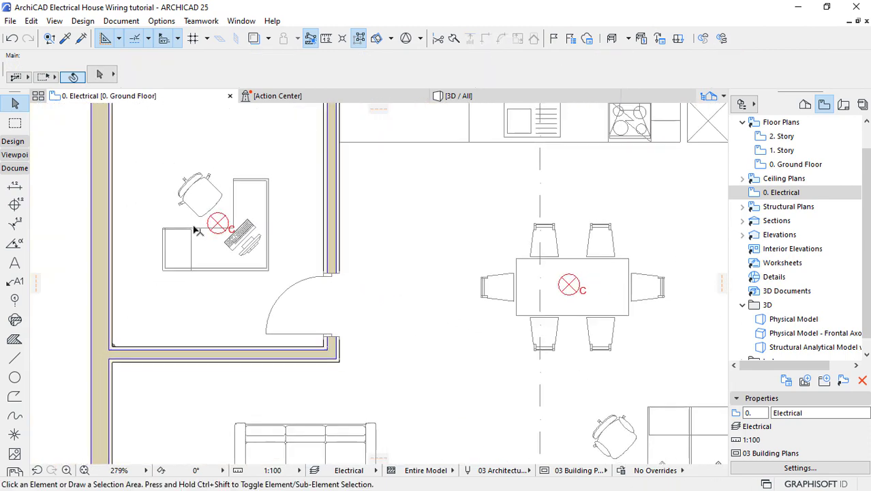
scroll(259, 204, down, 1)
scroll(327, 188, down, 1)
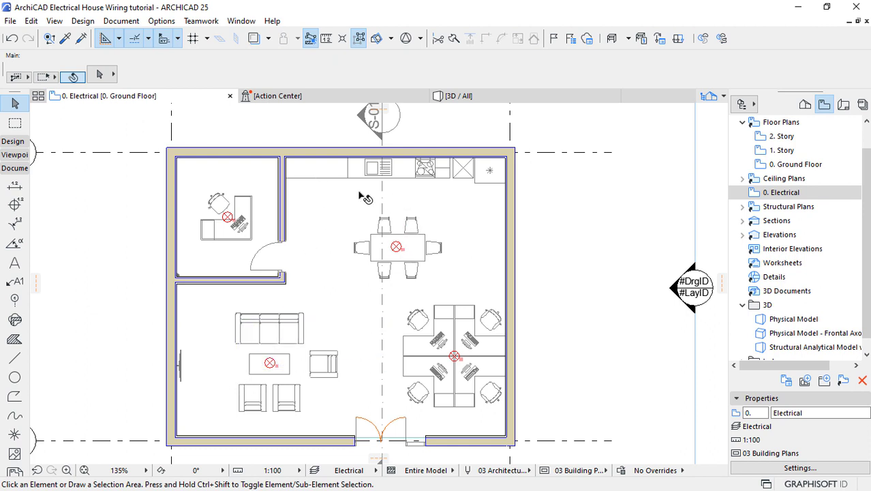
click(13, 142)
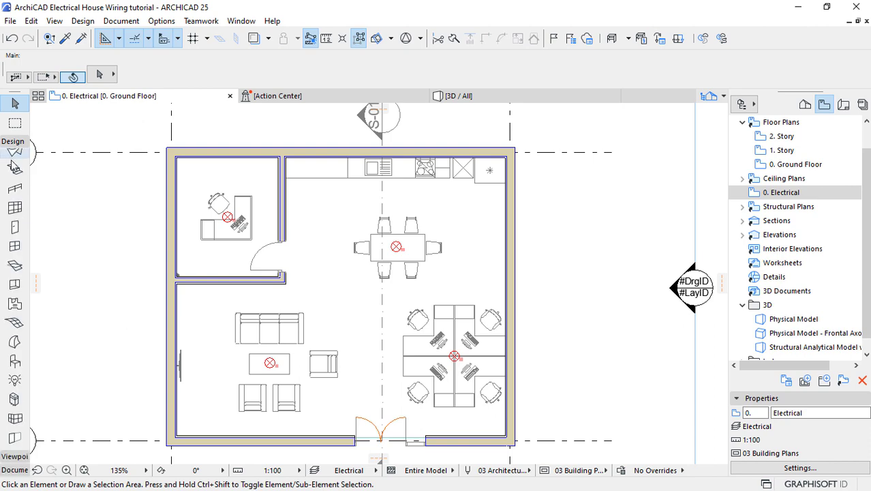
click(14, 380)
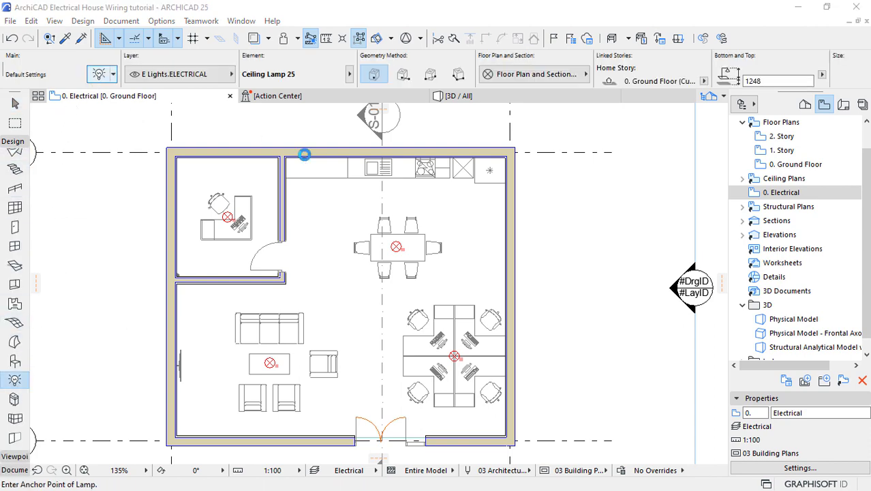
key(ctrl+t)
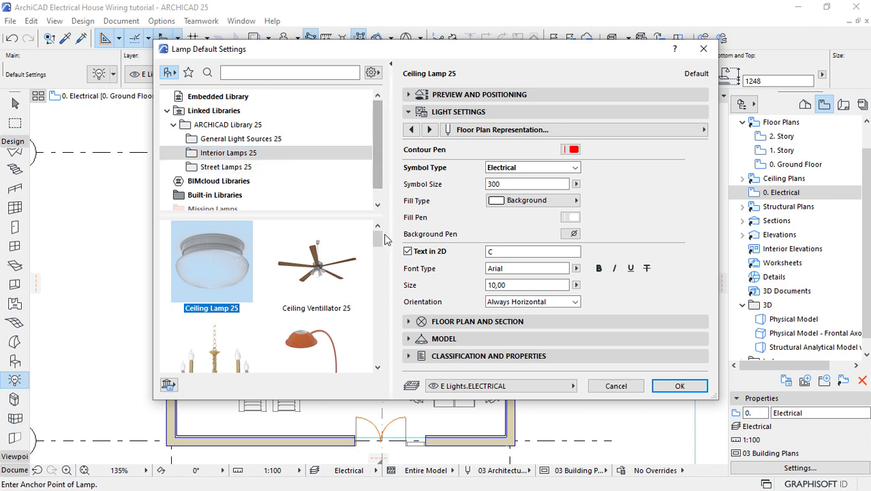
drag(376, 242, 382, 308)
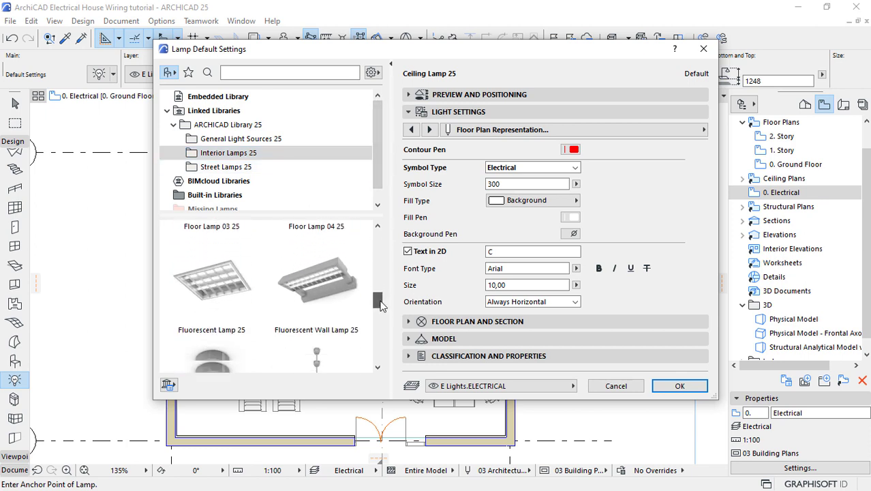
click(214, 298)
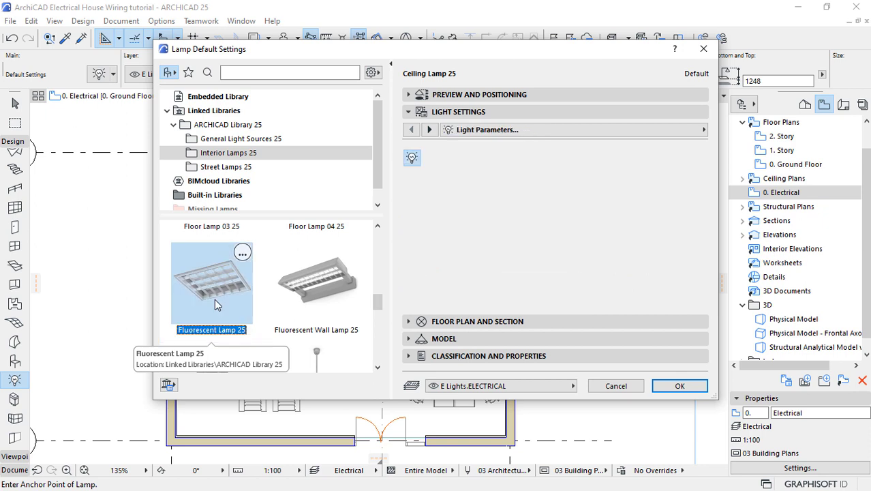
- Set the fluorescent lamp's structure to Ceiling mounting with lamp Style 1 and fixture Style 2
click(430, 130)
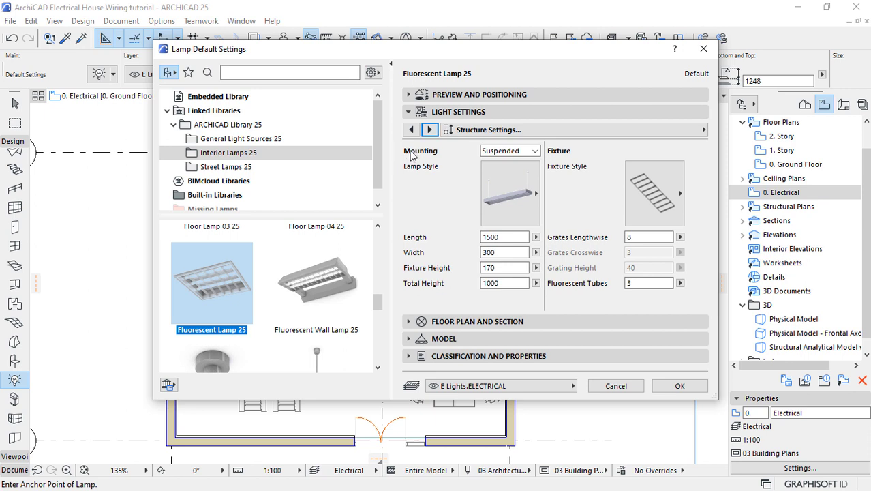
click(508, 150)
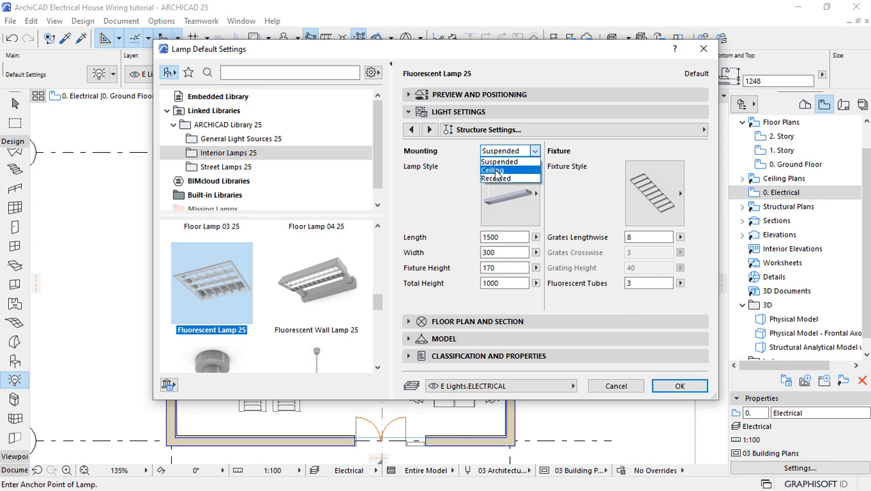
click(496, 171)
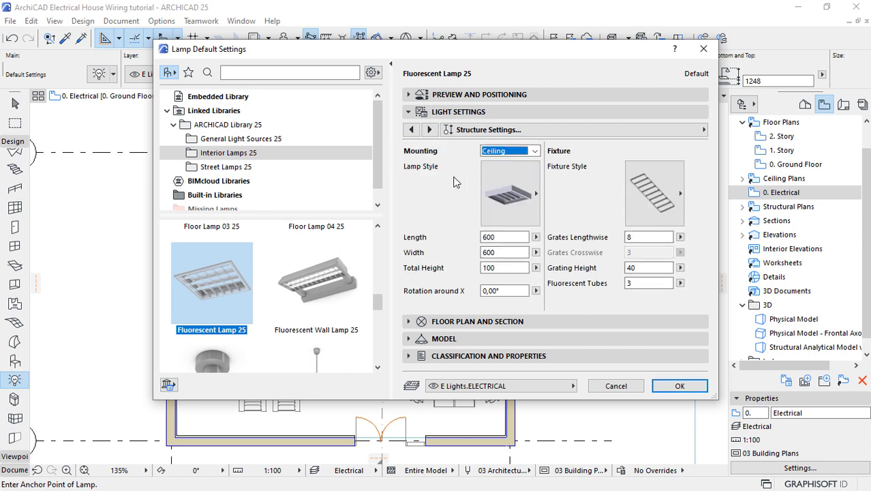
click(520, 195)
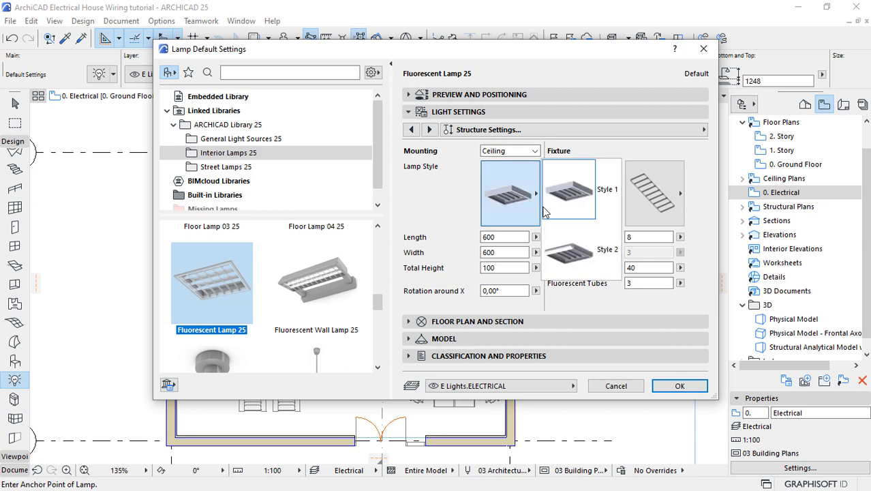
click(566, 201)
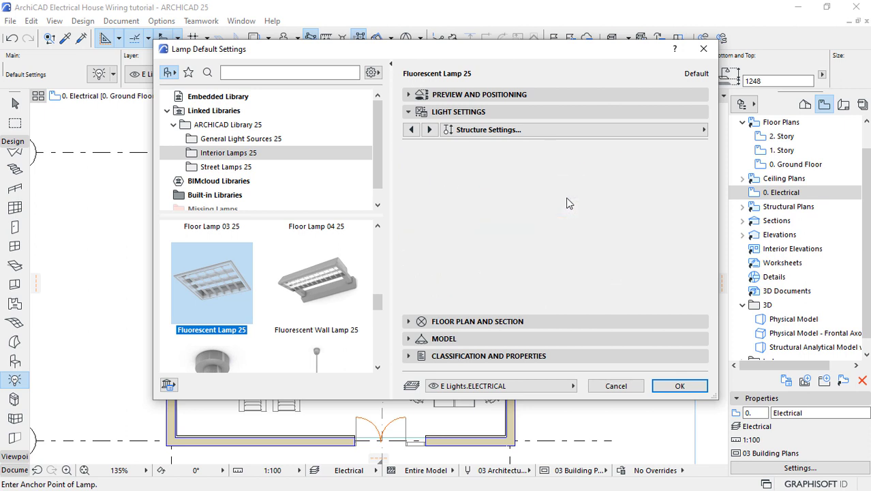
click(657, 194)
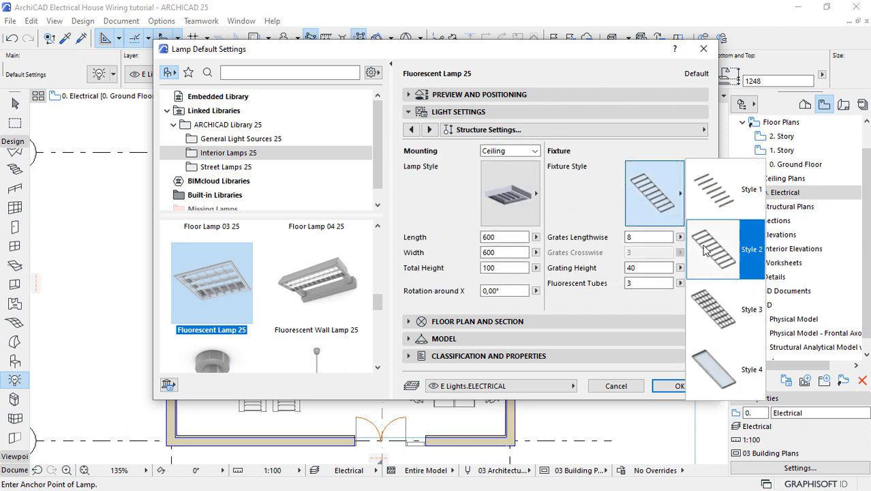
click(545, 236)
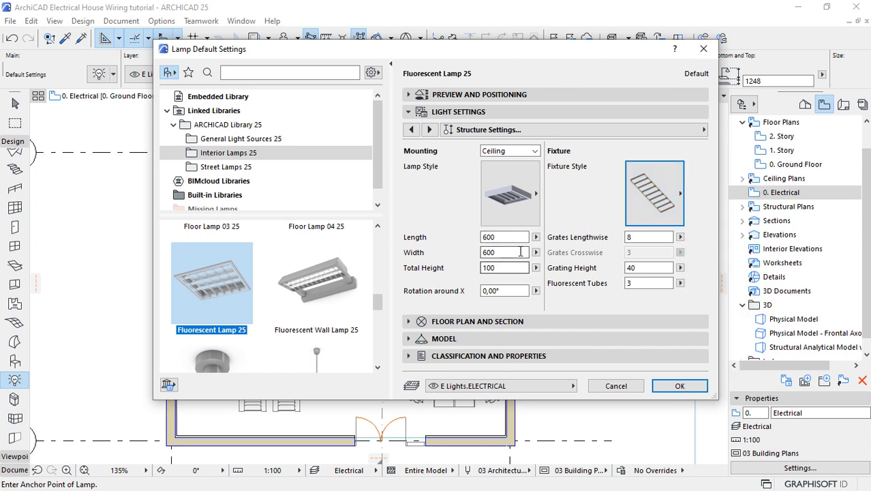
- Set the fluorescent lamp's length to 1200 and place it between the kitchen counter and the dining table
double_click(510, 237)
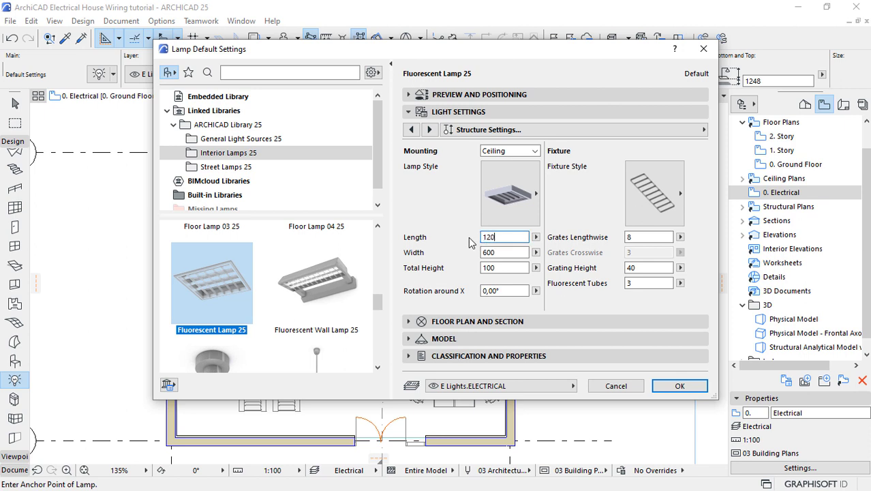
text(1200)
key(Return)
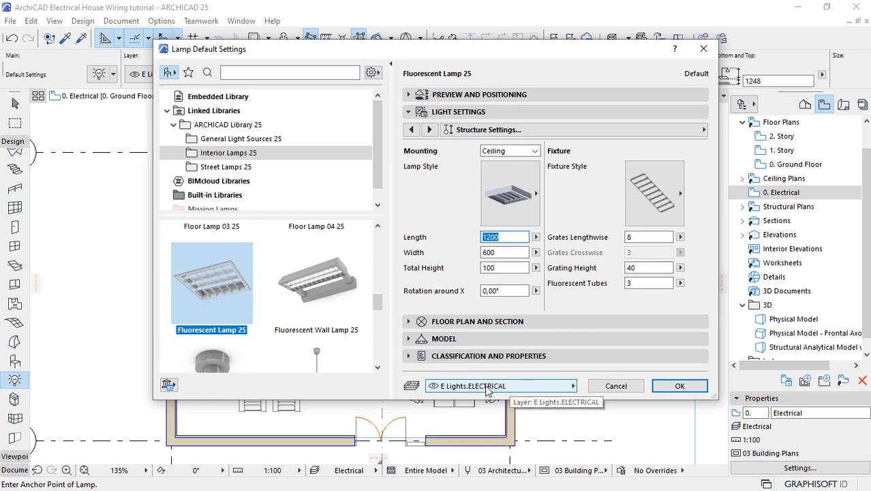
click(679, 387)
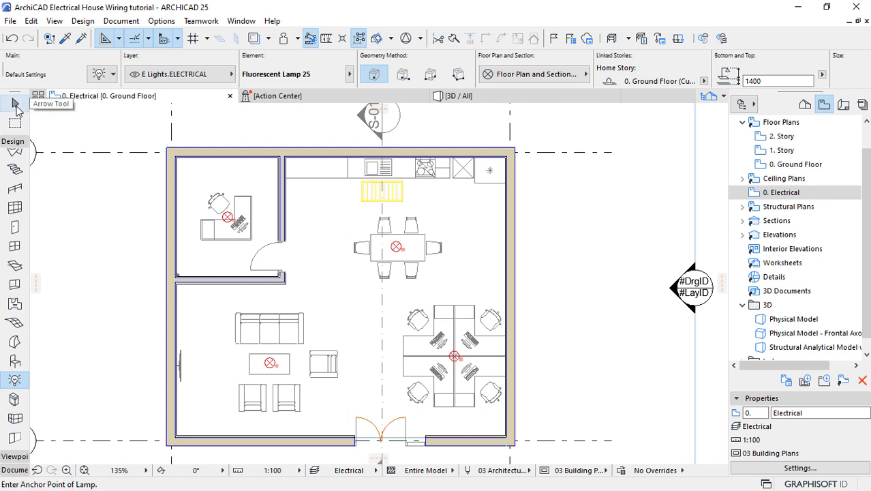
click(15, 104)
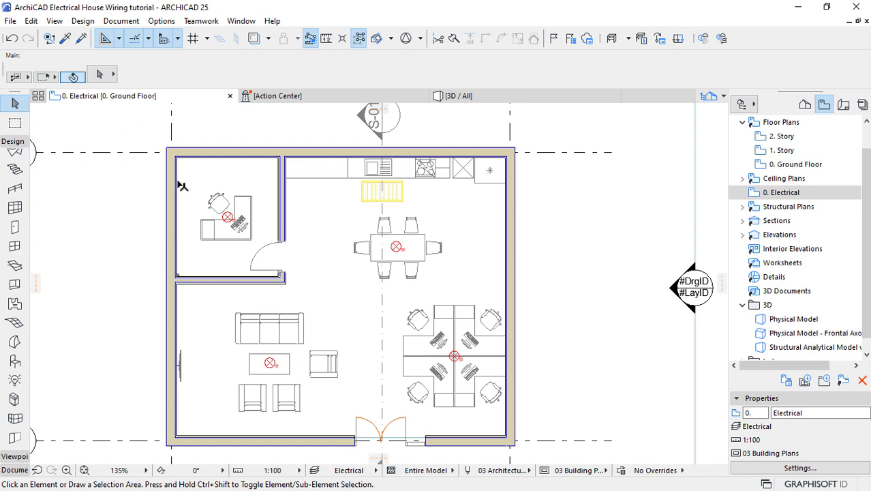
- Change the contour pen of the placed fluorescent lamp to red in its floor plan representation
click(380, 194)
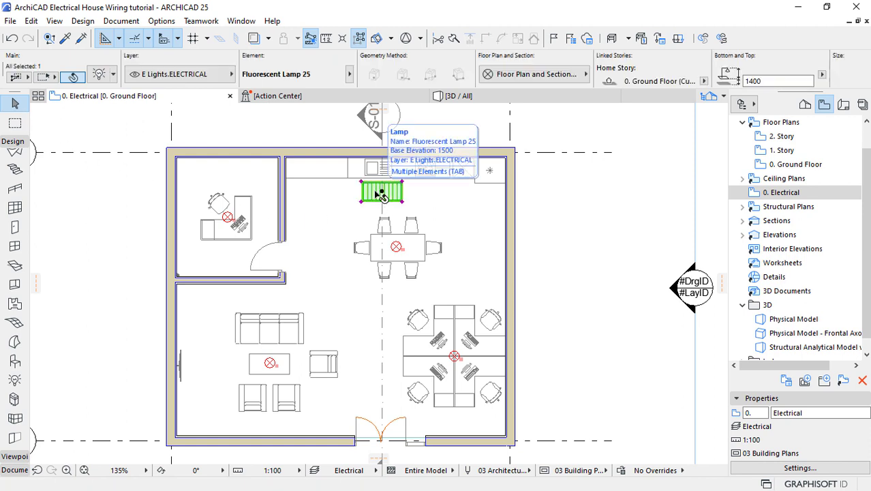
click(100, 77)
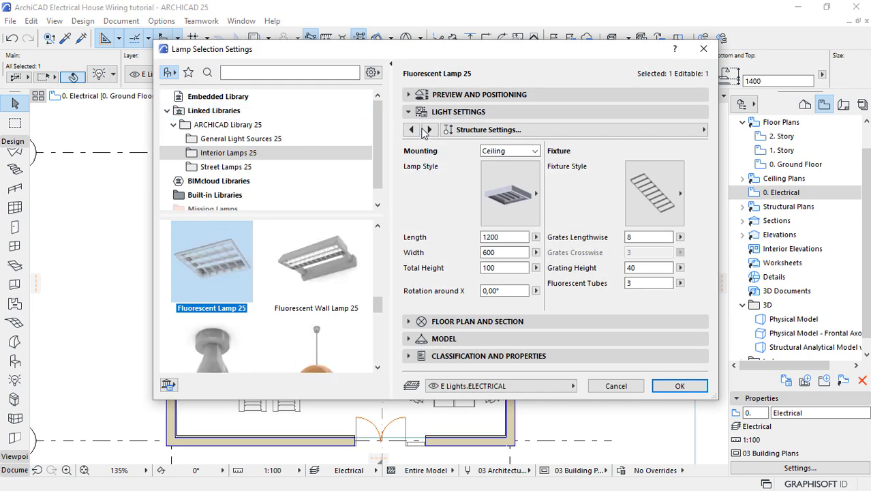
click(428, 130)
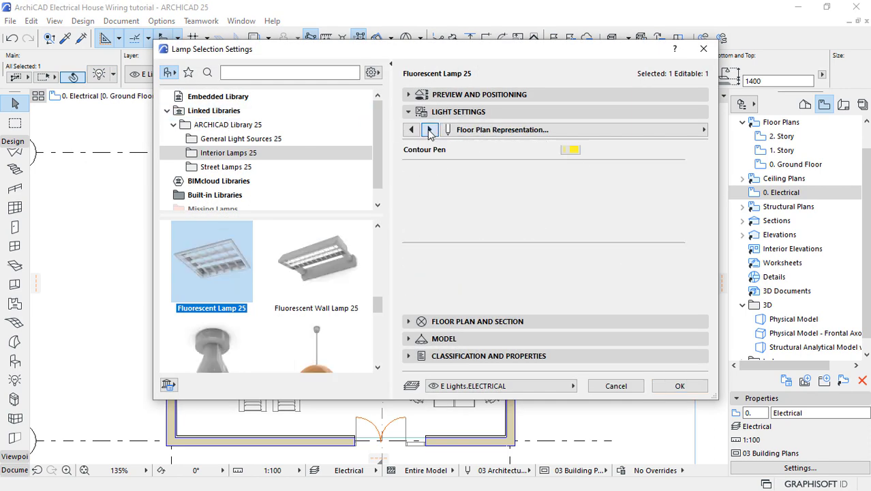
click(575, 150)
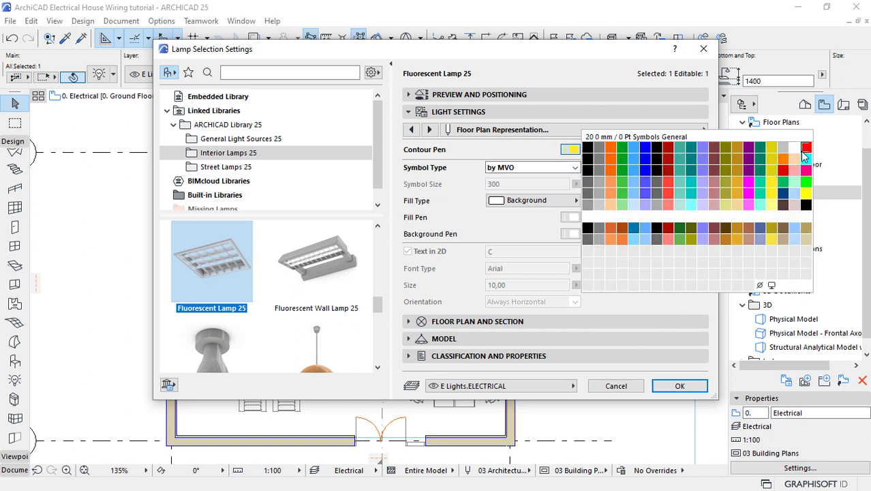
click(805, 147)
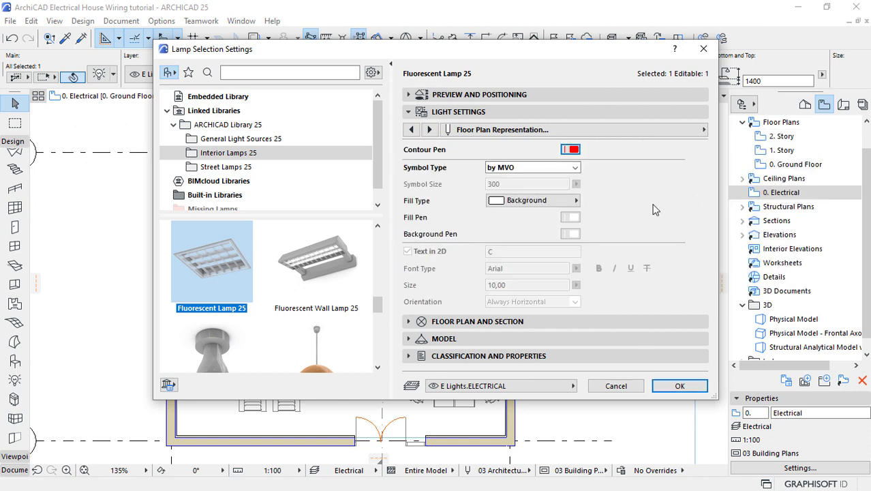
- Set the fluorescent lamp's symbol type to Electrical with a transparent background pen, apply the settings and deselect the lamp
click(575, 167)
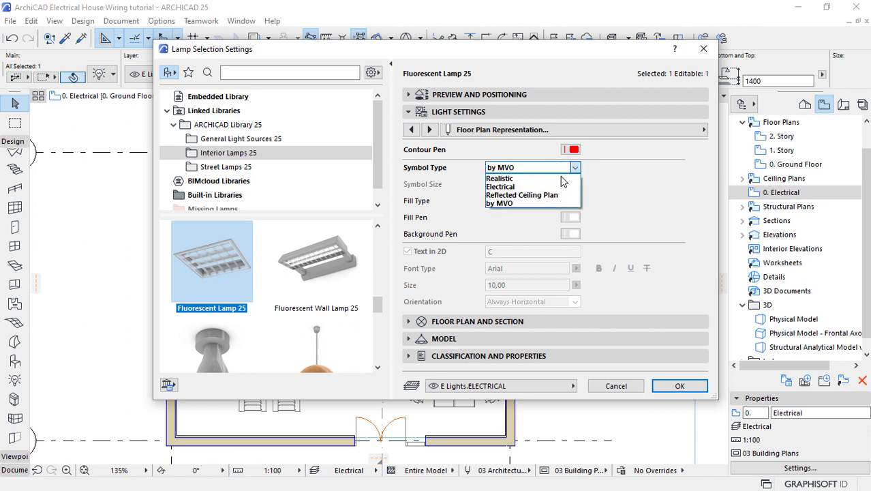
click(507, 187)
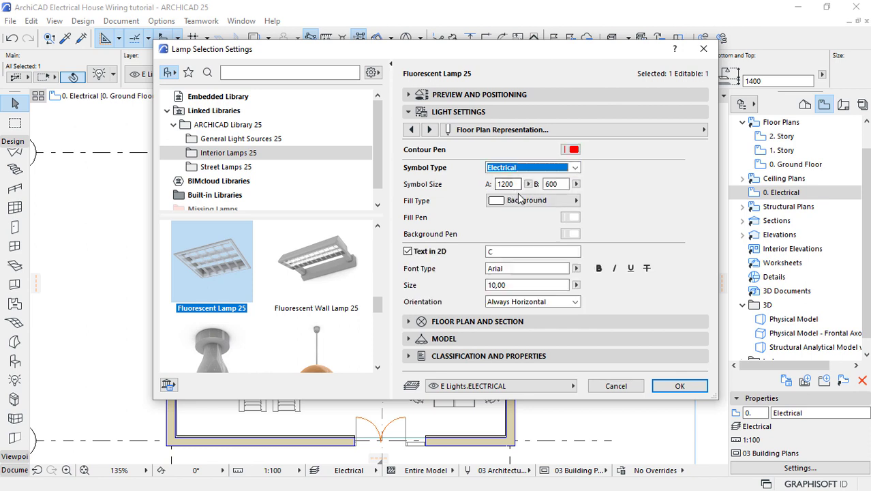
click(569, 233)
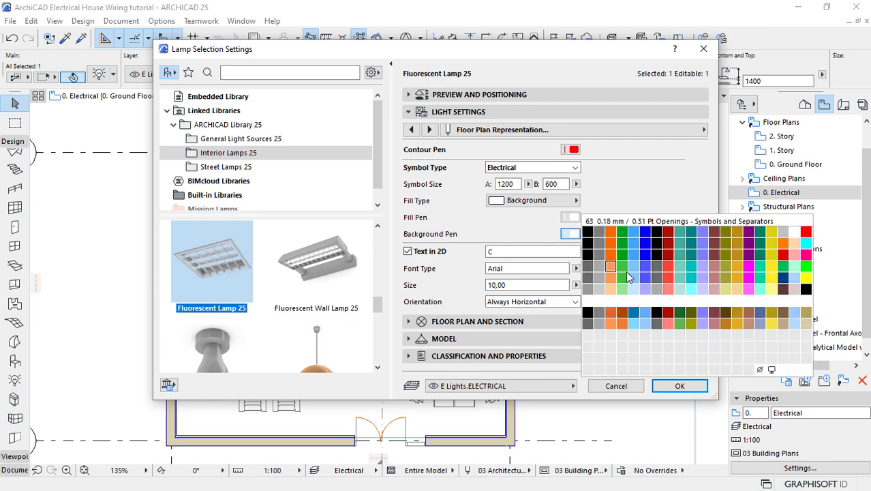
click(761, 370)
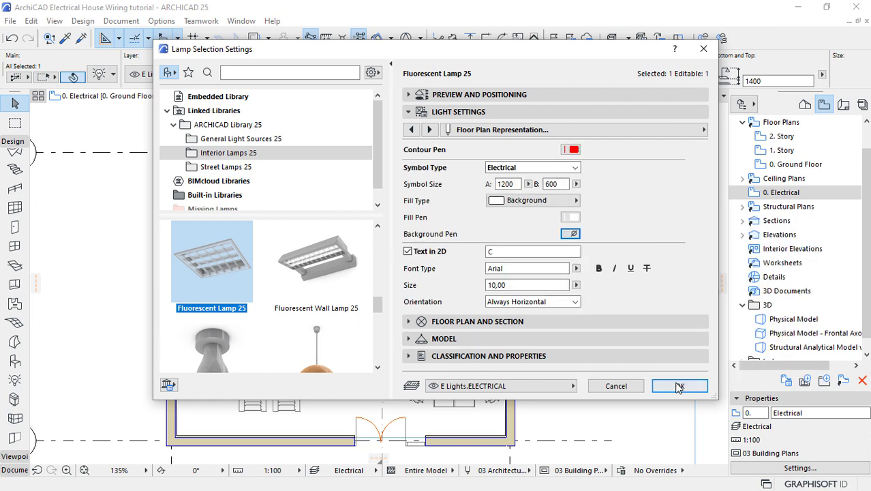
click(680, 386)
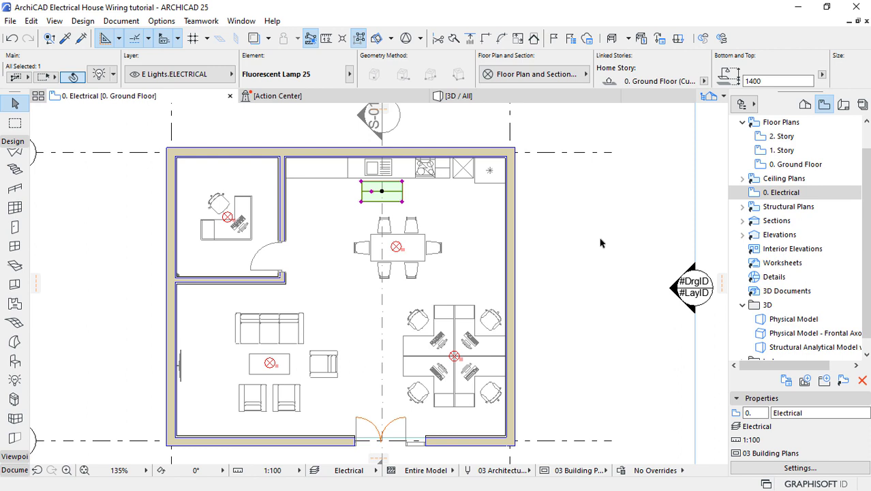
click(600, 242)
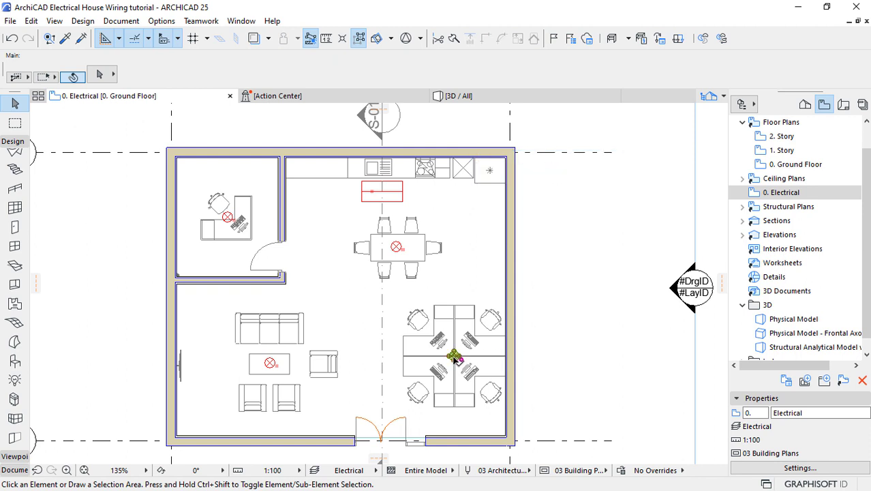
- Select the four ceiling lamps and the kitchen fluorescent lamp, set their bottom elevation to 2400 and clear the selection
shift+click(269, 362)
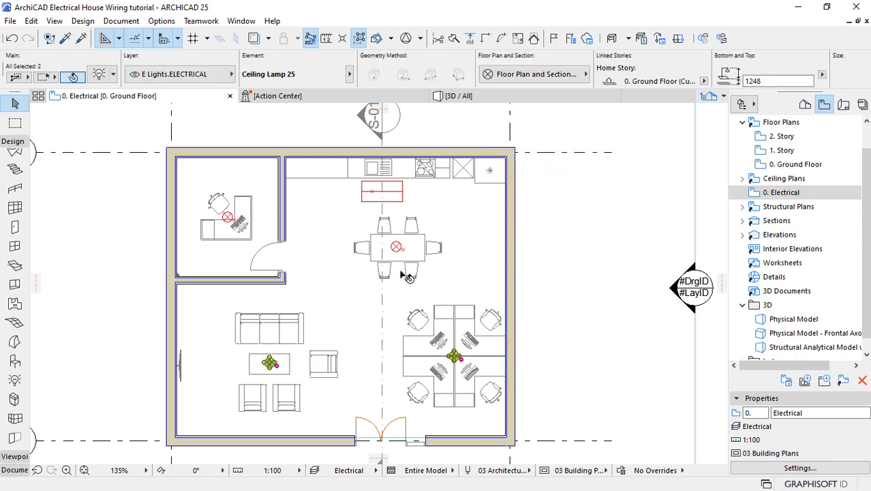
shift+click(395, 247)
shift+click(371, 196)
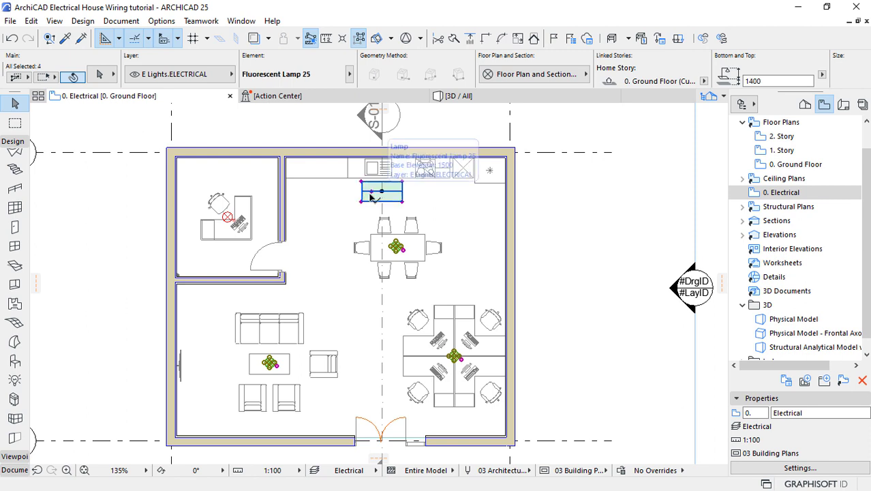
shift+click(227, 218)
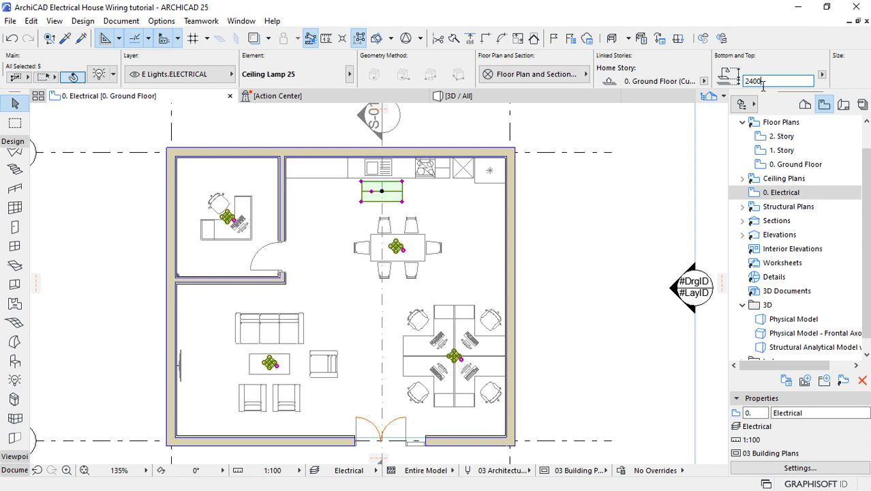
key(Return)
key(Escape)
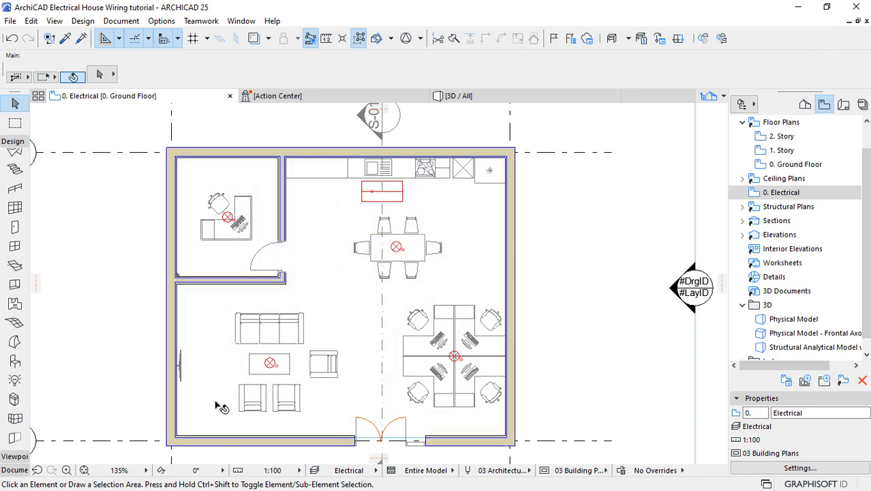
- Choose Recessed Spot 25 from the Interior Lamps 25 library folder as the default lamp
scroll(221, 406, up, 1)
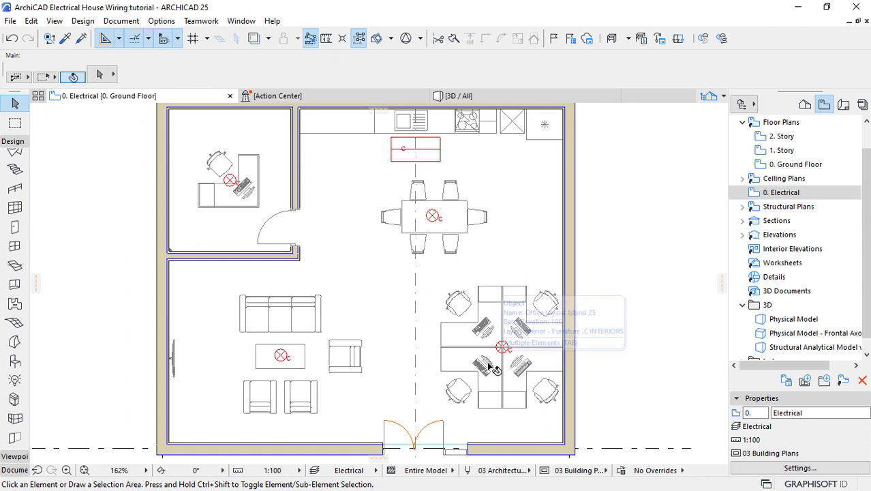
click(15, 381)
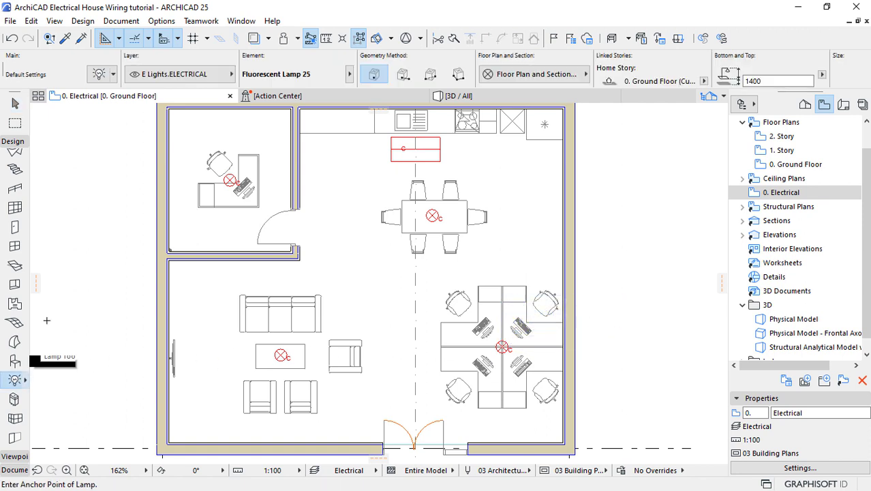
click(100, 75)
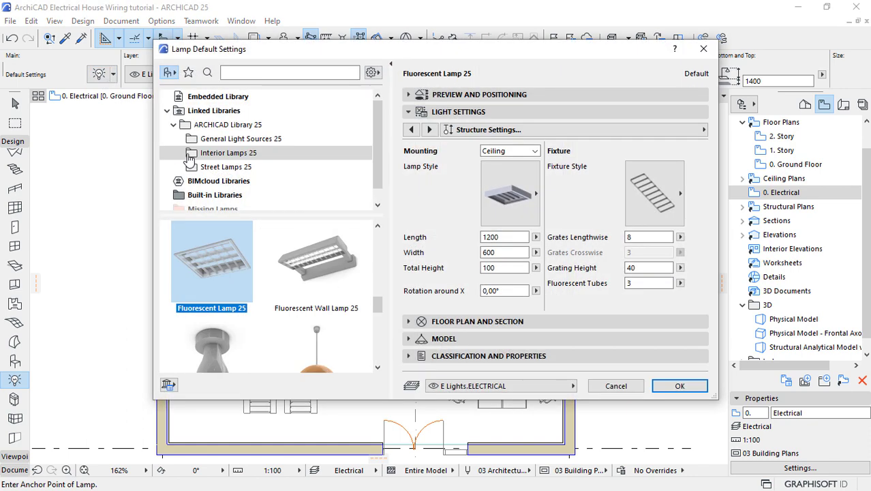
drag(380, 176, 380, 189)
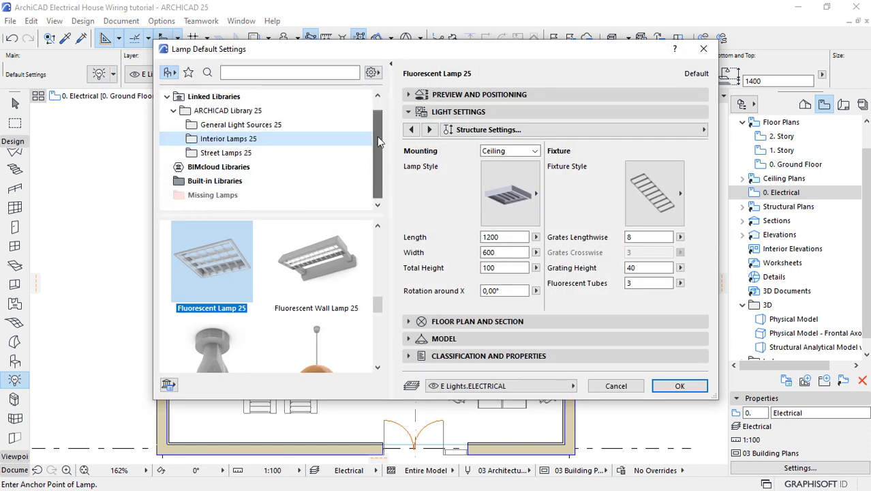
drag(376, 304, 381, 332)
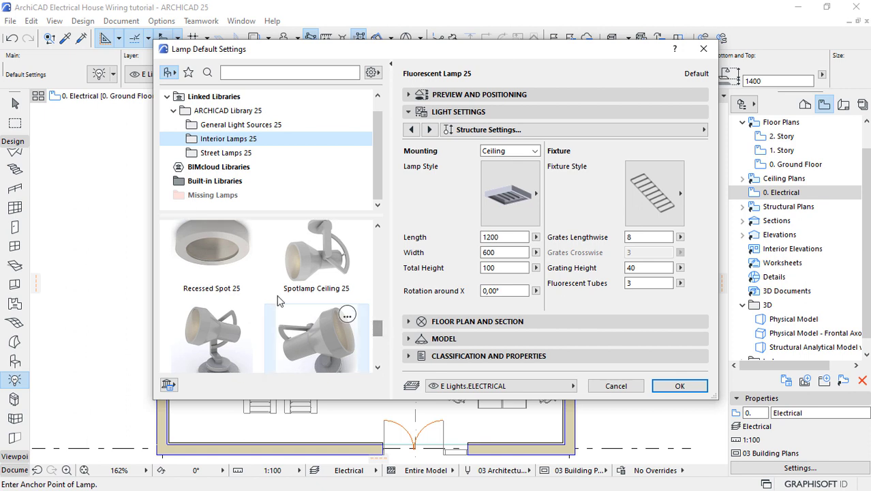
click(229, 268)
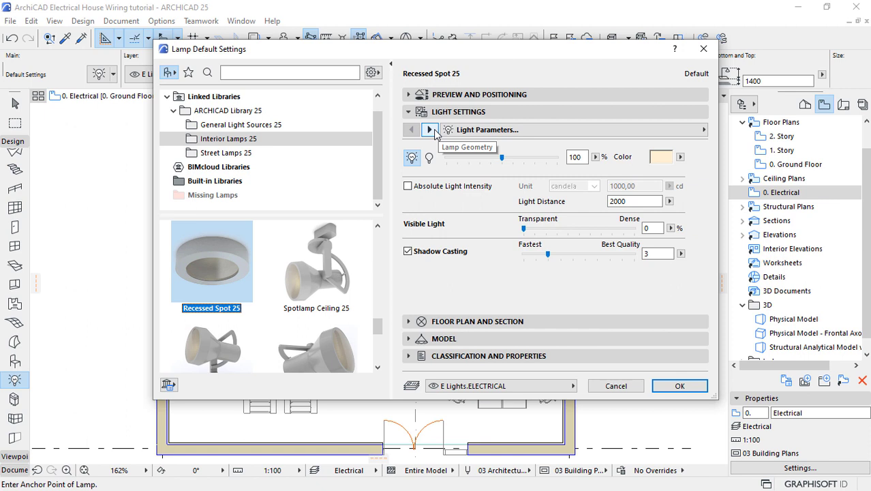
- Set the recessed spot's floor plan contour pen to red and its symbol type to Electrical
click(431, 130)
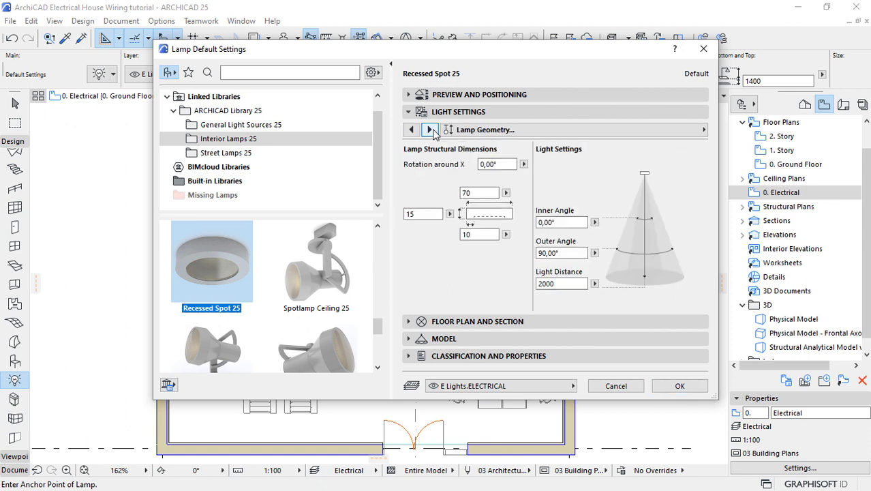
click(431, 130)
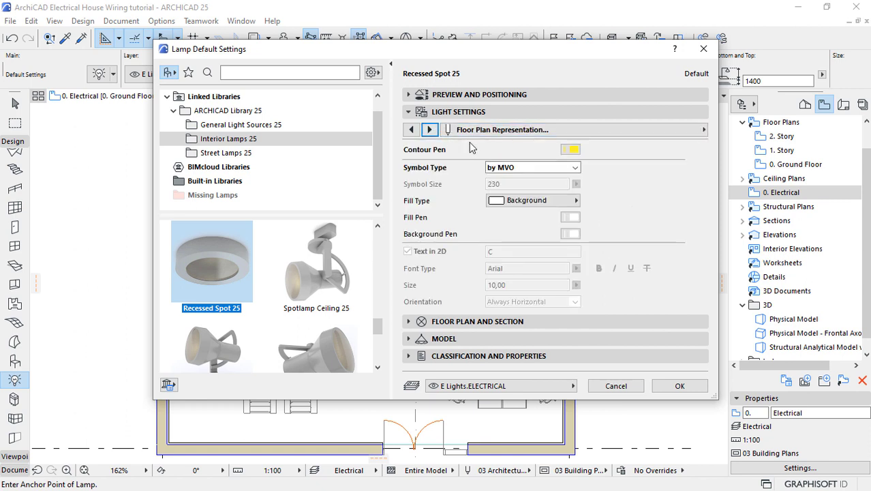
click(571, 150)
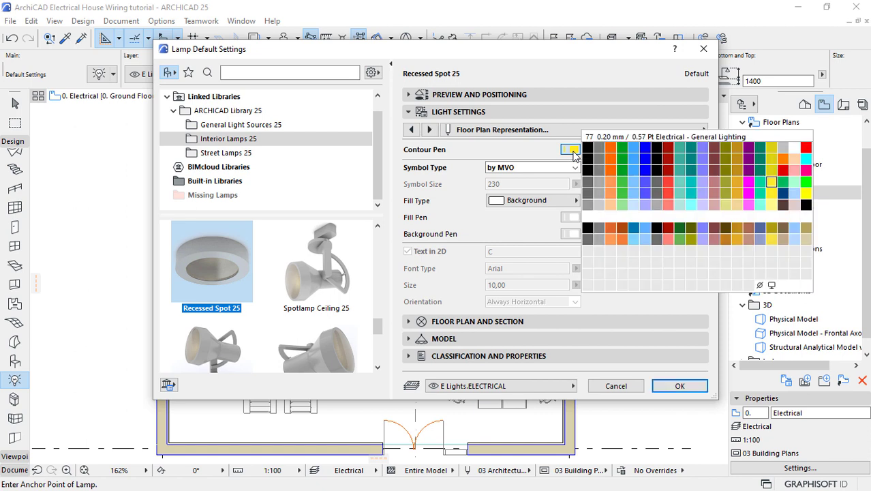
click(805, 147)
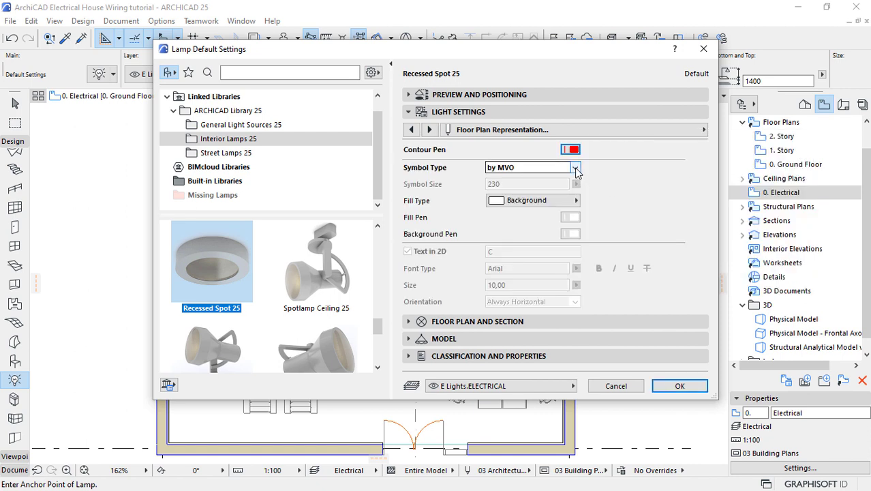
click(575, 168)
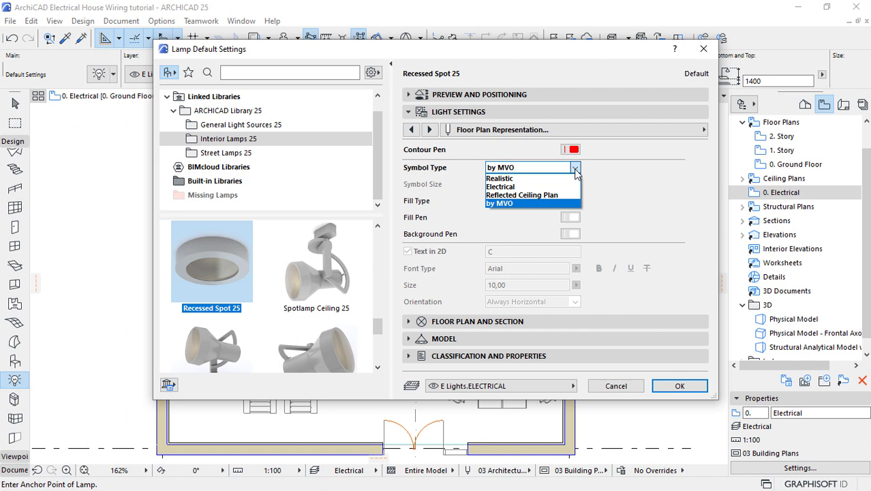
click(503, 187)
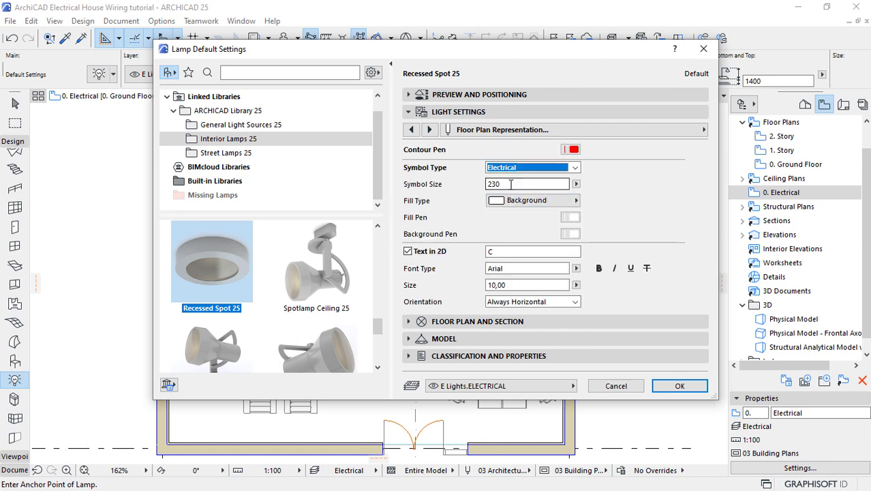
- Set the recessed spot's symbol size to 200 with a transparent background pen, and accept the default lamp settings
click(510, 184)
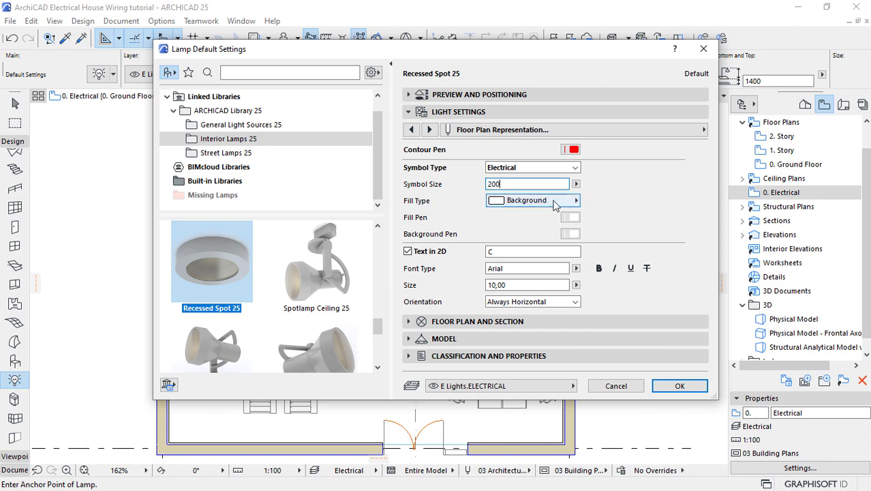
click(626, 208)
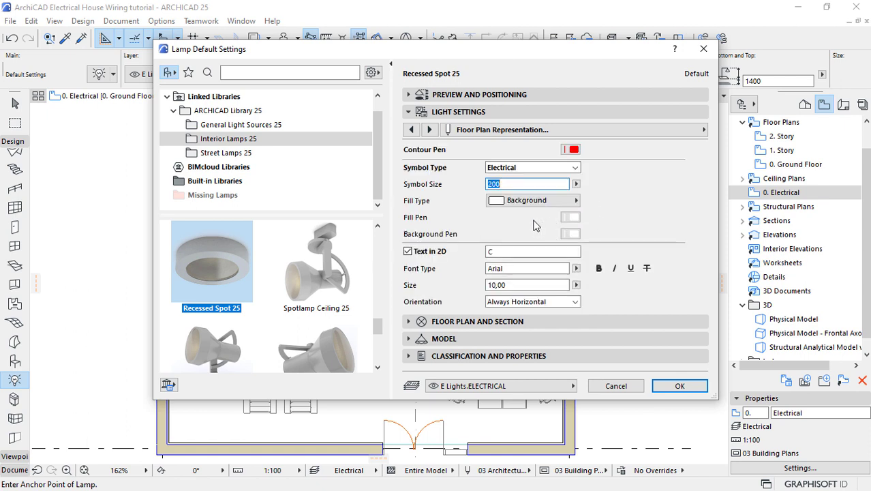
click(570, 234)
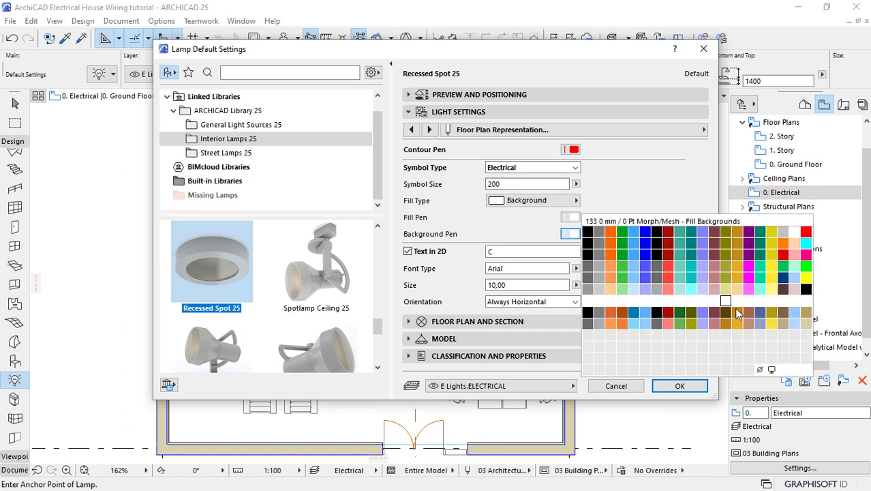
click(759, 368)
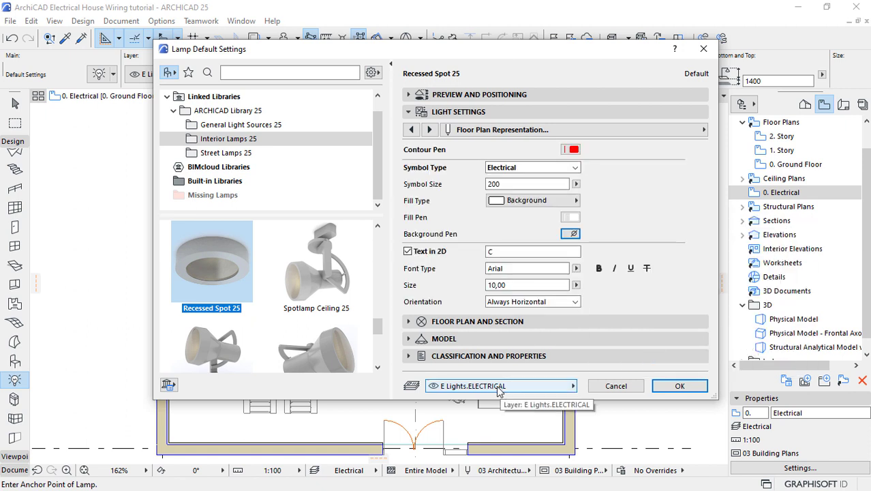
click(679, 385)
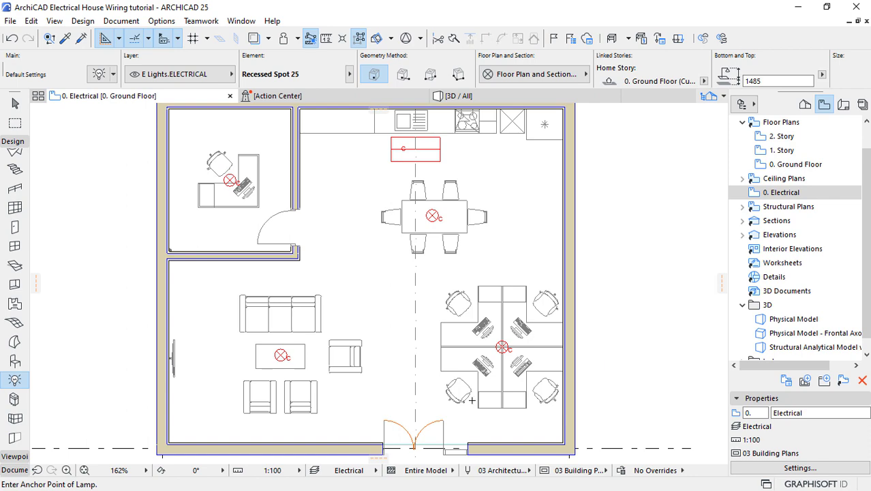
- Place a recessed spot in the living area's upper-left corner, just below the small office's partition wall
scroll(256, 374, up, 4)
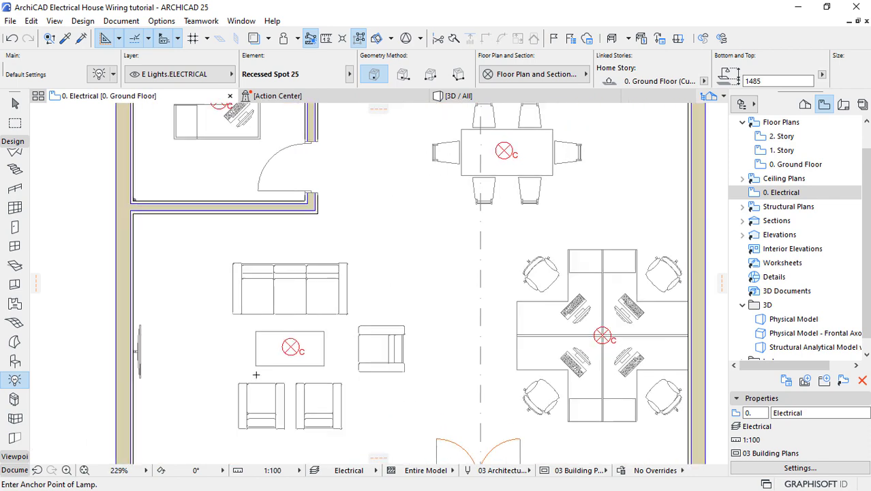
scroll(368, 332, down, 3)
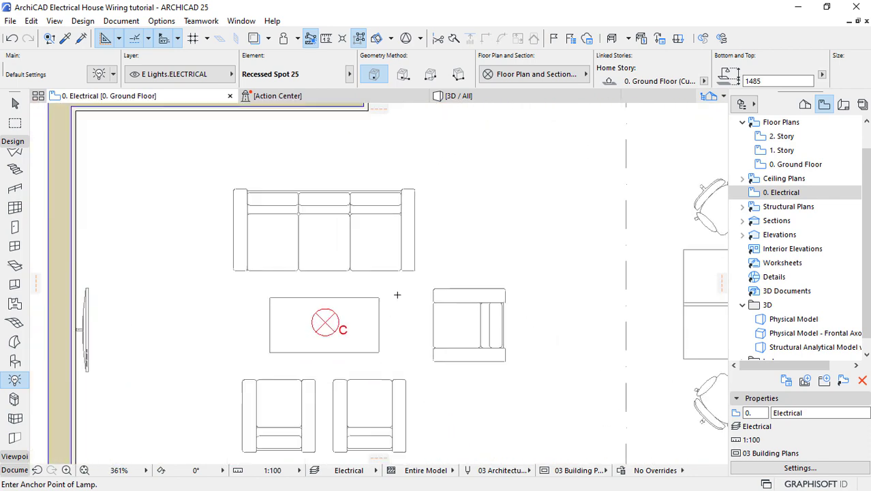
click(207, 193)
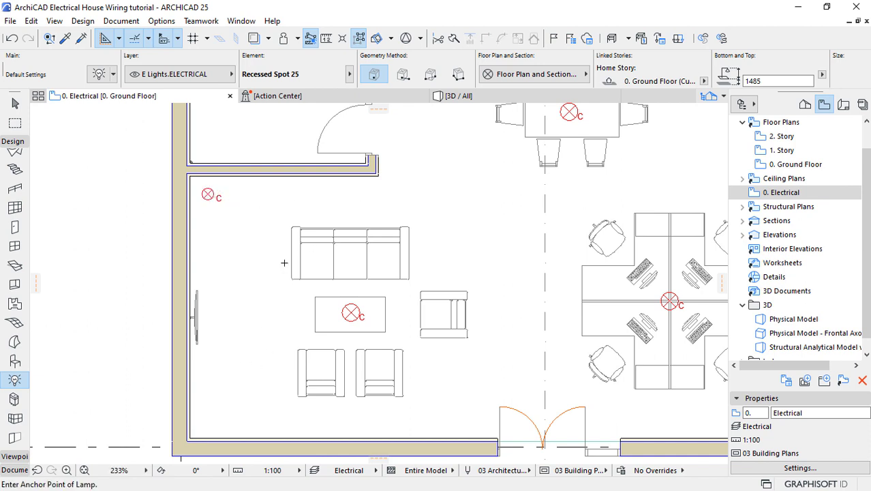
- Select the newly placed recessed spot and set its bottom elevation to 2400
scroll(284, 262, down, 1)
click(15, 102)
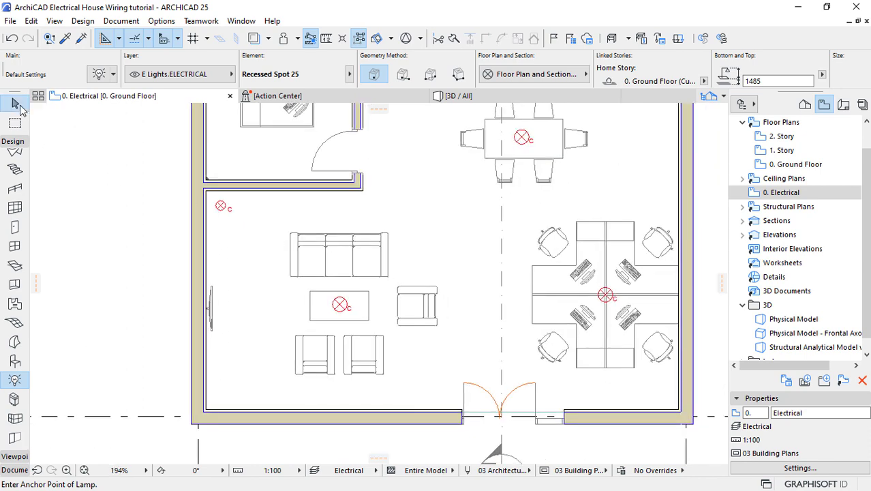
click(221, 206)
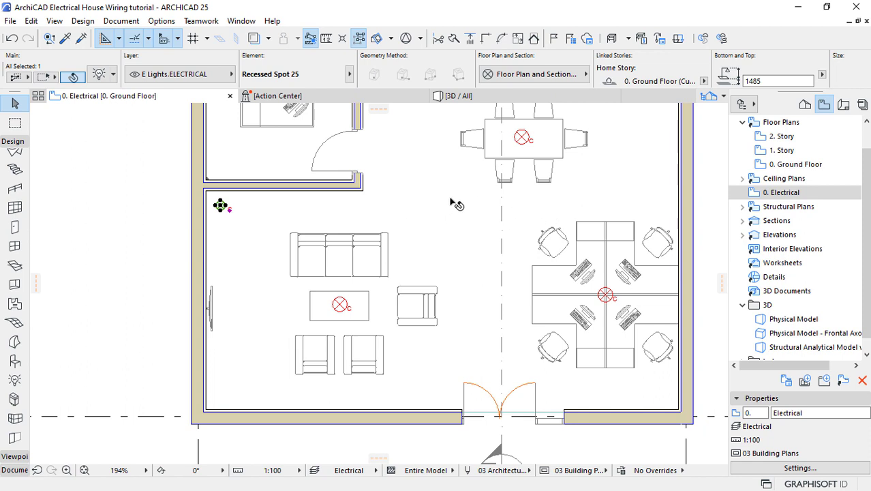
click(770, 80)
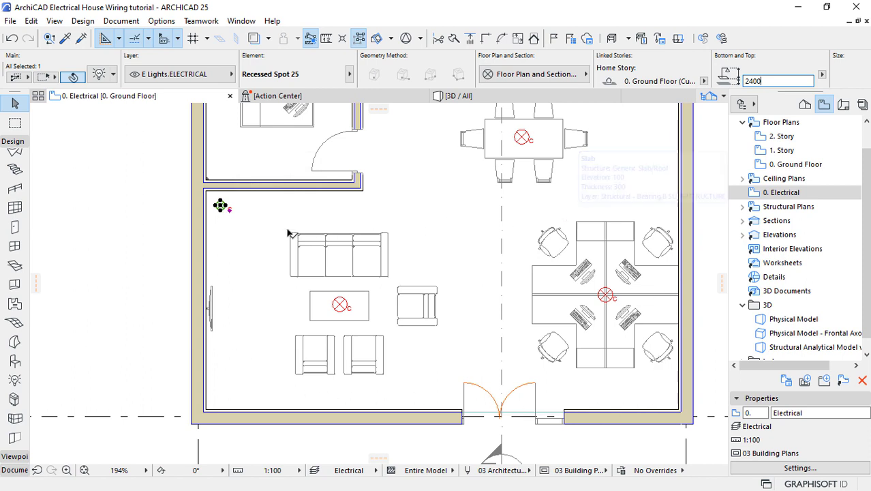
- Drag multiple copies of the recessed spot from its centre to the other three corners around the living room seating
right_click(220, 206)
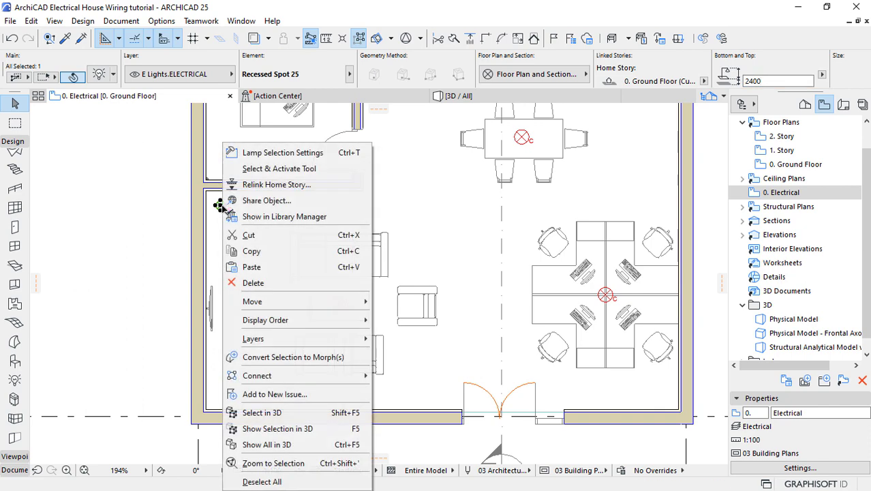
mouse_move(281, 302)
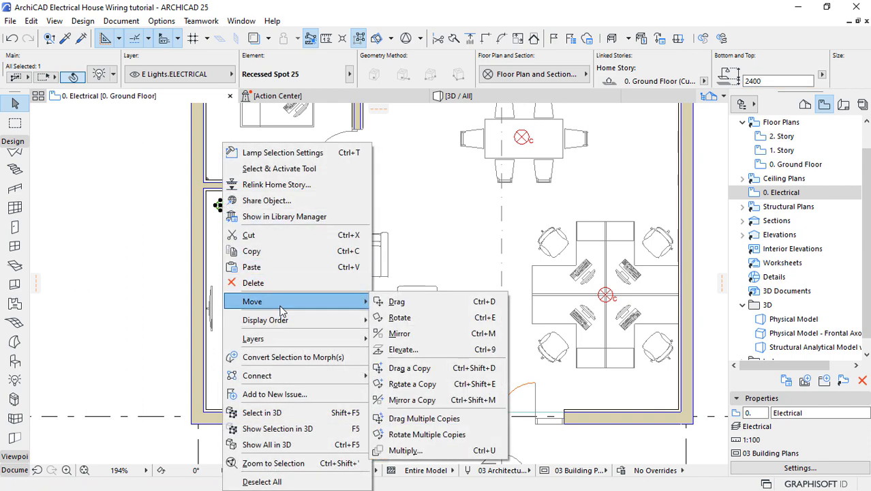
click(436, 417)
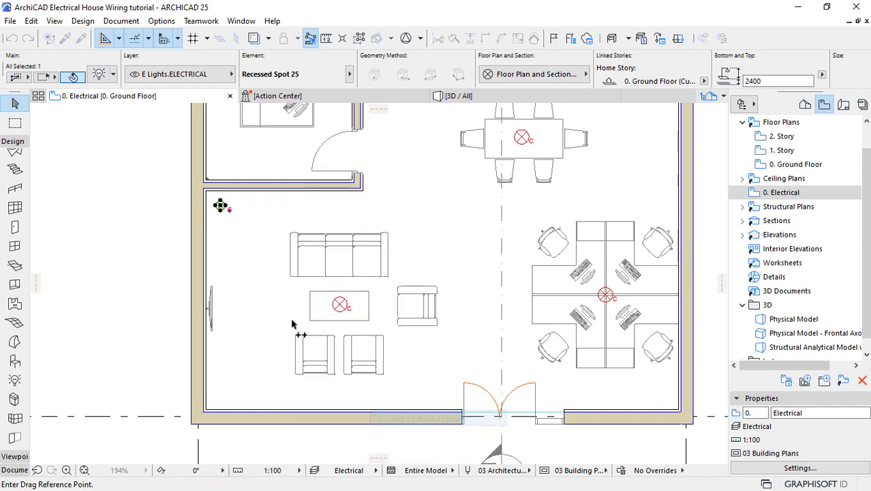
scroll(193, 223, up, 3)
scroll(192, 224, up, 2)
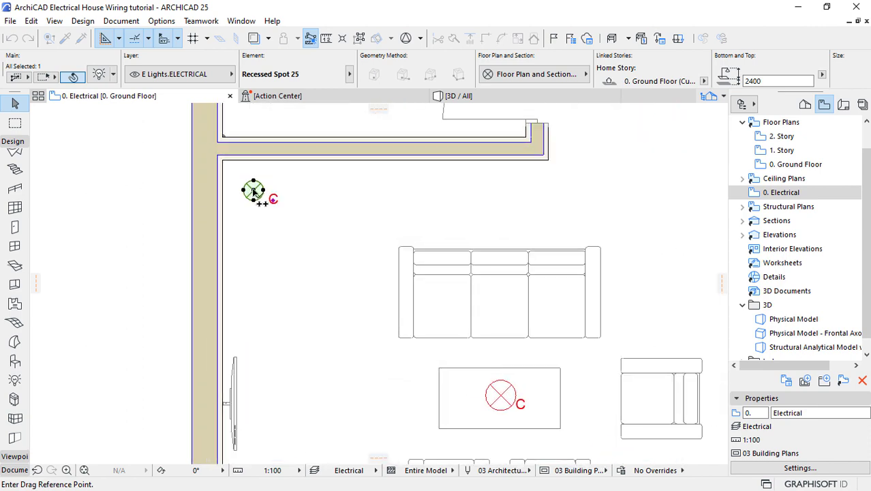
click(252, 191)
scroll(258, 155, down, 5)
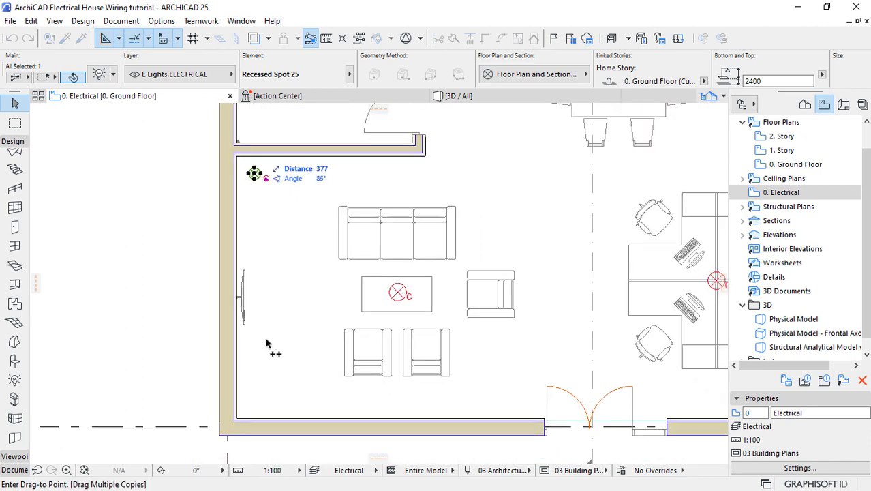
scroll(254, 174, up, 2)
click(254, 395)
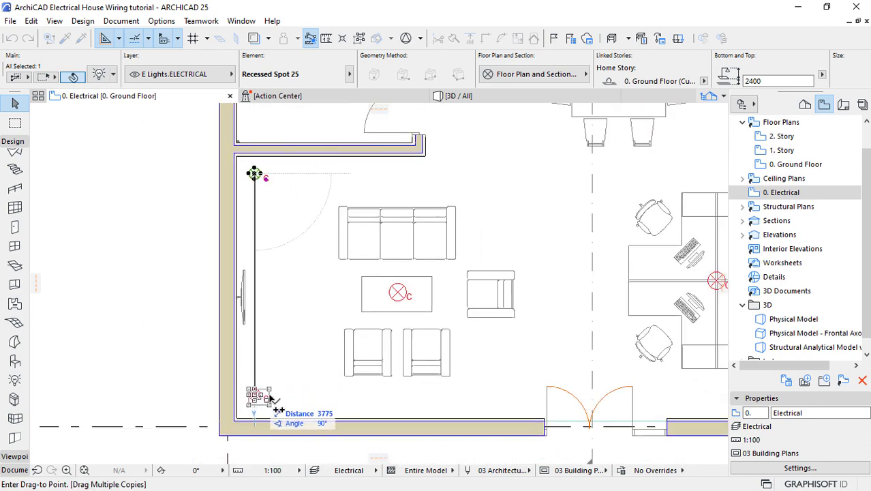
click(508, 400)
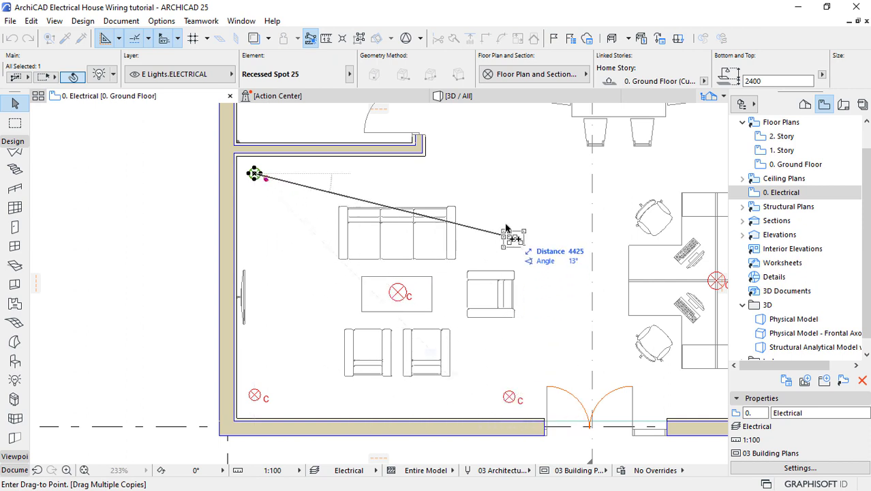
click(508, 176)
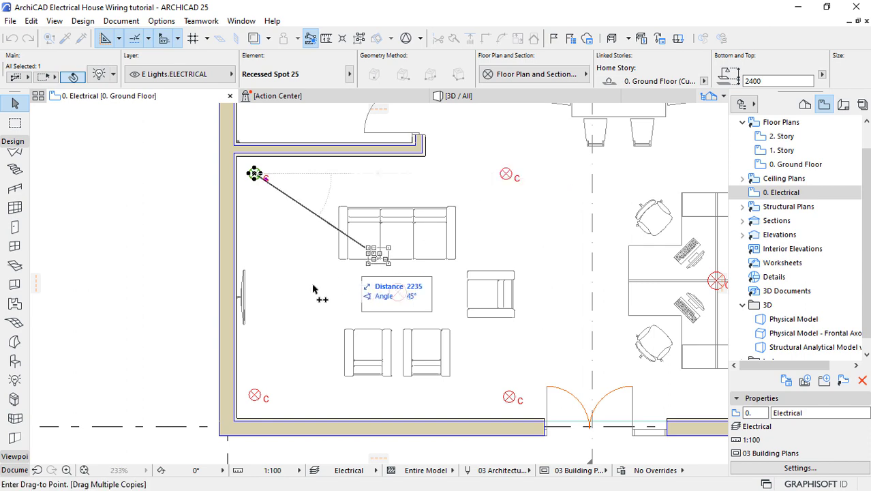
- Place four more copies of the recessed spot at the inner desk corners of the four-person office island
scroll(205, 307, down, 2)
scroll(488, 320, up, 3)
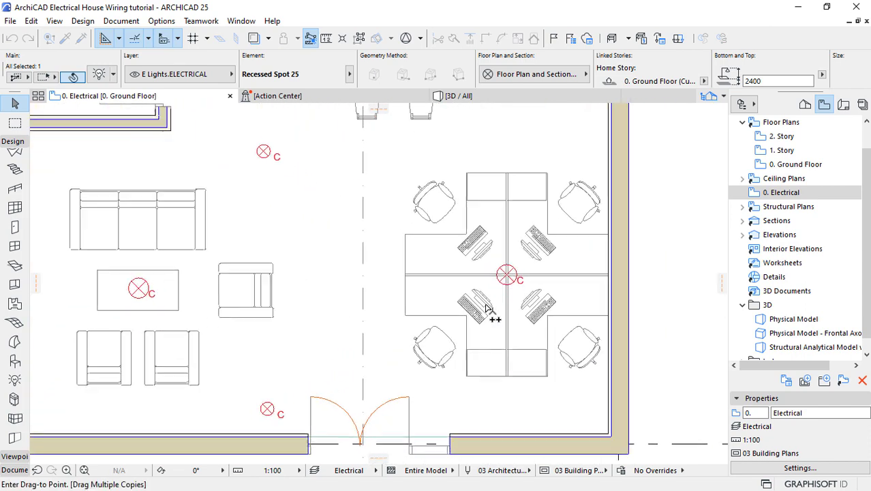
click(466, 318)
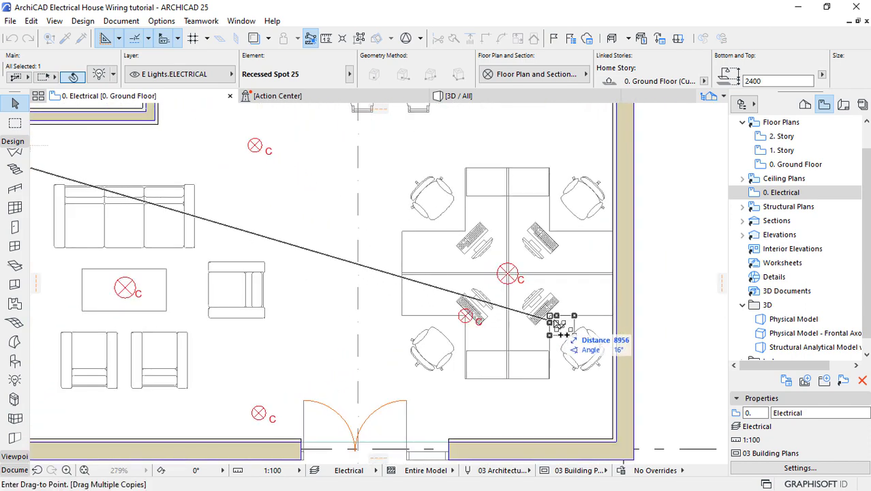
click(547, 315)
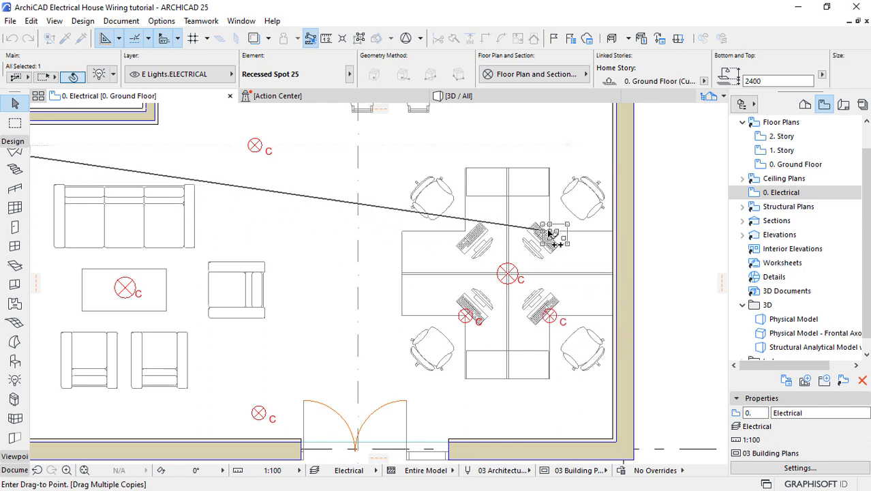
click(551, 235)
click(461, 233)
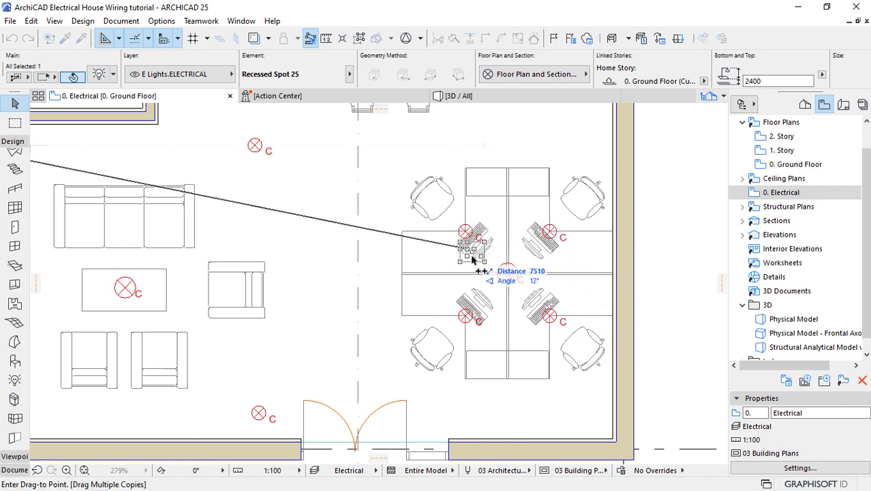
- Place two copies of the recessed spot over the dining table, one on each side of its central ceiling lamp
scroll(521, 390, down, 1)
scroll(521, 390, down, 3)
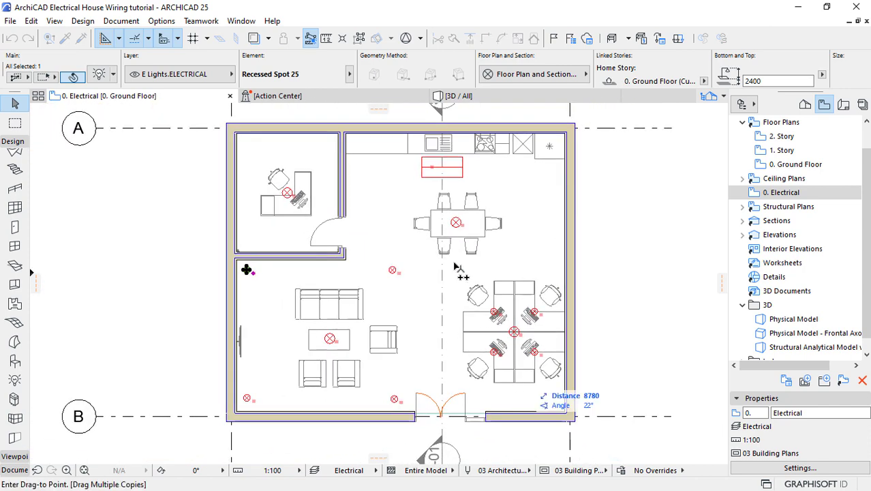
scroll(457, 228, up, 2)
scroll(450, 235, up, 3)
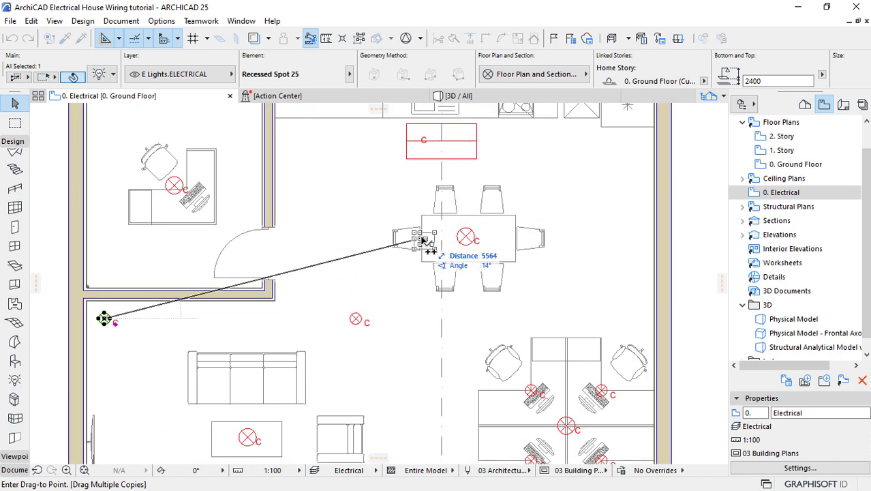
click(435, 236)
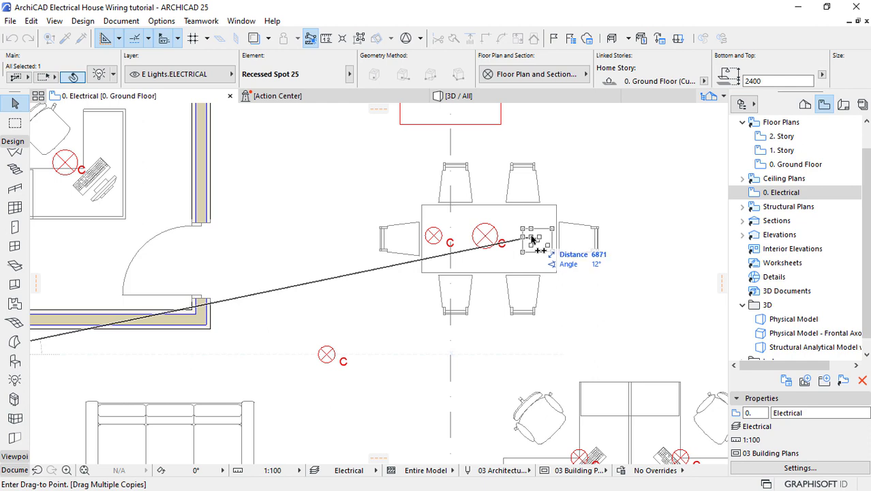
click(532, 236)
- Place two more copies of the recessed spot in the kitchen, one on each side of the fluorescent lamp
scroll(509, 320, down, 3)
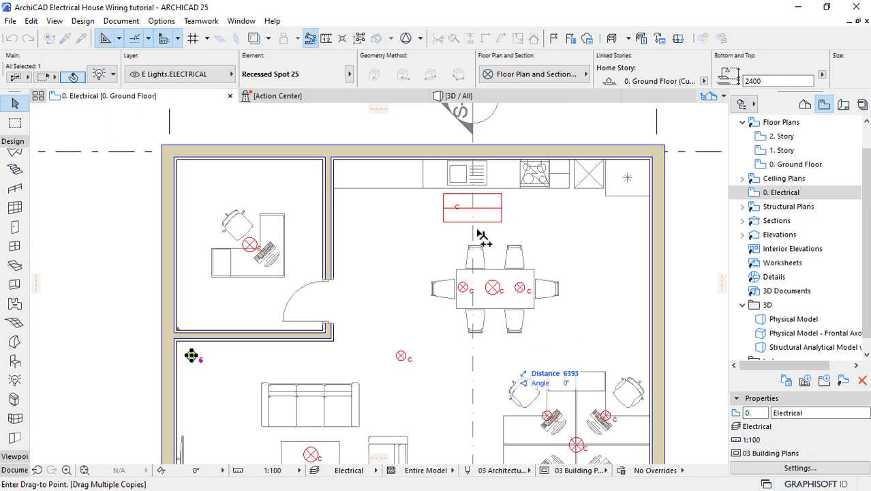
scroll(328, 214, up, 2)
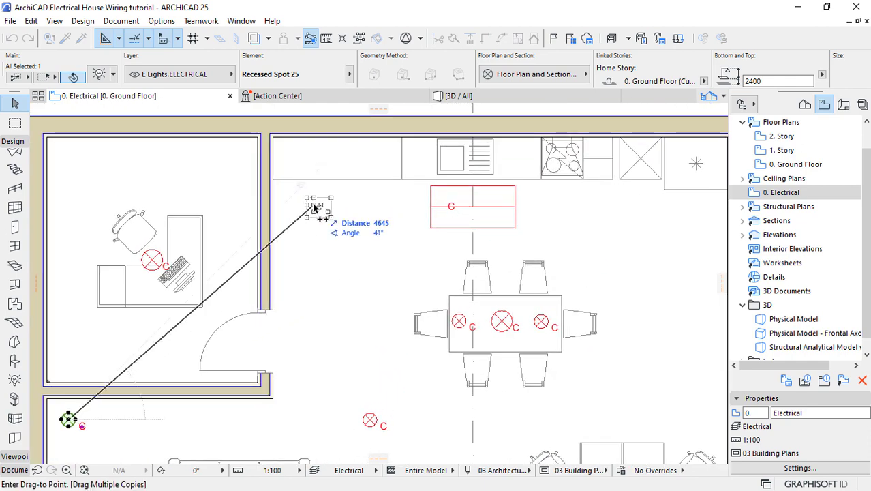
click(313, 205)
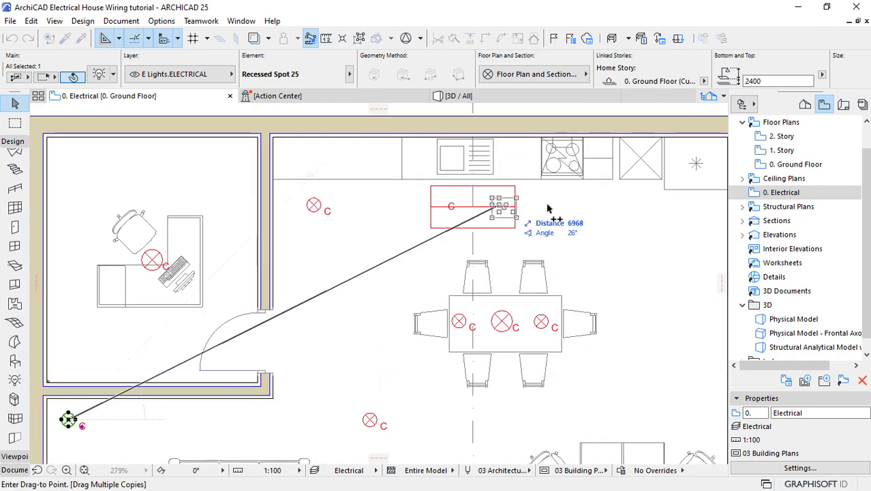
click(639, 205)
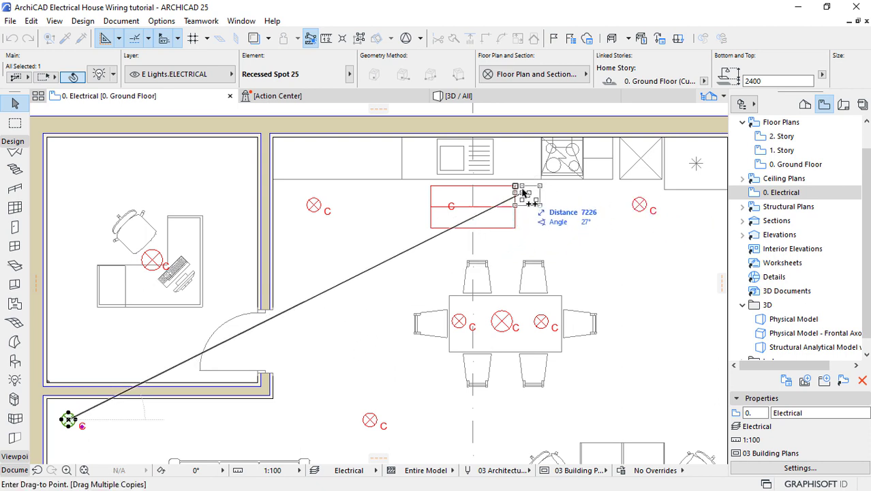
- Place four copies of the recessed spot near the corners of the small office and finish the multiple-copy operation
scroll(529, 189, down, 3)
scroll(198, 219, up, 2)
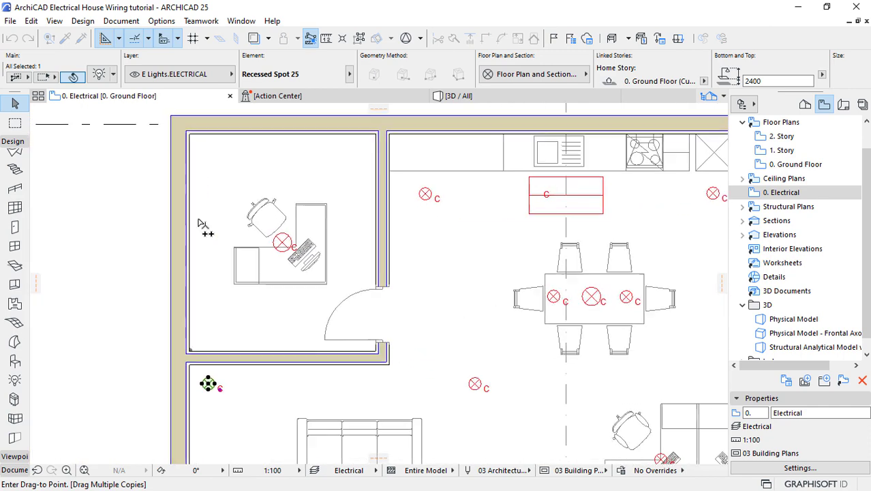
click(210, 152)
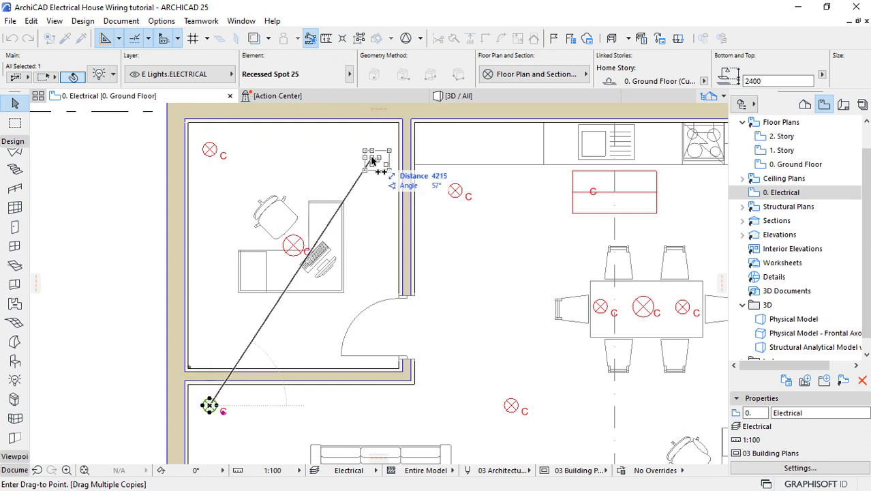
click(370, 155)
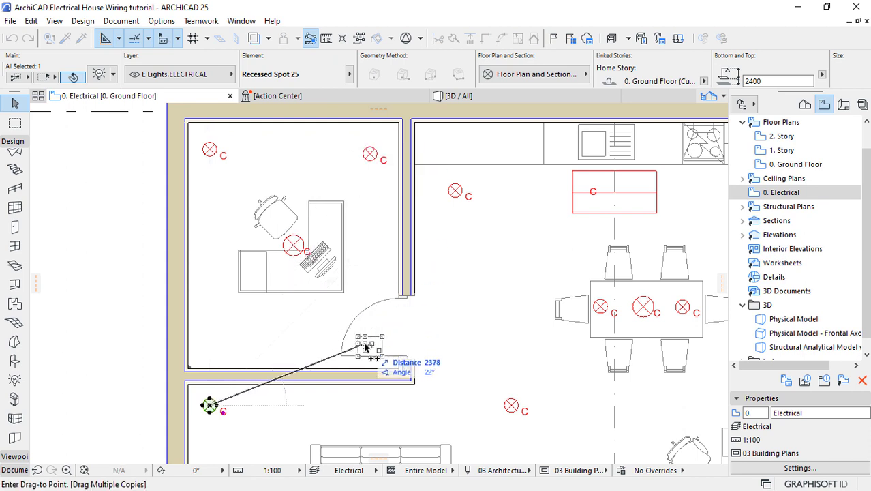
click(368, 346)
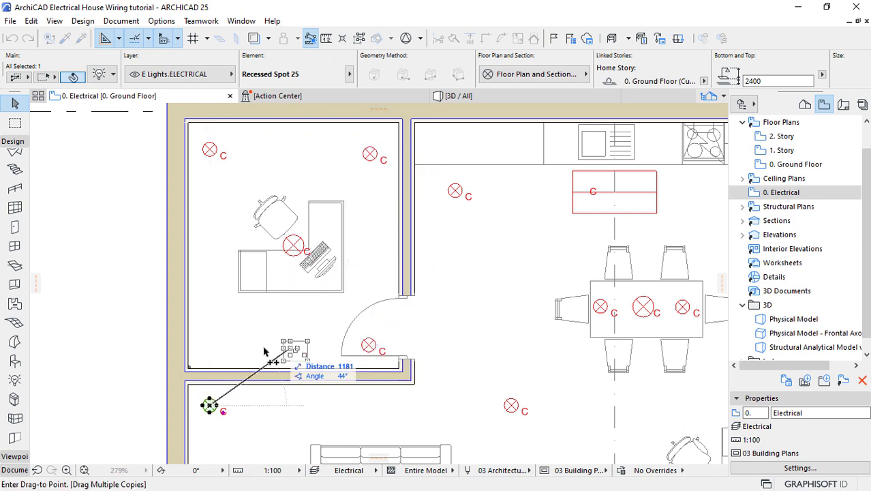
click(207, 351)
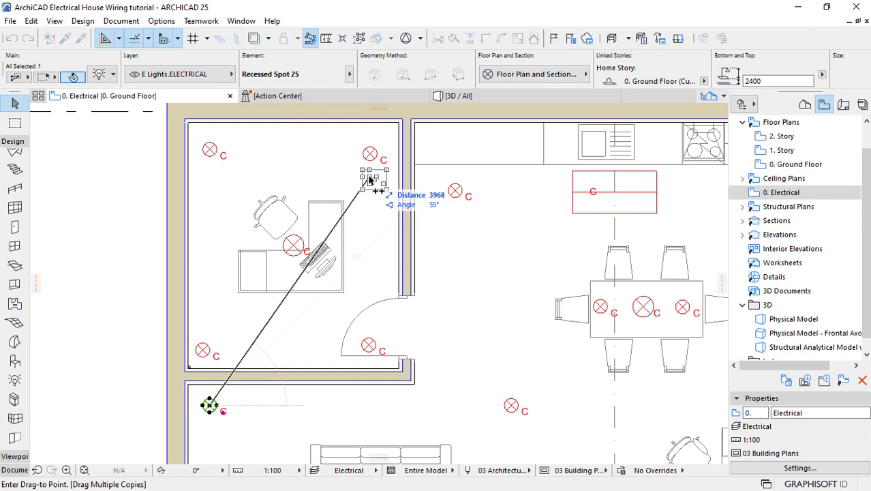
scroll(317, 153, down, 3)
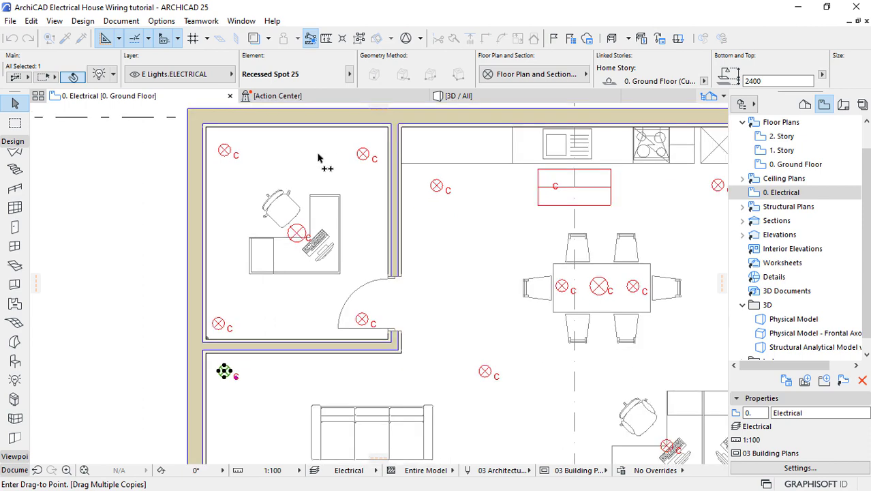
scroll(317, 158, down, 1)
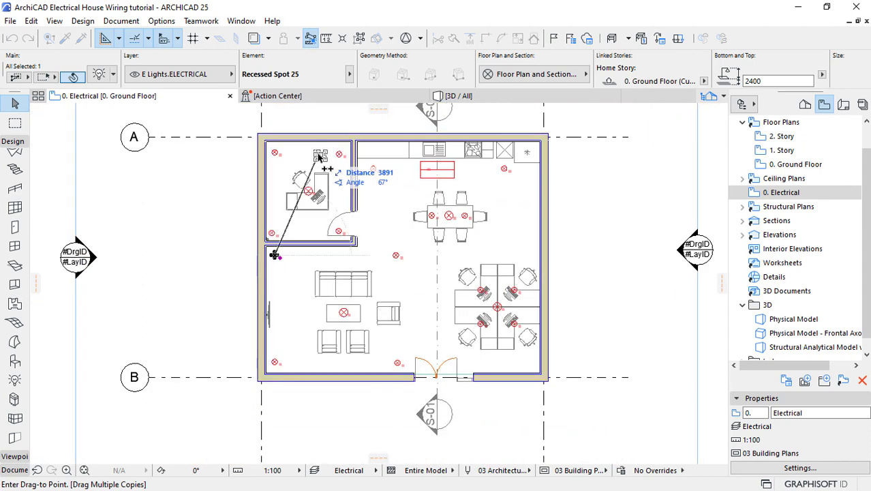
click(391, 182)
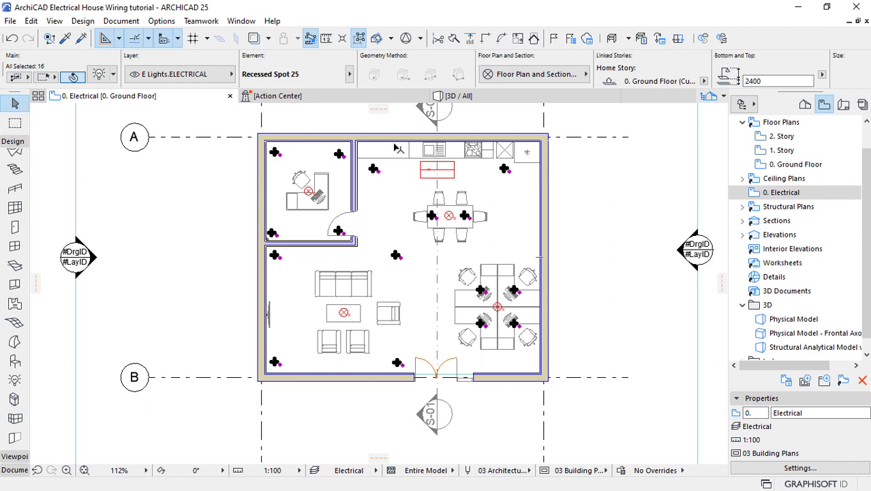
- Group all the selected recessed spots, check the selection of the spot near the kitchen's right end, and deselect everything
click(32, 22)
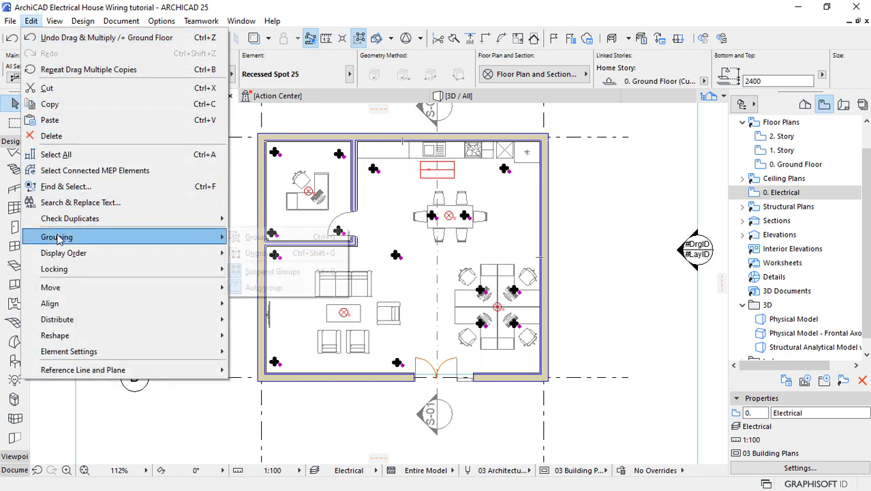
mouse_move(58, 236)
click(253, 236)
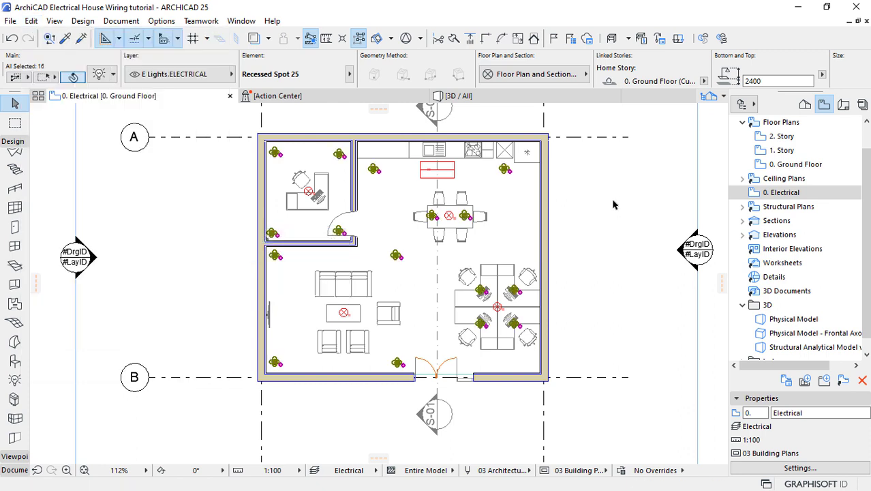
click(621, 265)
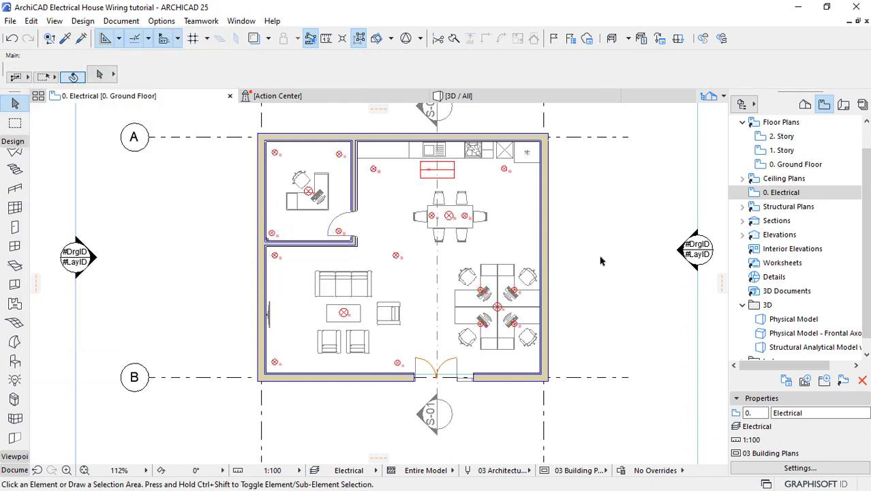
scroll(472, 192, up, 3)
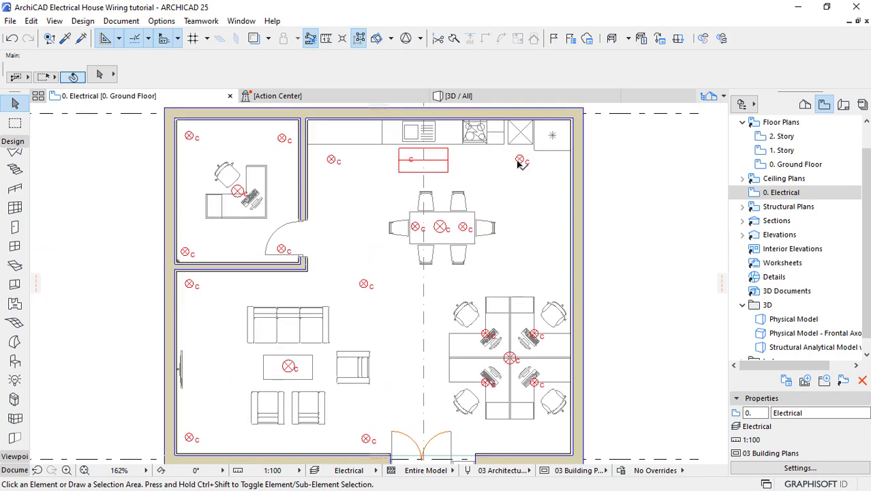
click(519, 162)
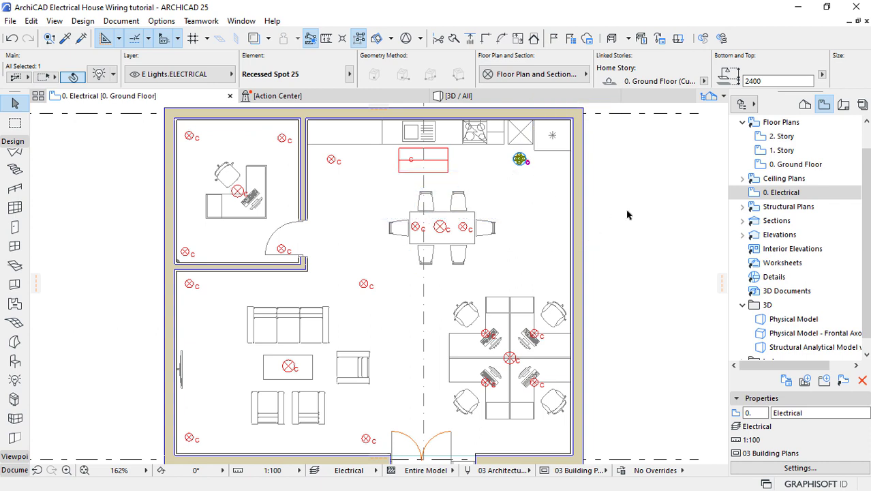
click(392, 214)
- Add the Mesolight Library.lcf container to the project's libraries in the Library Manager
scroll(421, 184, down, 1)
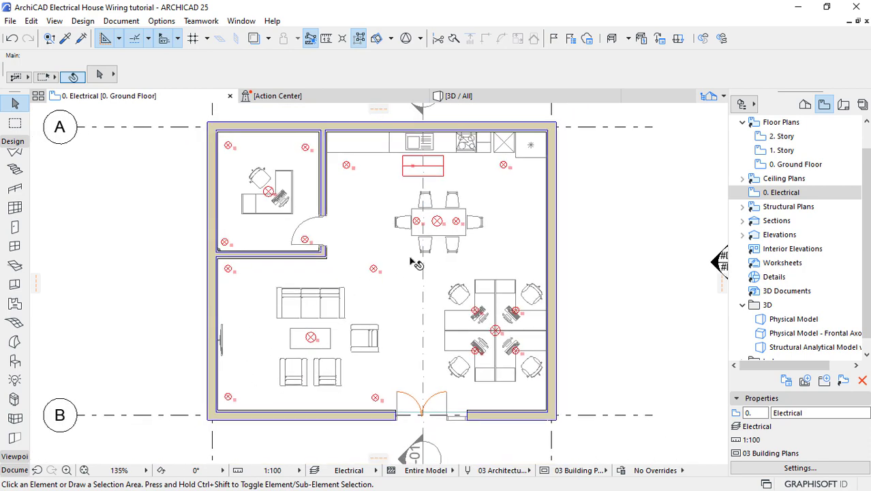
scroll(303, 235, up, 1)
scroll(303, 235, up, 2)
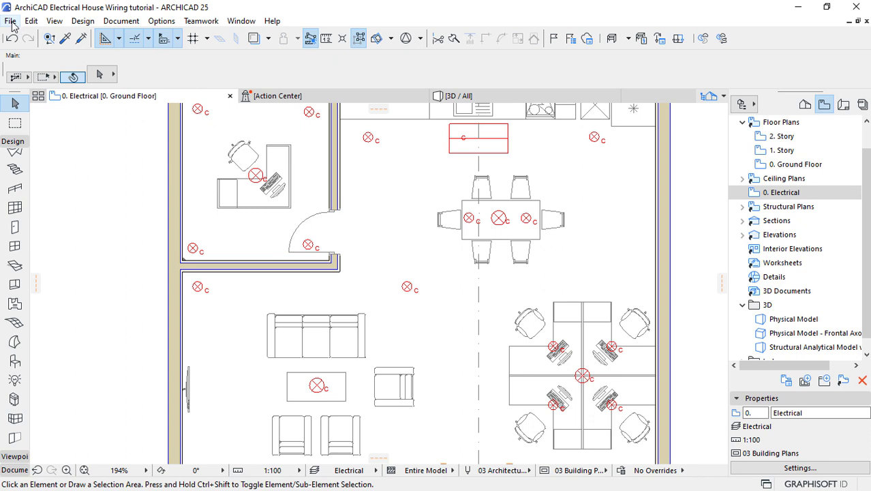
click(11, 23)
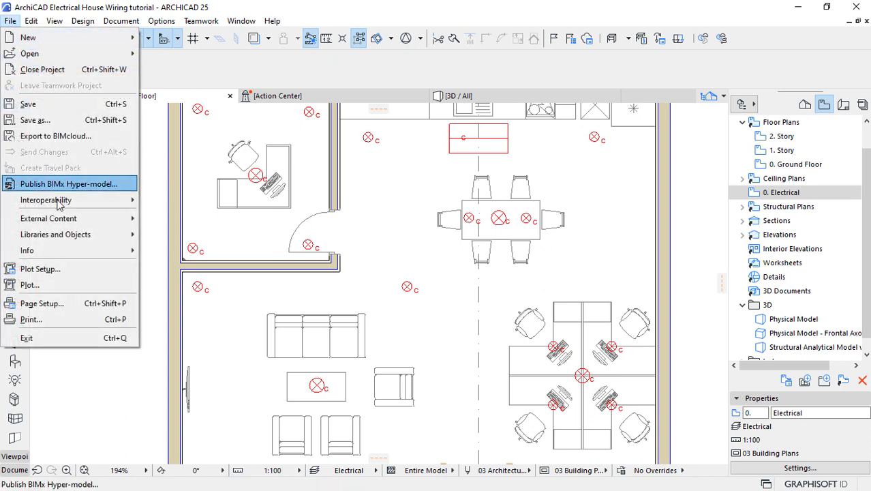
mouse_move(61, 240)
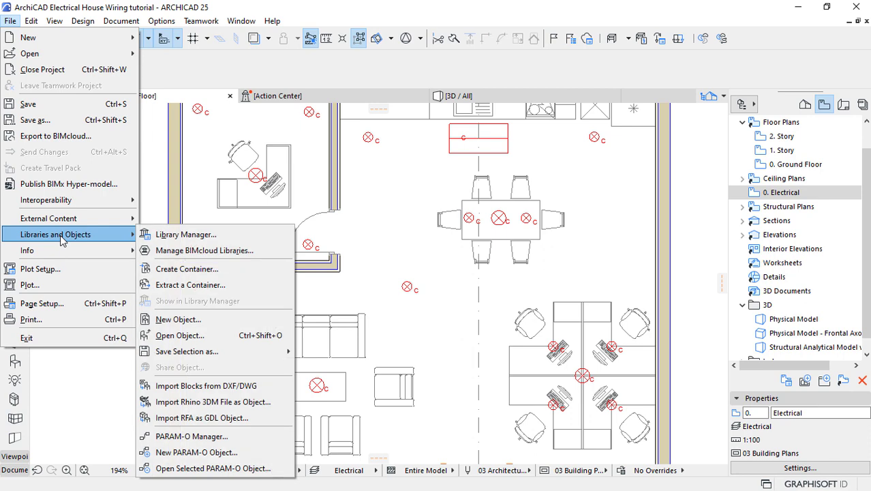
click(217, 236)
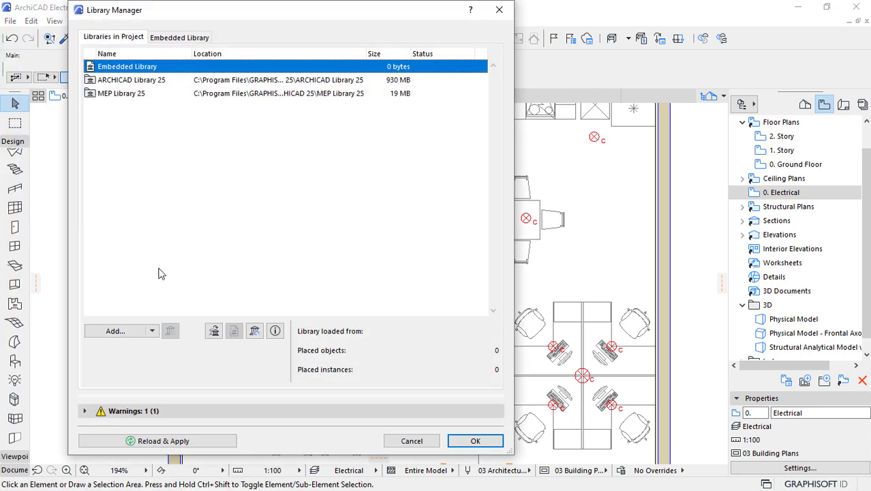
click(115, 331)
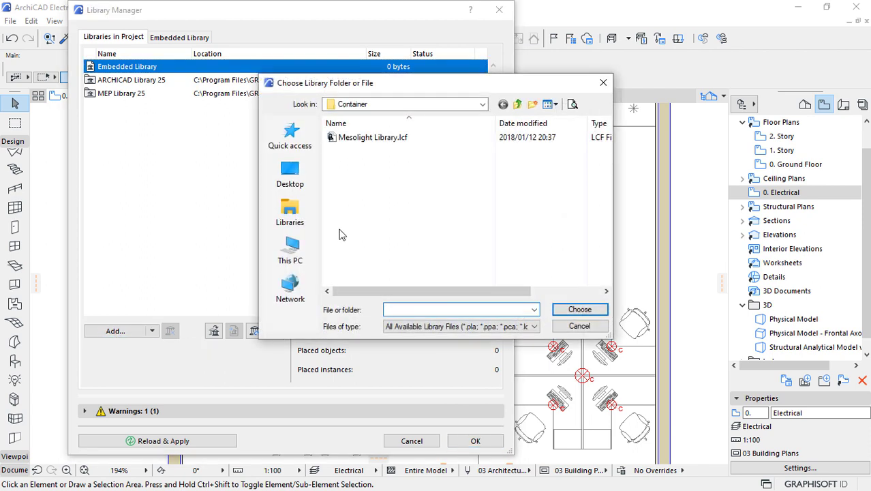
click(347, 140)
click(573, 309)
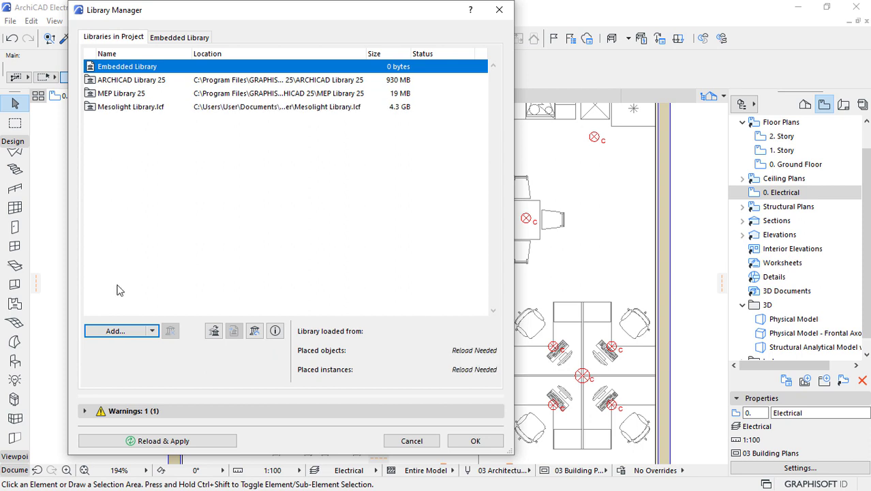
- Apply the library list with Mesolight Library.lcf included so that its parts load into the project
click(122, 107)
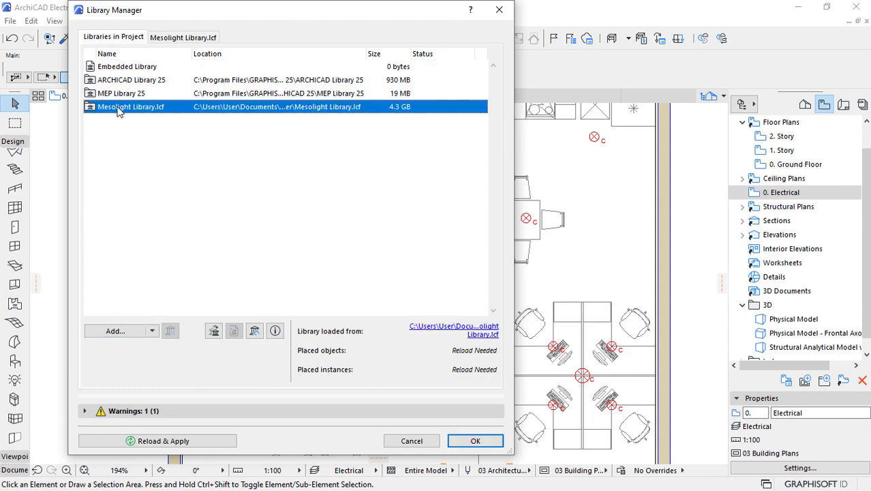
click(470, 440)
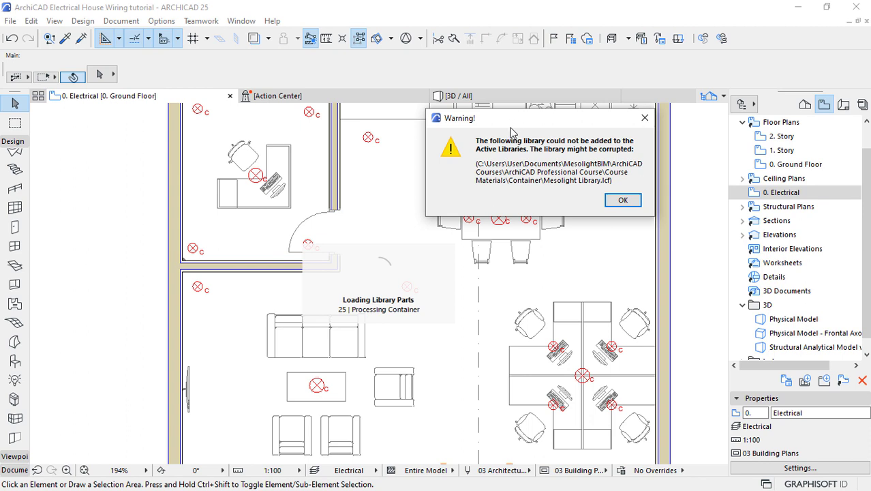
click(621, 202)
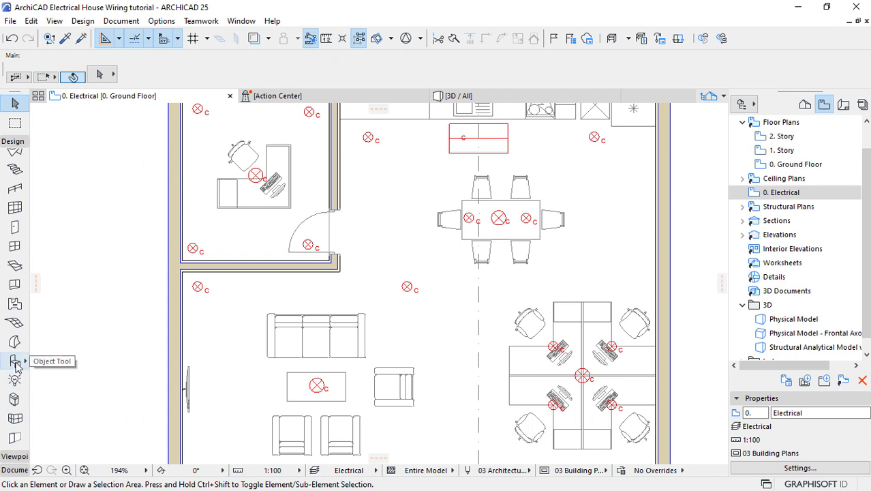
- Open the Object tool's default settings and assign new objects to the E Switches.ELECTRICAL layer
click(15, 363)
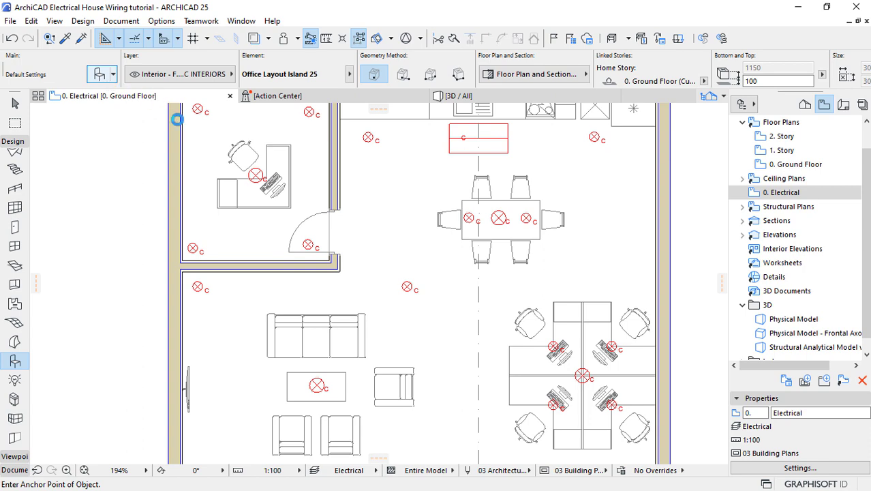
key(ctrl+t)
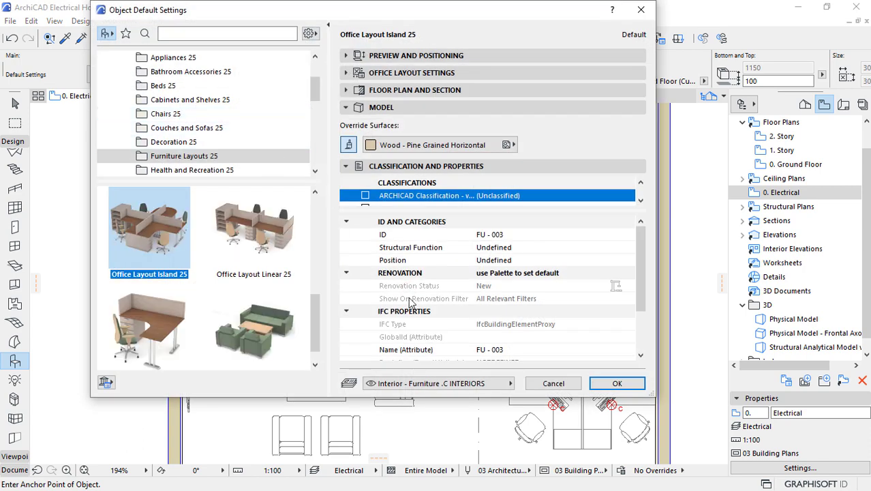
click(436, 385)
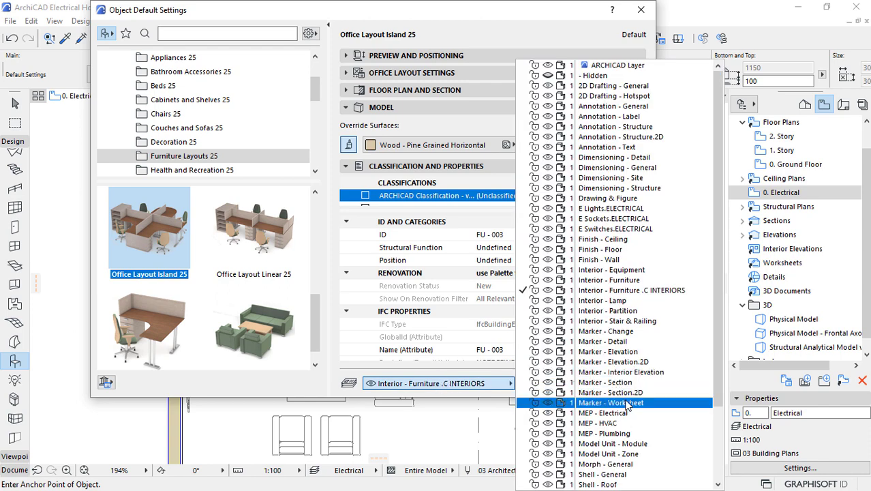
click(615, 229)
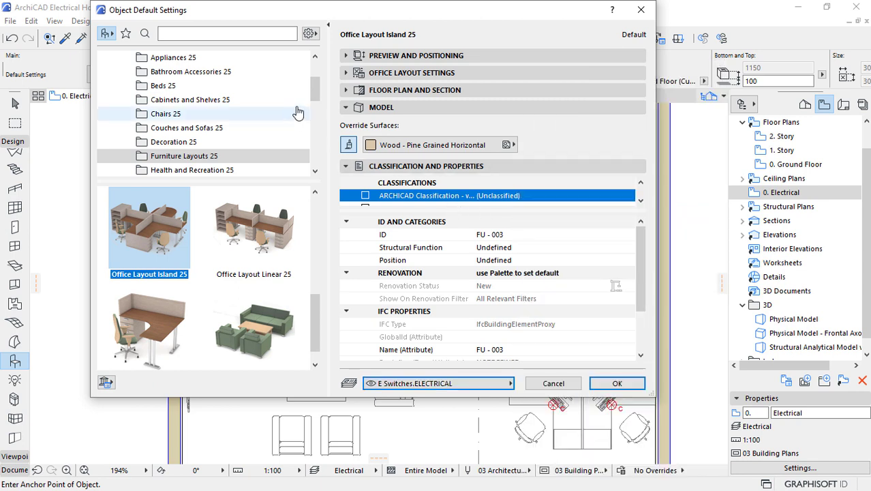
- Browse Mesolight Library.lcf through LIBR_4, Cadimage Library 19 and Electrical.lcf to the Switches folder under Components
drag(315, 92, 316, 153)
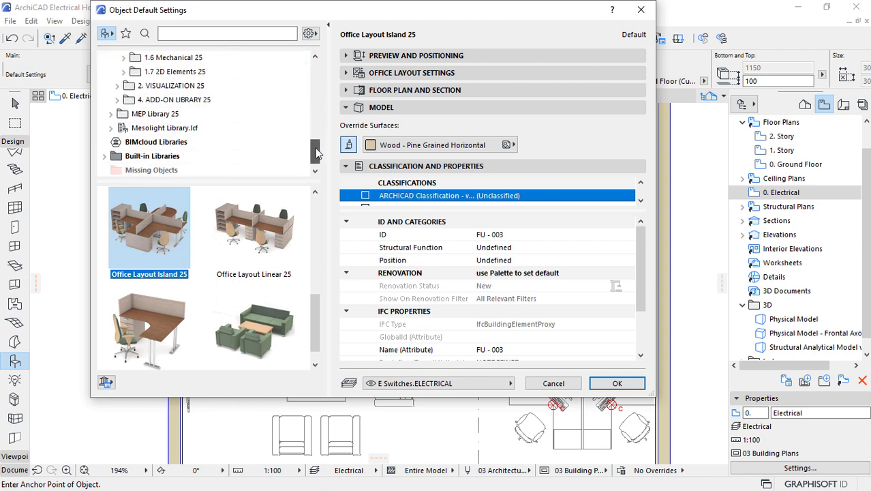
click(113, 128)
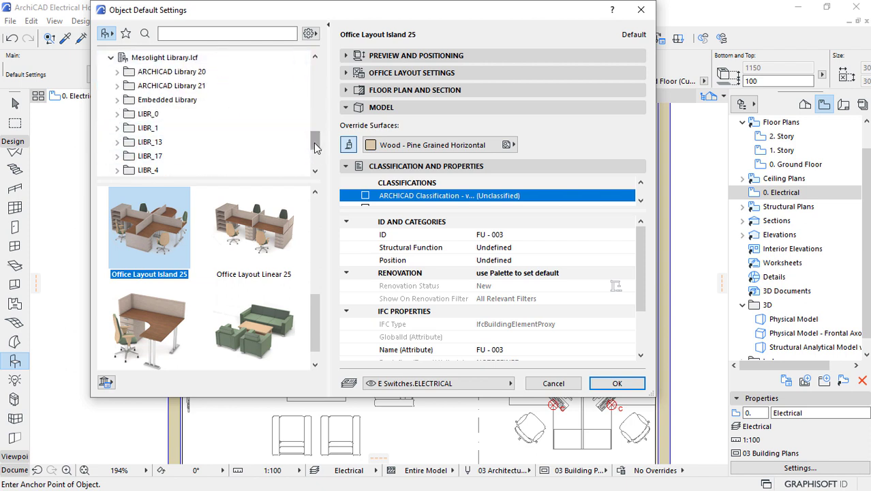
drag(317, 140, 316, 155)
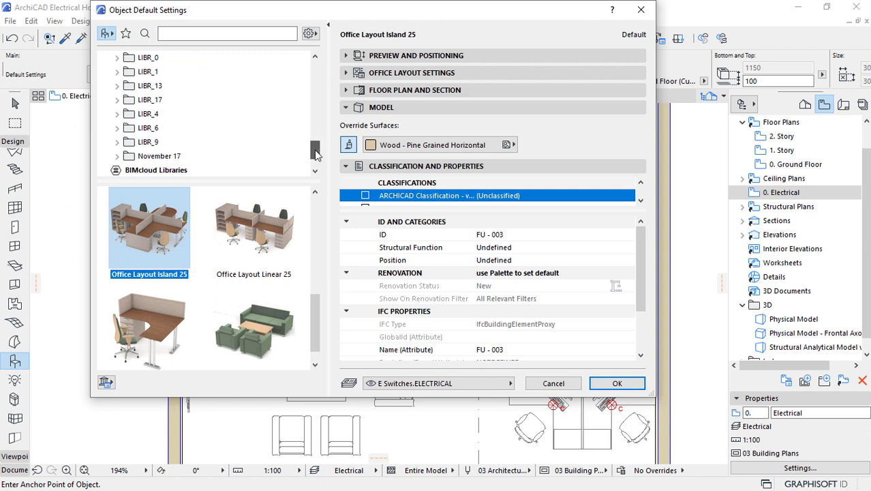
click(117, 115)
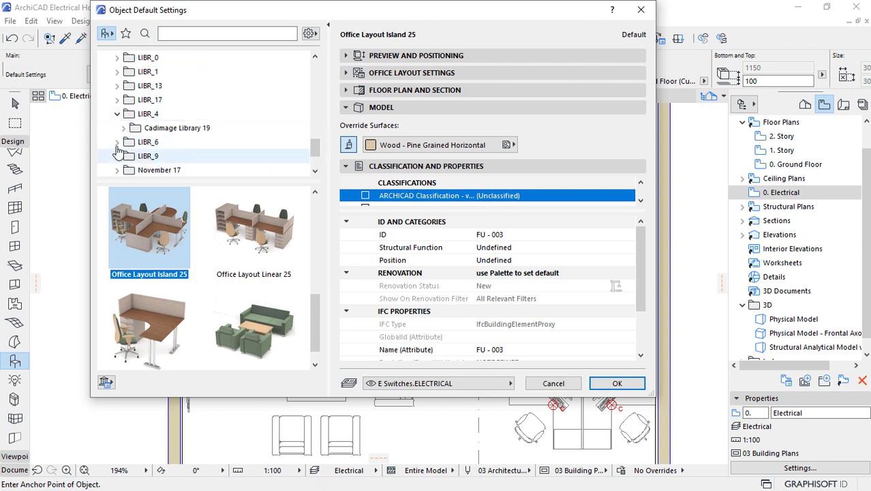
click(124, 129)
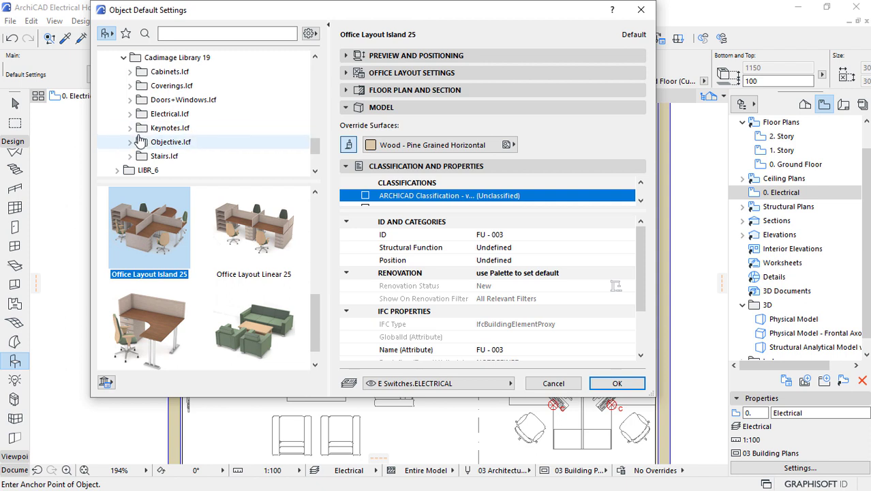
click(130, 114)
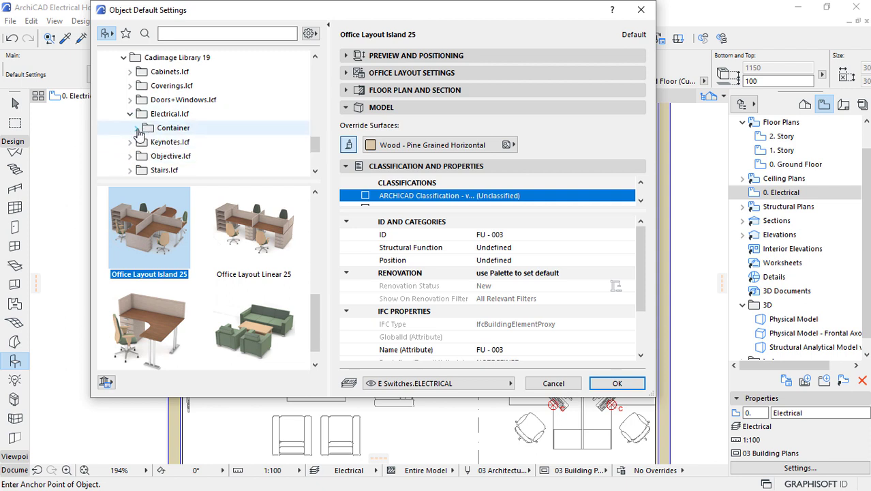
click(137, 129)
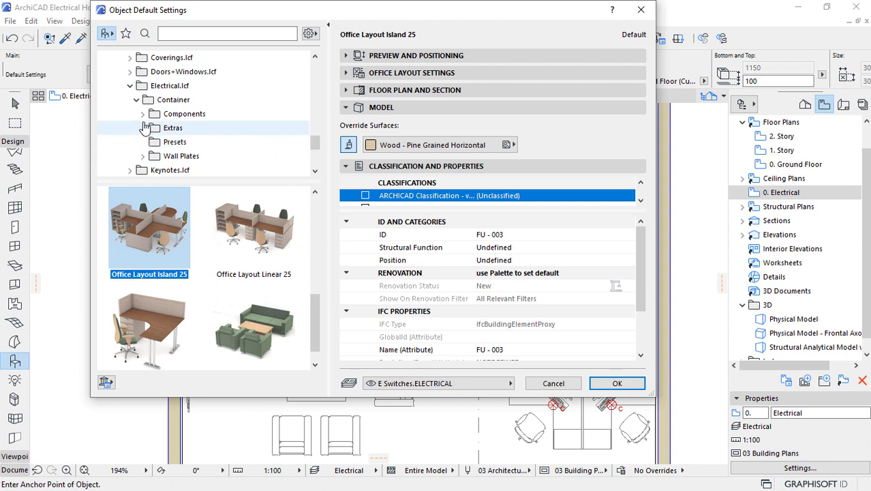
click(142, 114)
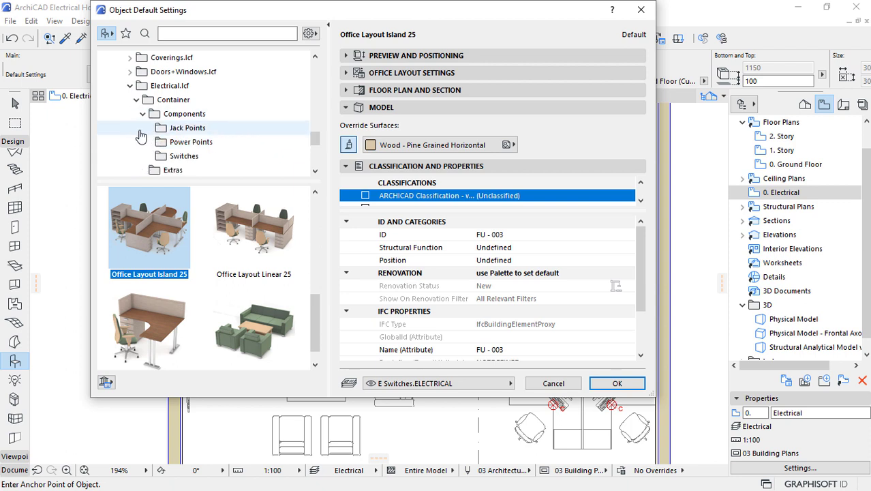
click(174, 158)
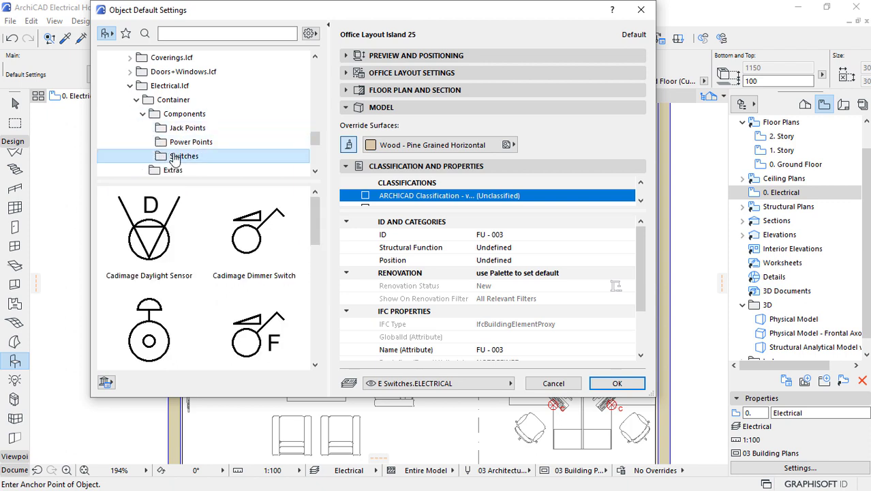
- Open the Switches folder of the Europe Plates within the Wall Plates folder of Electrical.lcf
scroll(190, 140, down, 1)
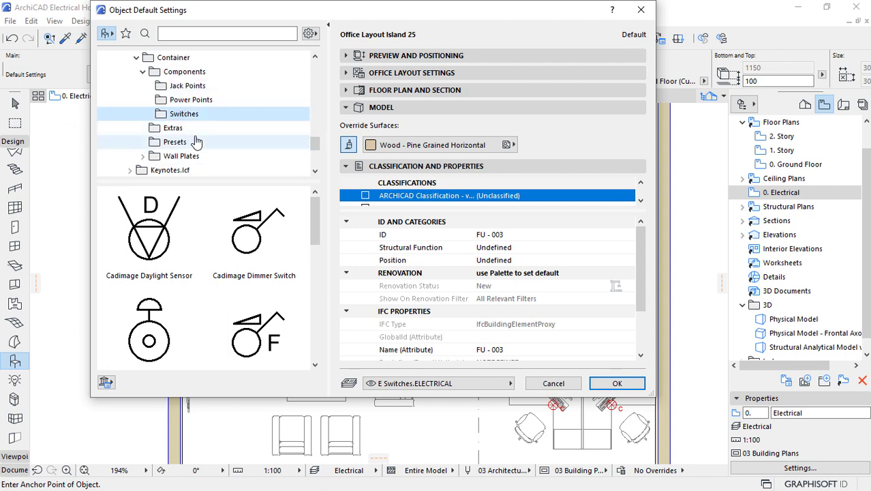
click(143, 156)
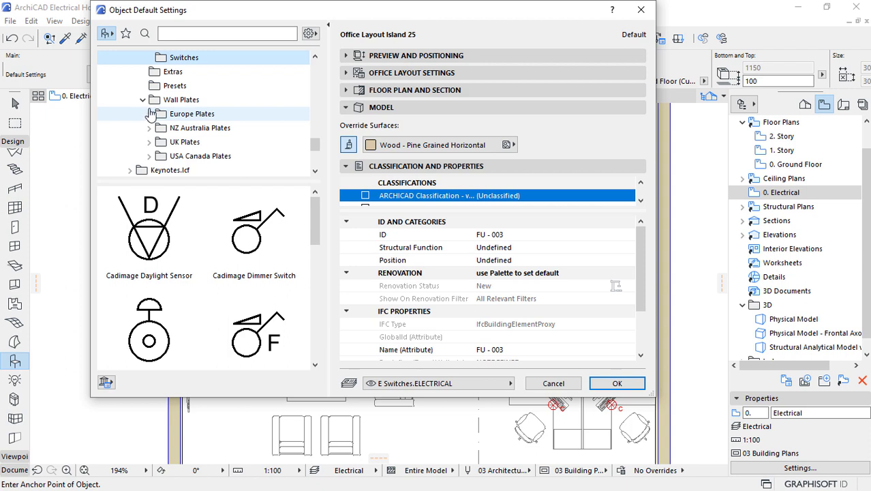
scroll(170, 118, up, 1)
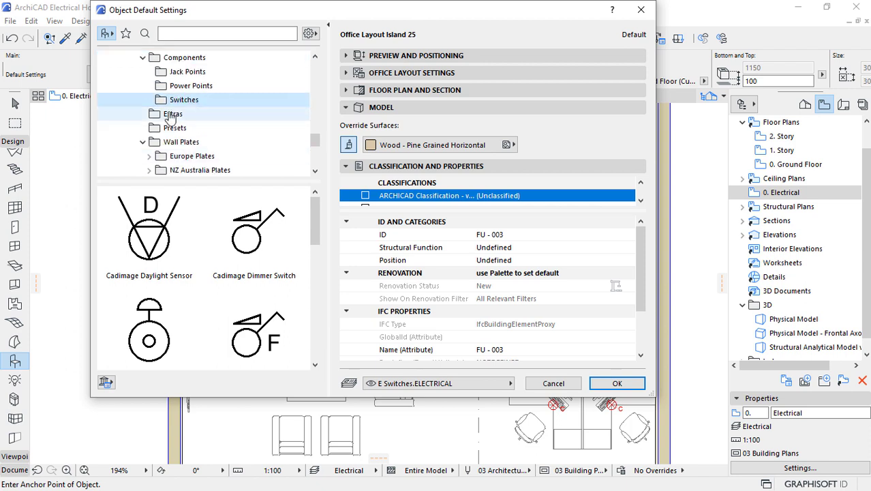
scroll(204, 119, down, 1)
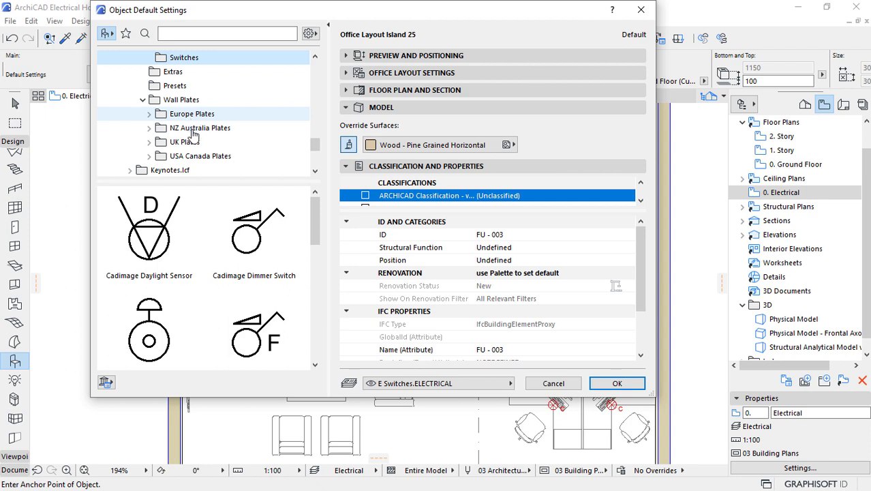
click(149, 114)
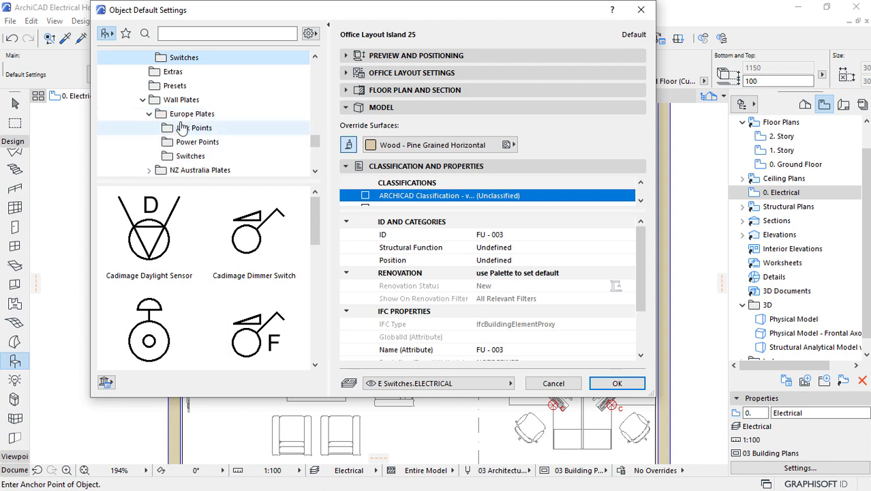
click(184, 157)
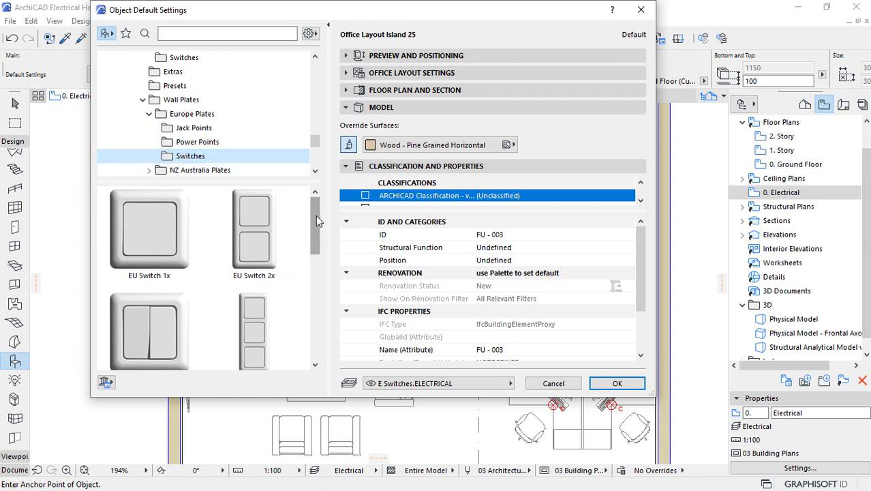
- Move the settings dialog aside to check the plan, bring it back, and choose the EU Switch 2x Split object
mouse_move(315, 215)
mouse_down()
mouse_move(318, 260)
mouse_move(318, 222)
mouse_up()
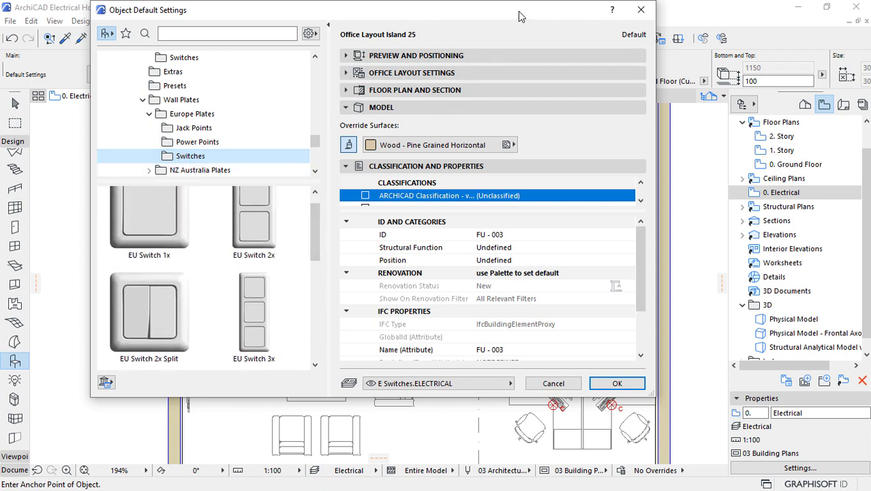
drag(521, 16, 94, 16)
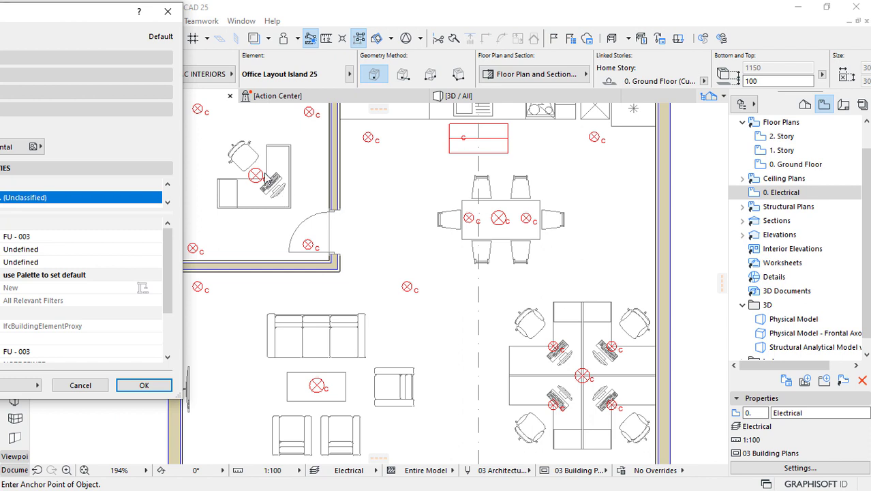
mouse_move(92, 21)
mouse_down()
mouse_move(129, 20)
mouse_move(69, 29)
mouse_move(84, 26)
mouse_up()
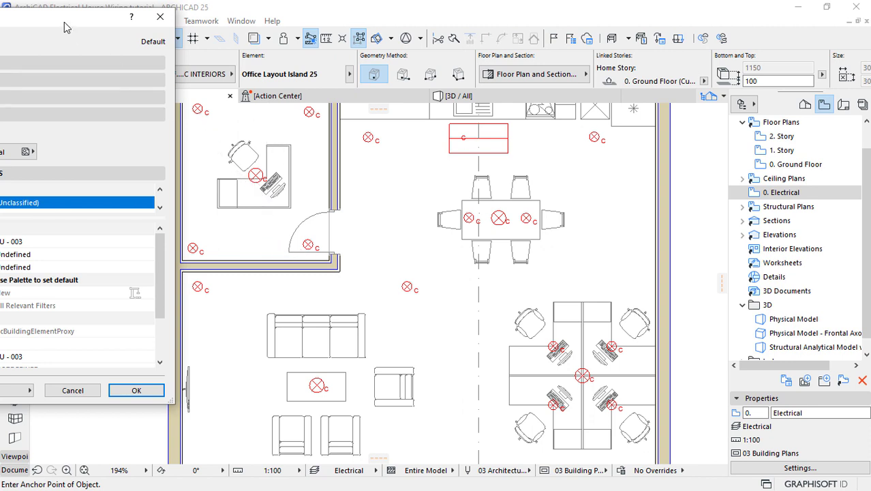
drag(64, 22, 481, 33)
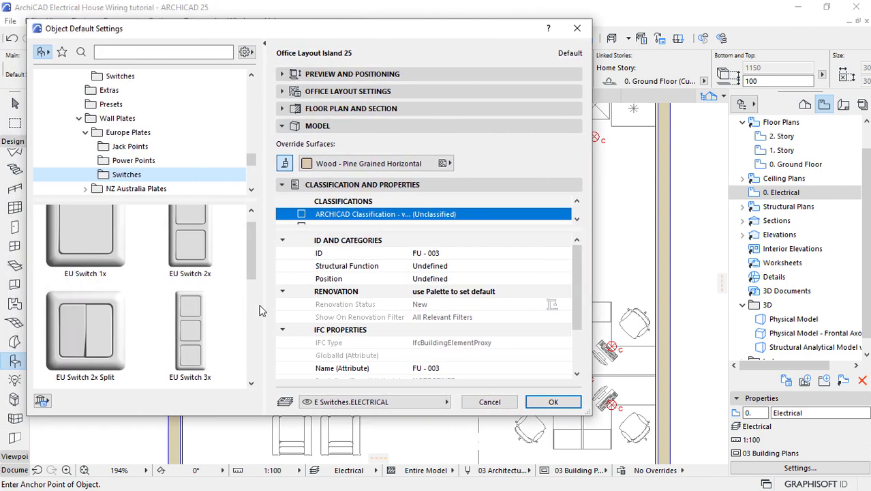
click(100, 331)
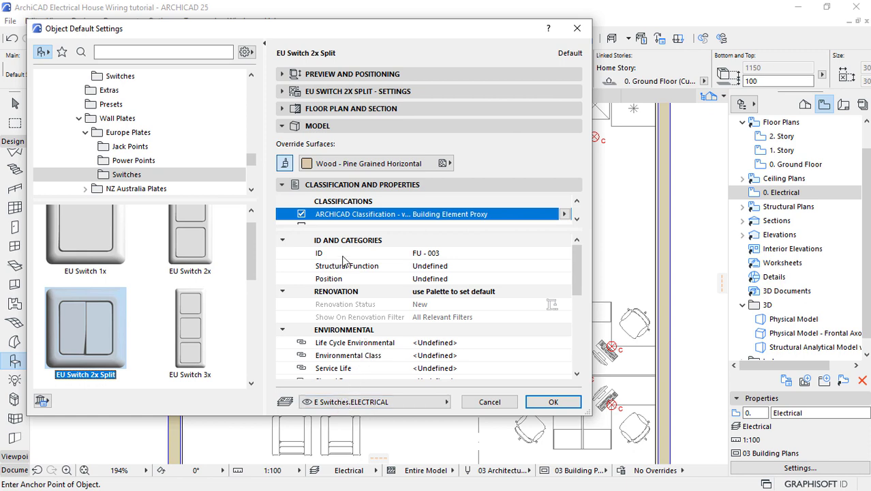
- Enable custom settings for the plan symbol of the EU Switch 2x Split
click(283, 94)
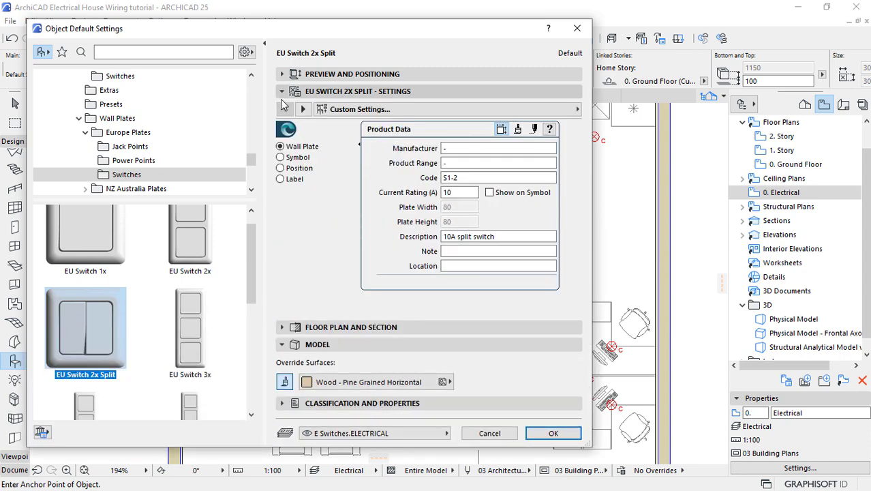
click(281, 157)
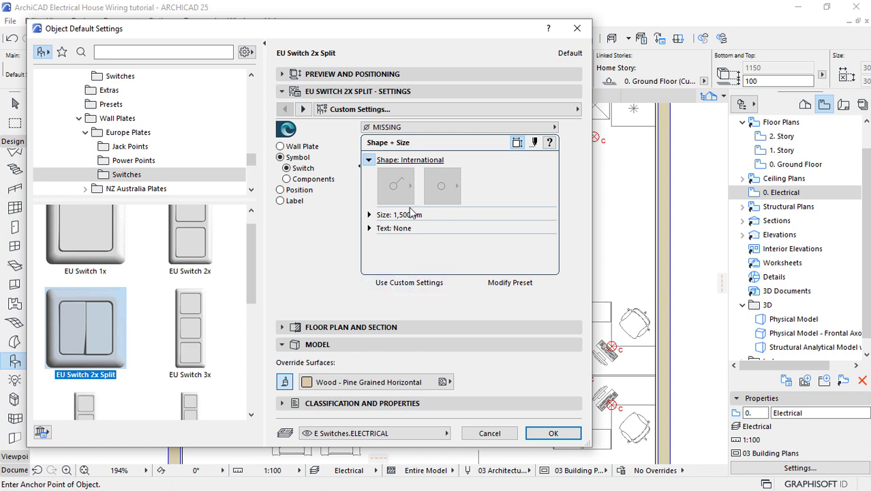
click(398, 284)
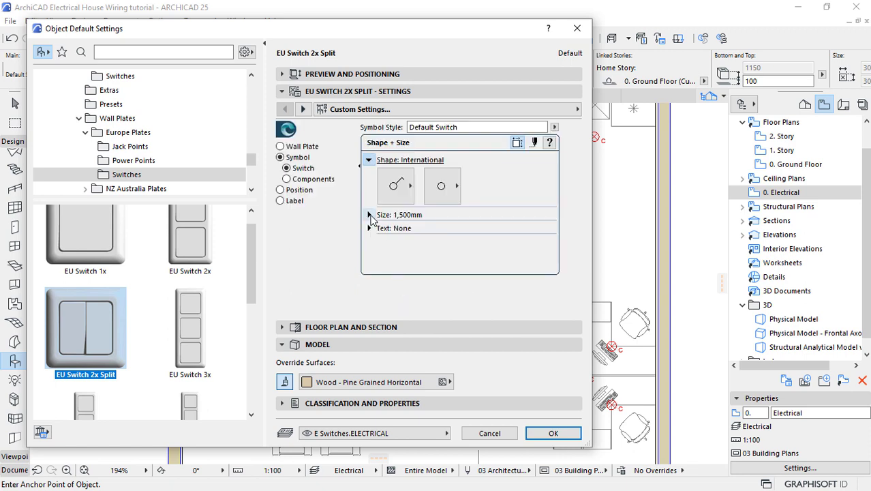
- Set the switch symbol's size and arm length to 2,00 mm, its arm-end stroke to 1,20 mm and both offsets to 0, then expand its text options
click(369, 214)
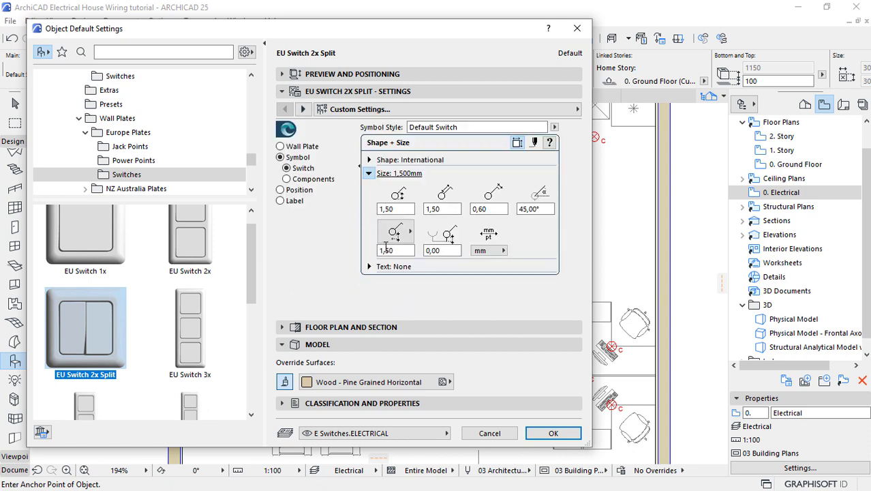
click(388, 208)
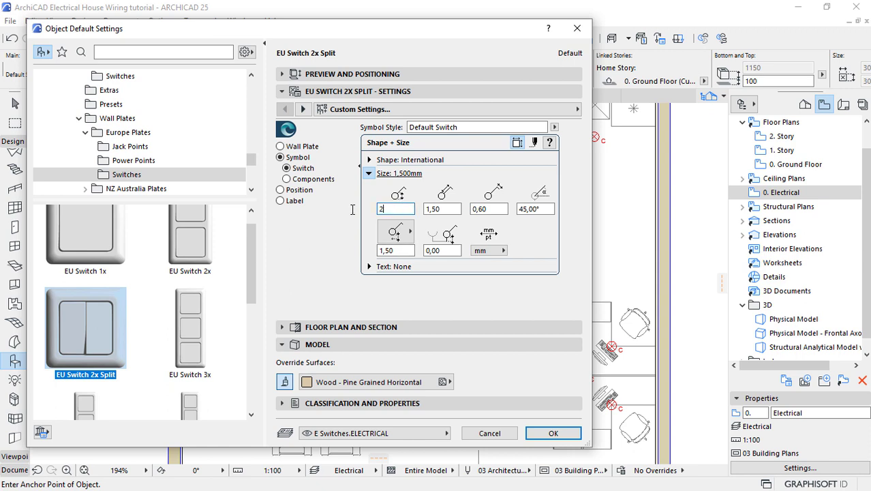
click(437, 209)
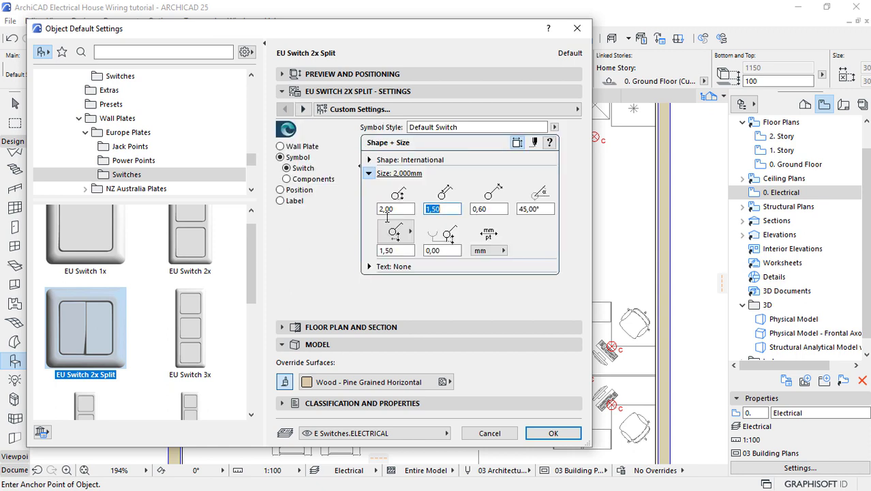
click(502, 209)
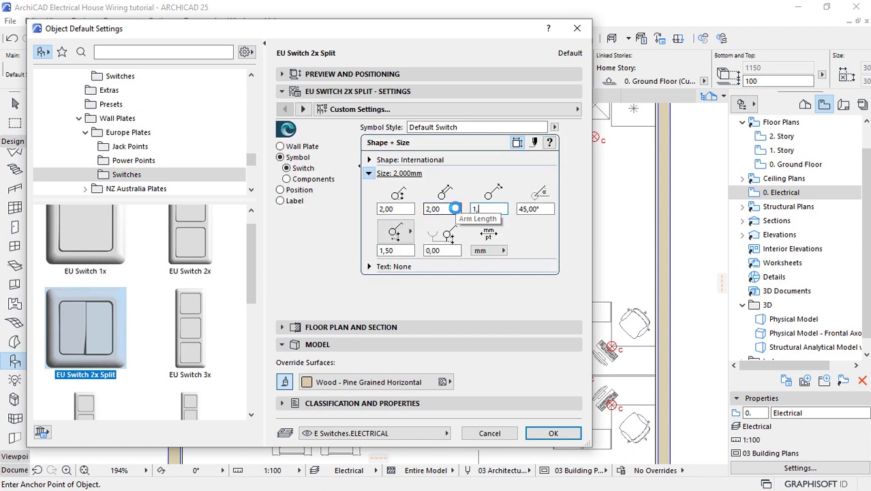
click(400, 252)
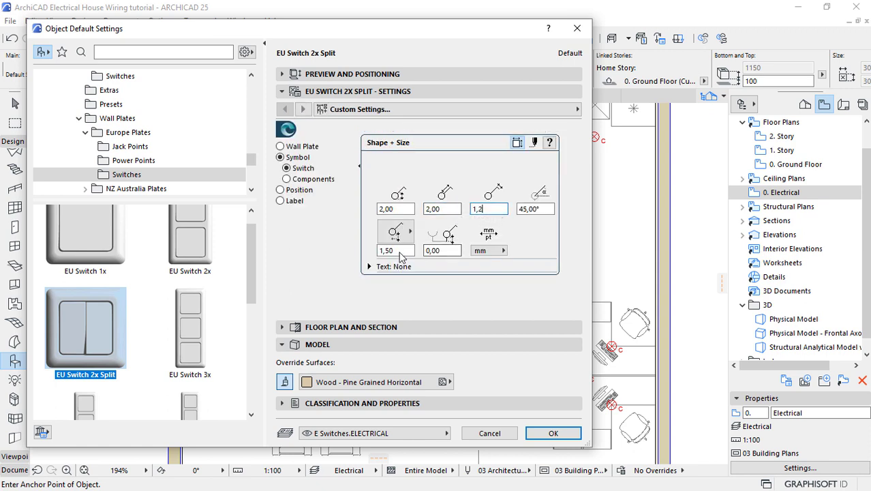
click(383, 251)
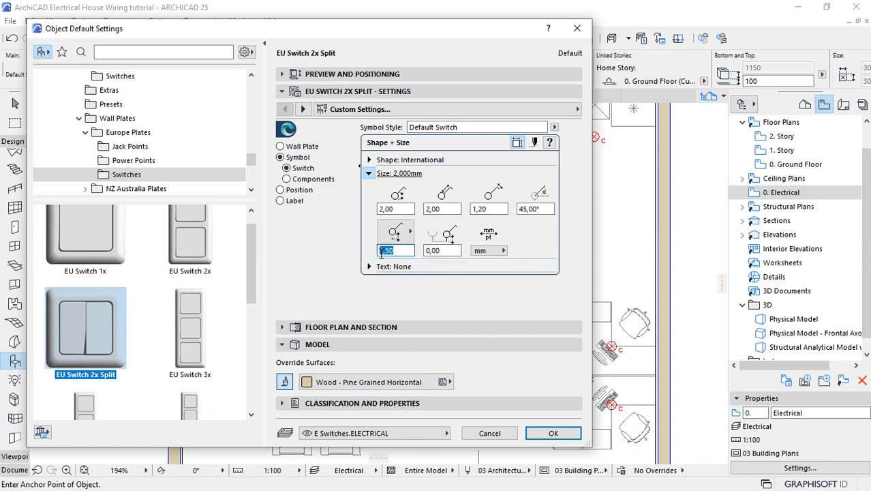
click(425, 252)
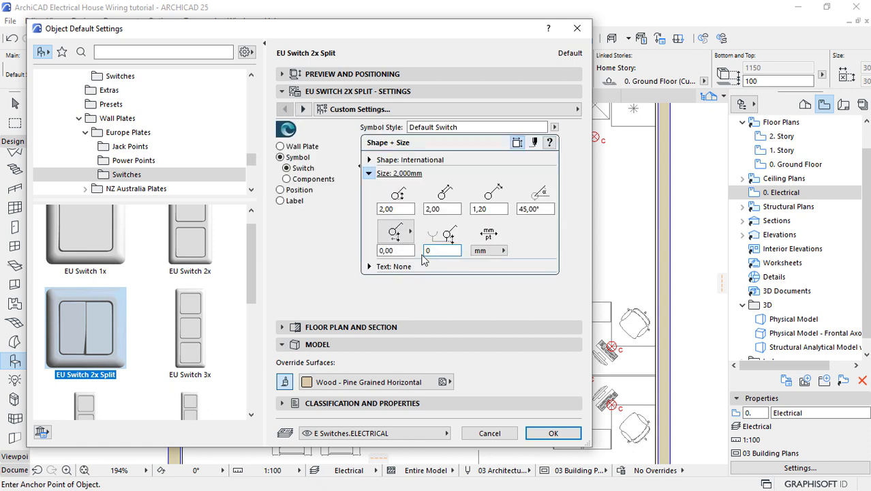
click(371, 270)
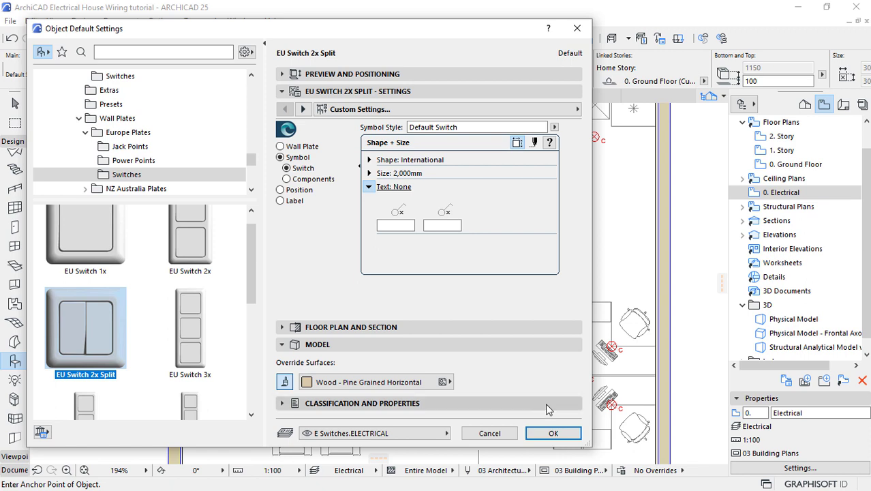
- Set the split switch symbol's view style to Detail and enable custom settings for its appearance
click(534, 143)
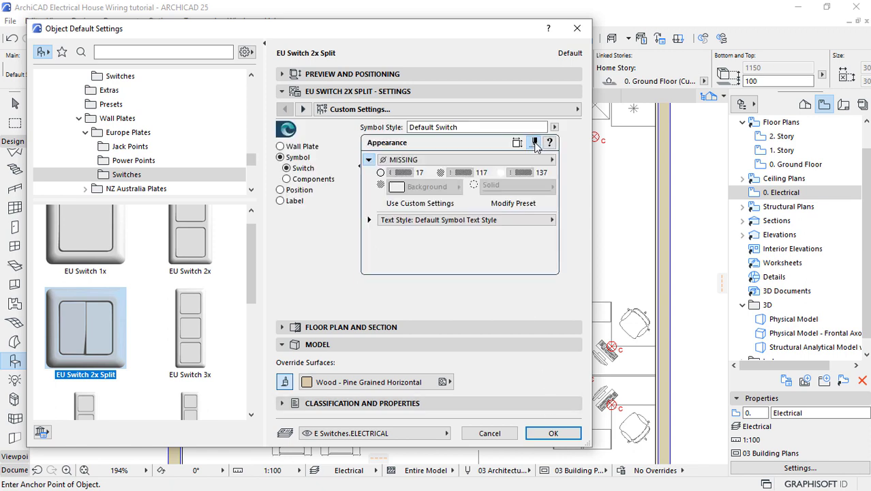
click(421, 163)
click(573, 171)
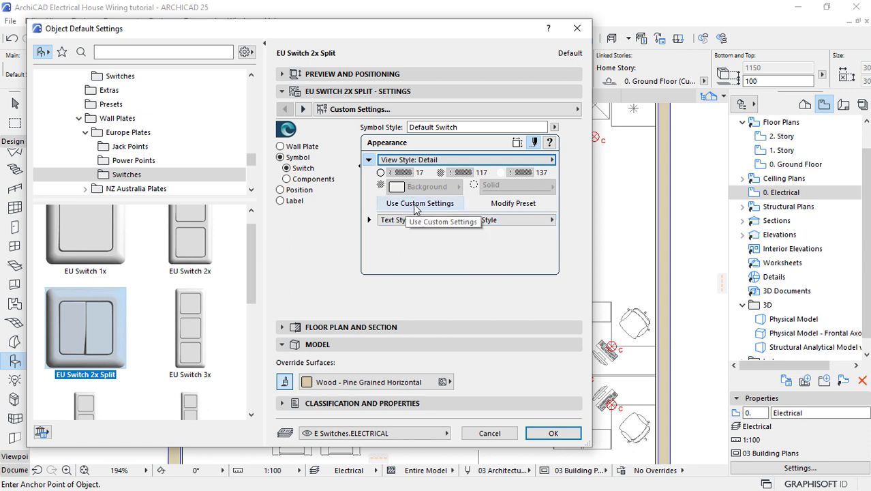
click(418, 204)
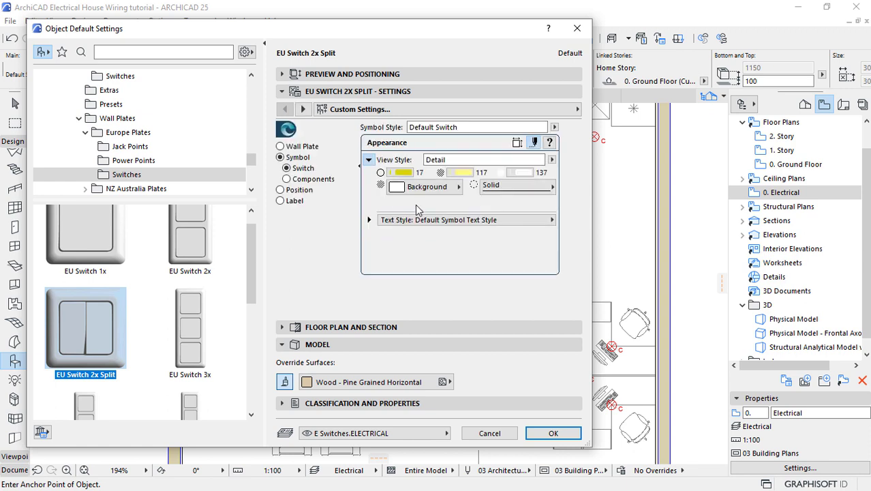
- Use pen 2 for the symbol's line and fill, make its fill background transparent, and confirm the object settings
click(400, 172)
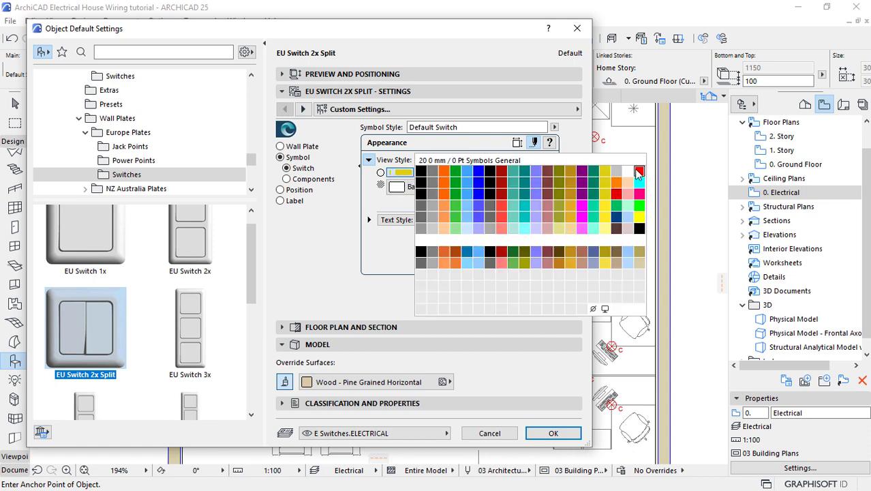
click(436, 176)
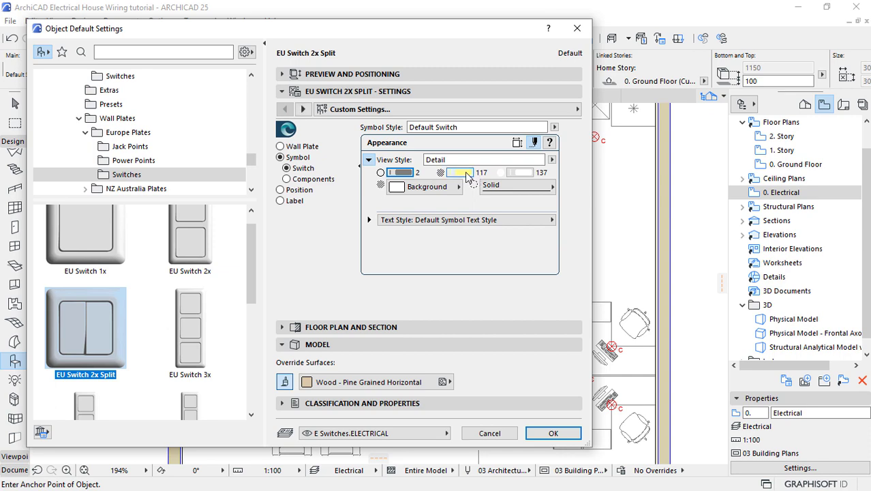
click(521, 173)
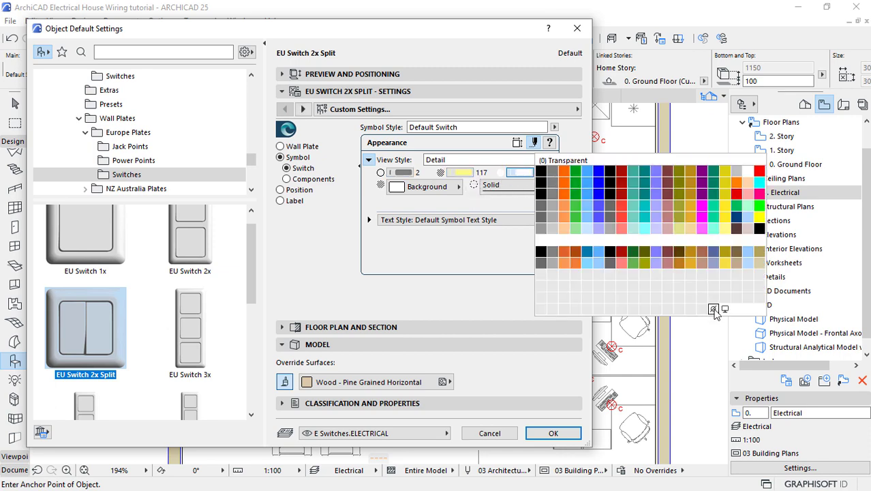
click(712, 310)
click(466, 172)
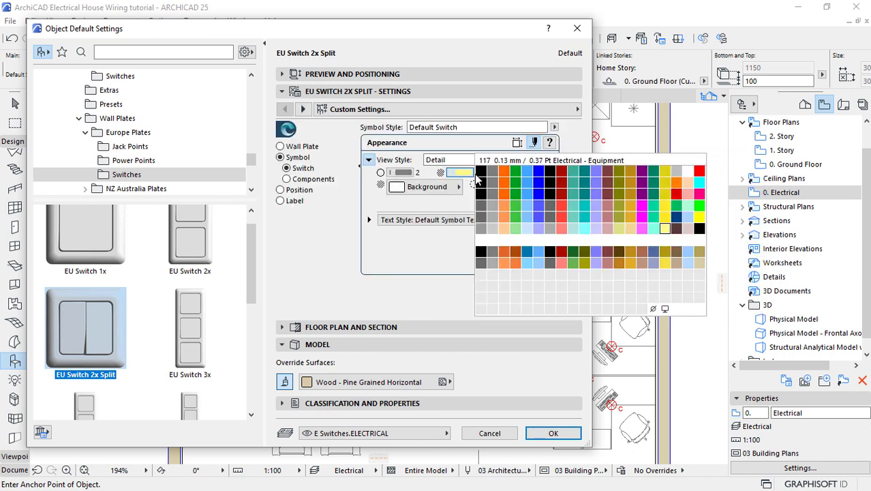
click(492, 171)
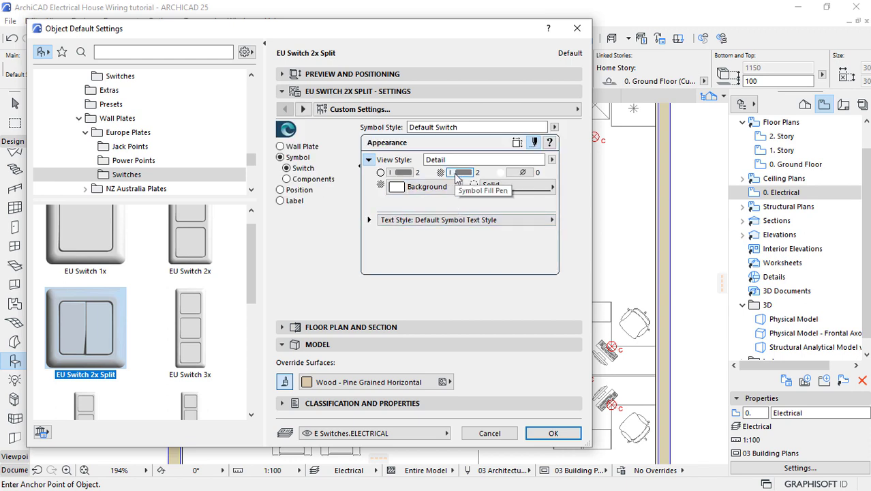
click(551, 432)
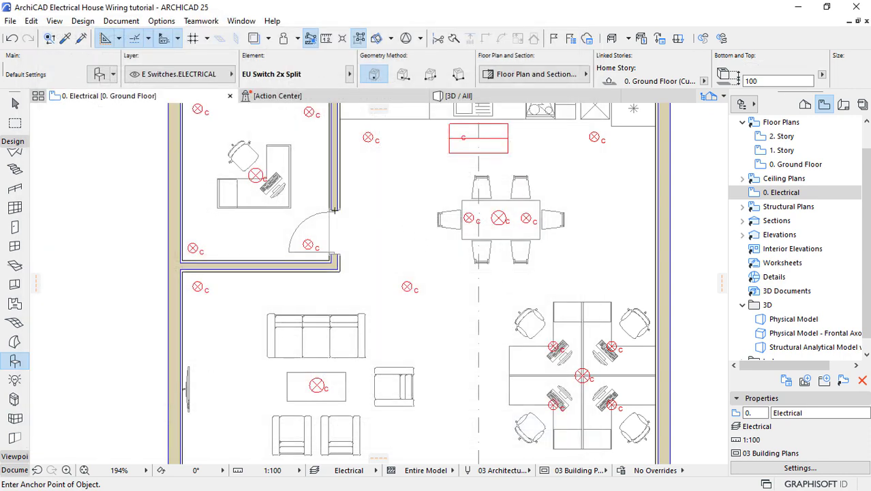
- Place the EU Switch 2x Split inside the small office, near the wall beside its door
scroll(289, 177, up, 6)
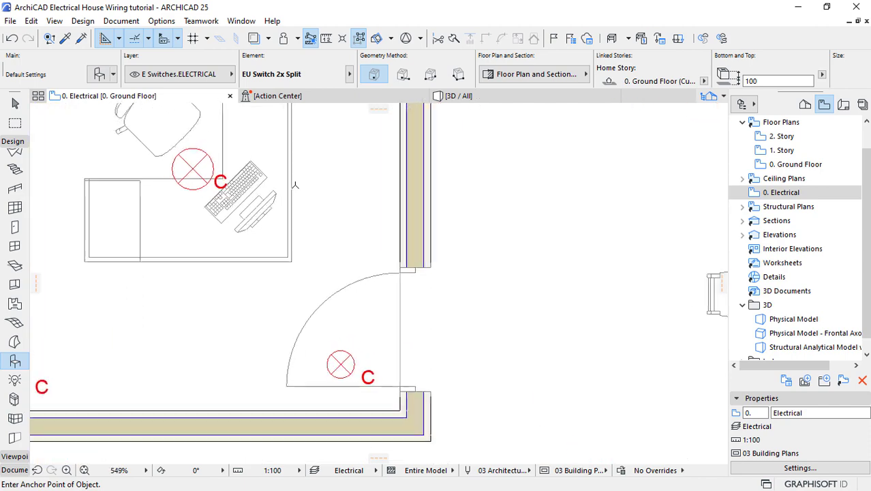
click(375, 252)
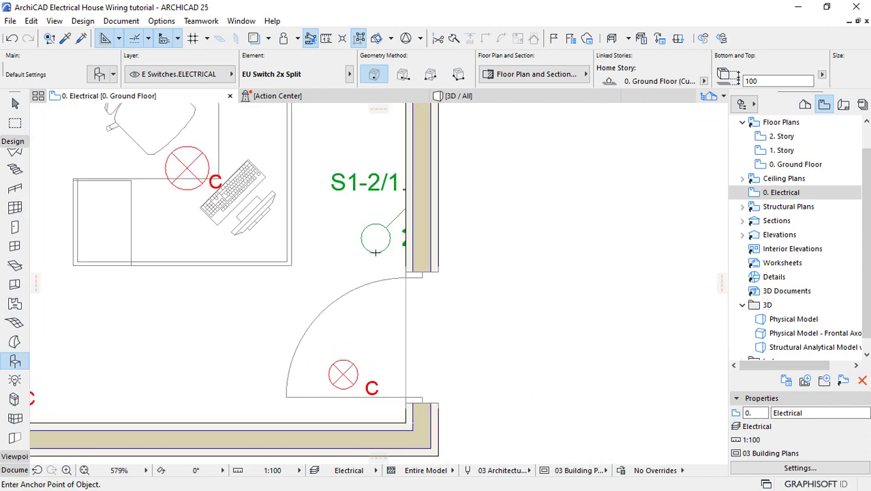
scroll(368, 181, up, 3)
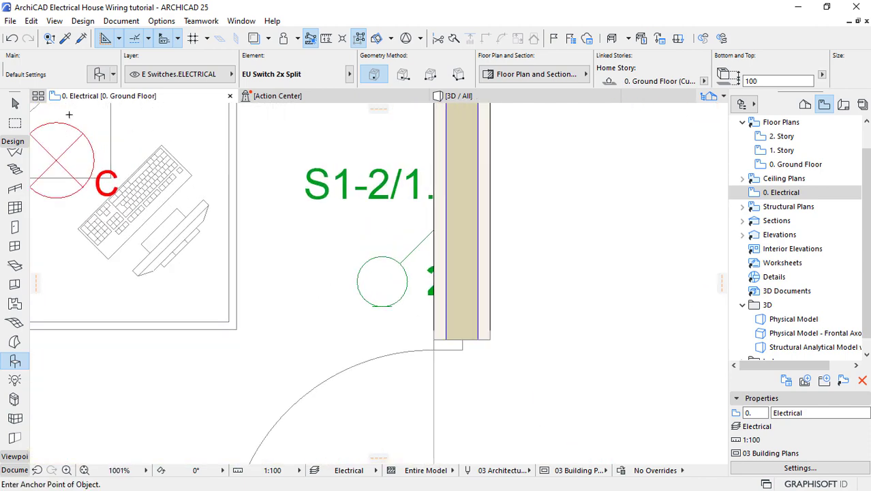
- Rotate the placed switch symbol 90° counterclockwise about its base point so its base faces the wall
click(22, 105)
click(379, 305)
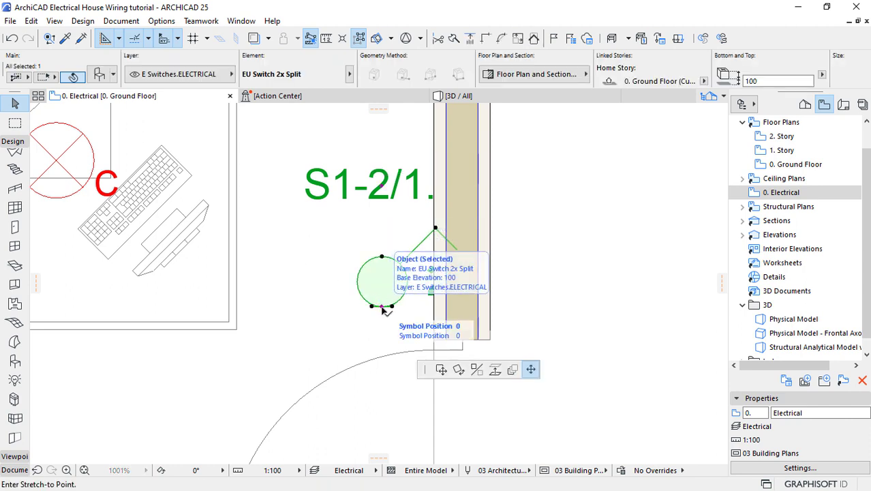
click(381, 305)
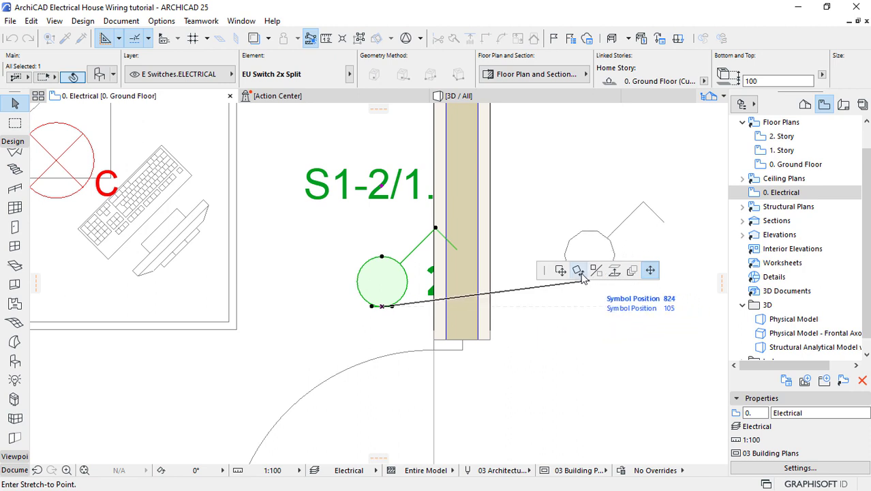
click(578, 271)
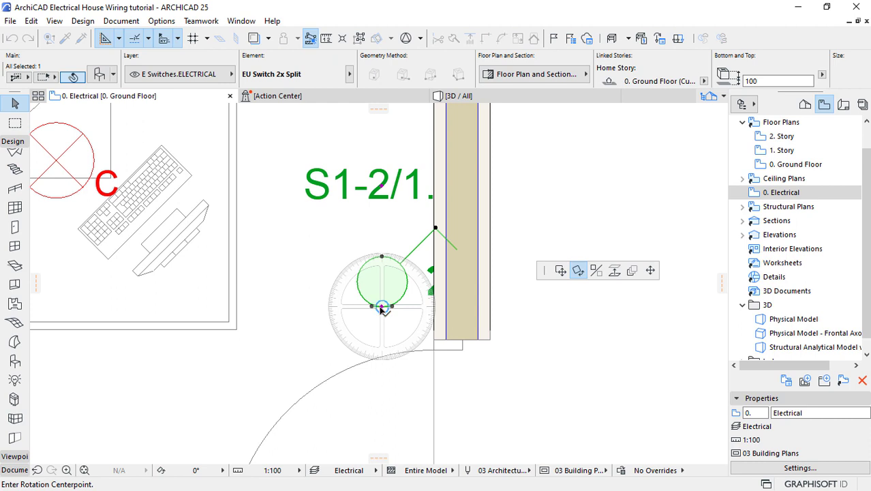
click(382, 306)
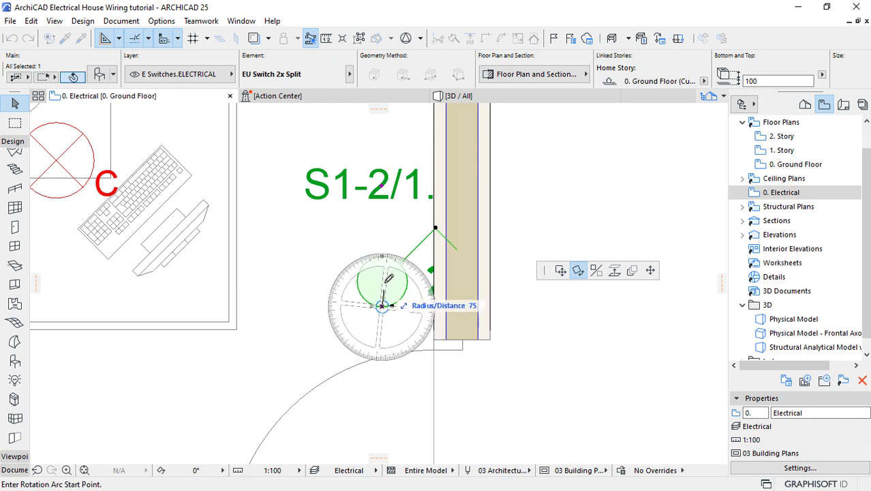
click(382, 136)
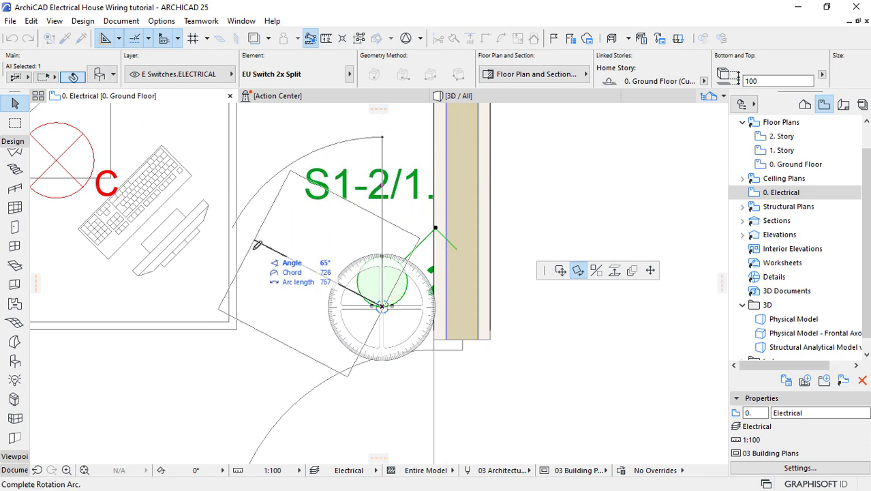
click(260, 305)
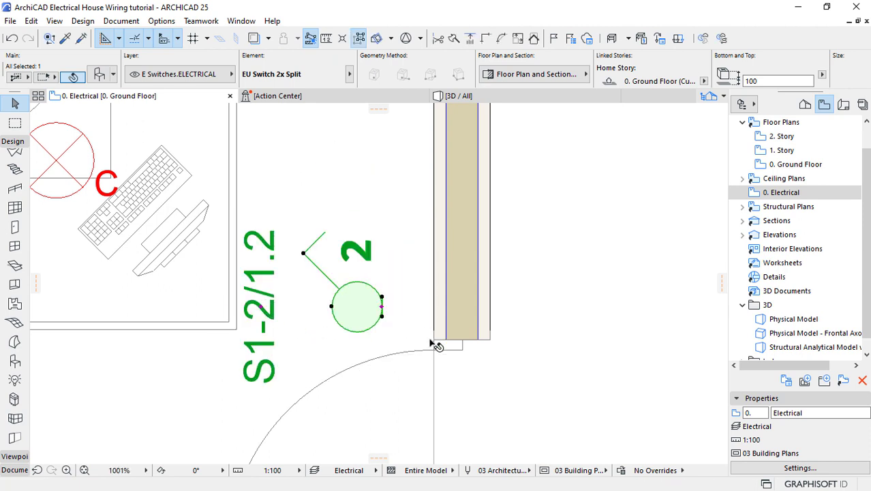
- Move the rotated switch by its base point onto the inner face of the office wall, just above the door
scroll(457, 325, up, 3)
scroll(457, 324, up, 1)
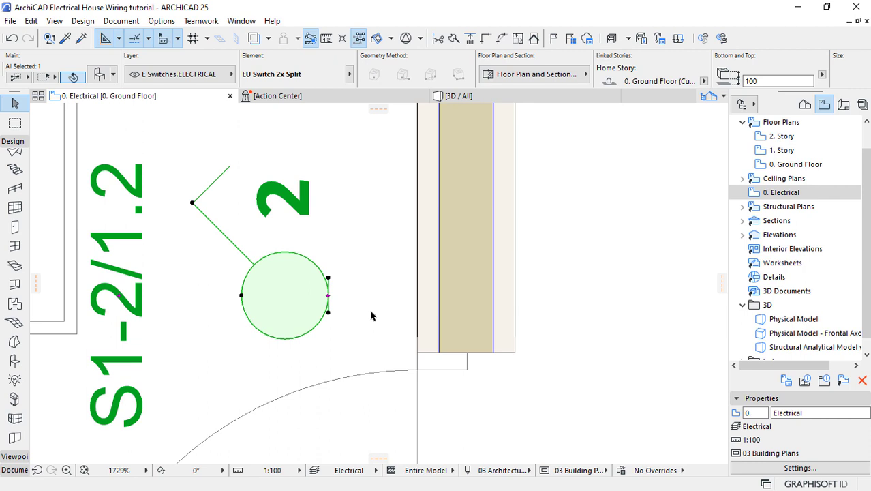
click(329, 297)
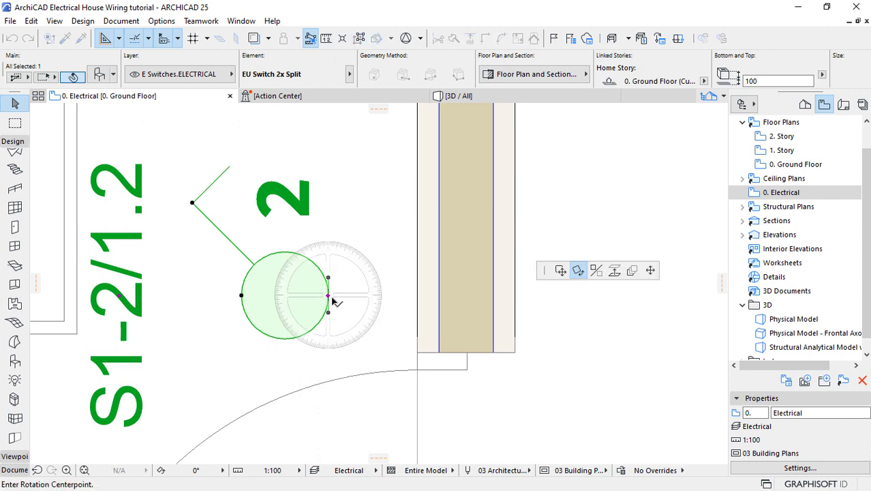
click(559, 270)
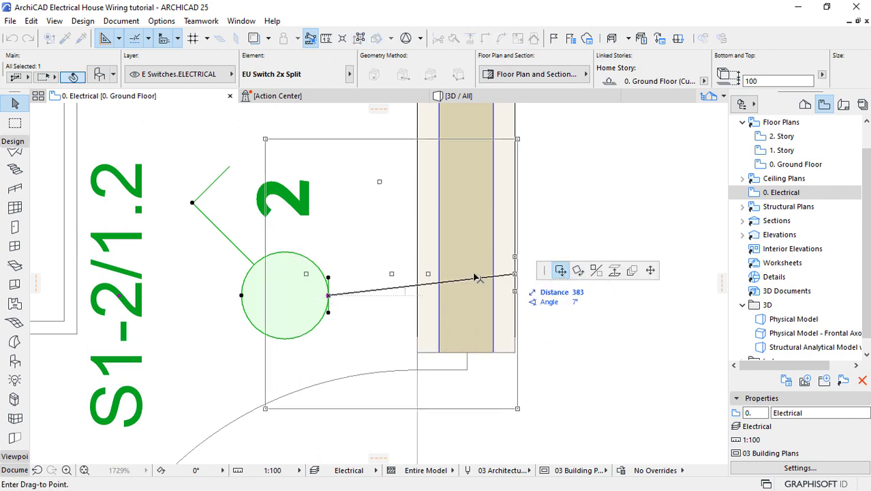
click(417, 262)
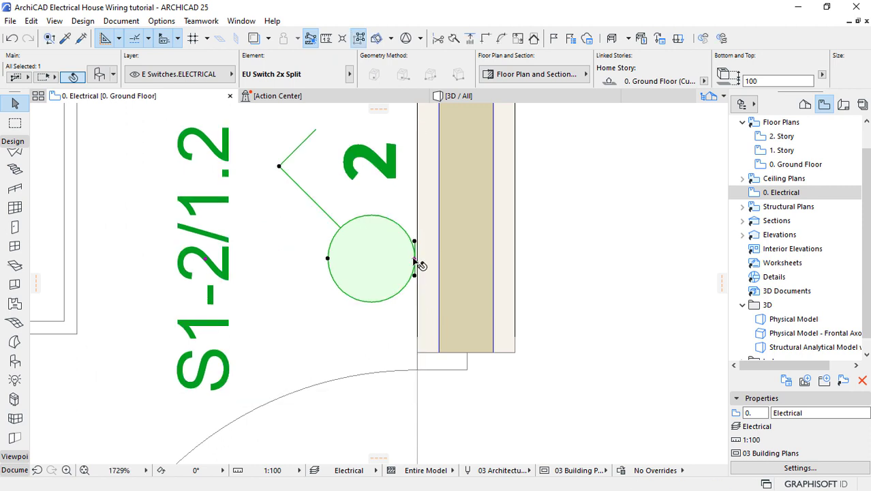
- Try turning off the switch's symbol overrides for line types and pens, and turn both back on
scroll(436, 262, down, 5)
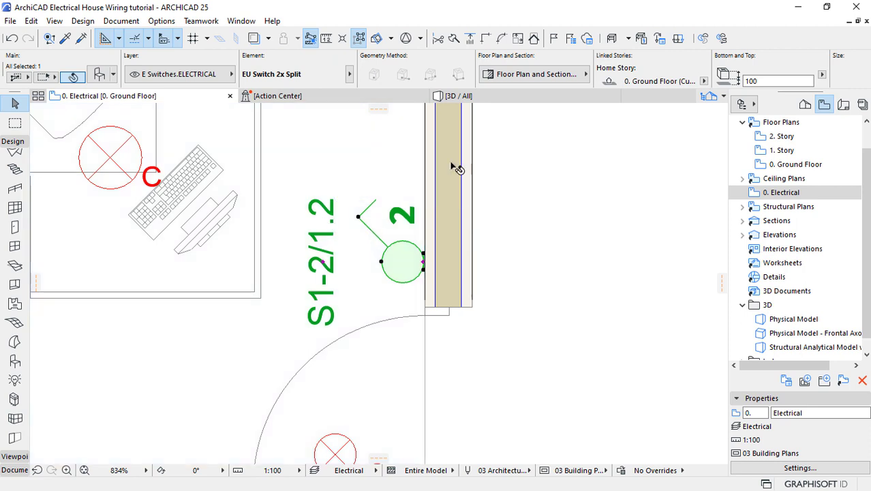
click(516, 75)
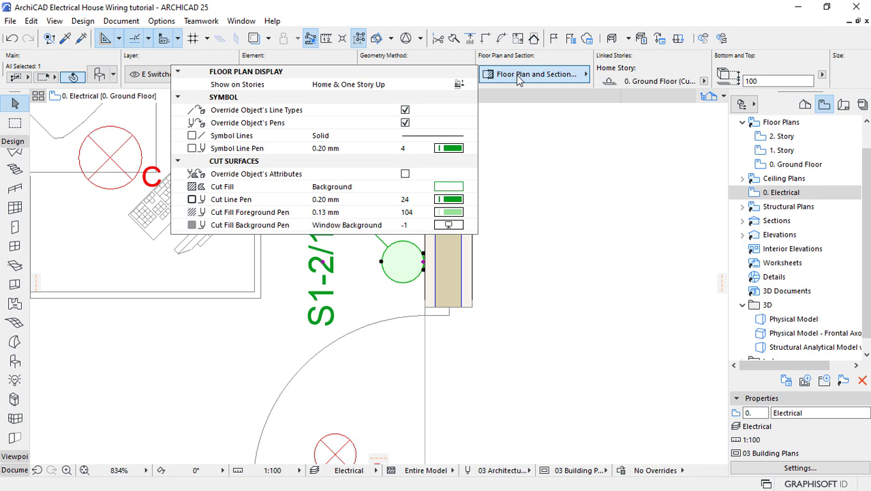
click(405, 109)
click(406, 124)
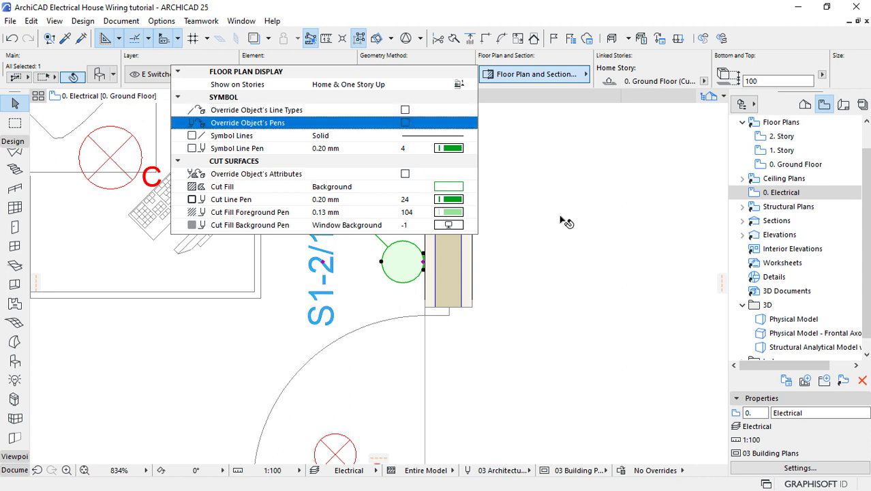
click(406, 110)
click(406, 122)
- Set the switch's overriding symbol line pen to pen 2 and deselect the switch
click(440, 150)
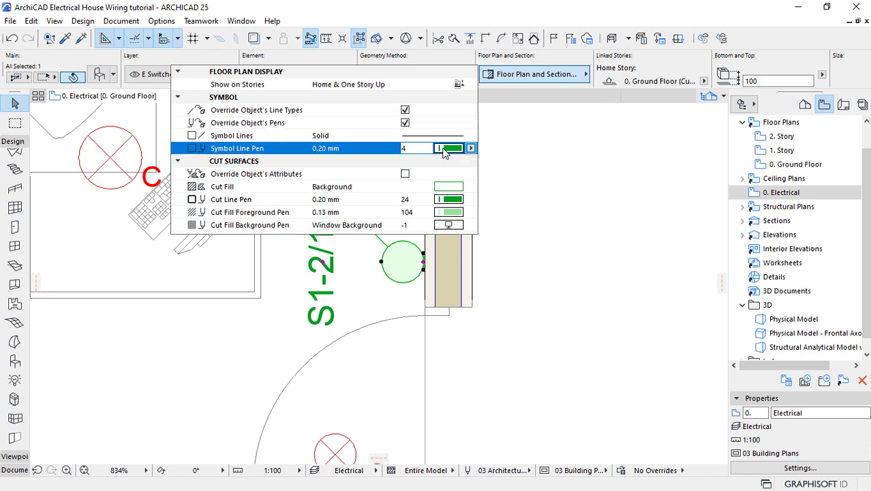
click(495, 148)
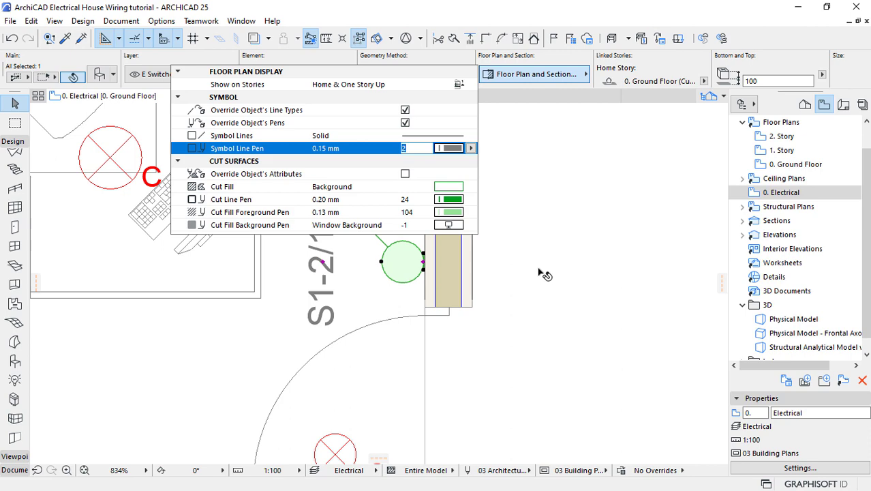
key(Return)
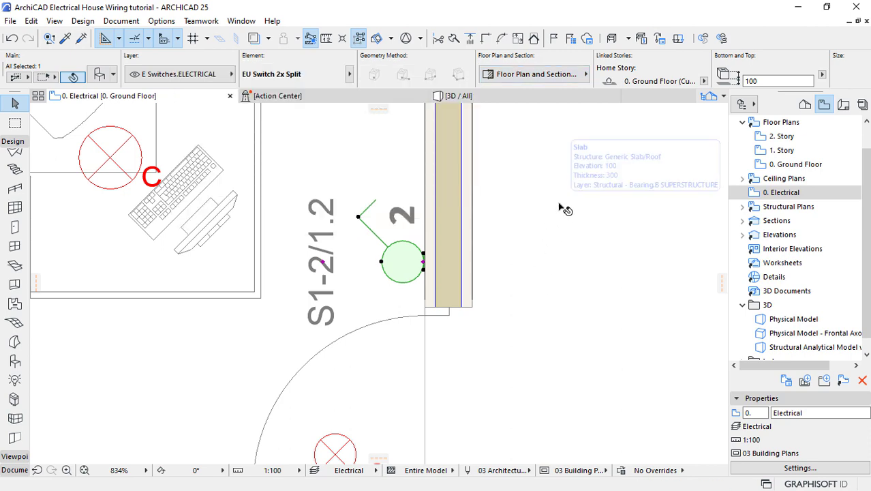
key(Escape)
- Set the bottom elevation of the switch beside the office door to 1200
scroll(436, 204, down, 5)
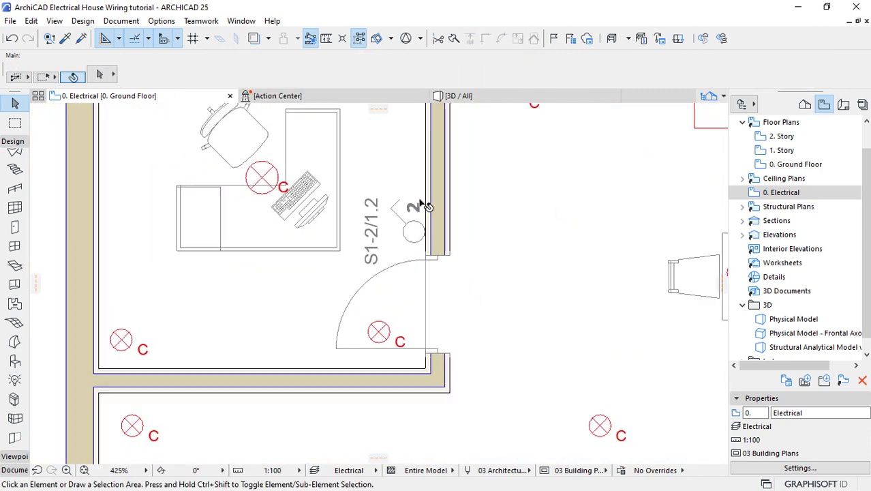
scroll(347, 220, down, 3)
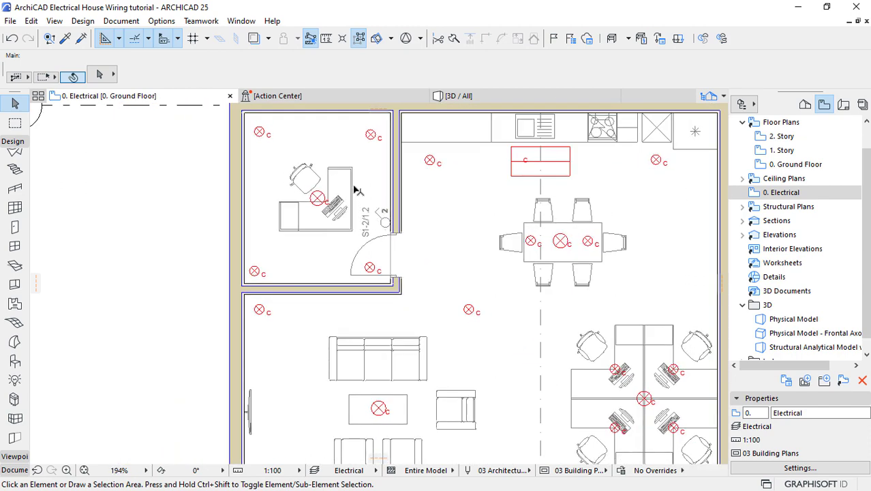
scroll(384, 216, up, 4)
scroll(383, 216, up, 3)
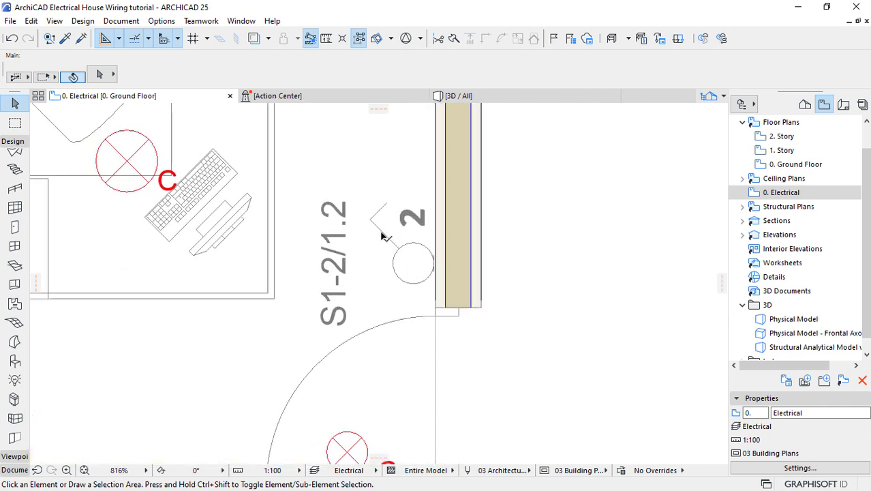
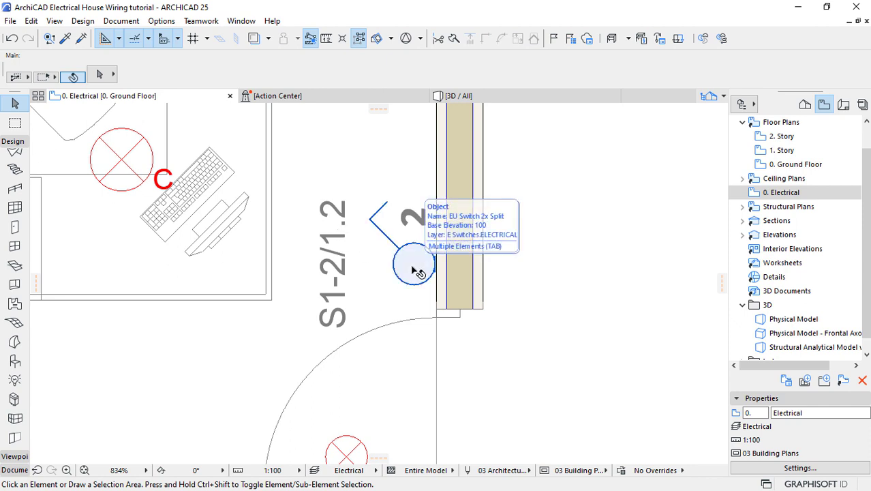
click(414, 272)
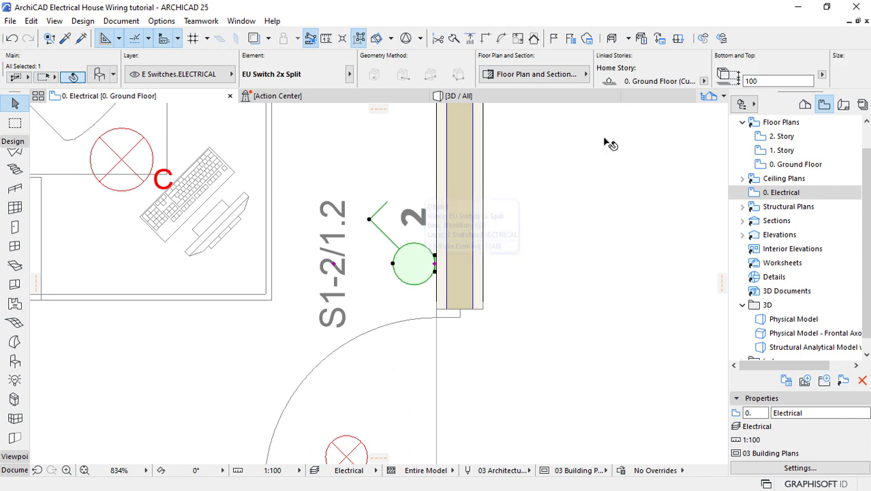
click(758, 81)
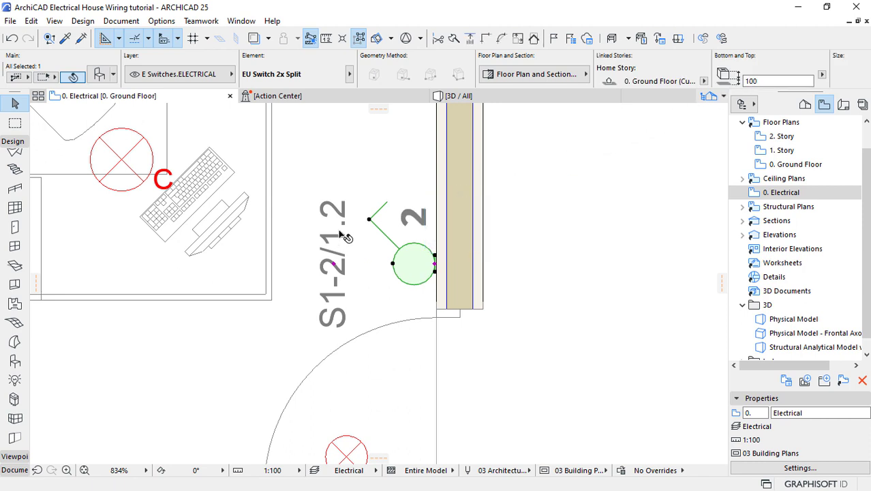
double_click(762, 81)
- Deselect the switch and collapse the group of design tools to reach the documentation tools
scroll(375, 247, down, 4)
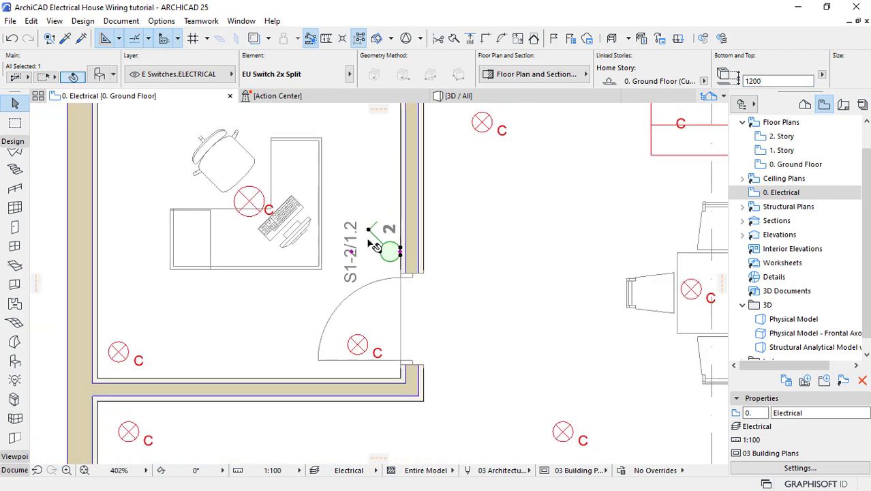
scroll(292, 225, down, 4)
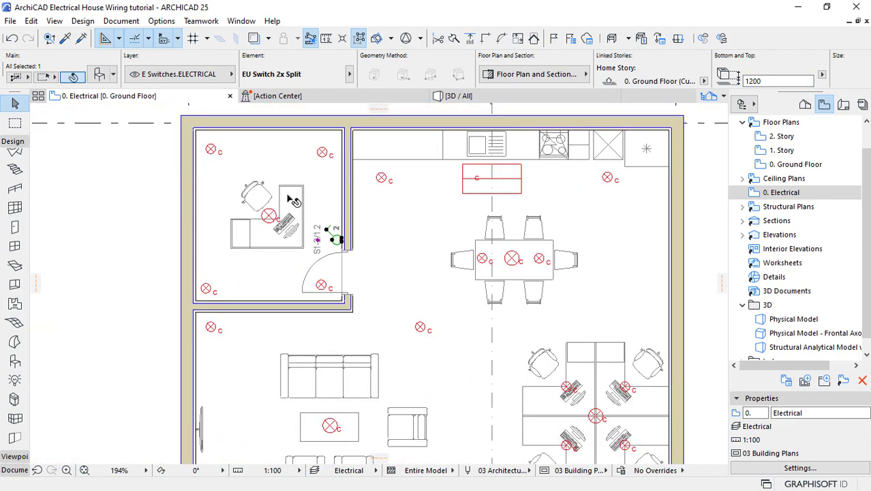
scroll(288, 197, down, 1)
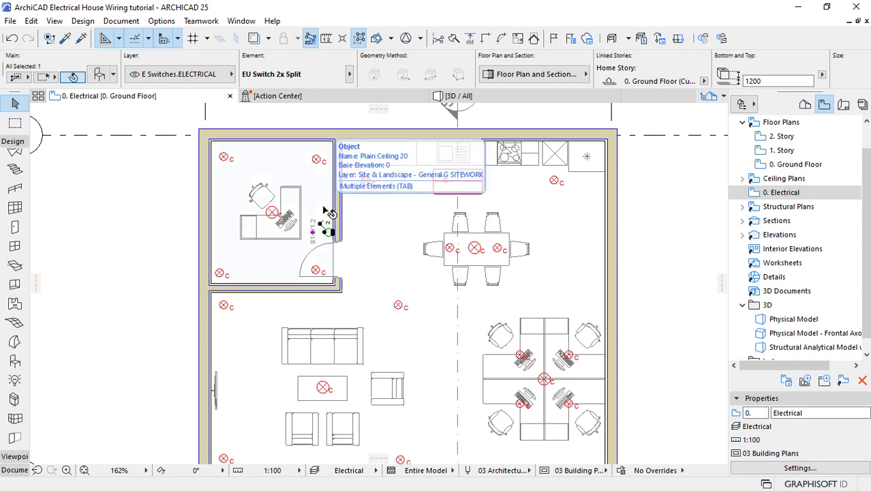
scroll(210, 168, up, 1)
scroll(212, 171, up, 3)
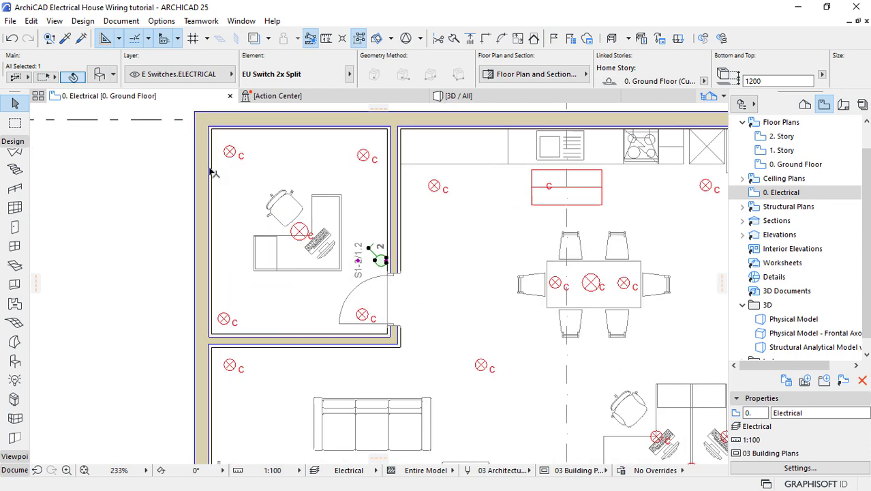
click(155, 206)
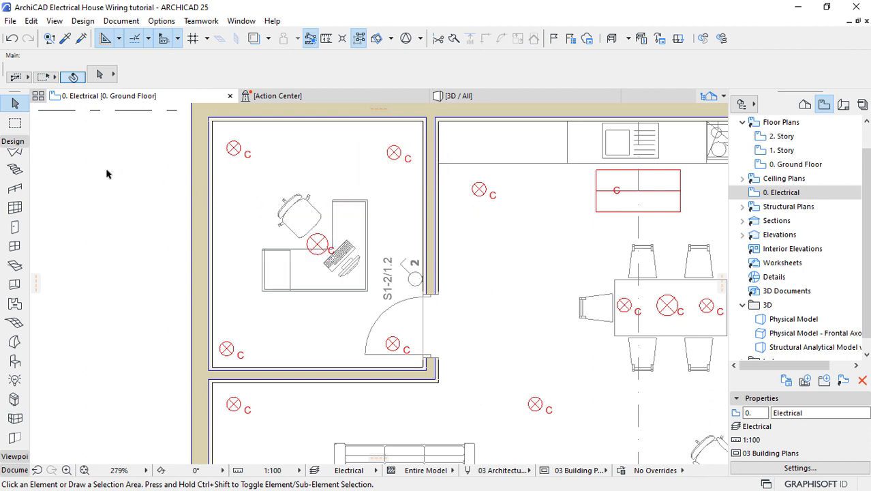
click(15, 143)
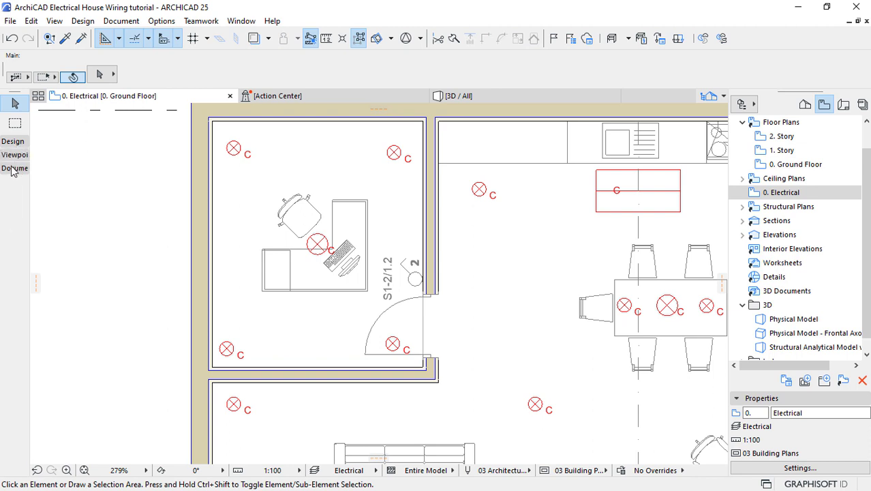
- Draw a wiring spline from the office switch through the top two and lower-left corner lights, ending at the light by the door
click(9, 169)
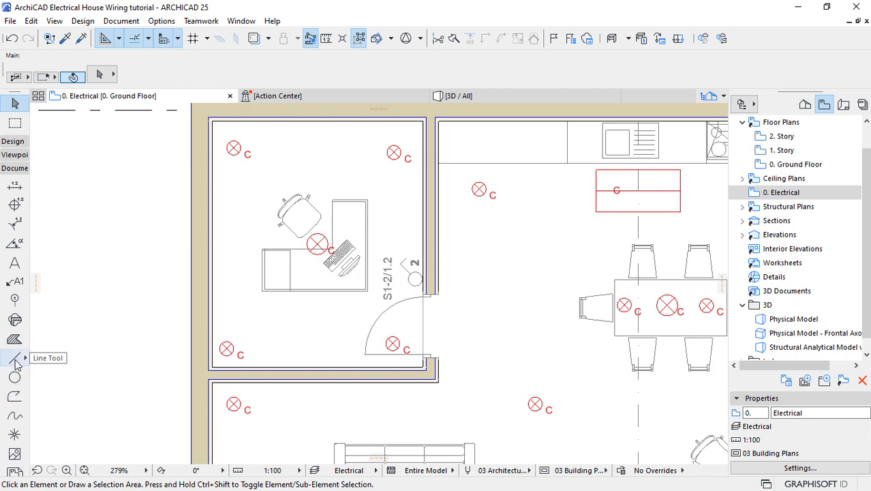
click(15, 417)
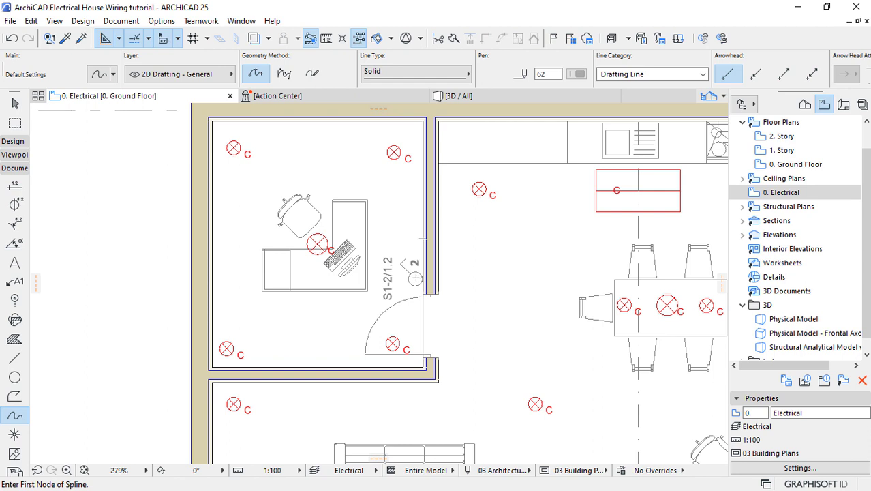
click(415, 278)
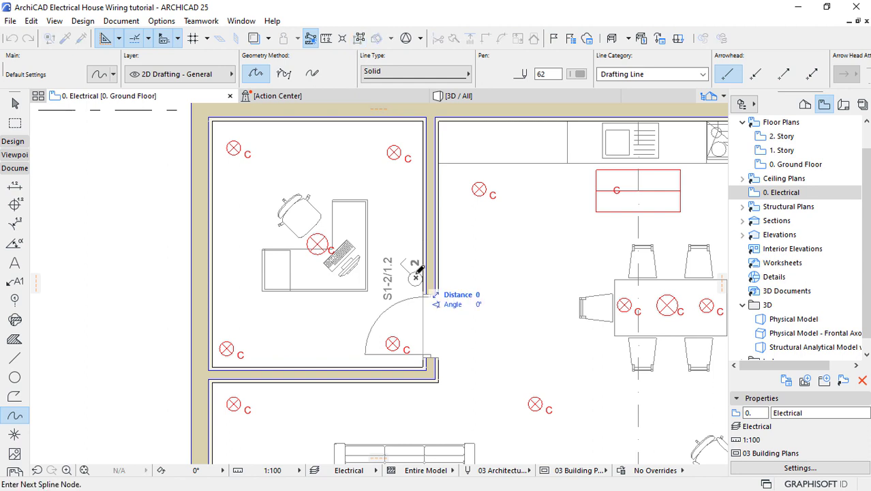
click(401, 204)
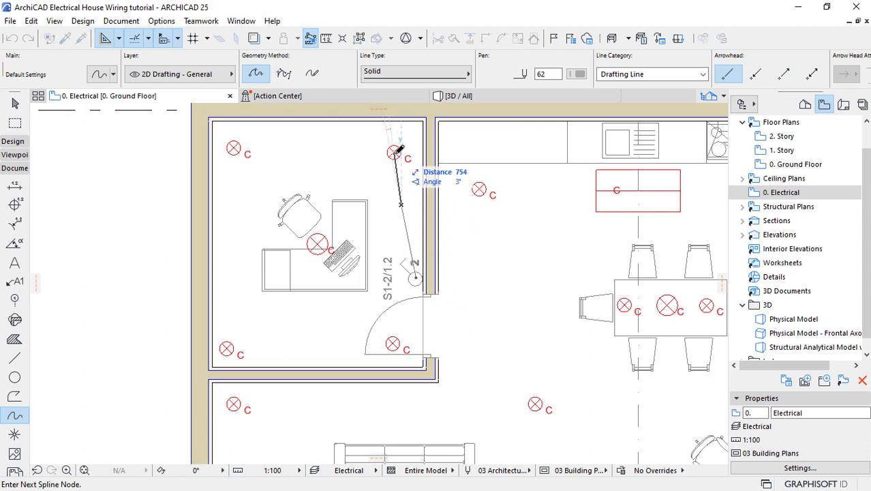
click(393, 152)
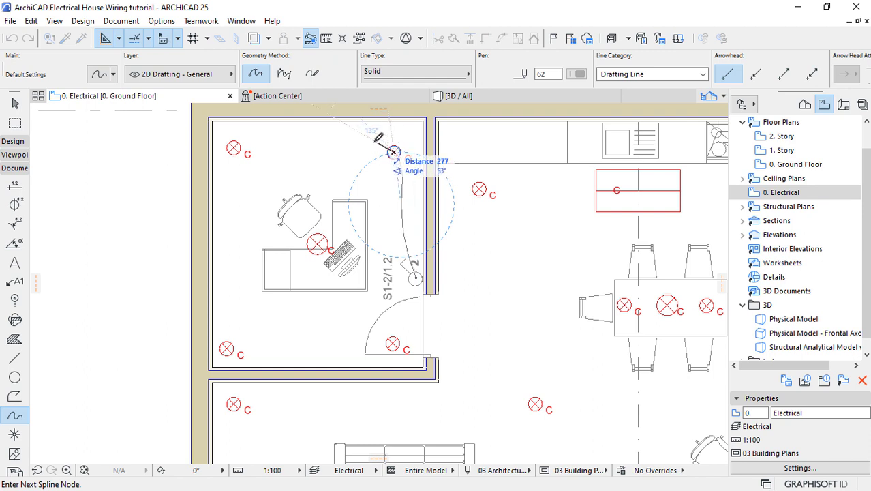
click(319, 136)
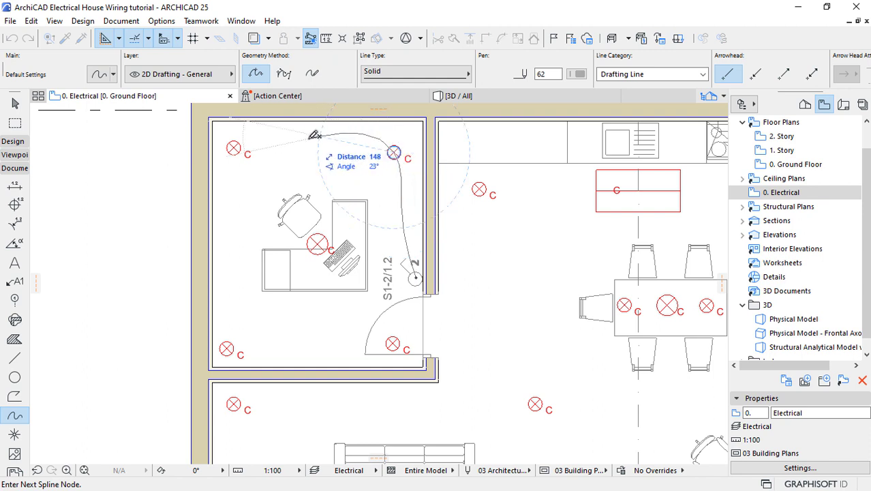
click(233, 147)
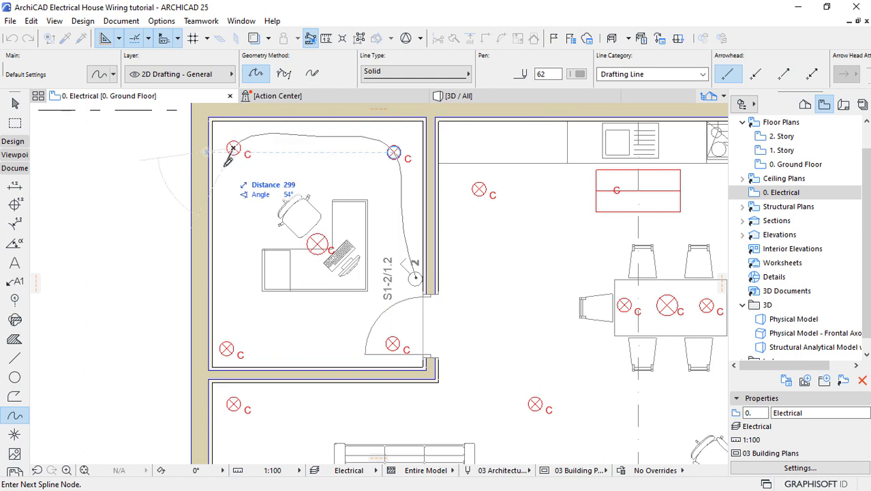
click(223, 167)
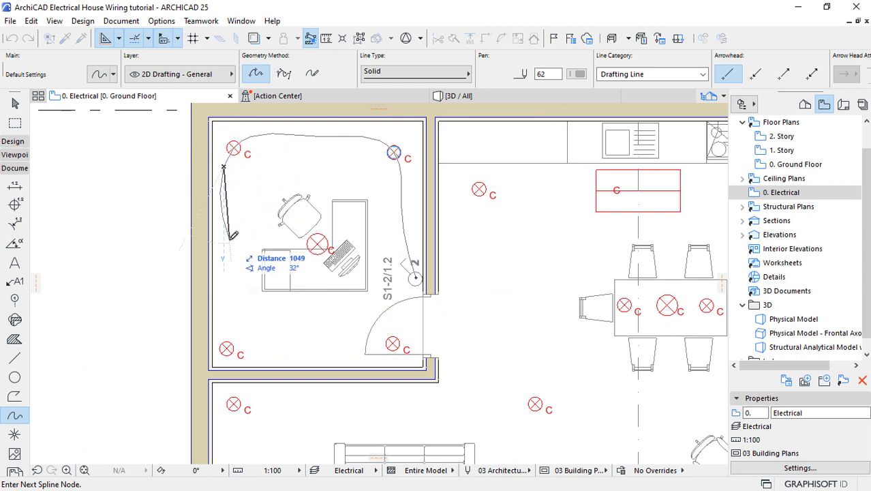
click(228, 240)
click(222, 314)
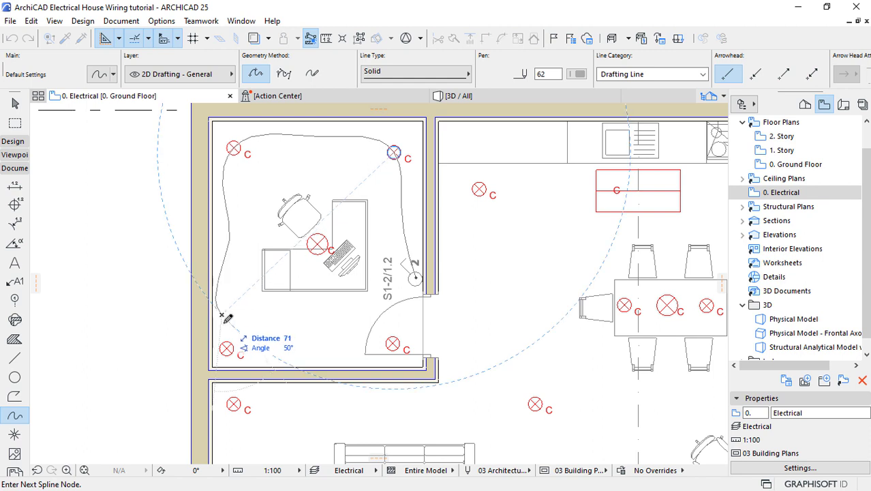
click(226, 348)
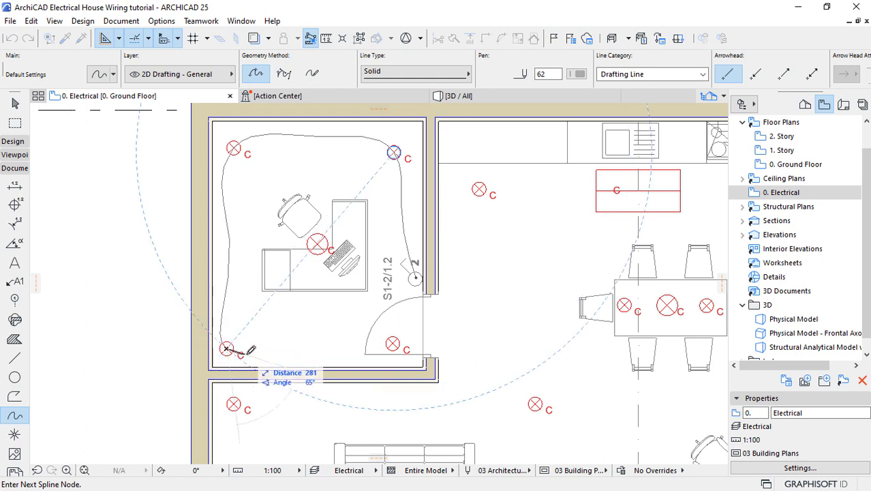
click(350, 340)
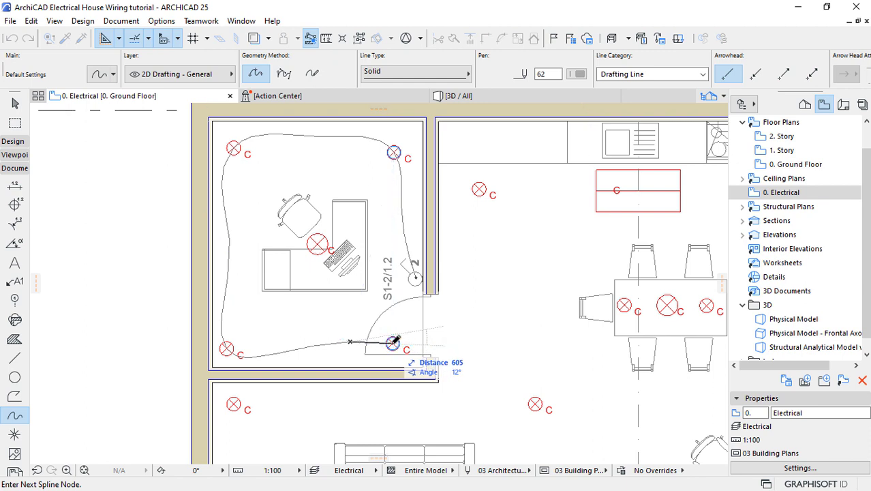
click(393, 341)
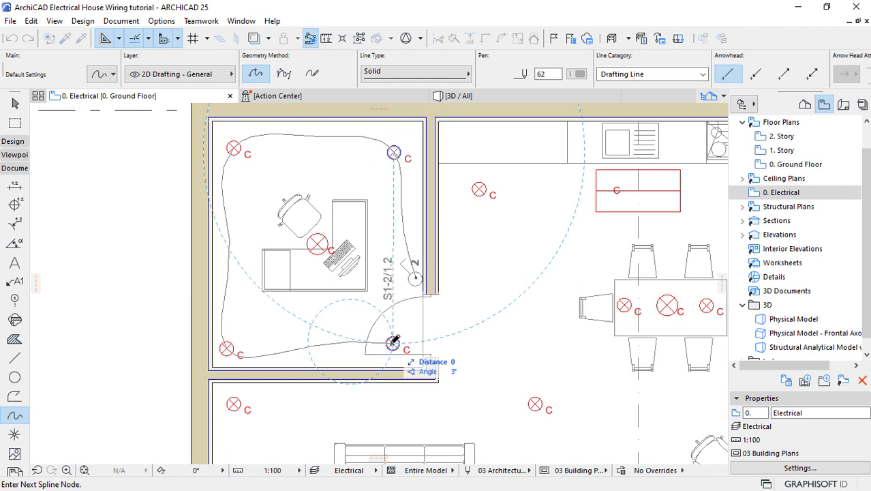
click(394, 341)
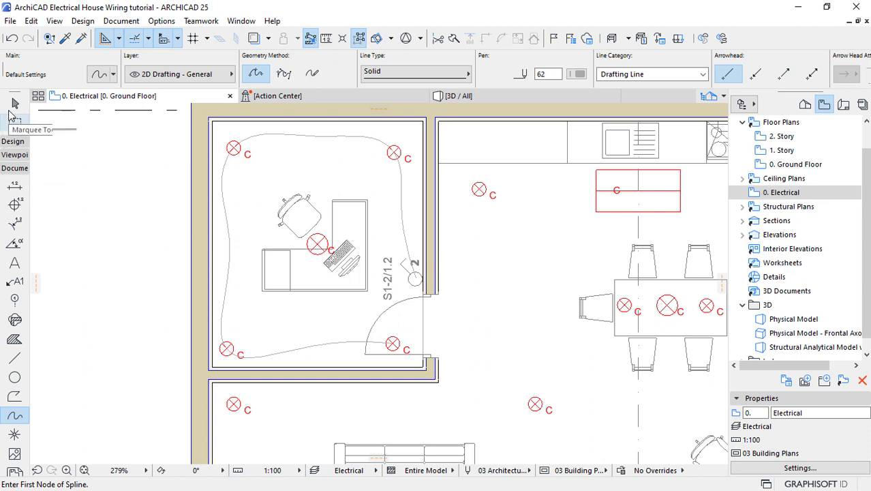
- Change the line type of the wiring spline around the office to Dashed Small
click(15, 104)
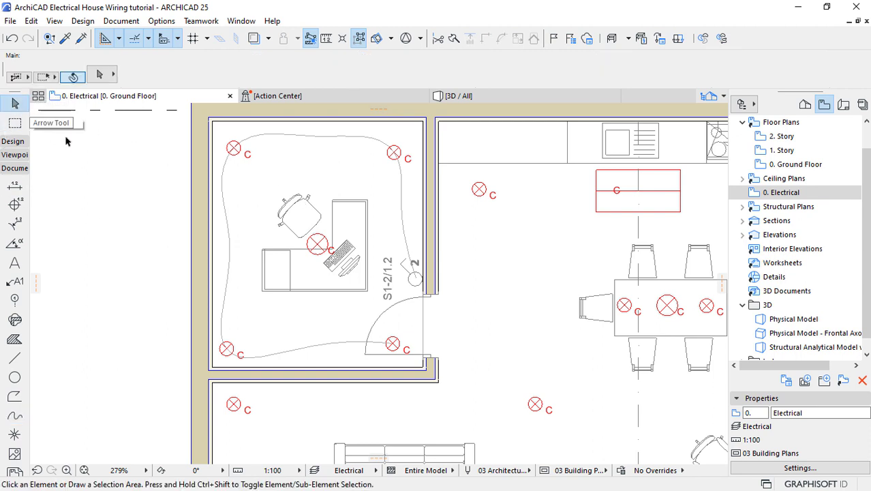
click(306, 136)
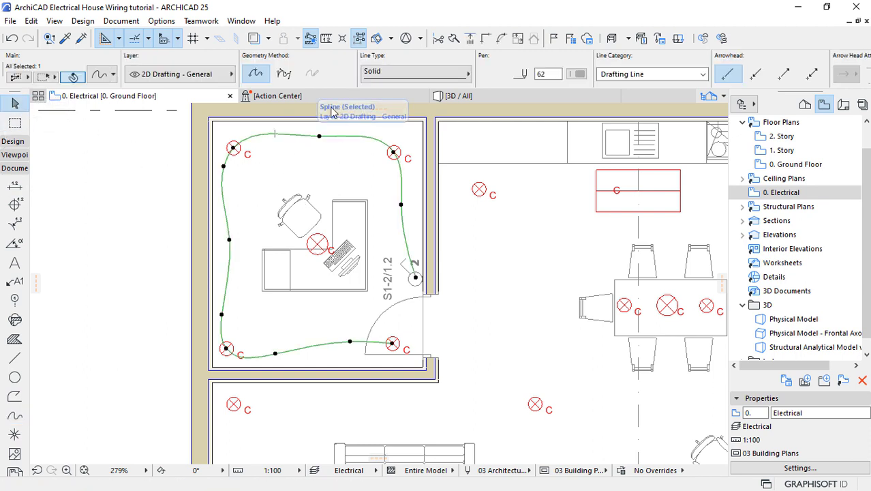
click(402, 73)
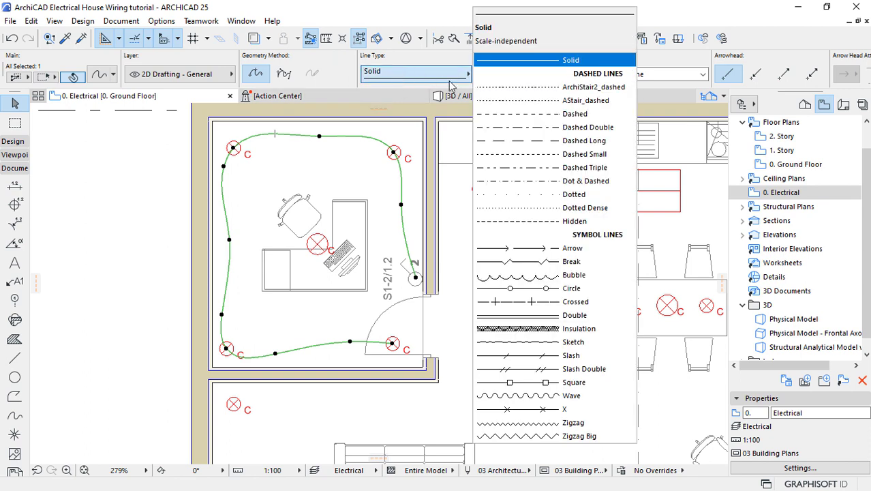
click(539, 154)
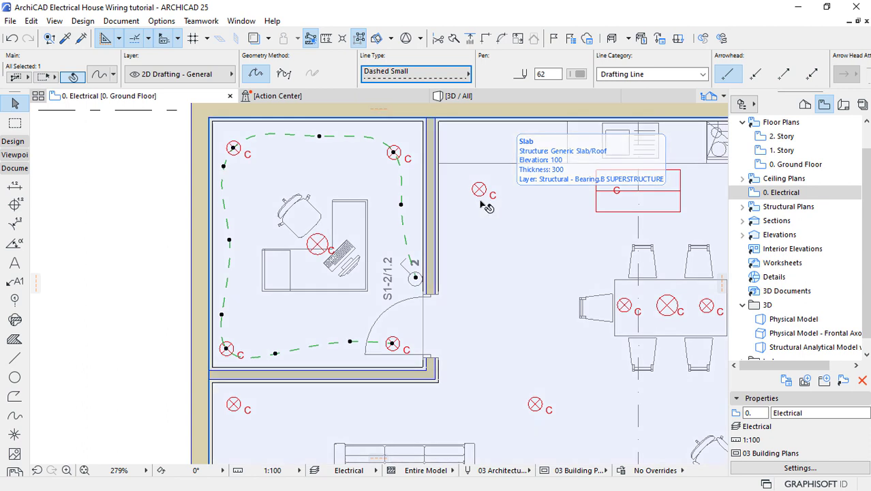
key(Escape)
- Set the pen of the dashed office wiring spline to red pen 20
click(402, 195)
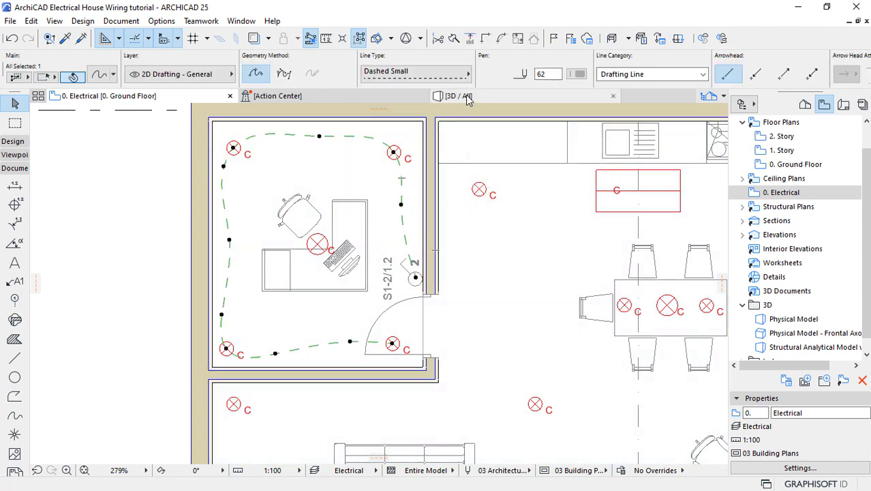
click(576, 74)
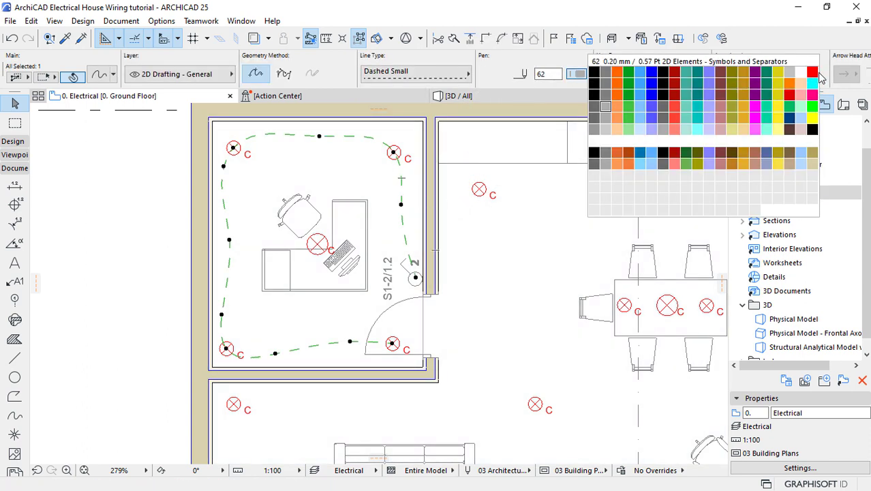
click(812, 72)
key(Escape)
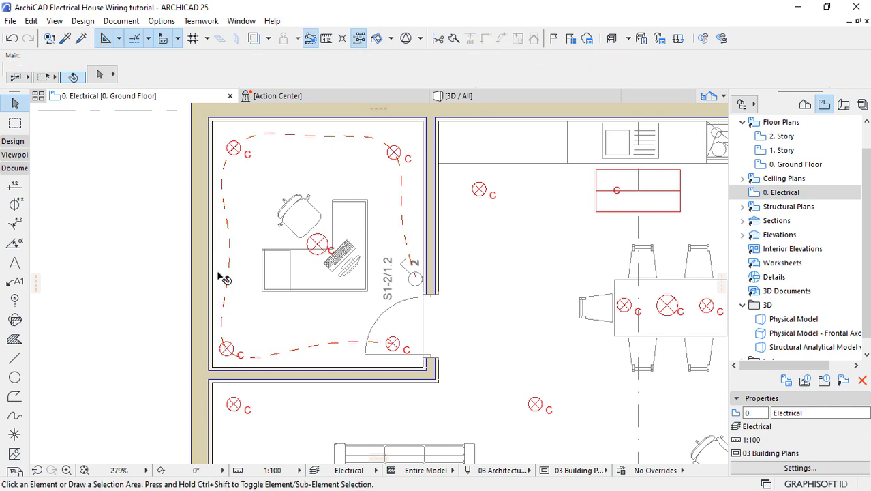
- Pick up the parameters of the red dashed wiring spline as the defaults for new splines
scroll(100, 229, down, 3)
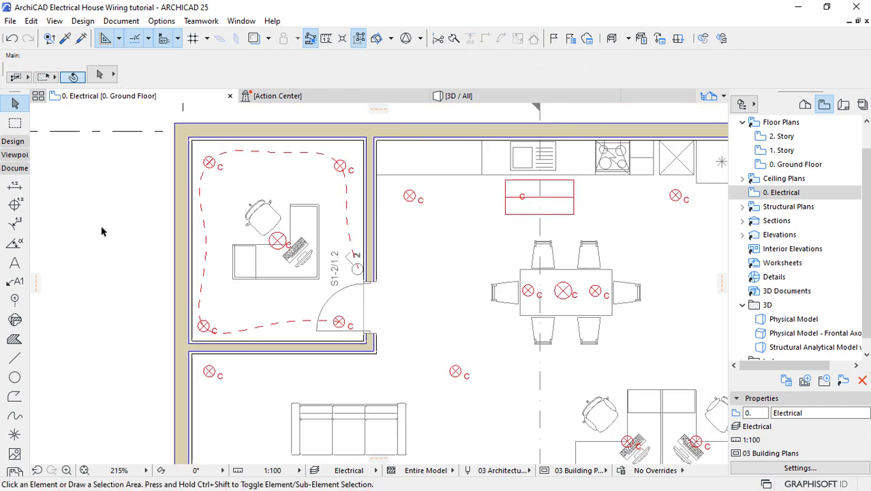
scroll(201, 225, up, 3)
scroll(202, 225, up, 2)
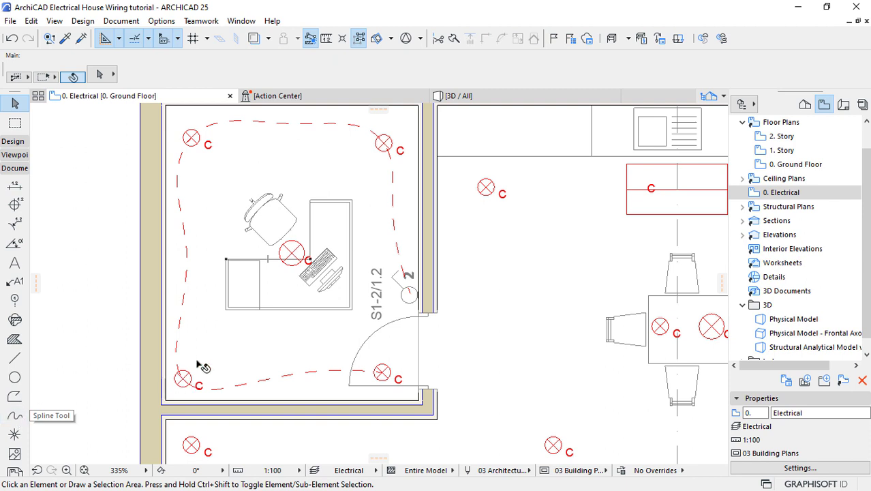
click(186, 289)
key(Escape)
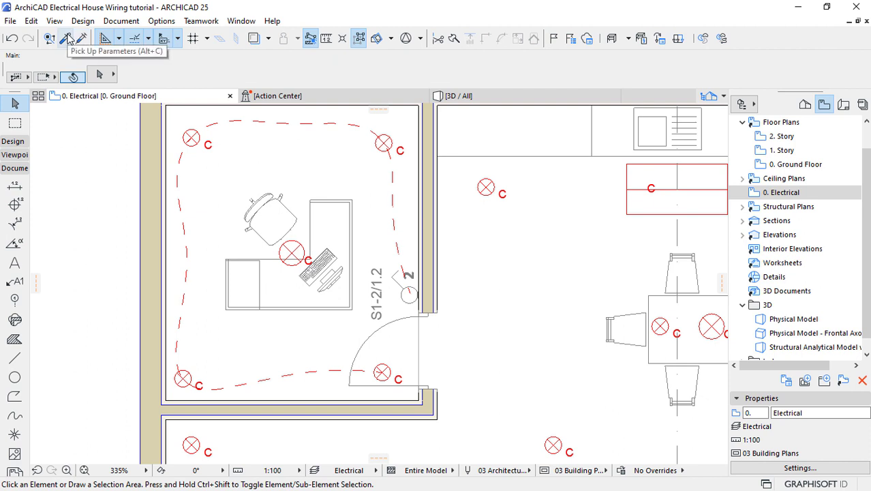
click(68, 39)
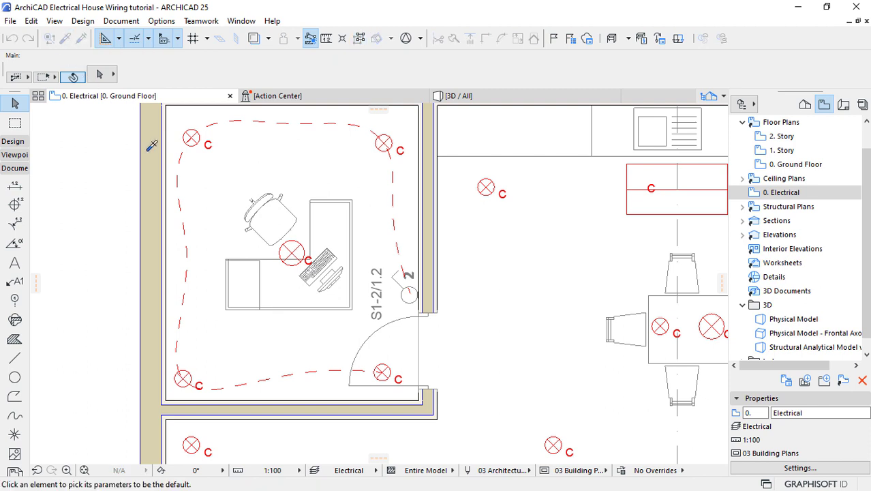
click(179, 198)
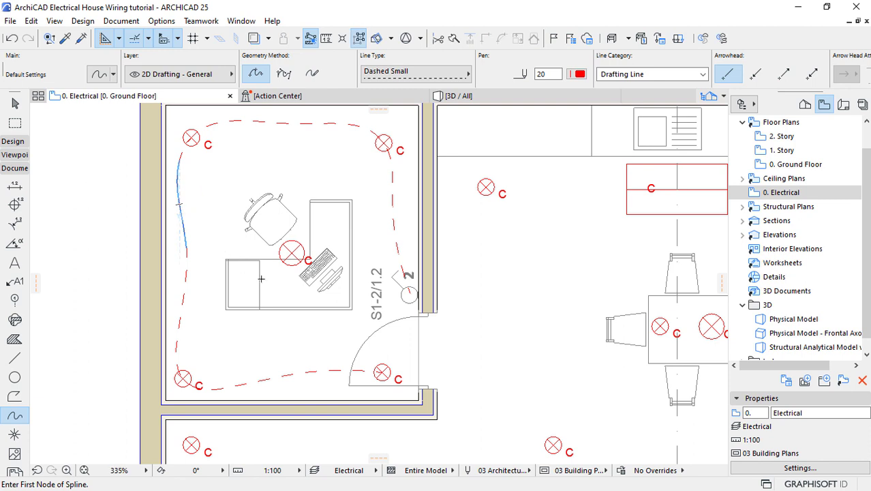
- Draw a curved wiring spline from the office switch to the large central ceiling light above the desk
click(409, 293)
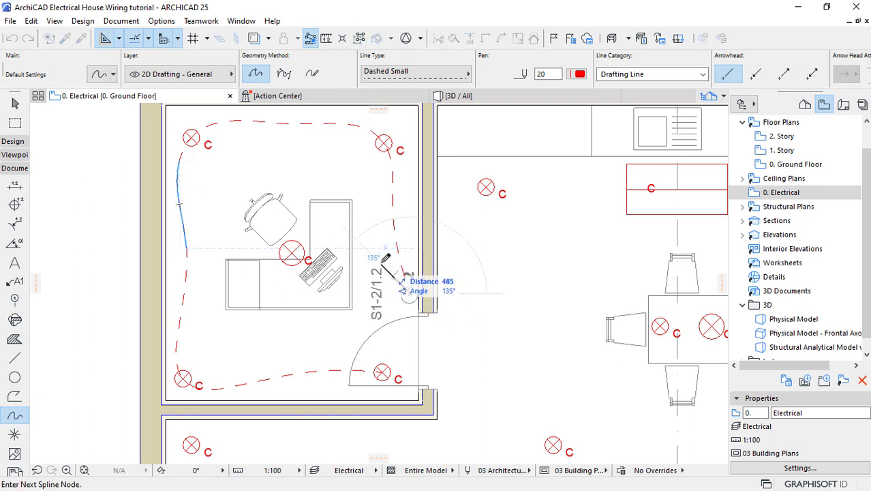
click(351, 236)
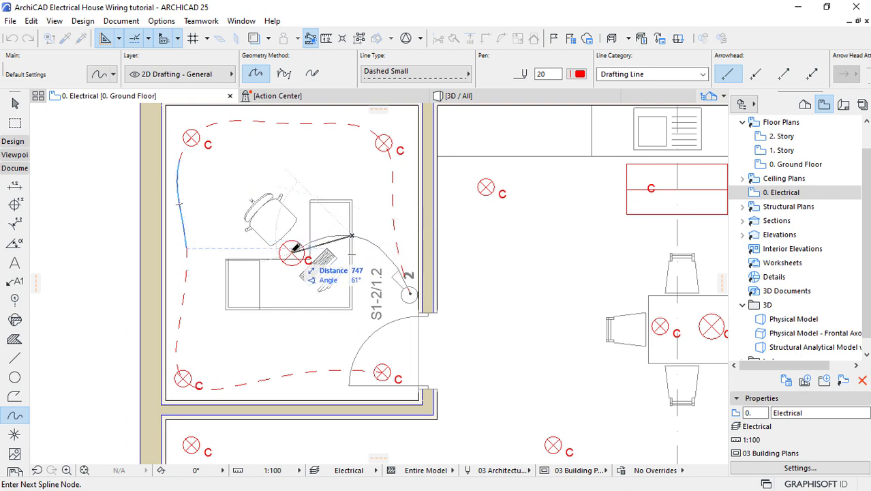
click(293, 250)
right_click(292, 251)
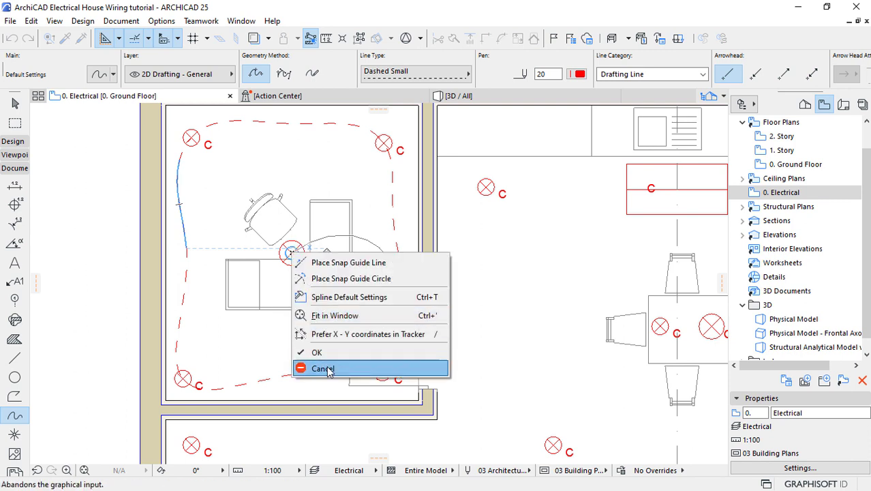
click(330, 353)
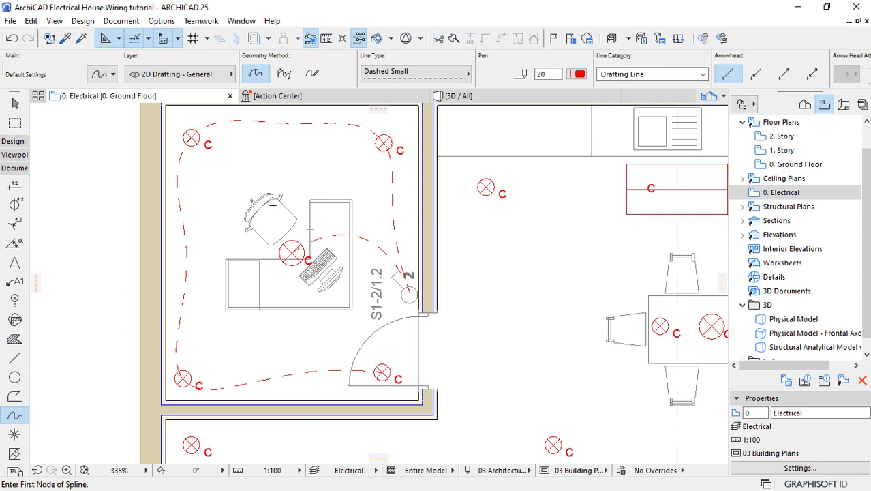
- Mirror a copy of the office's EU Switch 2x Split across the partition wall onto the kitchen-dining side beside the door
scroll(272, 204, down, 2)
scroll(214, 219, down, 3)
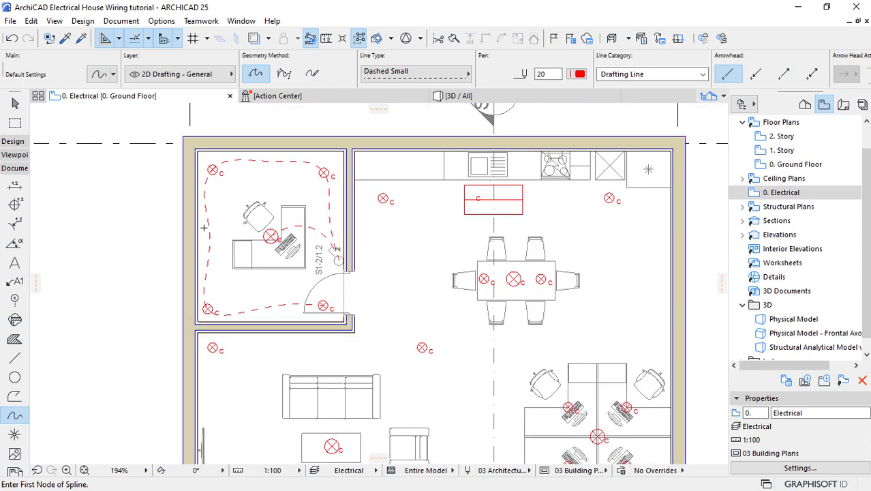
scroll(296, 274, up, 3)
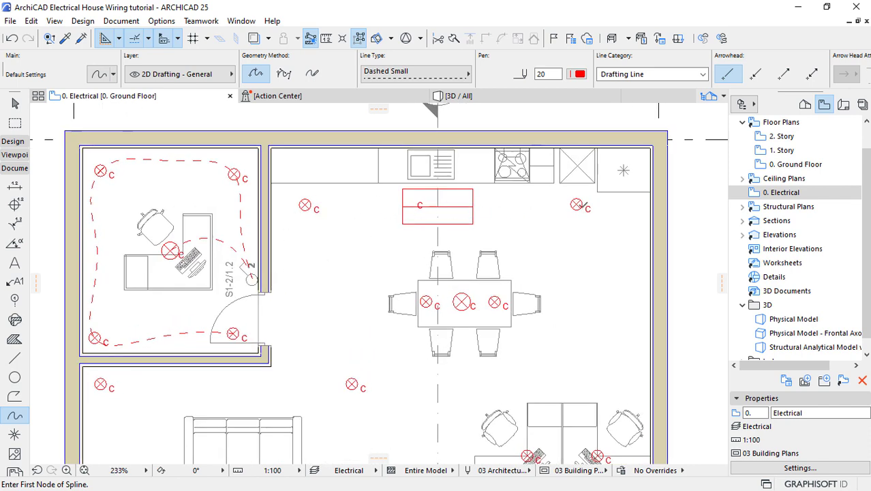
scroll(242, 276, up, 5)
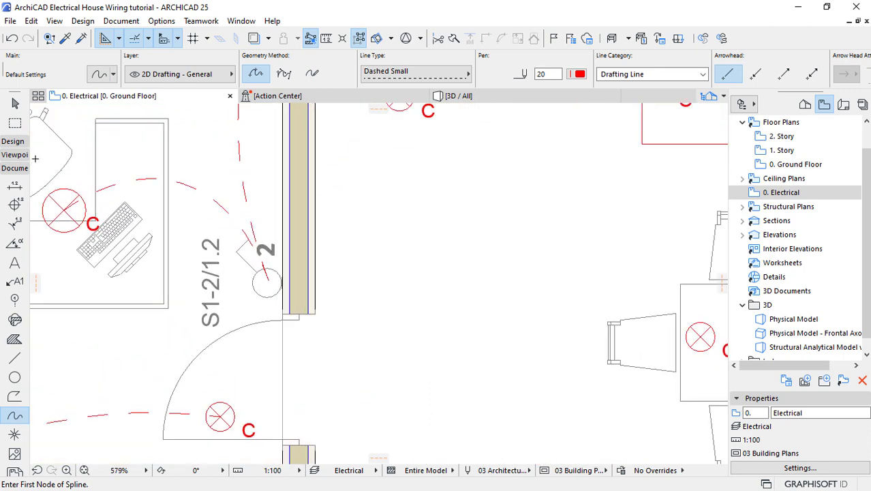
click(15, 102)
click(272, 298)
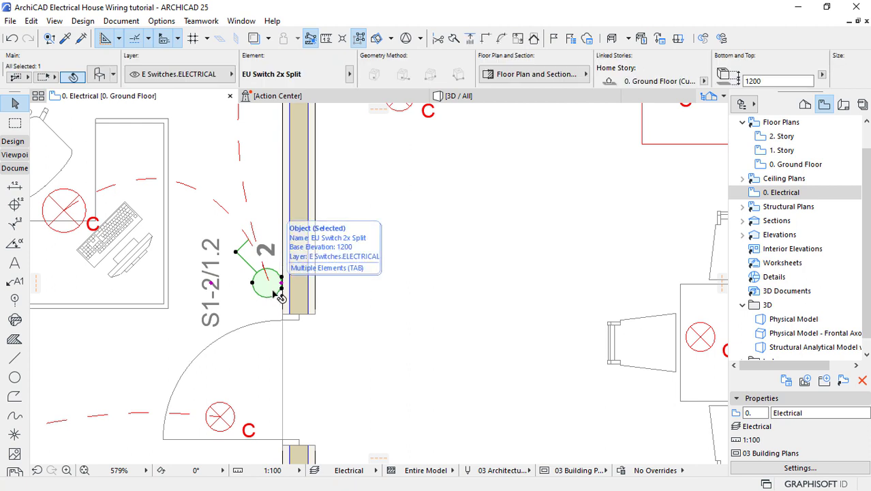
right_click(280, 297)
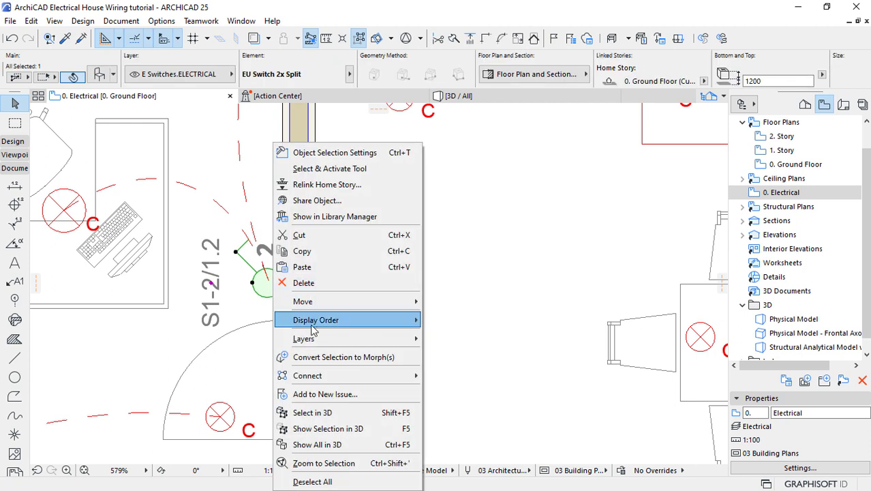
mouse_move(317, 305)
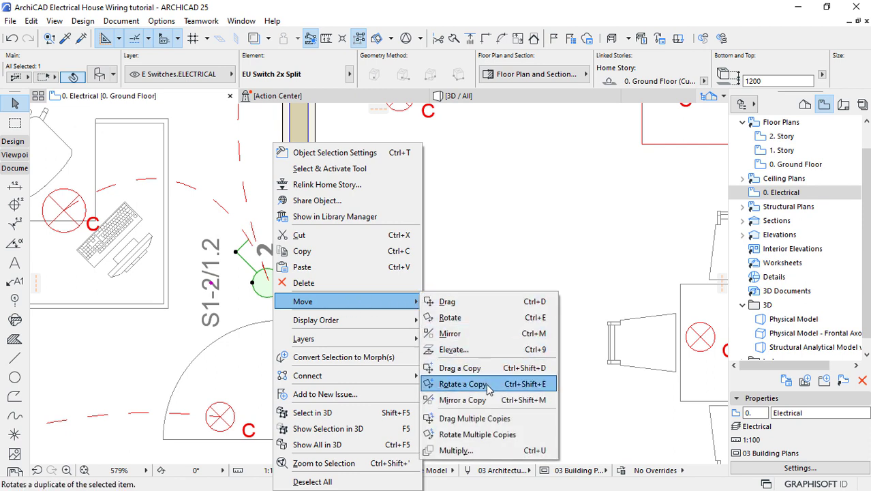
click(463, 400)
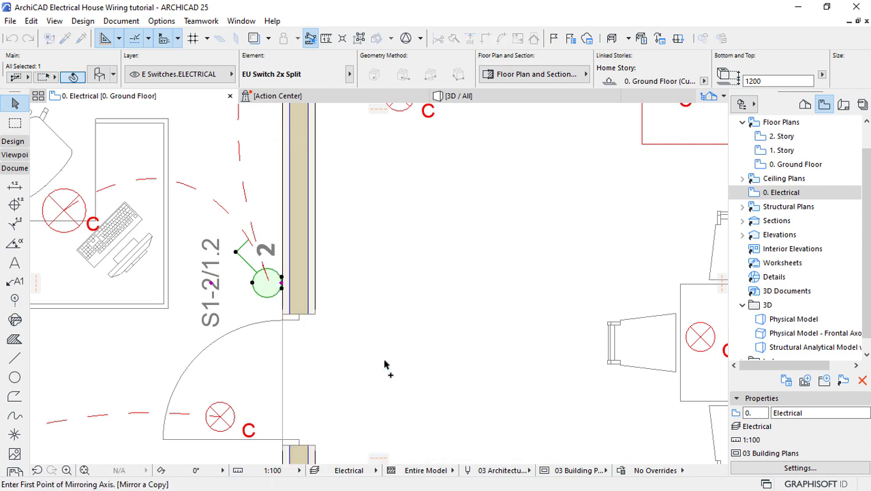
click(297, 315)
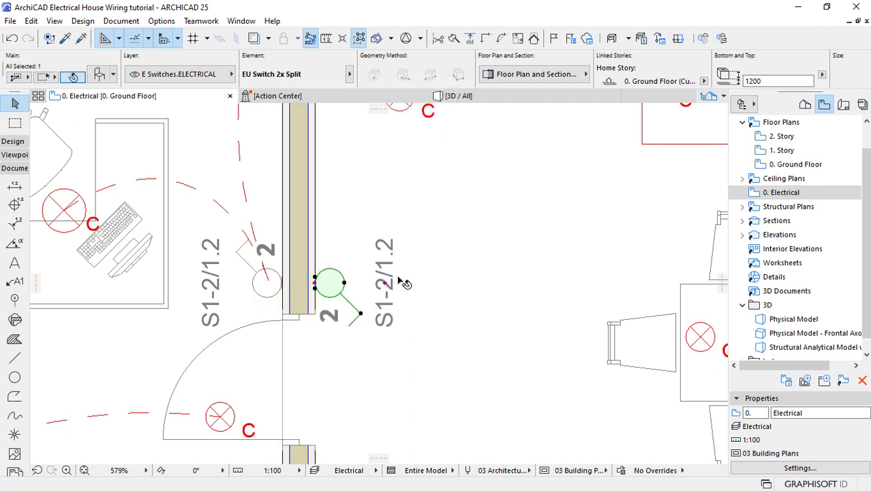
- Deselect the mirrored switch and pick up the parameters of the red dashed office wiring spline for new splines
scroll(404, 283, down, 4)
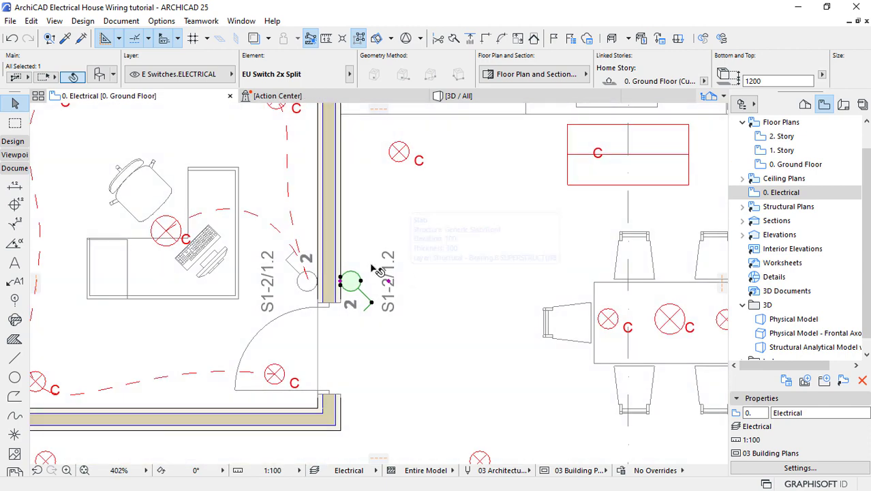
scroll(370, 277, up, 1)
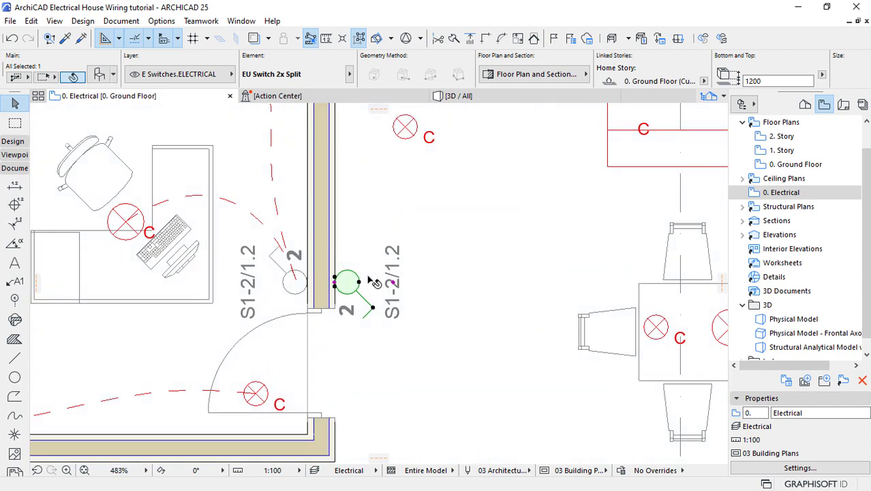
scroll(224, 327, down, 1)
scroll(222, 332, down, 1)
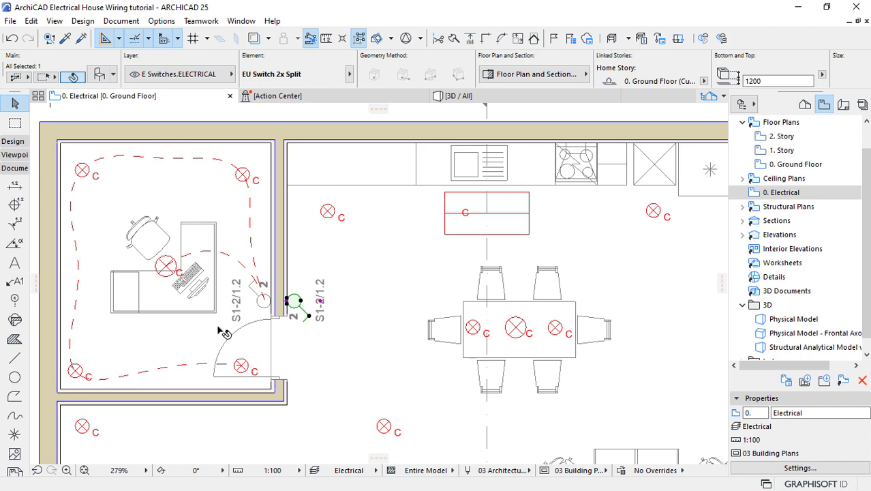
scroll(224, 331, down, 1)
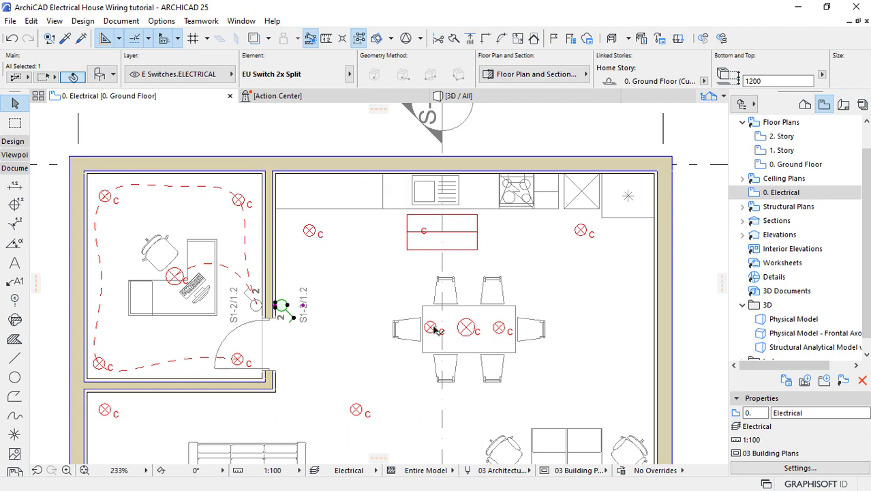
scroll(430, 324, up, 1)
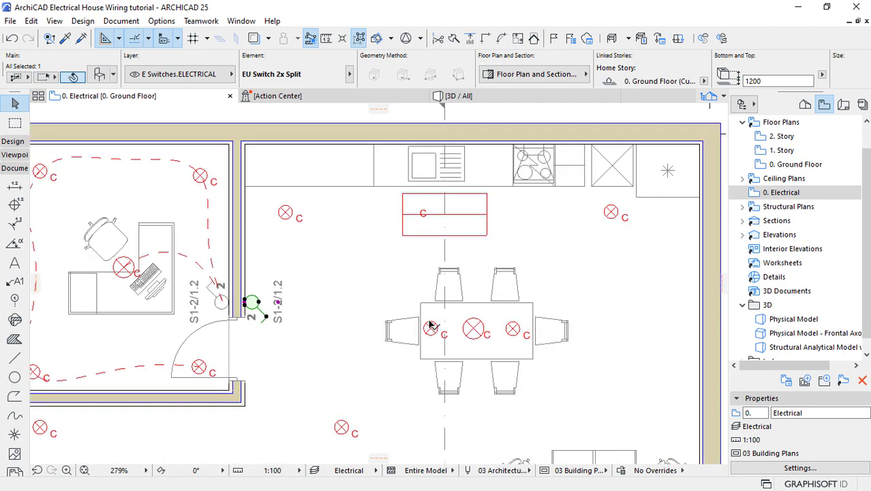
click(316, 290)
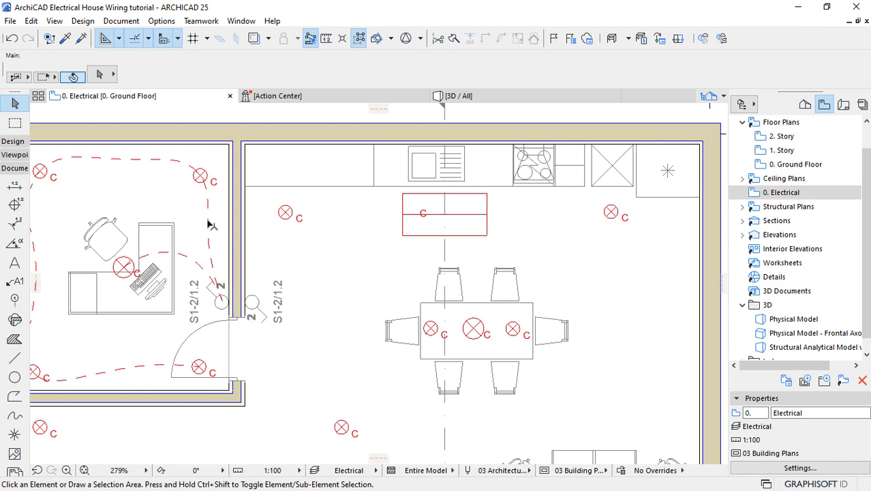
click(66, 38)
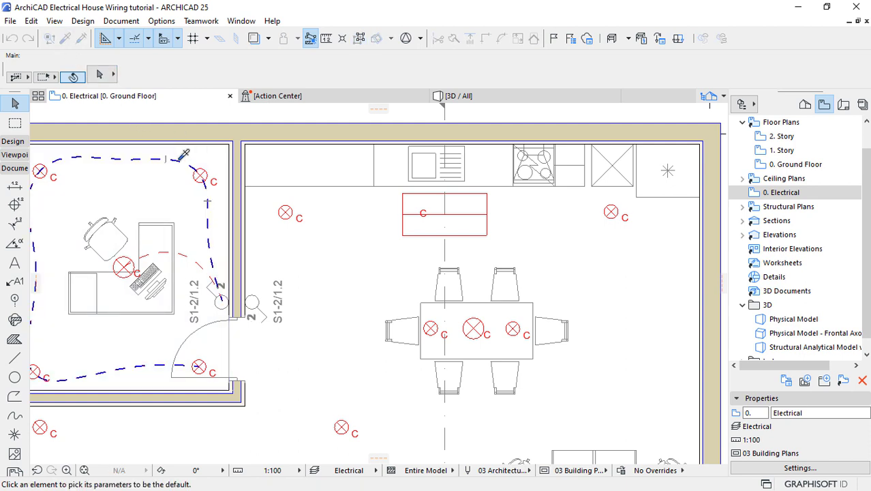
click(179, 159)
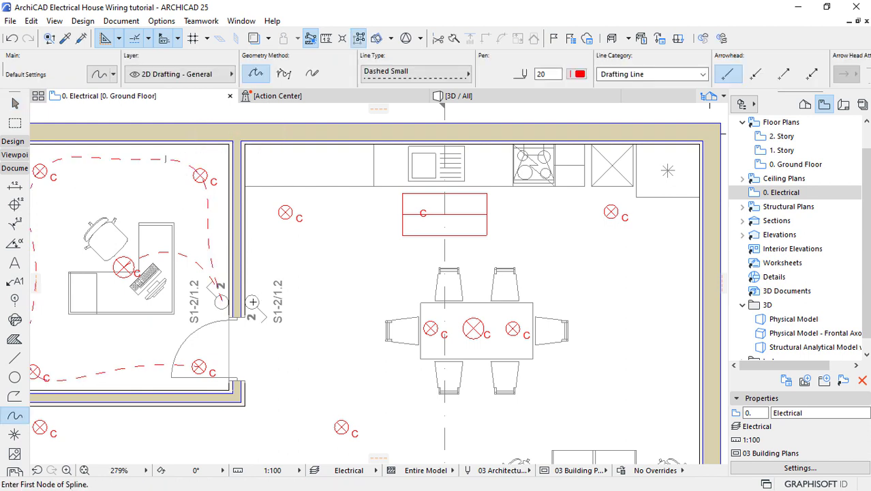
- Draw a curved wiring spline from the kitchen-side switch through both kitchen ceiling lights to the two small lights above the dining table
click(252, 301)
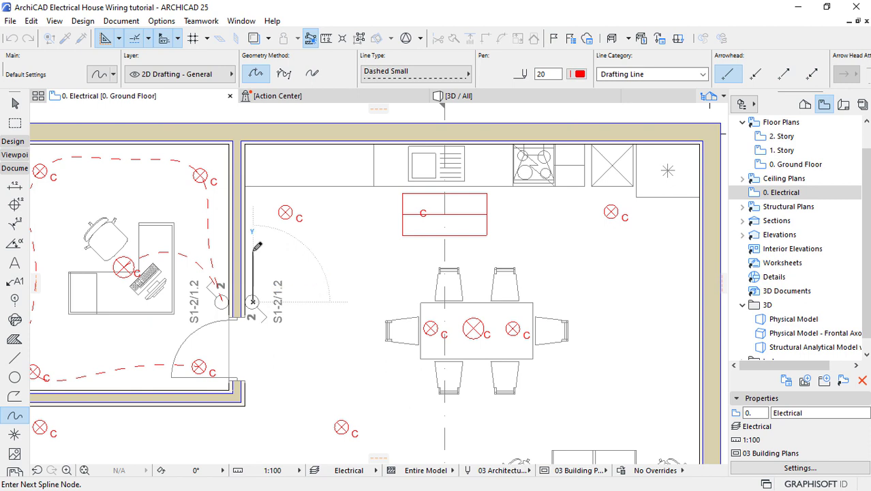
click(285, 212)
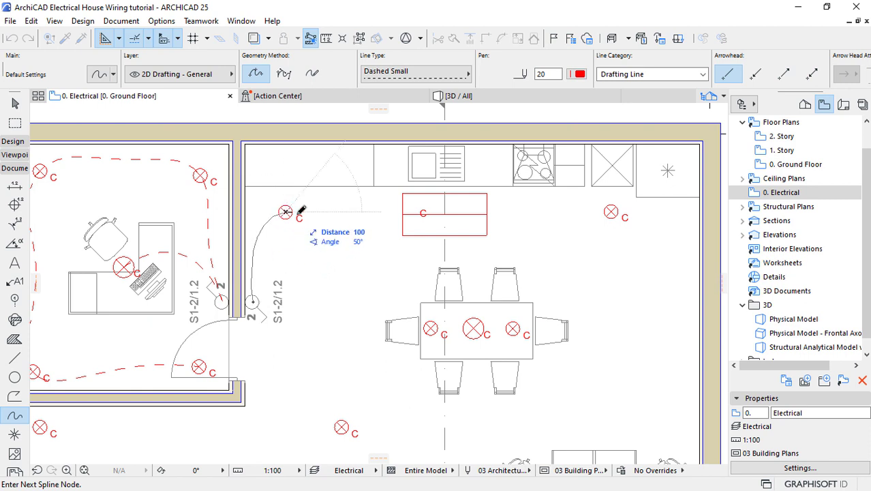
click(351, 232)
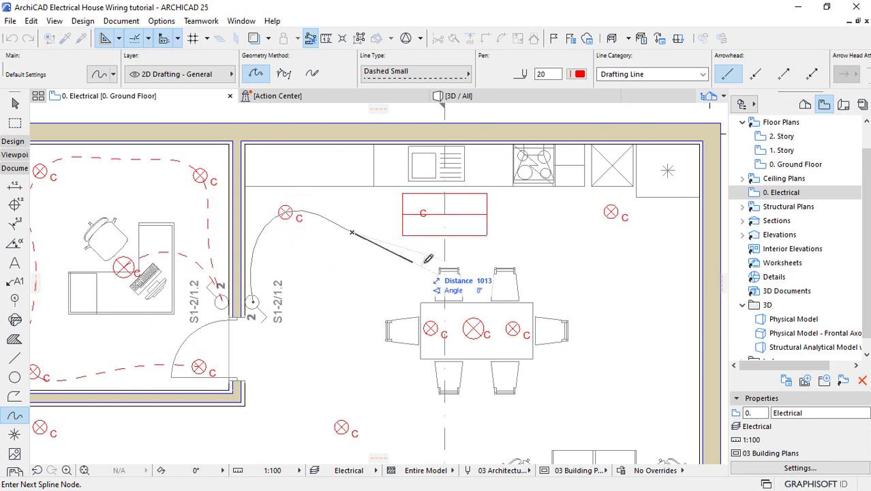
click(518, 244)
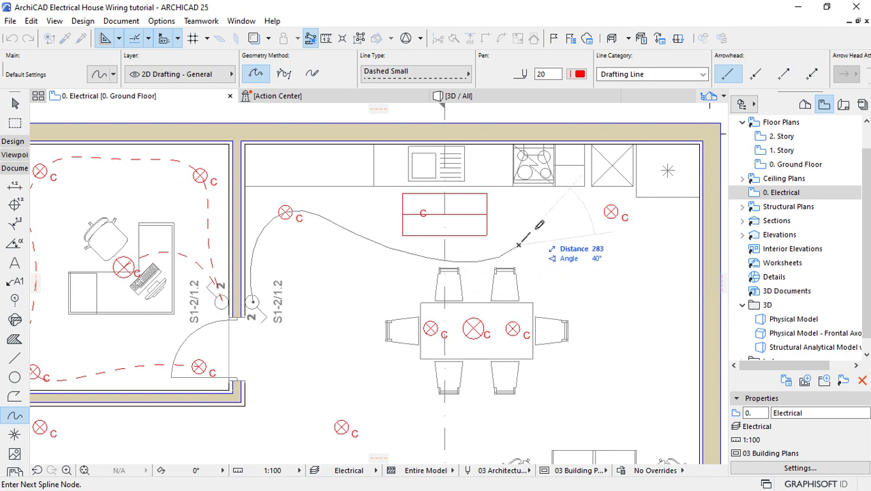
click(611, 211)
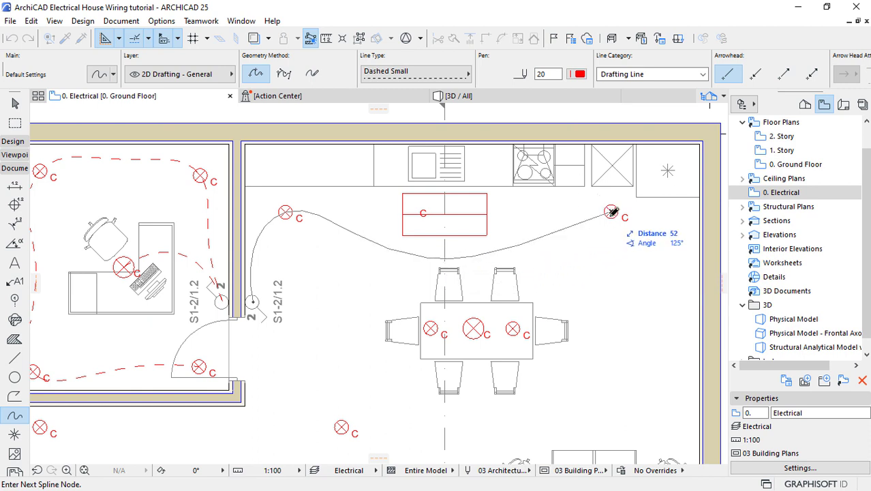
click(634, 249)
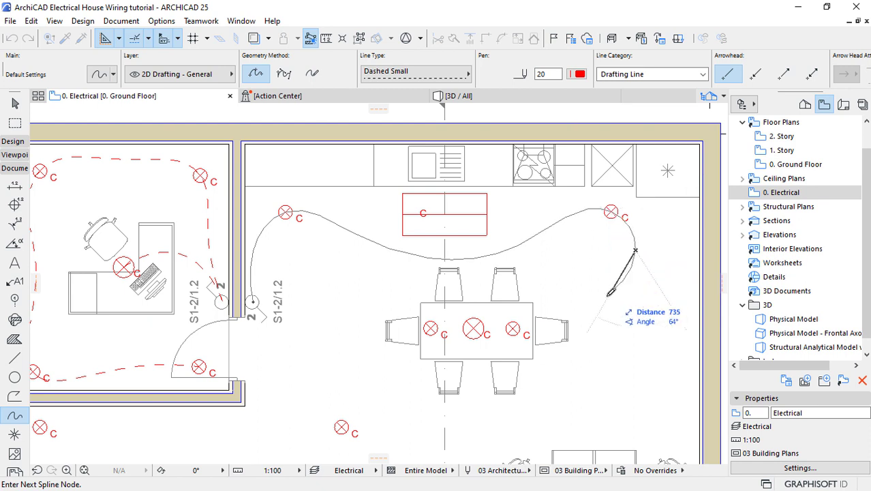
click(595, 311)
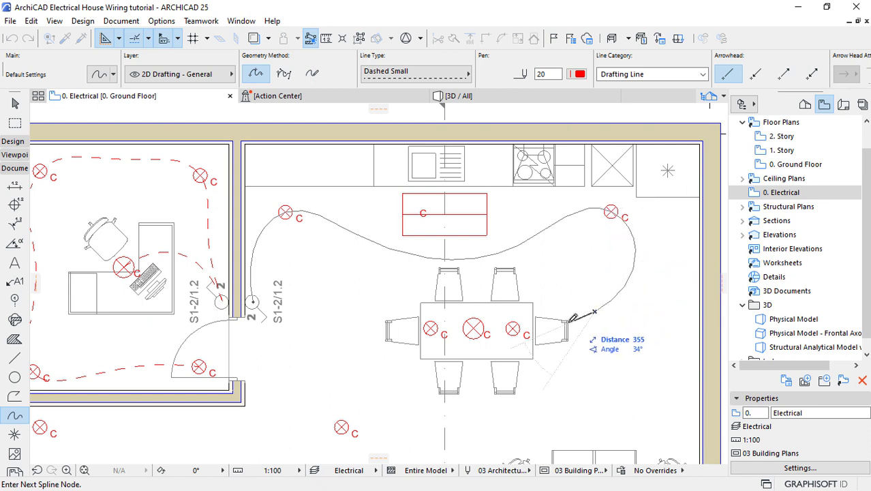
click(494, 348)
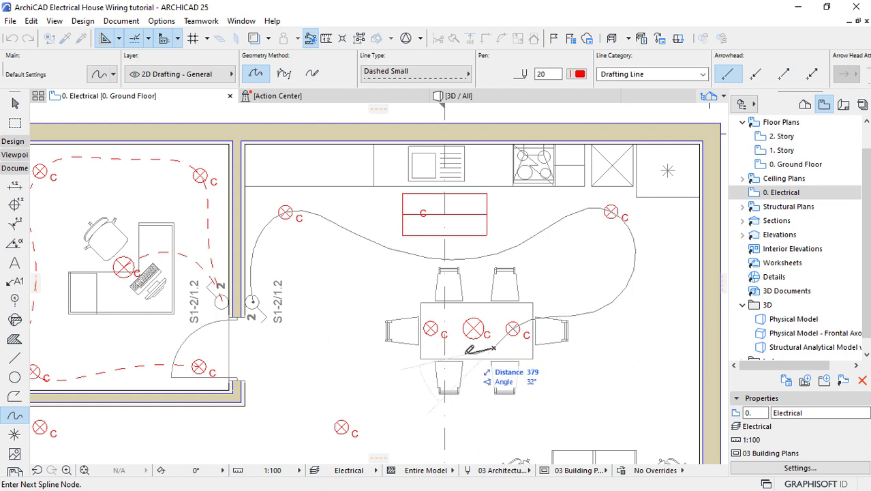
click(432, 327)
click(432, 327)
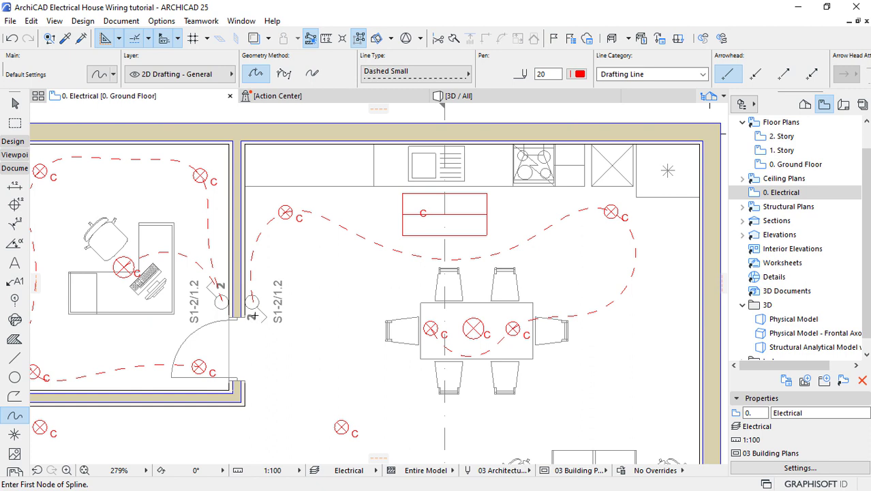
- Change the kitchen-side switch object to EU Switch 3x in its selection settings
click(15, 103)
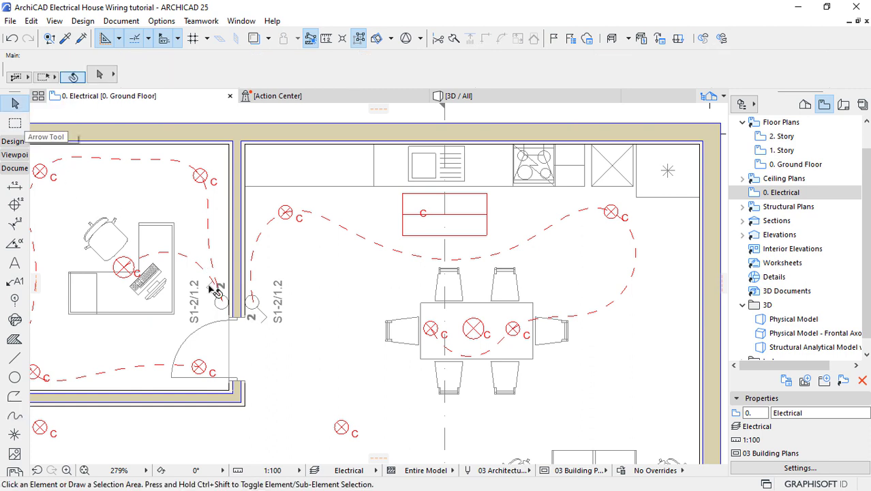
click(253, 312)
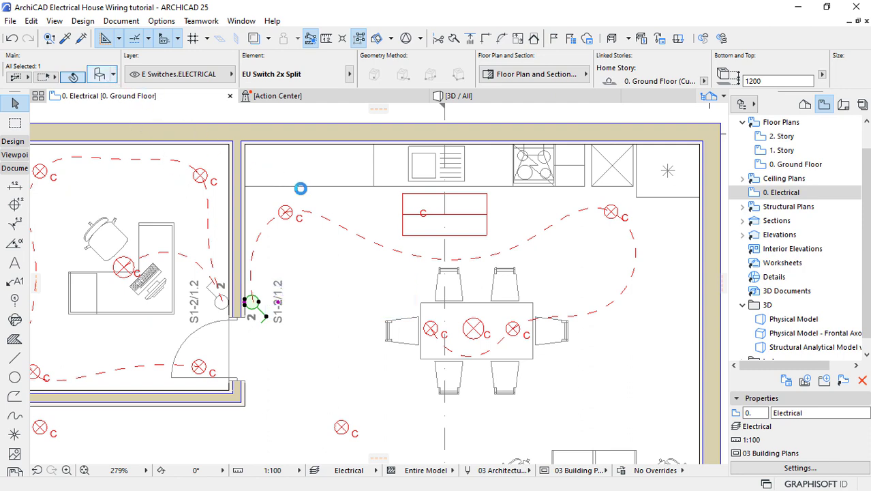
key(ctrl+t)
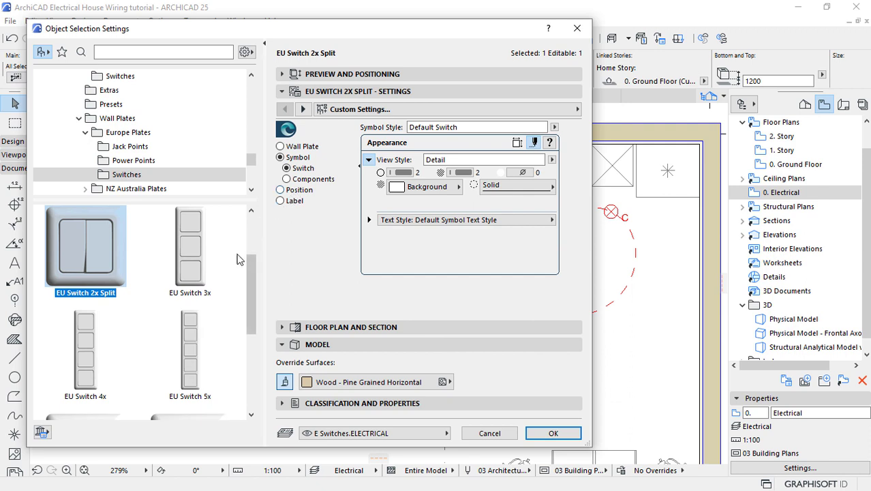
scroll(246, 259, up, 2)
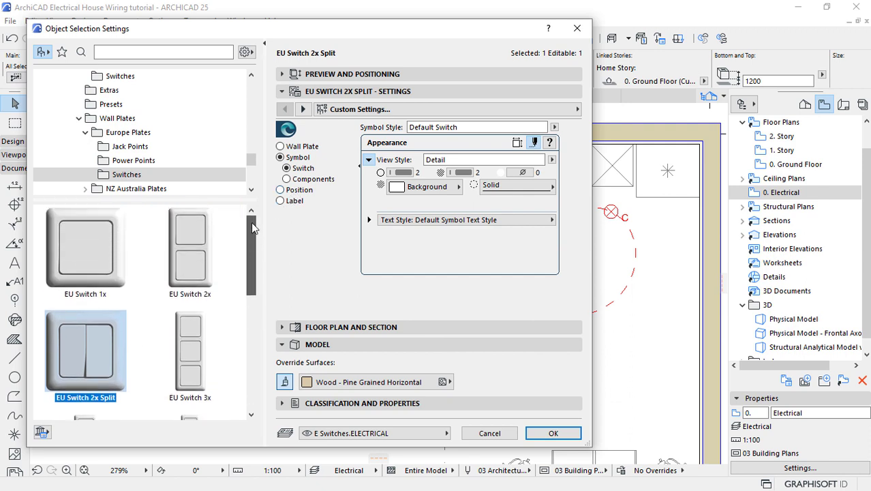
mouse_move(252, 244)
mouse_down()
mouse_move(240, 366)
mouse_move(250, 233)
mouse_move(251, 251)
mouse_up()
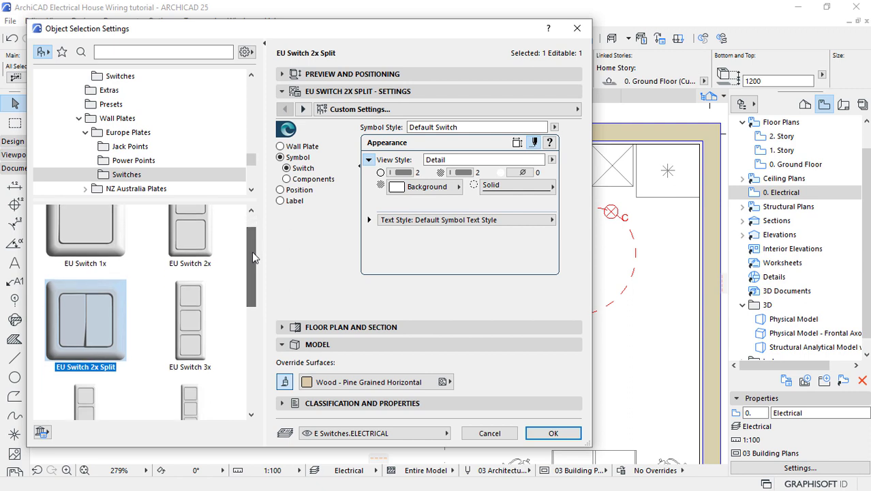
click(197, 320)
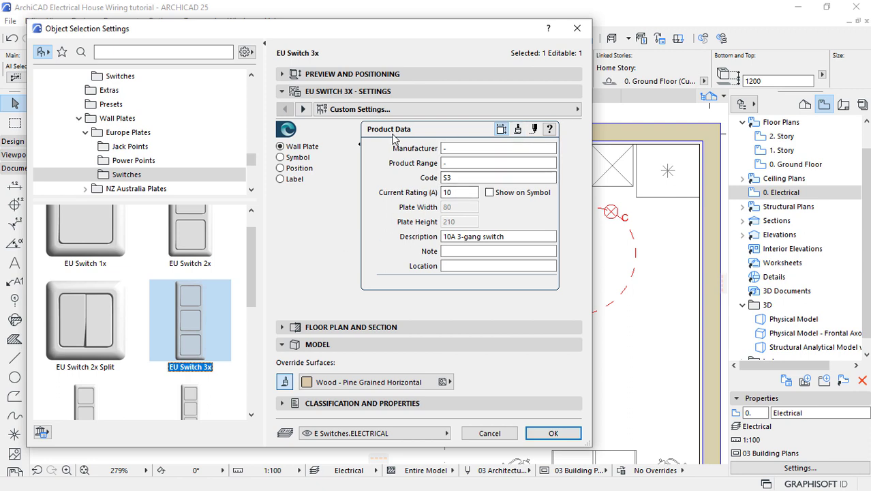
- Customize the EU Switch 3x symbol size: first two dimensions 2 mm, third 1.20 mm, and component leader line length 0 mm
click(289, 158)
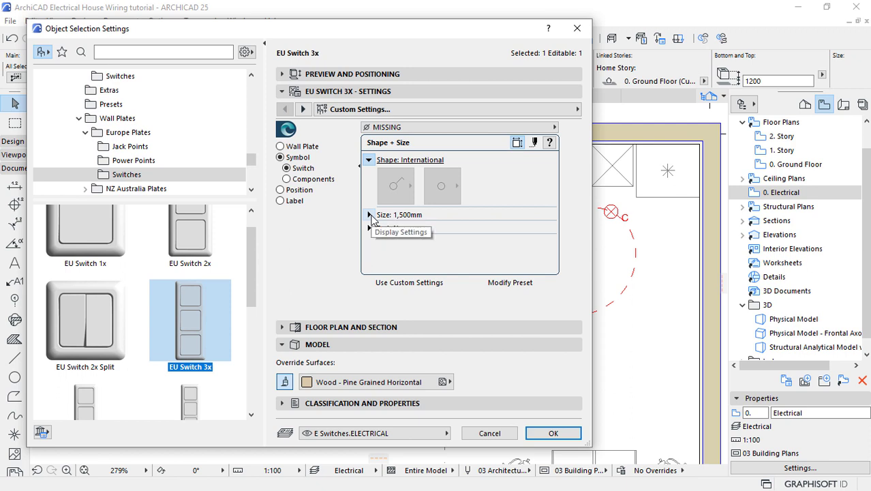
click(370, 216)
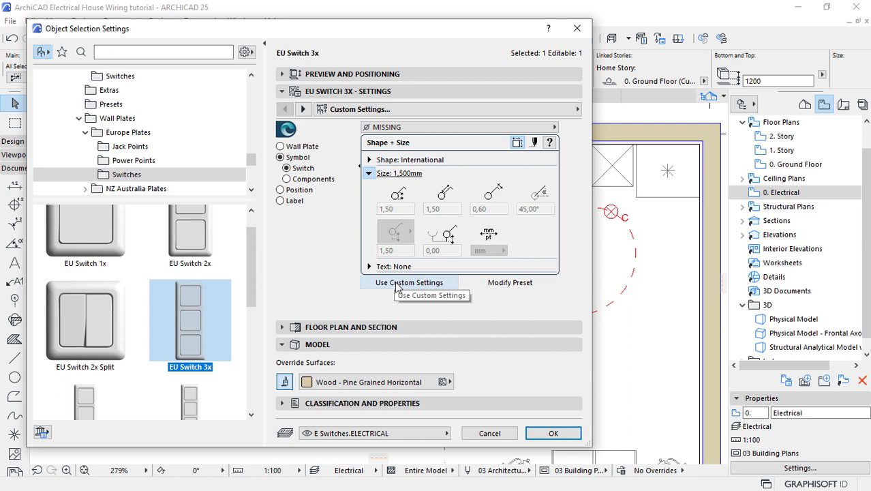
click(395, 282)
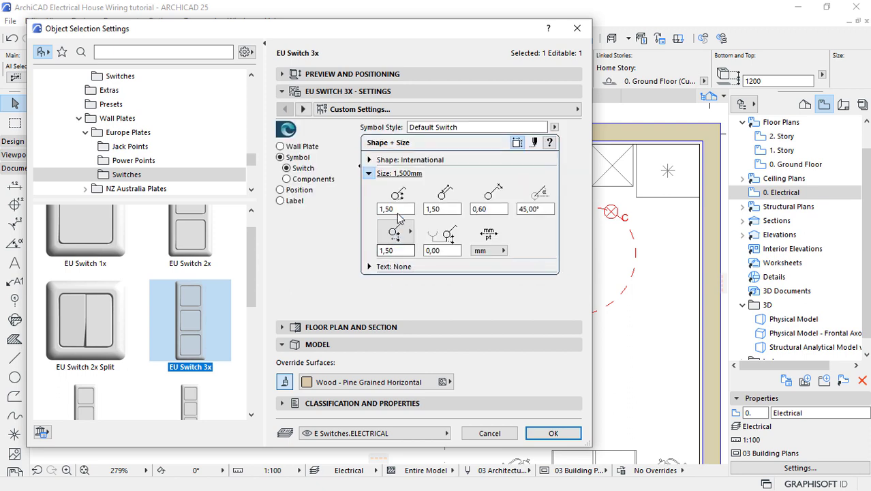
click(398, 209)
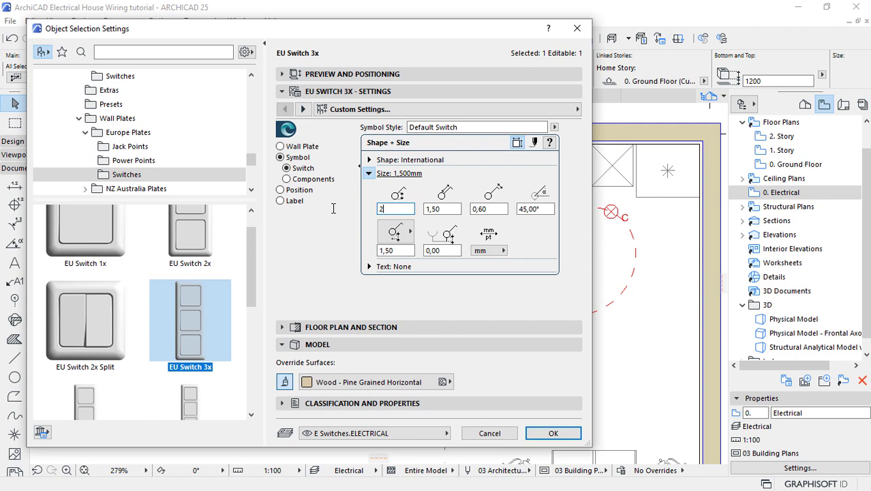
click(424, 208)
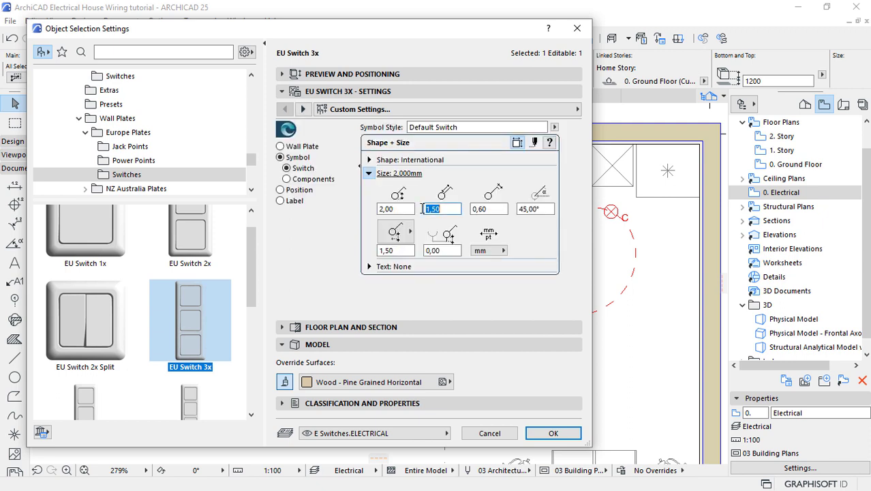
text(2)
click(501, 208)
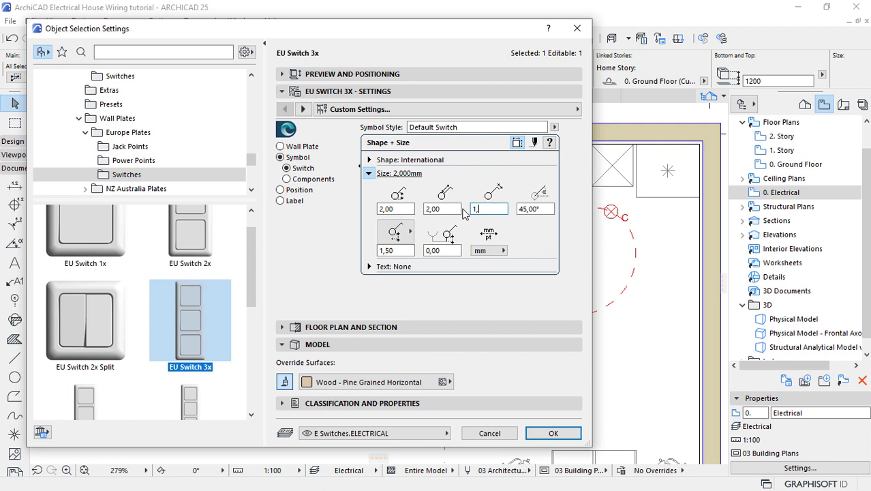
click(382, 251)
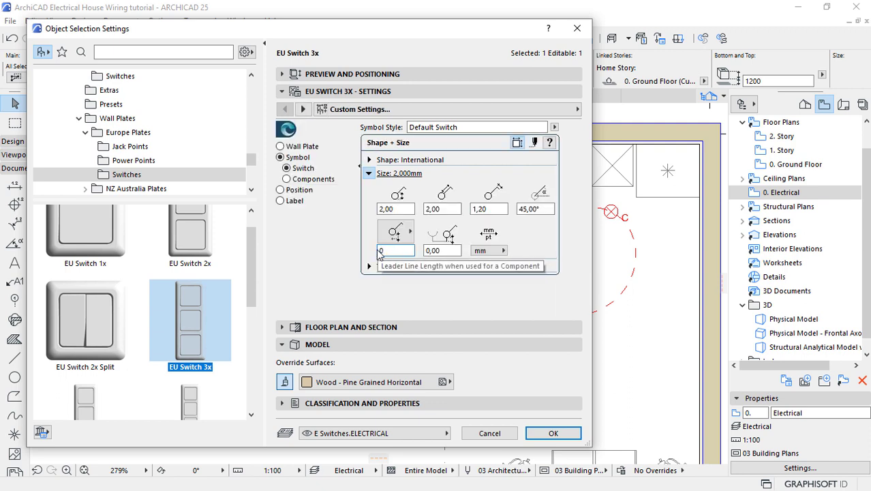
click(443, 250)
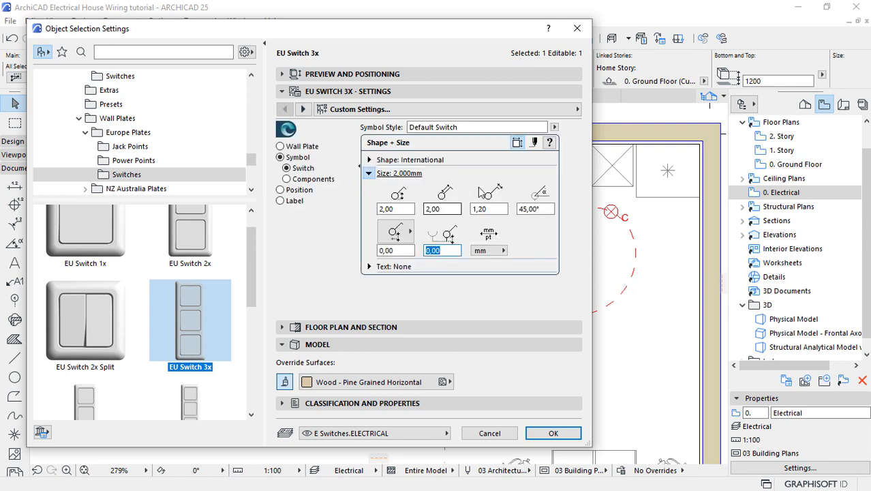
click(379, 266)
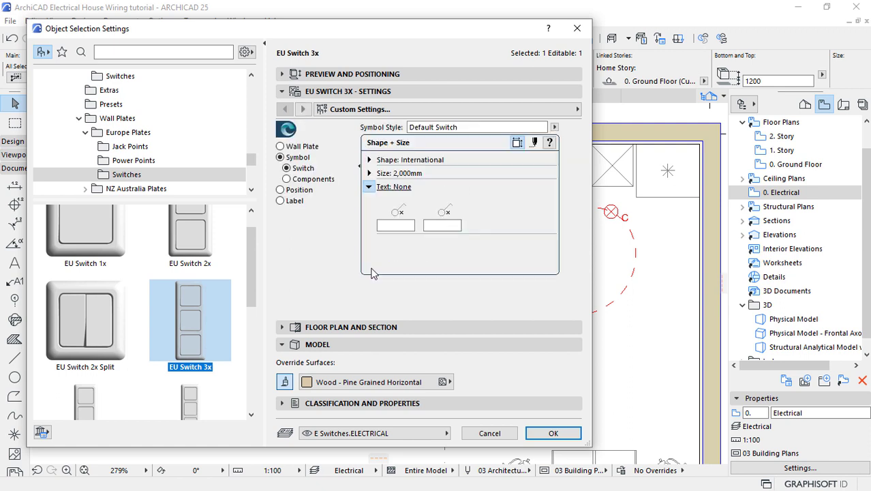
click(379, 161)
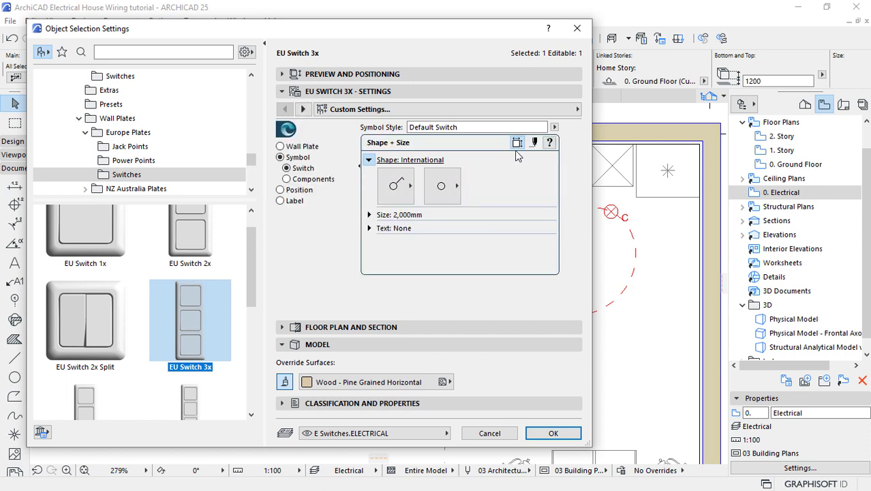
- Set the switch symbol's view style to Detail and enable custom settings for its appearance
click(534, 143)
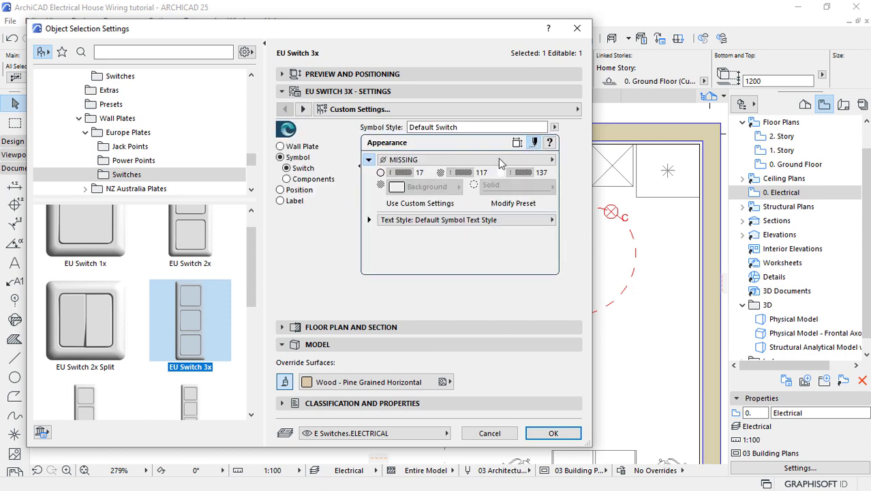
click(386, 161)
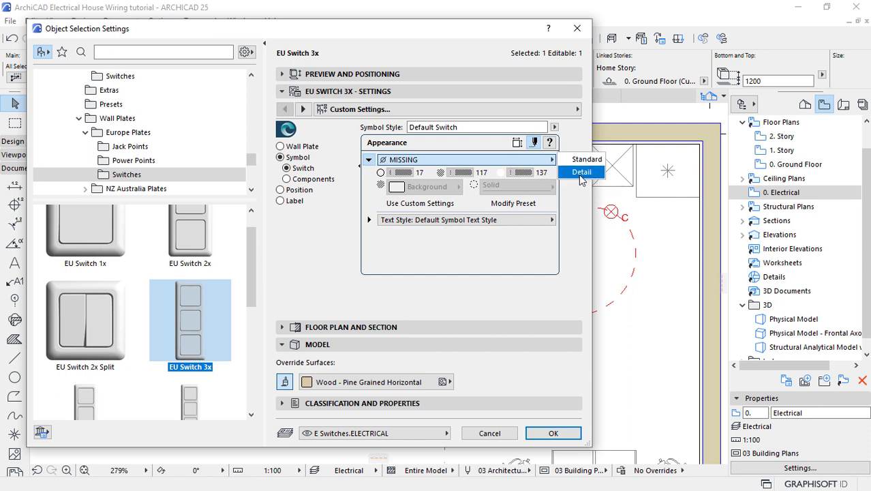
click(582, 172)
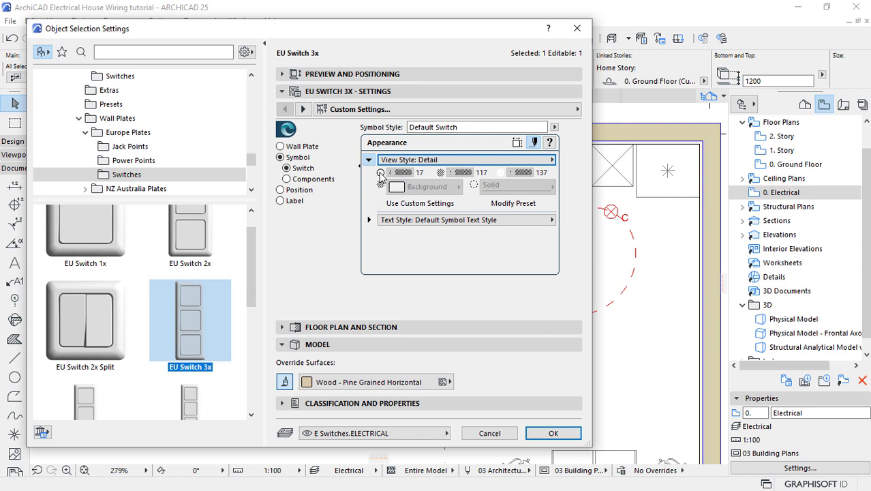
click(486, 161)
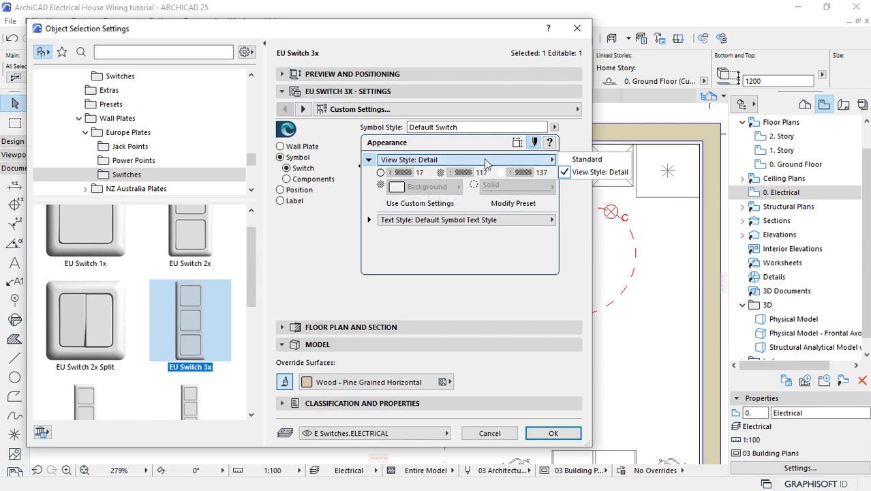
click(427, 168)
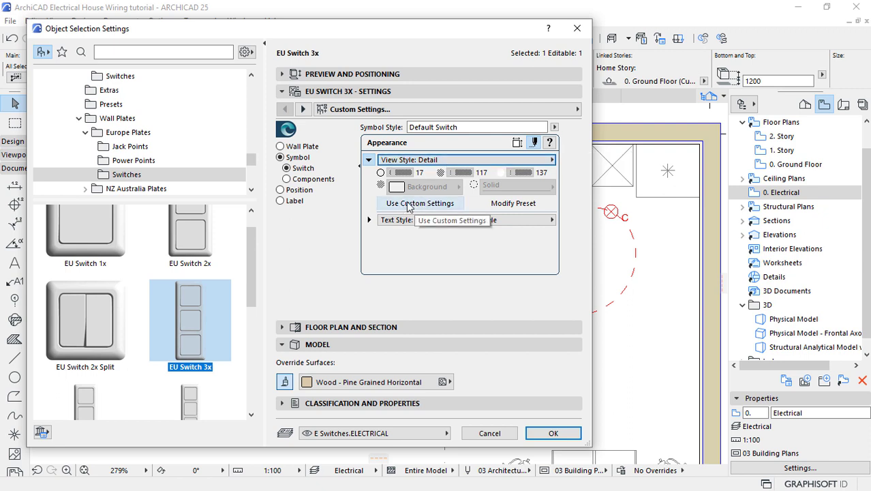
click(409, 208)
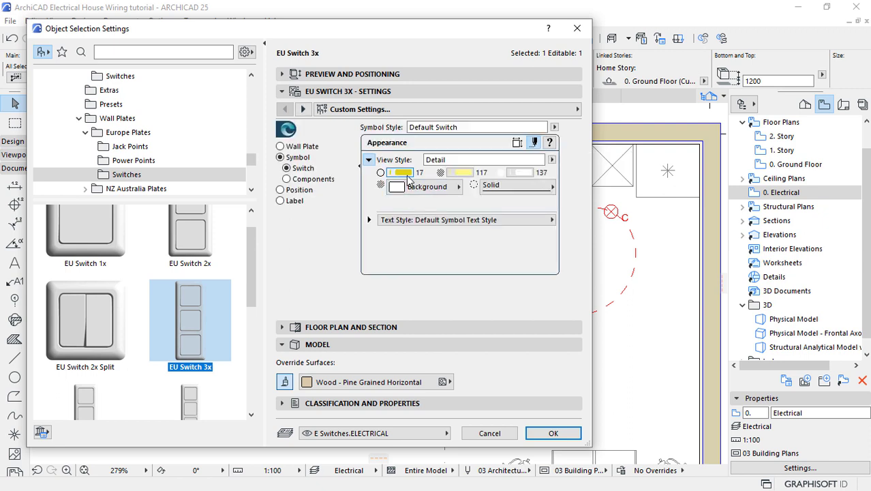
- Set the switch symbol's outline to red pen 20, its fill to grey pen 2, and its fill background to transparent pen 0
click(403, 173)
click(639, 171)
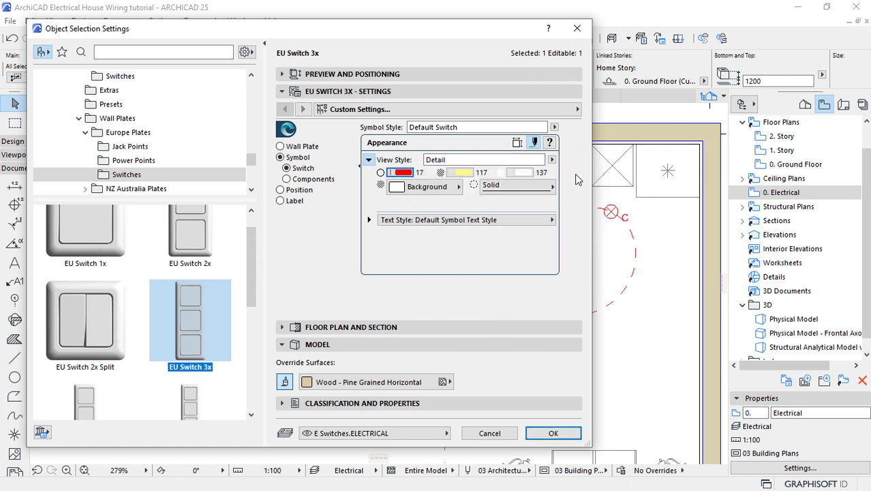
click(464, 174)
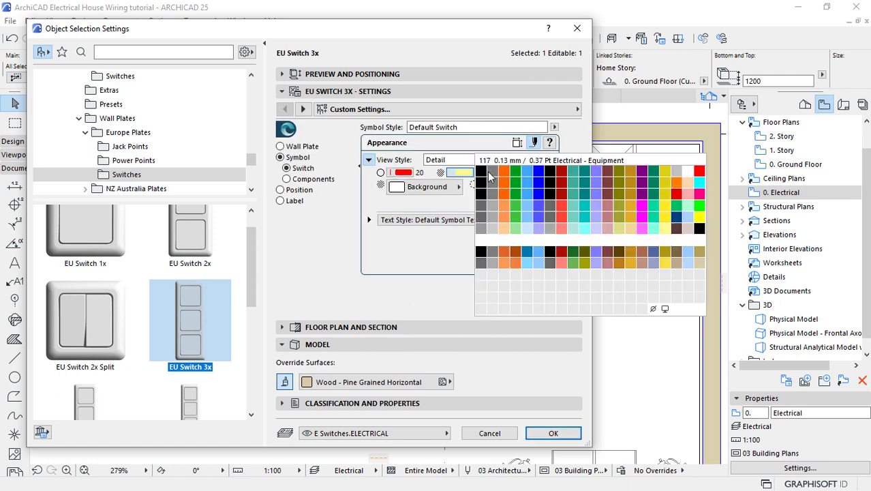
click(699, 174)
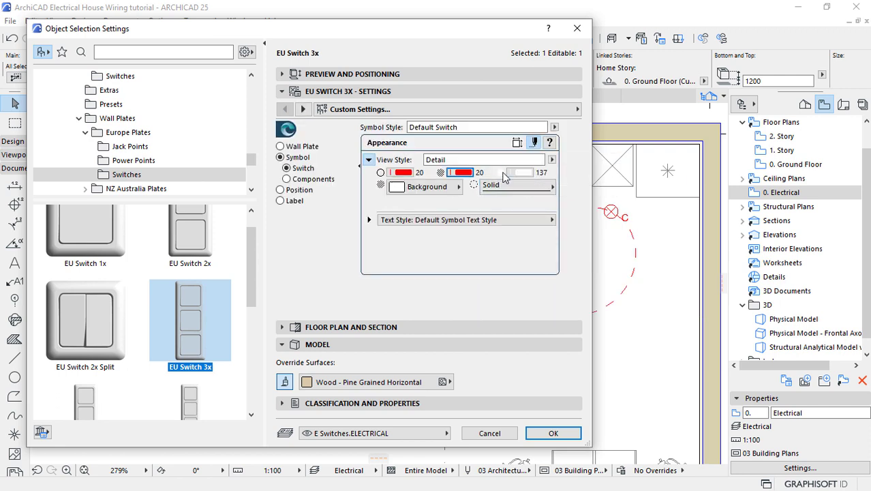
click(519, 172)
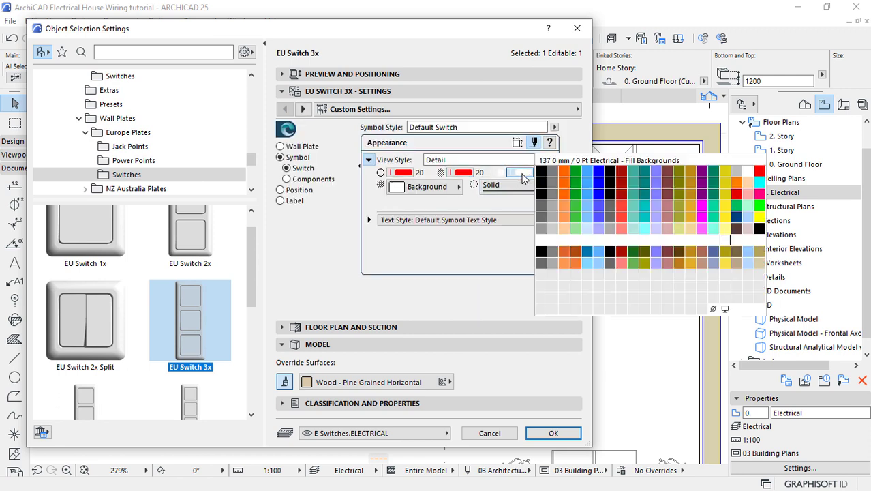
click(713, 309)
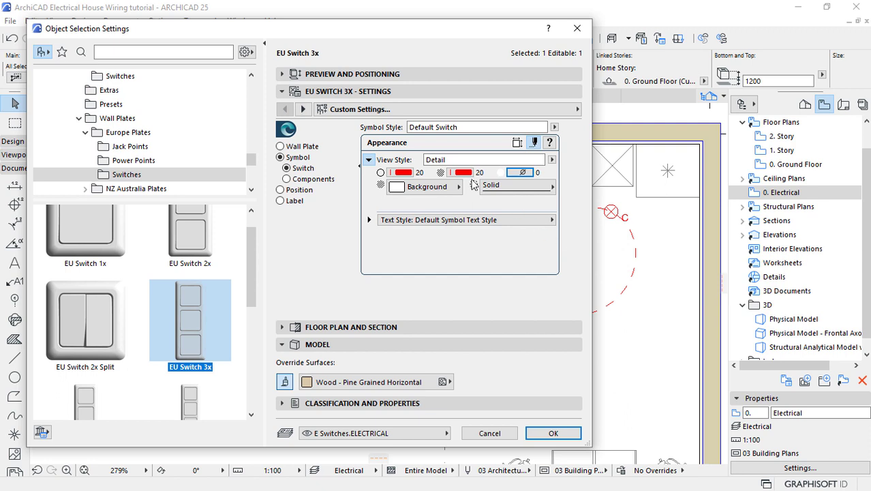
click(463, 172)
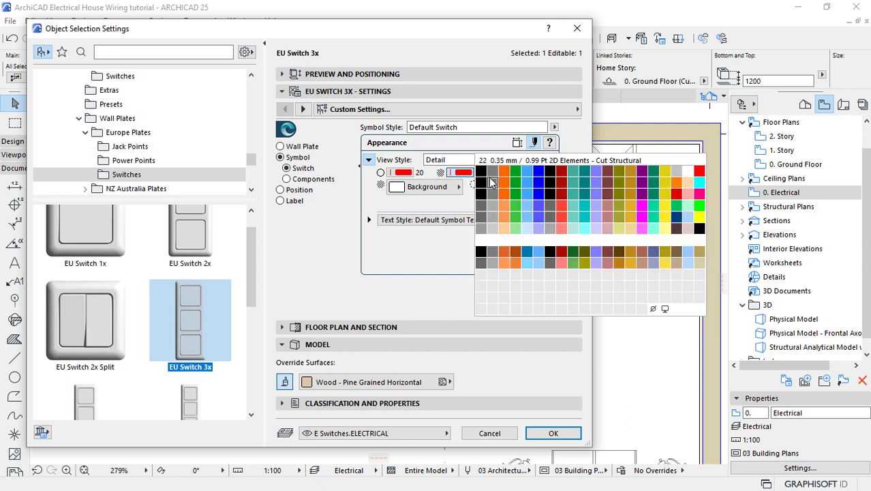
click(493, 174)
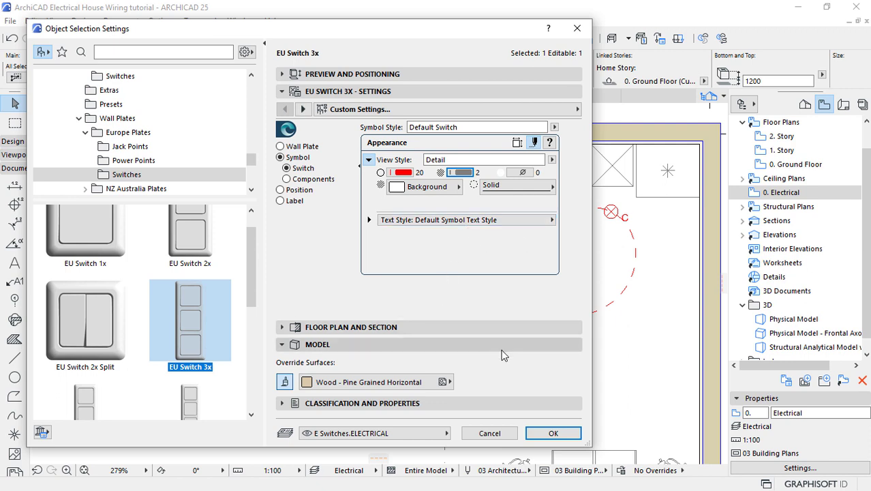
- Customize the symbol's text style with a grey pen and 2 mm text height, and apply the switch settings
click(369, 220)
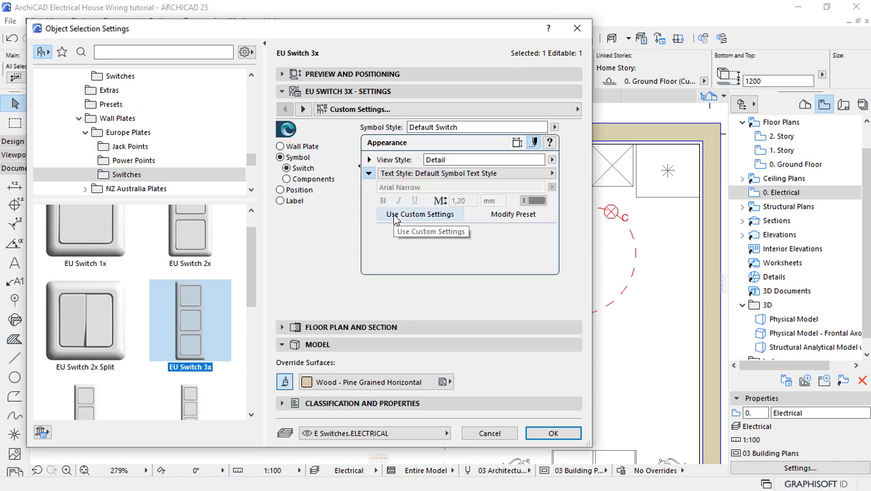
click(394, 215)
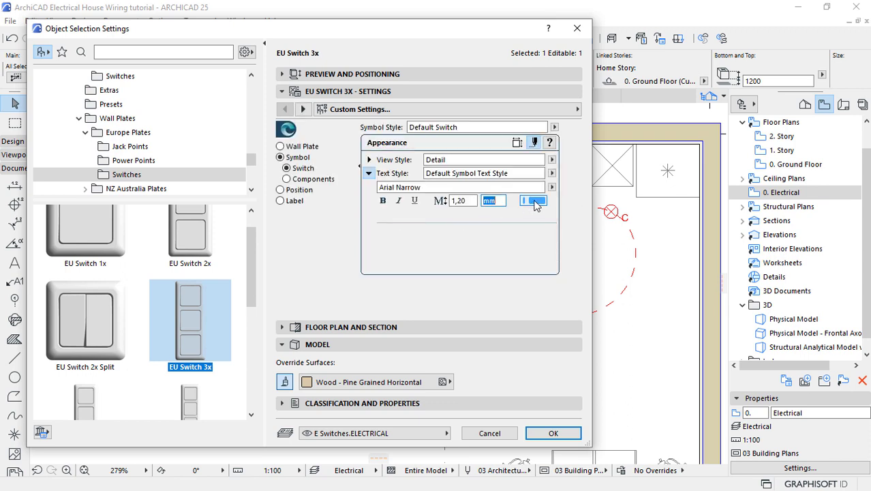
click(534, 202)
click(564, 204)
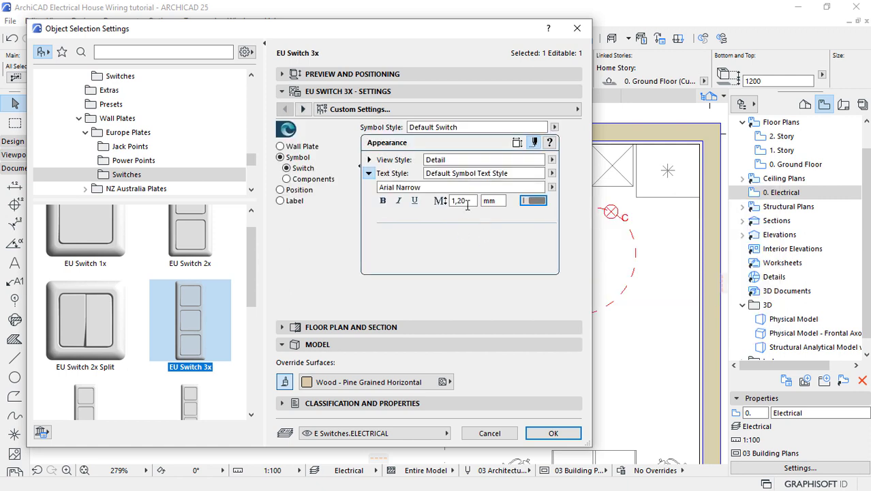
double_click(467, 204)
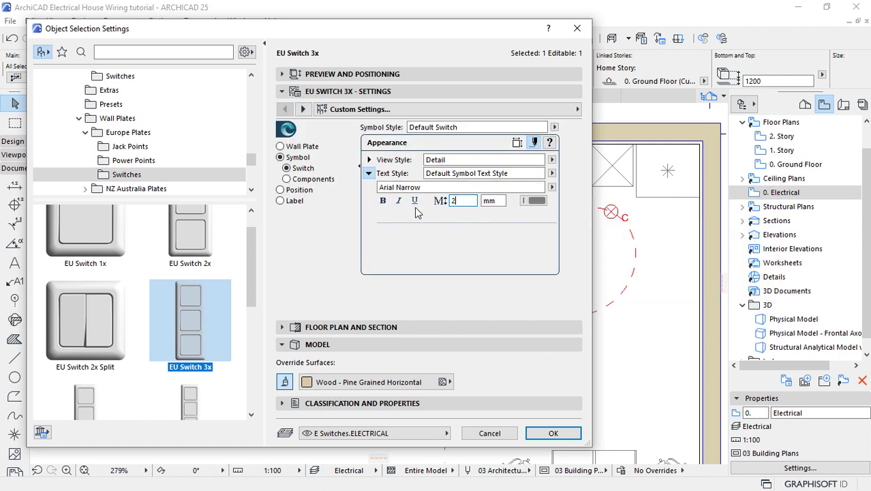
text(2,00)
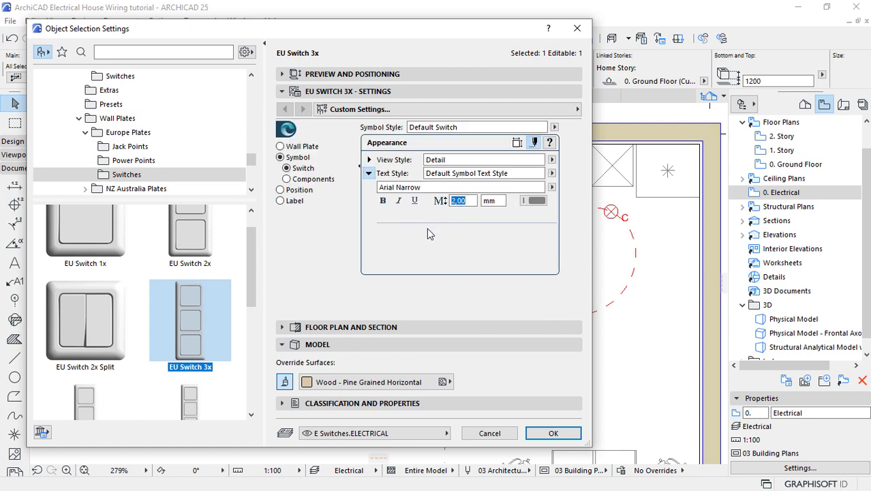
click(535, 433)
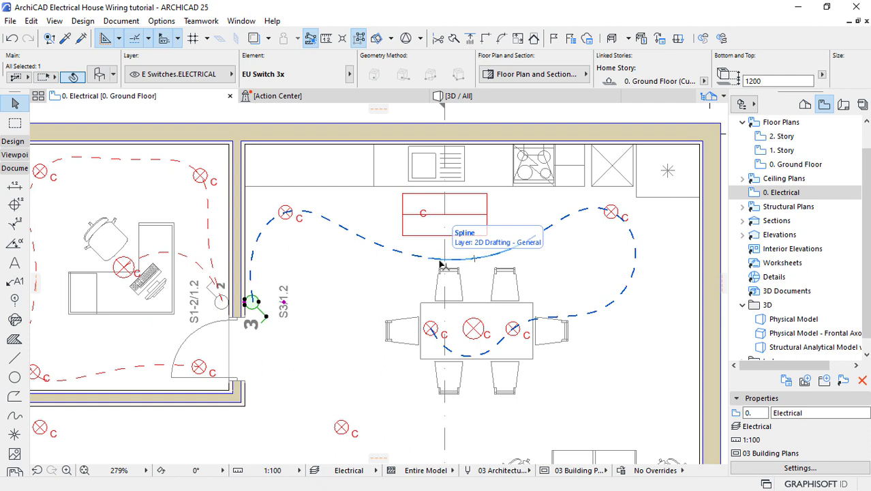
- Draw a curved wiring spline from the kitchen-side switch to the rectangular kitchen ceiling light, matching the existing red dashed spline's parameters
click(325, 319)
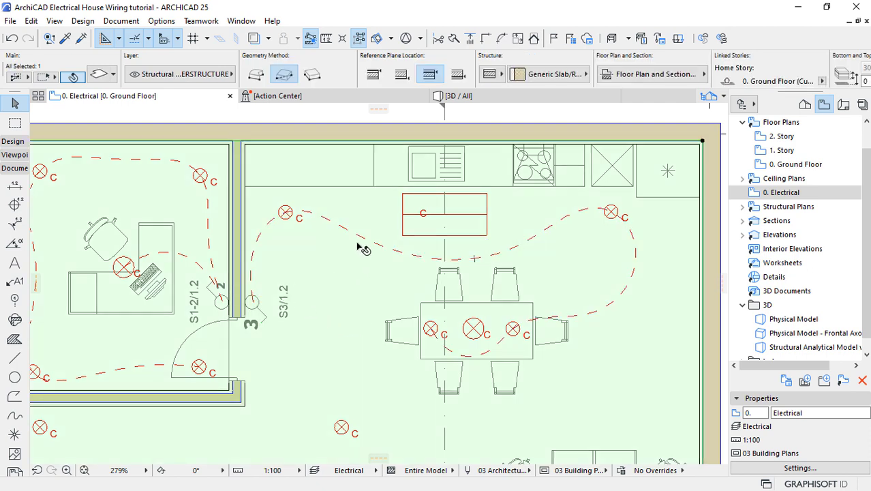
key(Escape)
alt+click(362, 237)
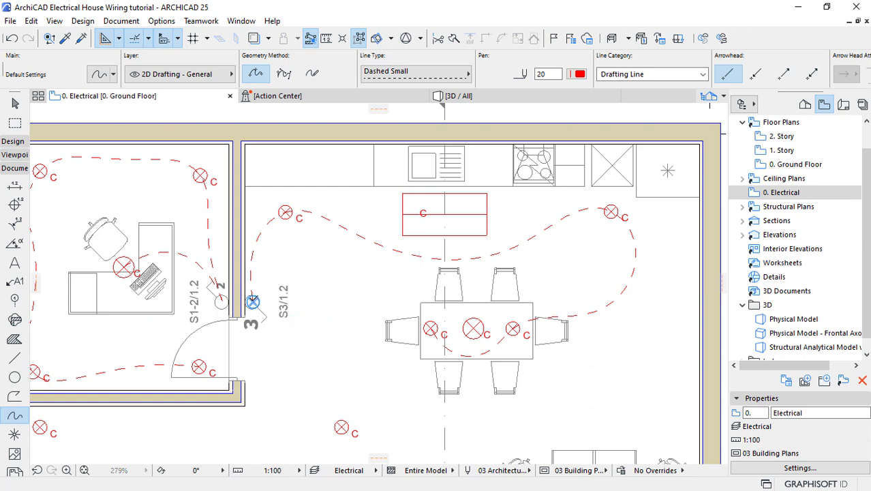
click(252, 301)
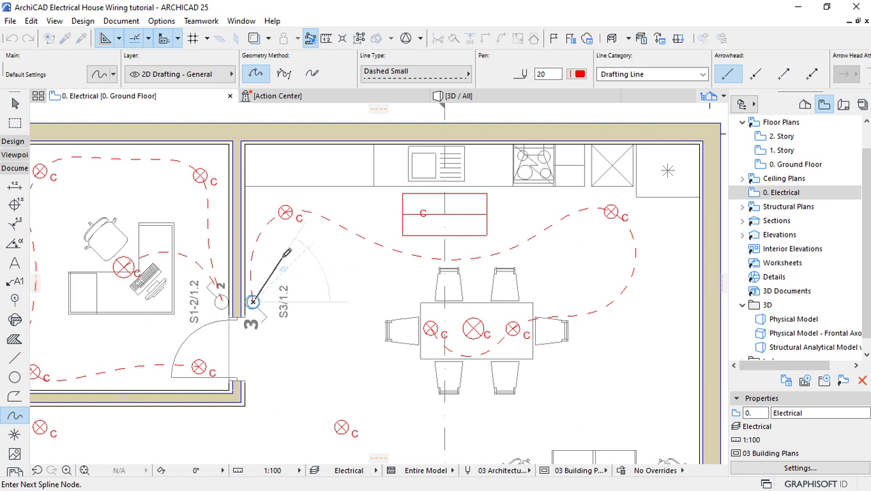
click(356, 272)
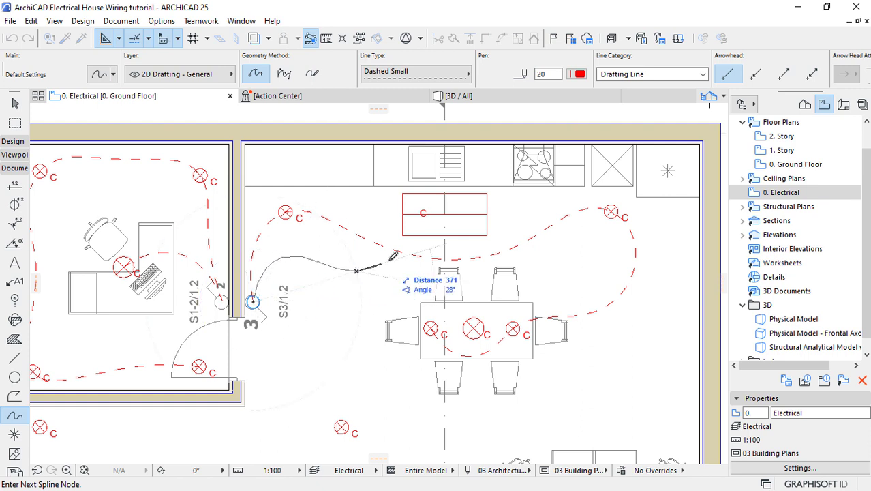
double_click(447, 211)
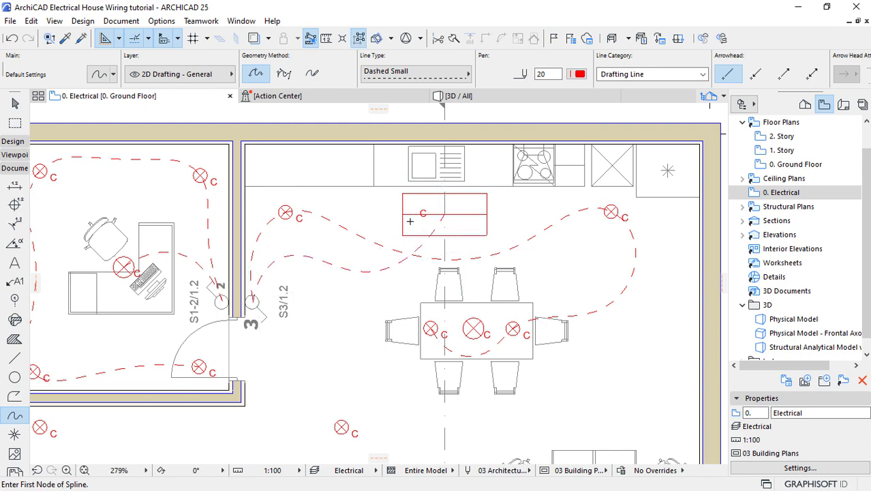
scroll(411, 248, down, 1)
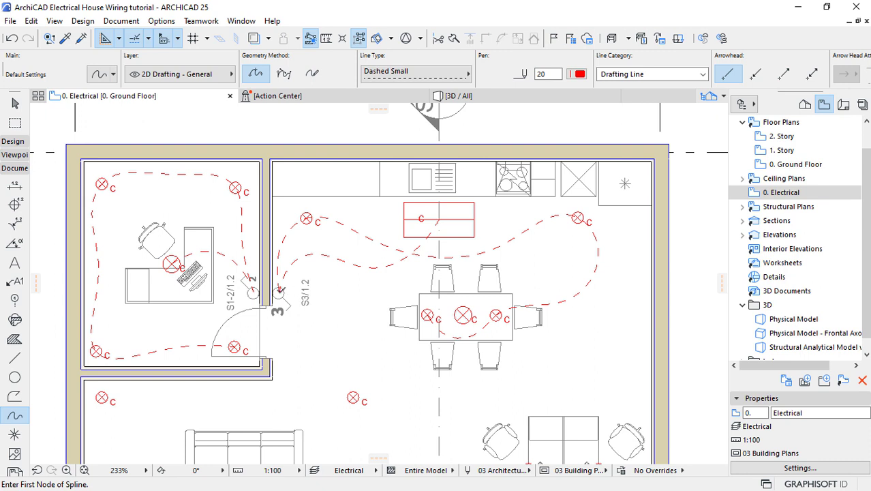
- Draw a curved red dashed wiring spline from the kitchen-side switch to the large ceiling light above the dining table
click(278, 292)
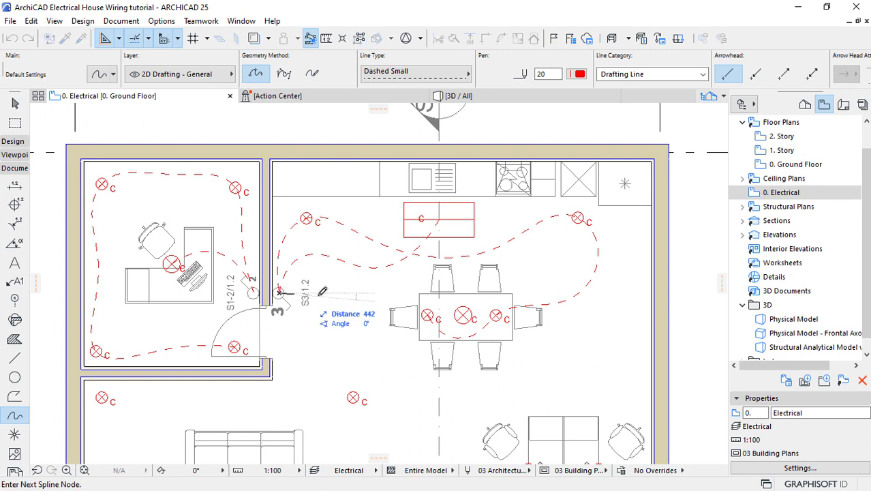
click(396, 280)
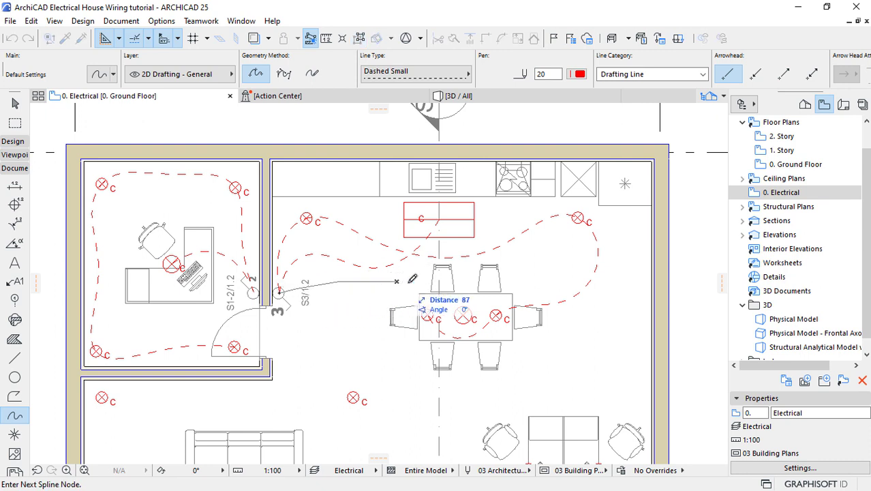
double_click(464, 312)
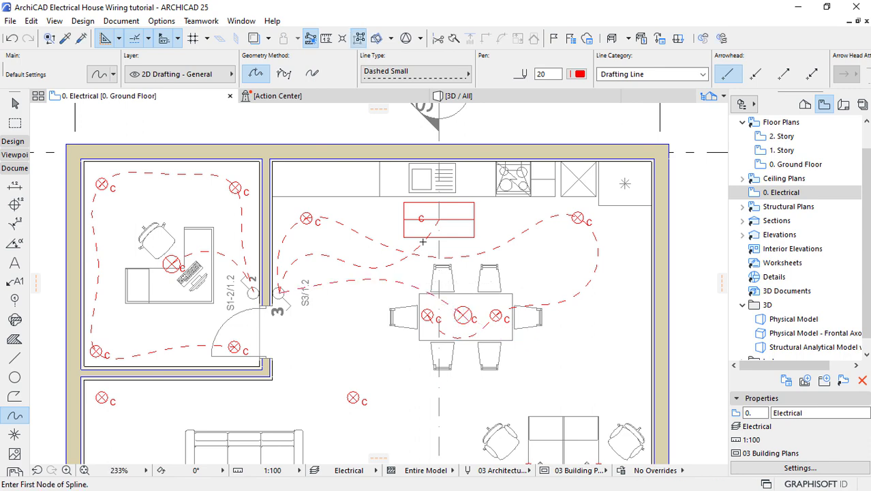
- Review the switch wiring and the ceiling light layout across the kitchen, living area and shared desks
scroll(444, 166, down, 4)
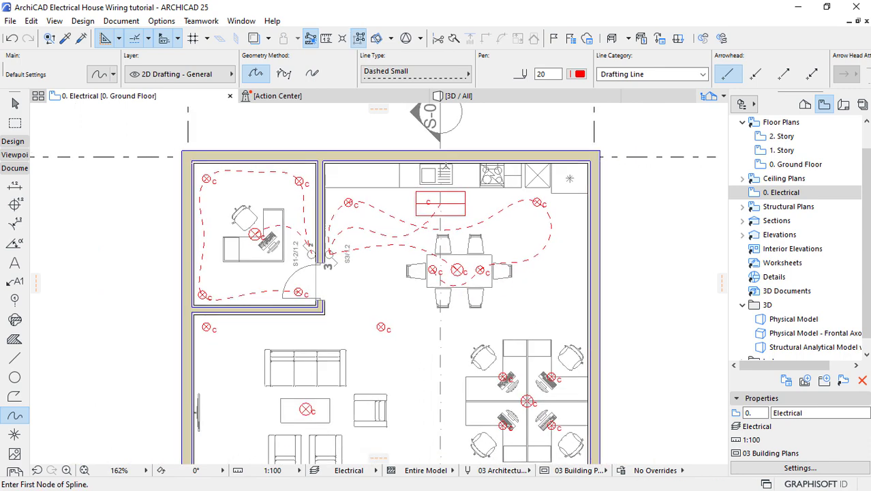
scroll(448, 244, down, 2)
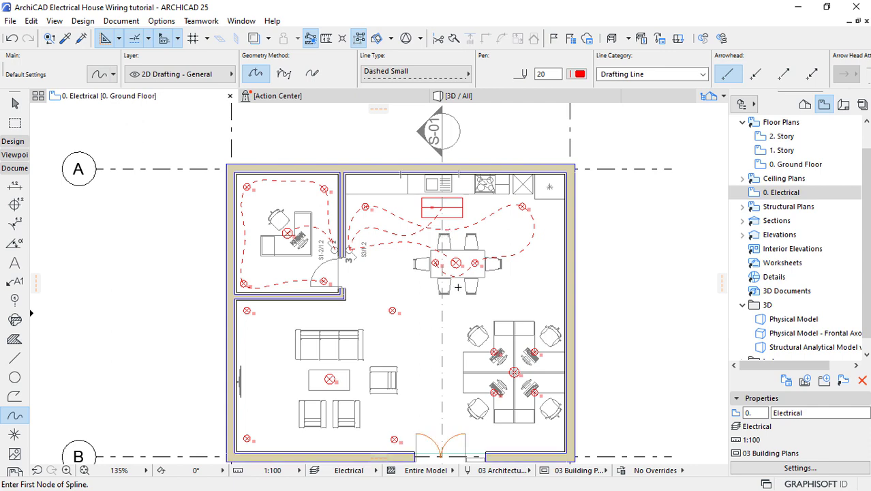
scroll(458, 290, up, 2)
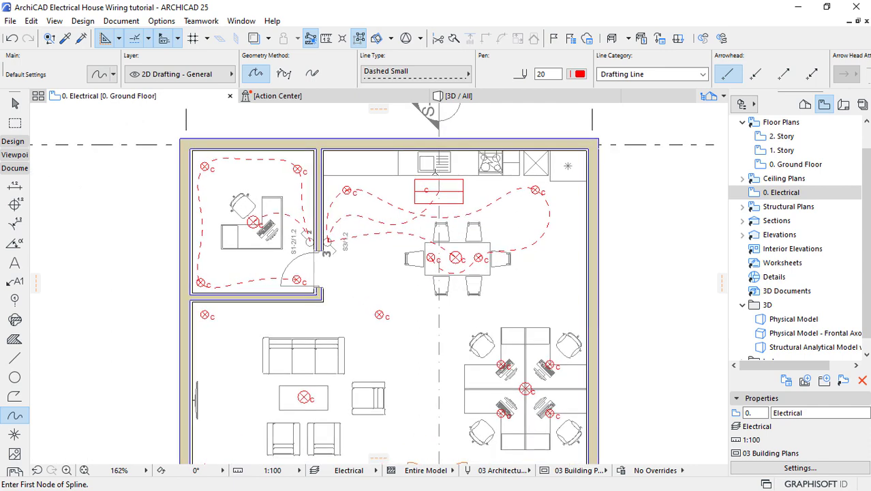
scroll(426, 182, up, 4)
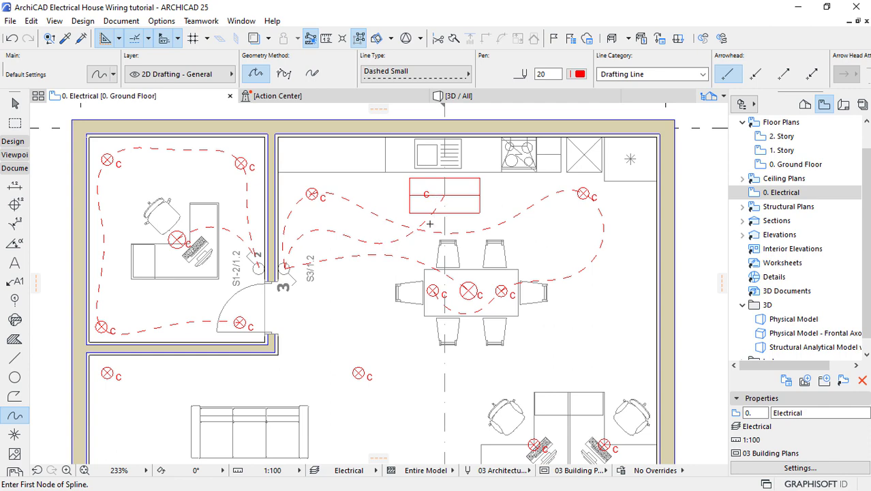
scroll(455, 158, down, 3)
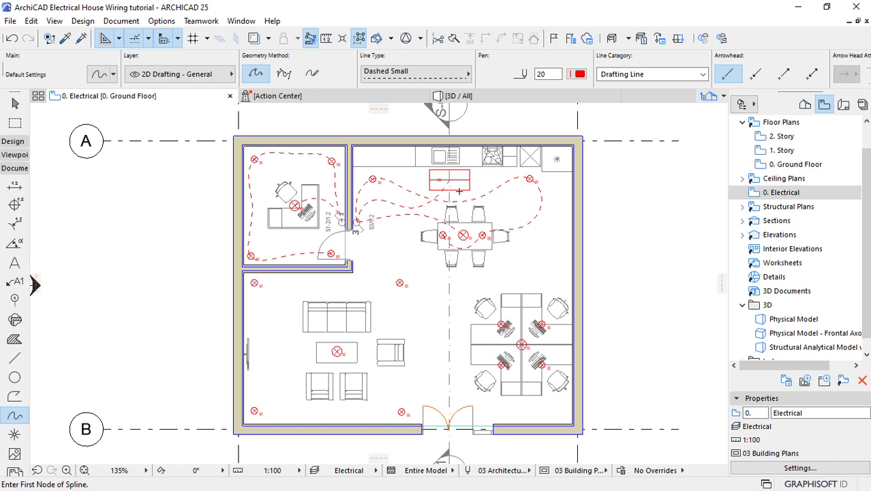
scroll(448, 329, up, 1)
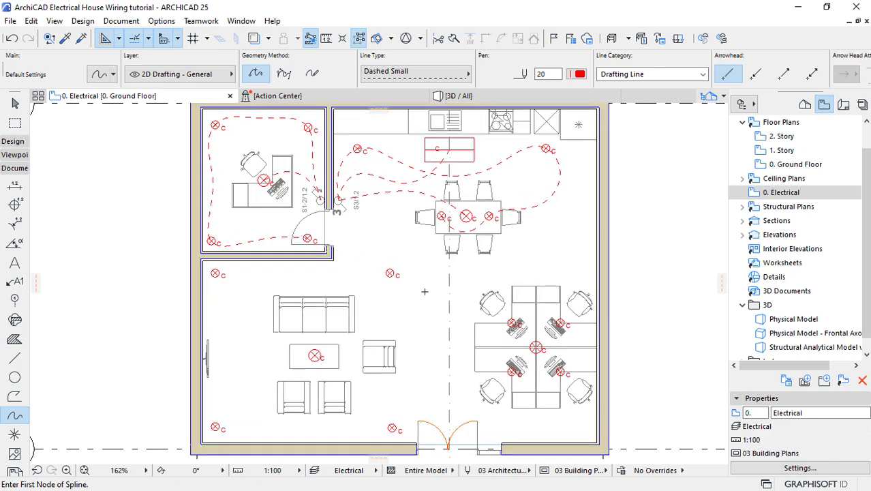
scroll(423, 247, down, 1)
scroll(274, 275, up, 3)
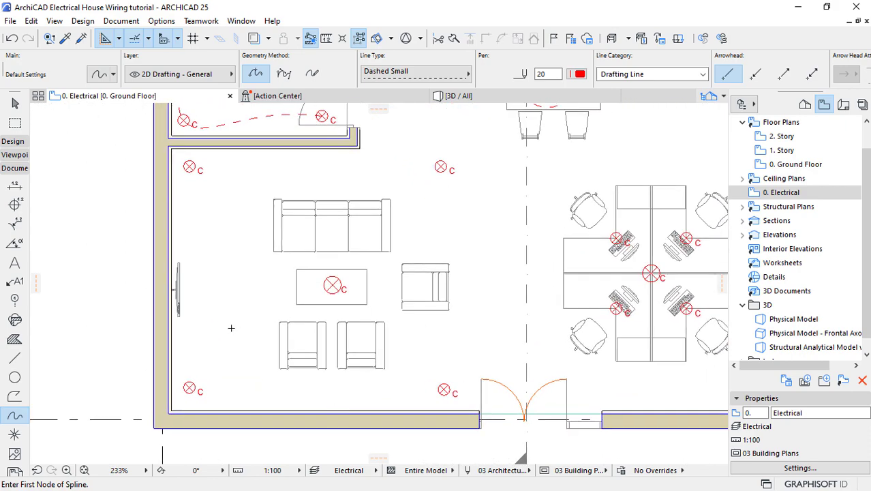
scroll(239, 339, down, 1)
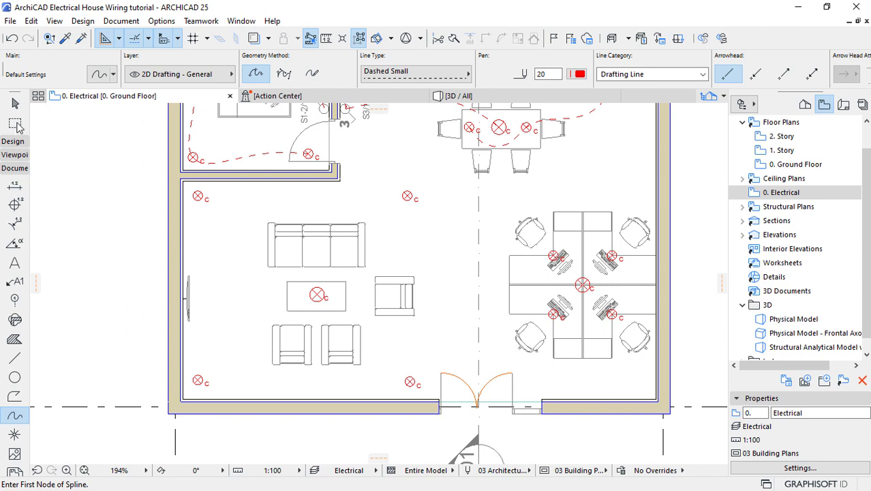
- Copy the office's EU Switch 2x Split onto the inner face of the living-area wall beside the double entrance door
click(15, 102)
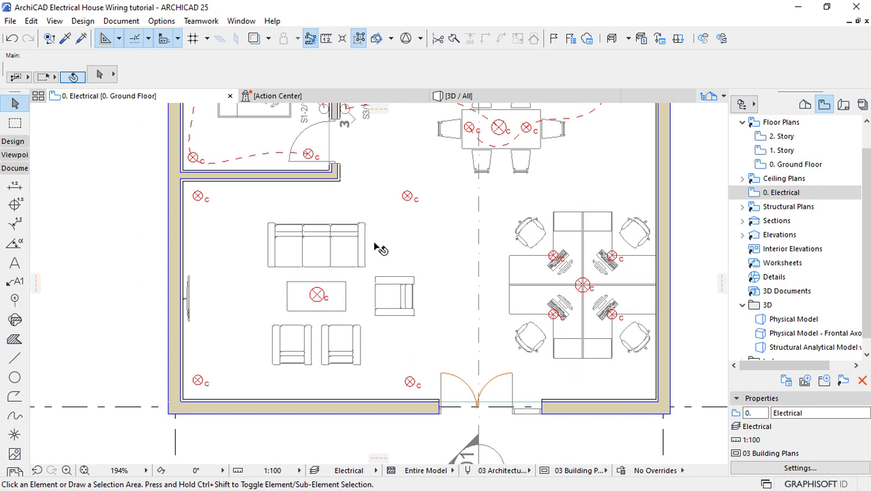
scroll(326, 250, down, 3)
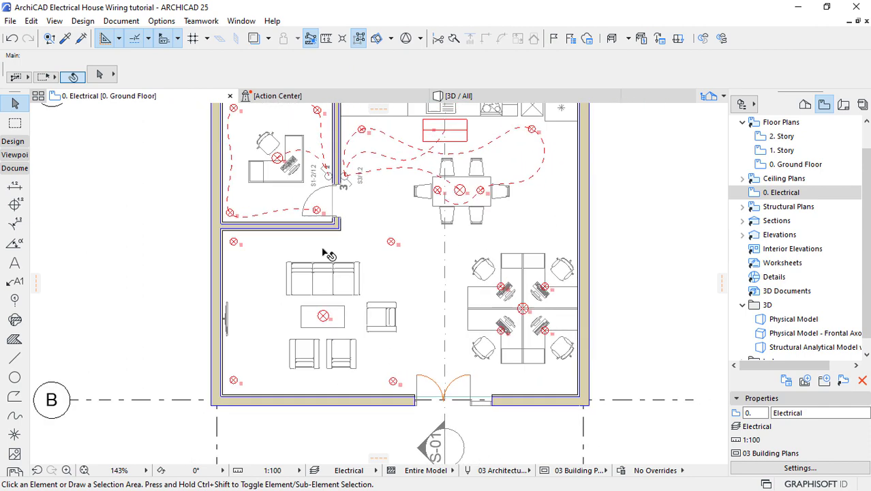
scroll(327, 185, up, 5)
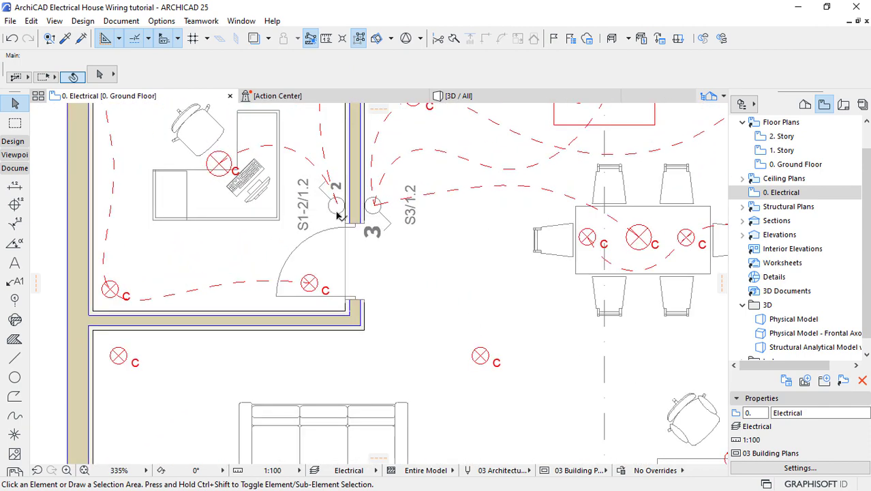
click(335, 208)
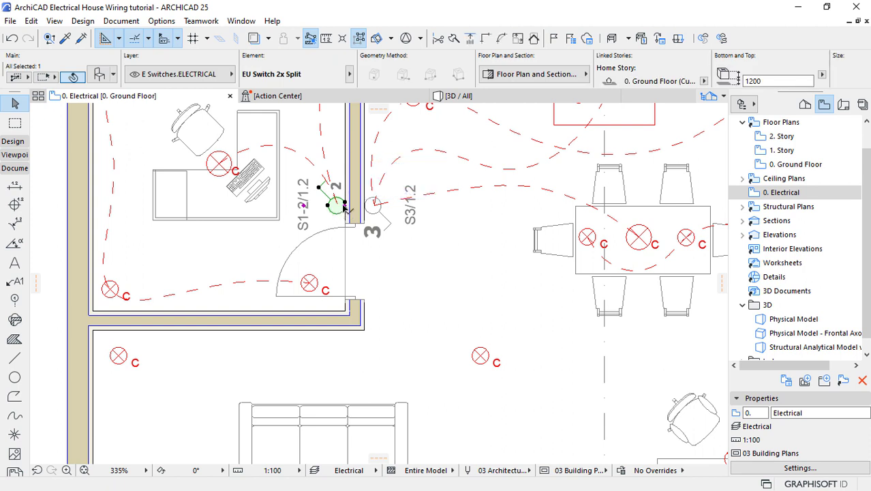
click(345, 206)
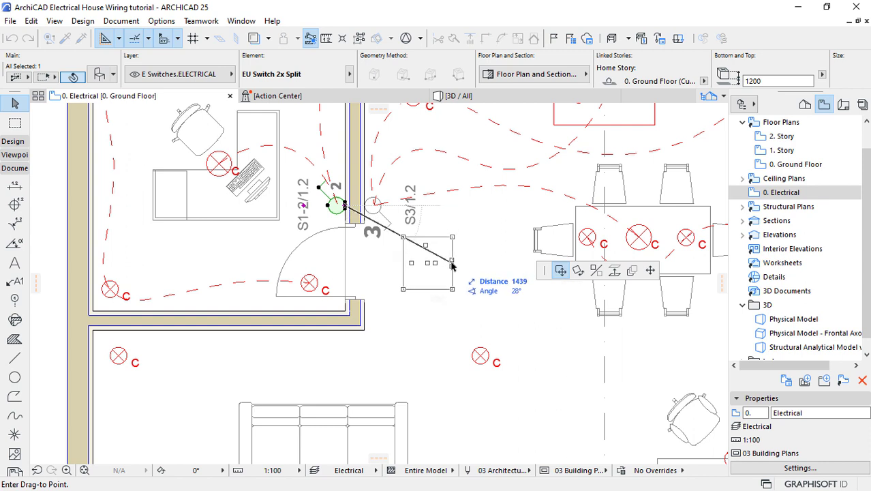
key(ctrl)
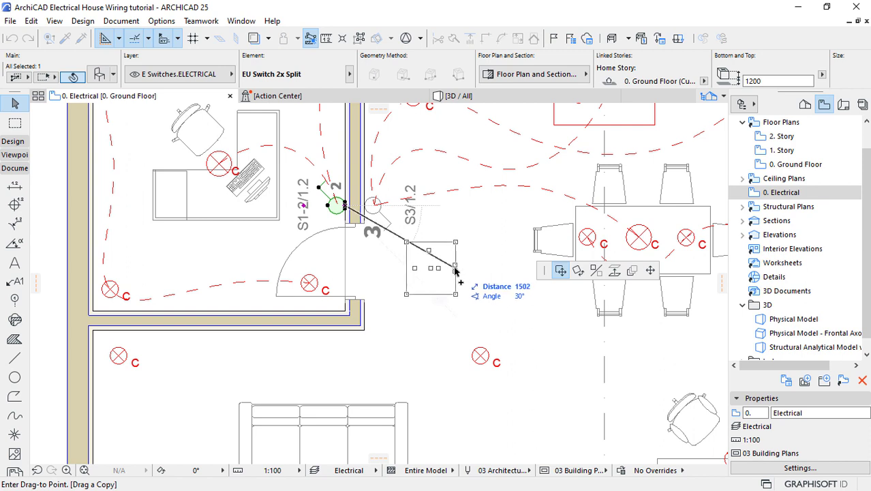
scroll(426, 159, down, 4)
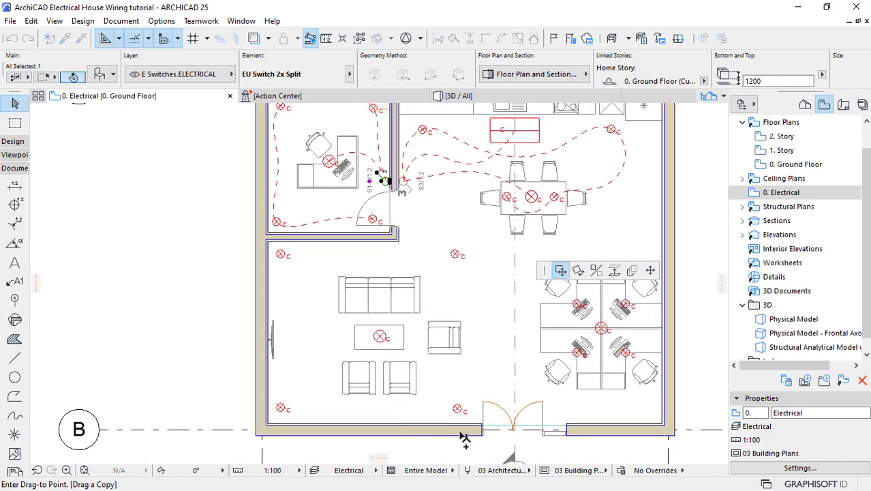
scroll(462, 437, up, 4)
scroll(465, 429, up, 3)
scroll(453, 409, down, 1)
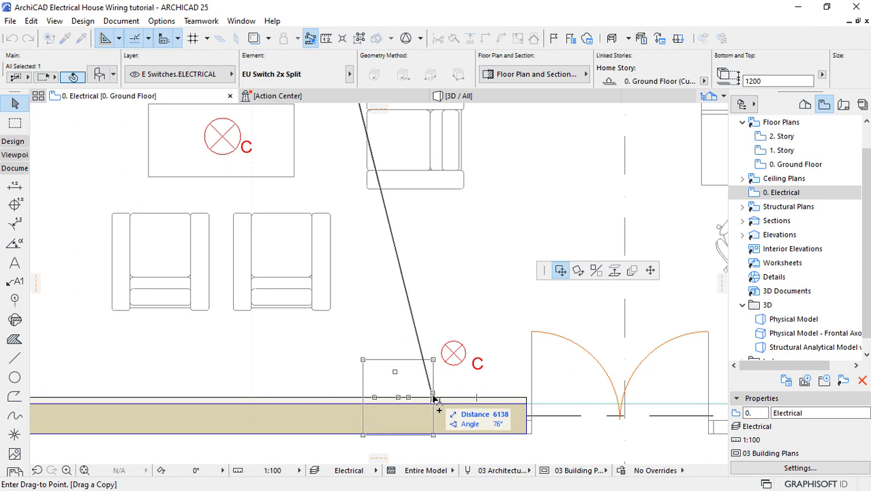
click(432, 400)
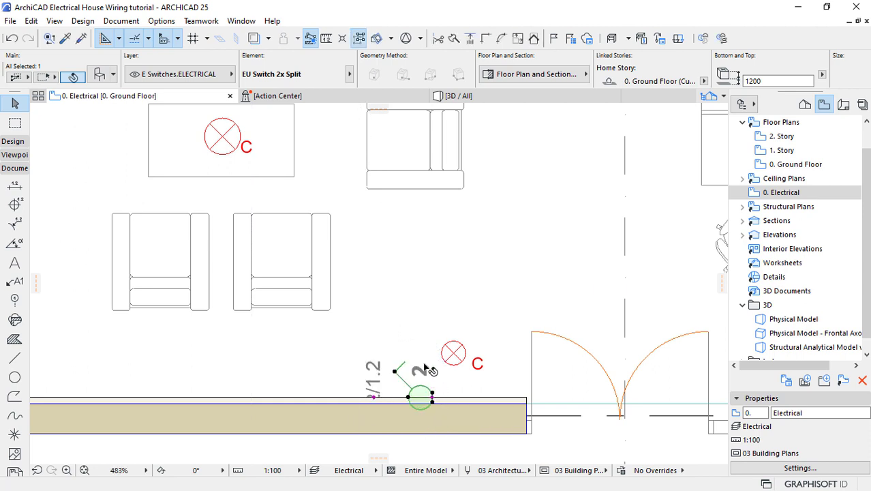
- Rotate the copied switch 90° clockwise about its wall attachment point so that it faces into the living area
scroll(432, 403, up, 1)
scroll(431, 403, up, 3)
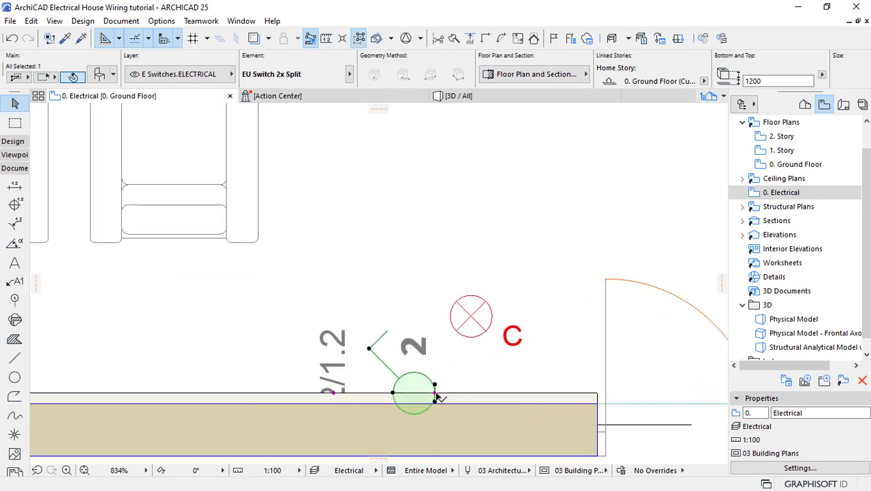
click(435, 397)
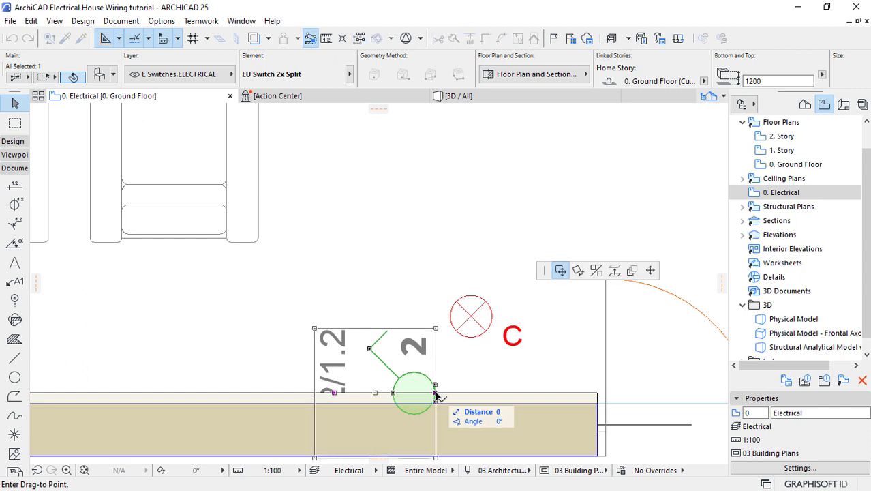
click(577, 271)
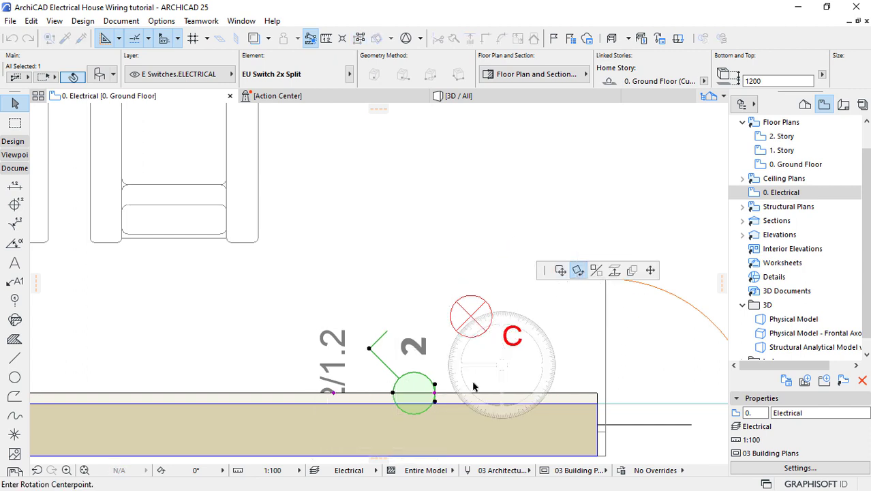
click(435, 393)
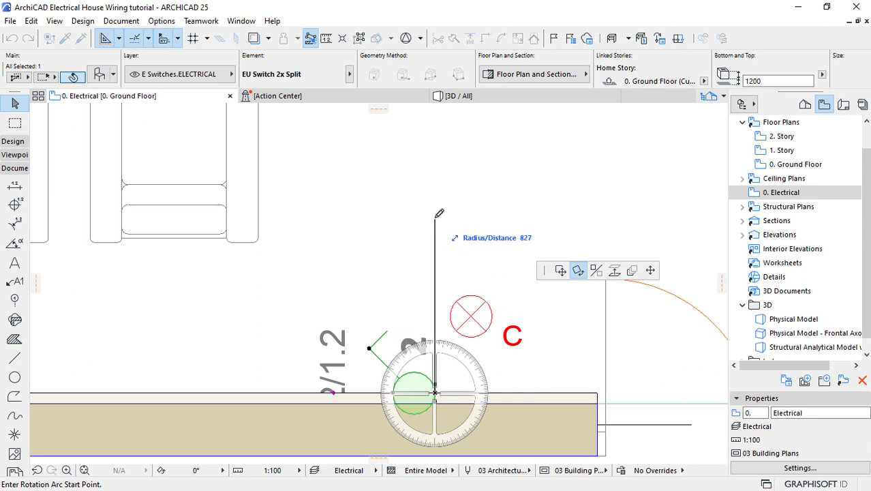
click(436, 197)
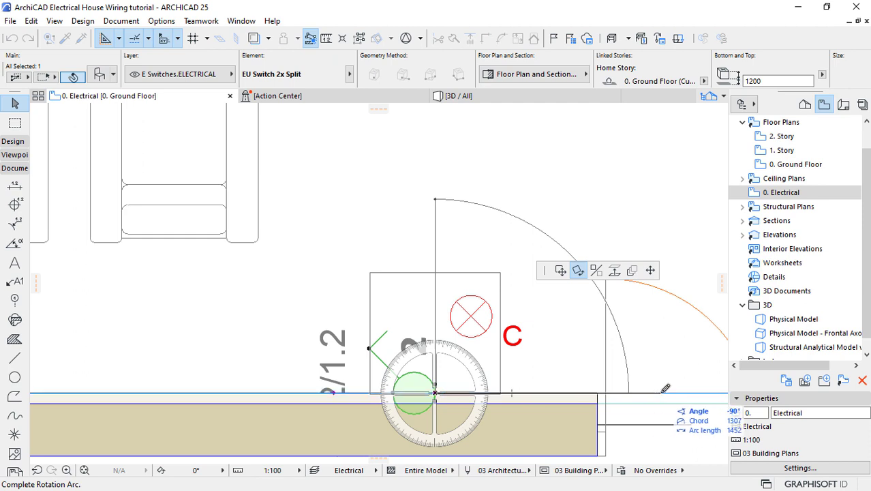
click(634, 391)
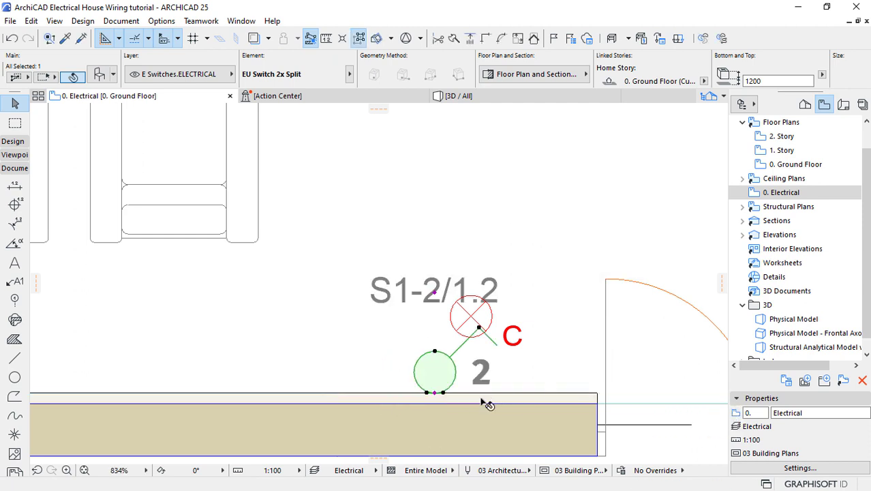
- Move the rotated switch along the entrance wall, away from the double door and clear of the nearby ceiling light, and deselect it
scroll(413, 259, down, 3)
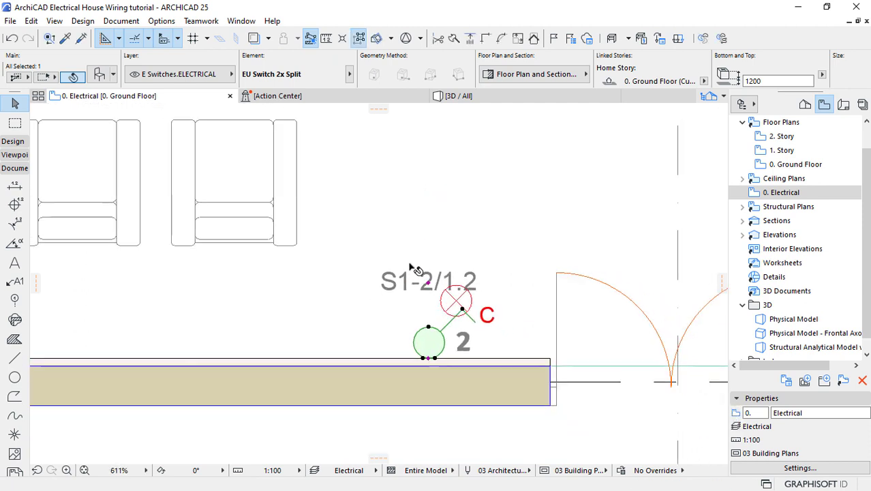
click(425, 336)
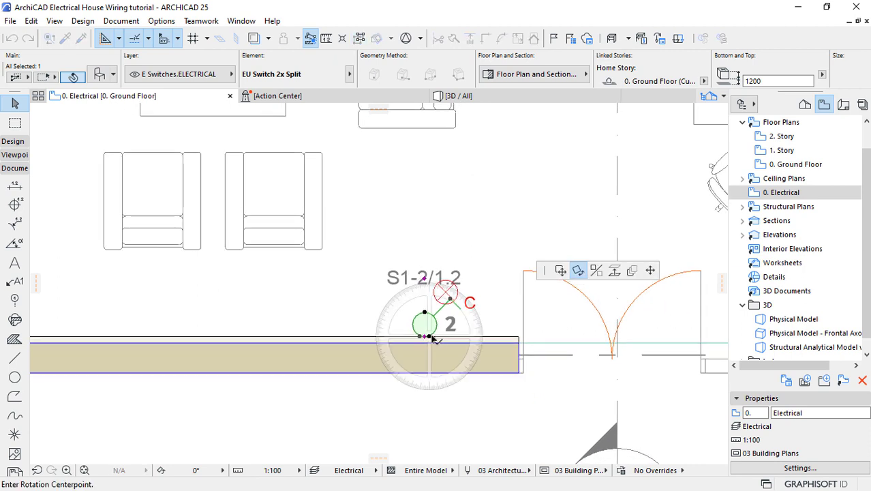
click(557, 275)
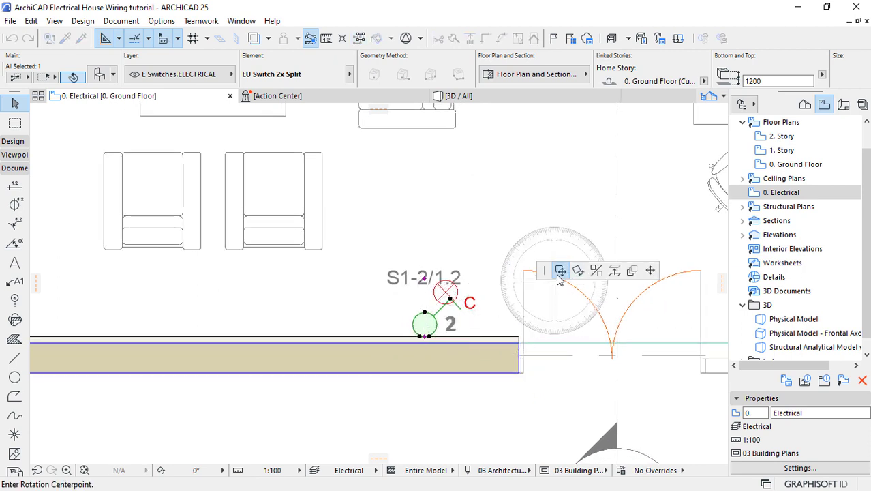
click(381, 336)
scroll(409, 341, down, 5)
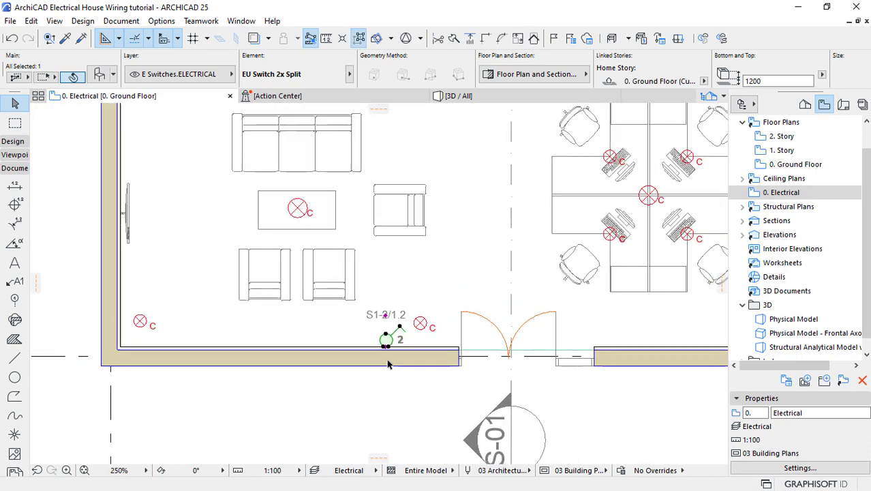
scroll(371, 385, down, 3)
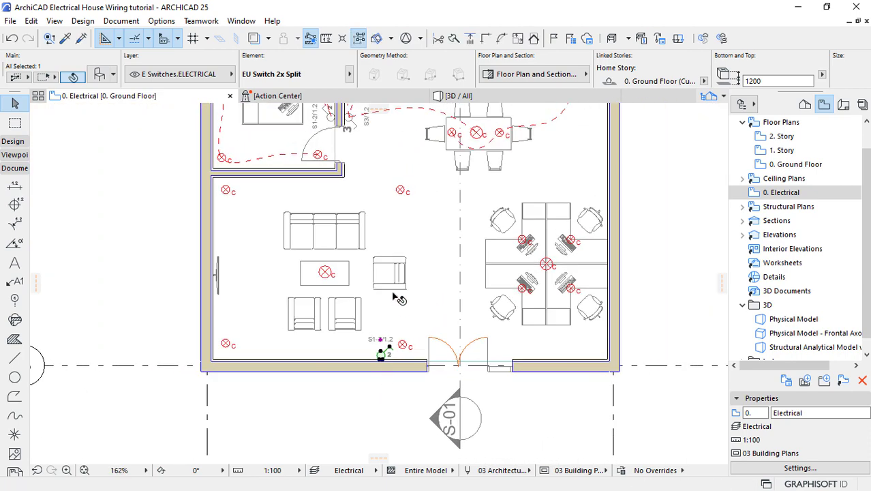
scroll(399, 298, up, 3)
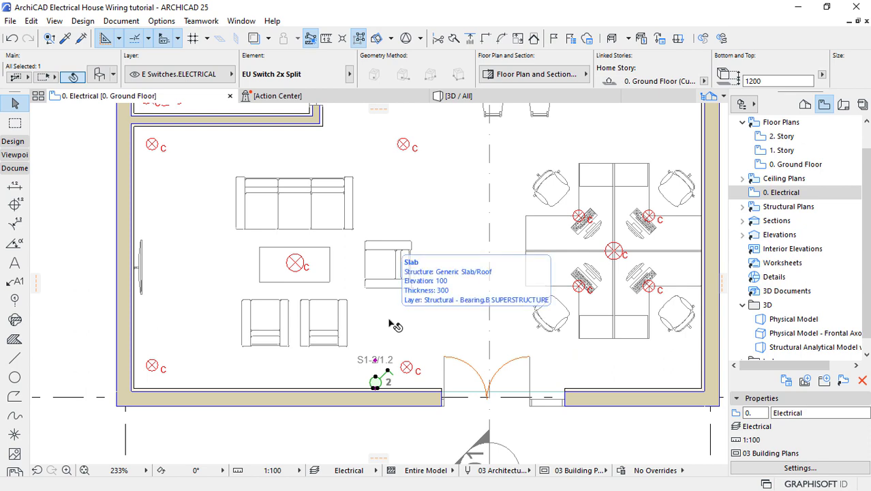
scroll(387, 404, down, 1)
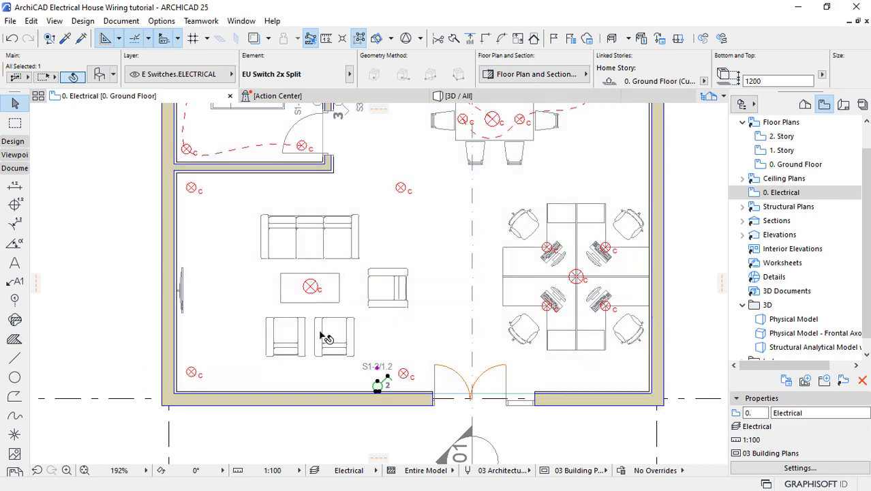
scroll(320, 340, down, 2)
scroll(332, 170, up, 2)
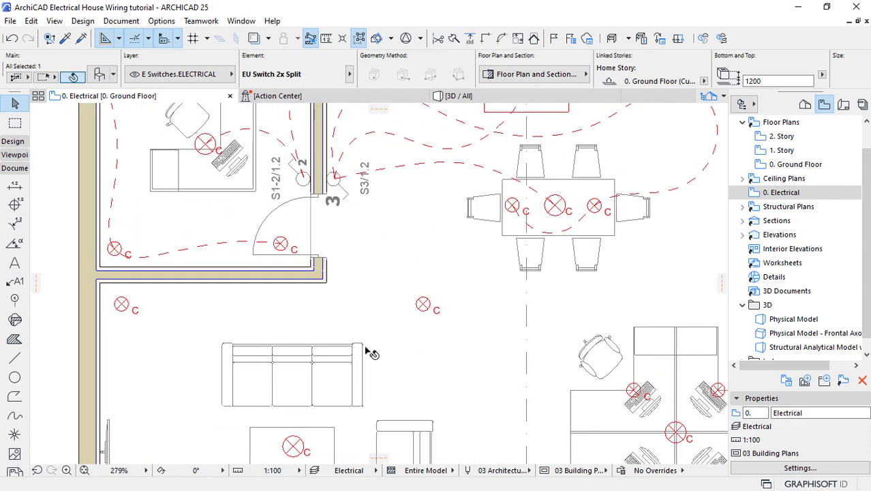
key(Escape)
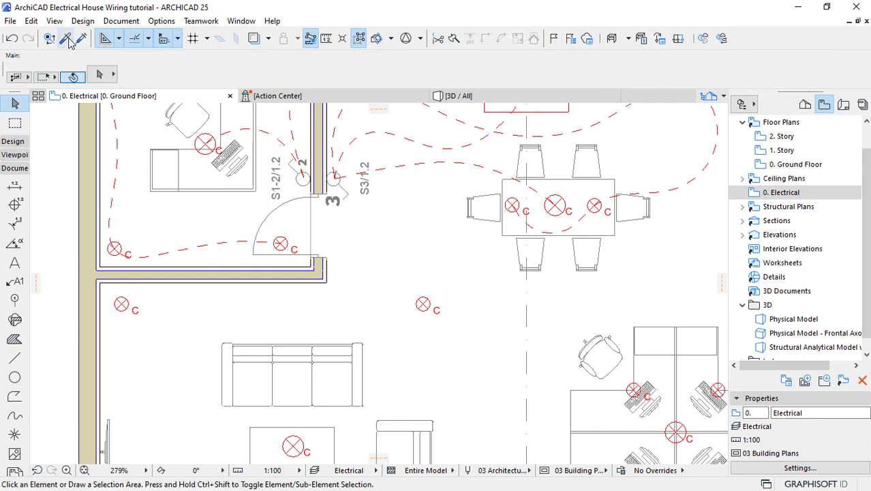
- Transfer the settings of the EU Switch 3x outside the office door to the switch beside the double entrance door
alt+click(345, 175)
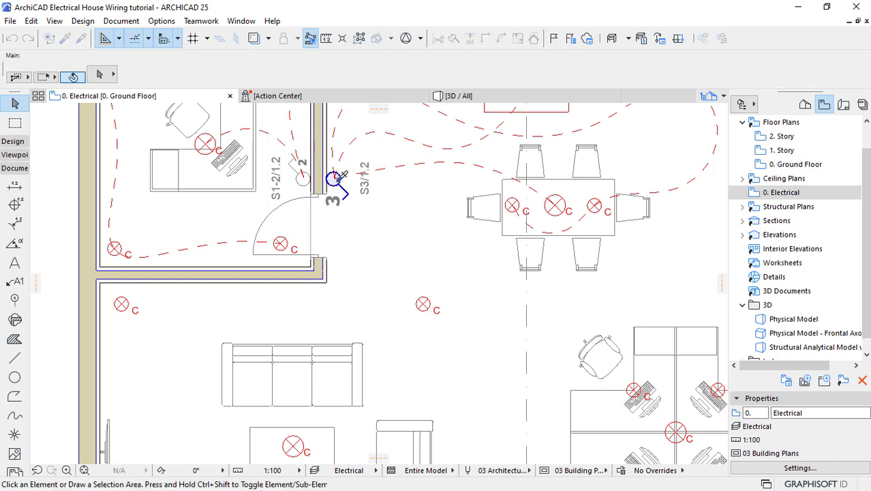
scroll(392, 128, down, 3)
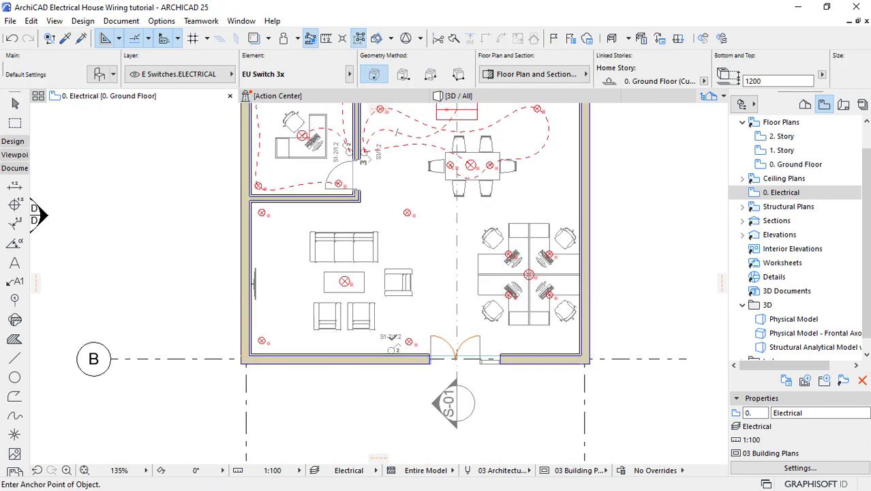
scroll(291, 248, up, 4)
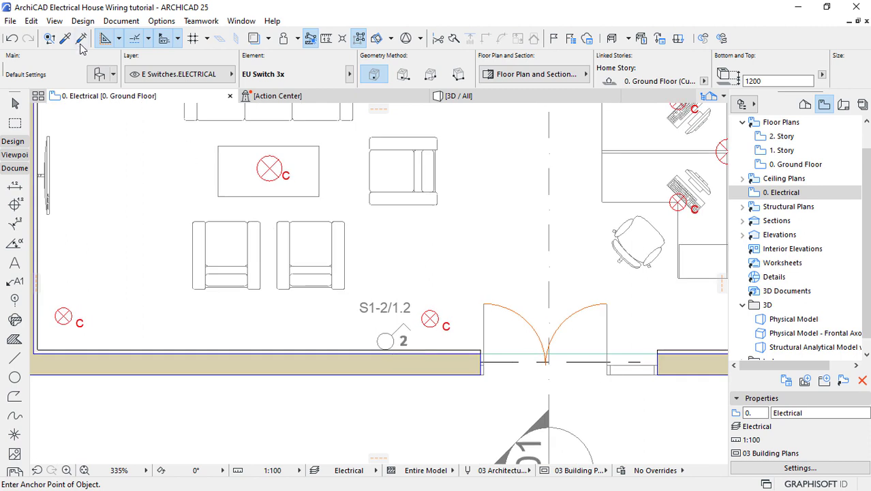
click(81, 43)
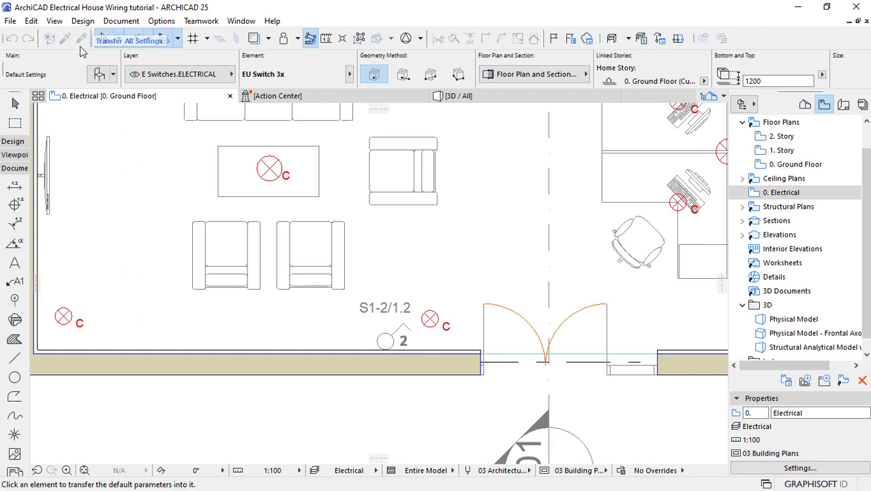
click(389, 337)
key(Escape)
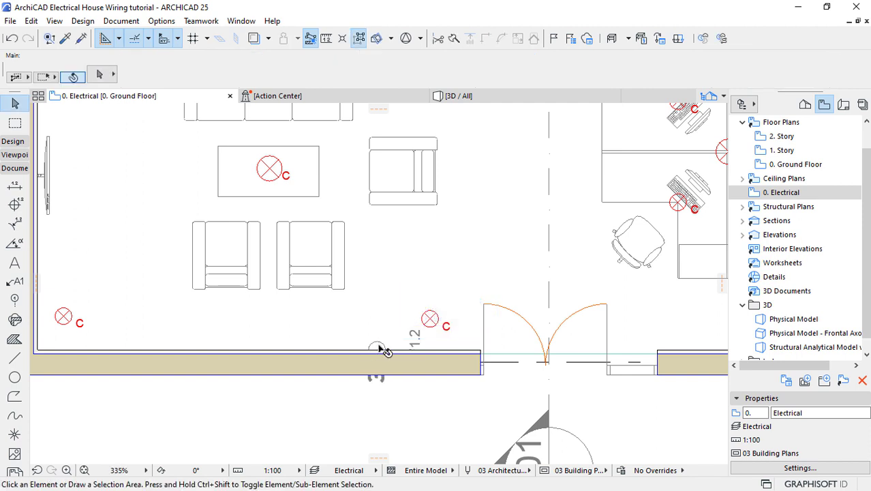
- Rotate the entrance EU Switch 3x 90° counterclockwise about its wall attachment point so that it faces into the living area
click(381, 350)
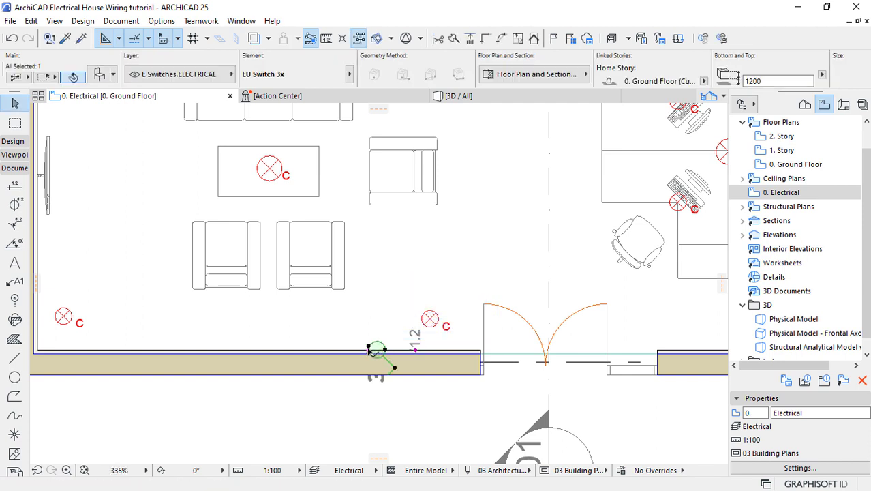
click(369, 350)
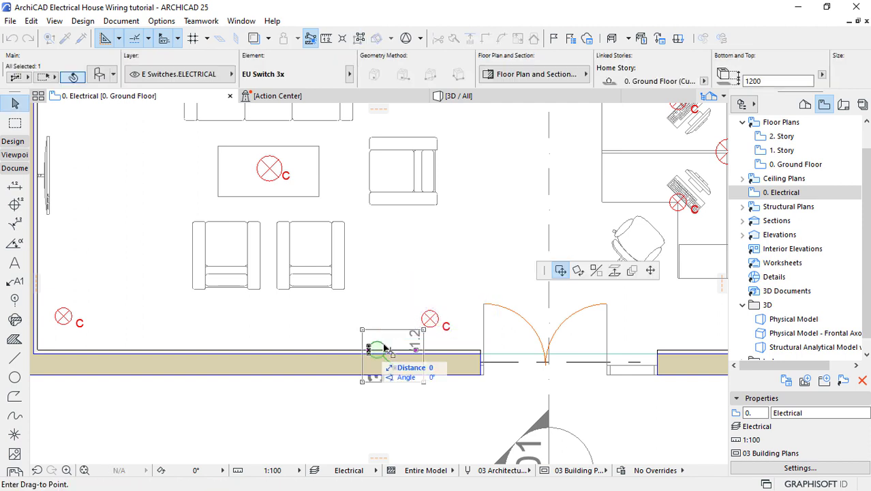
click(579, 271)
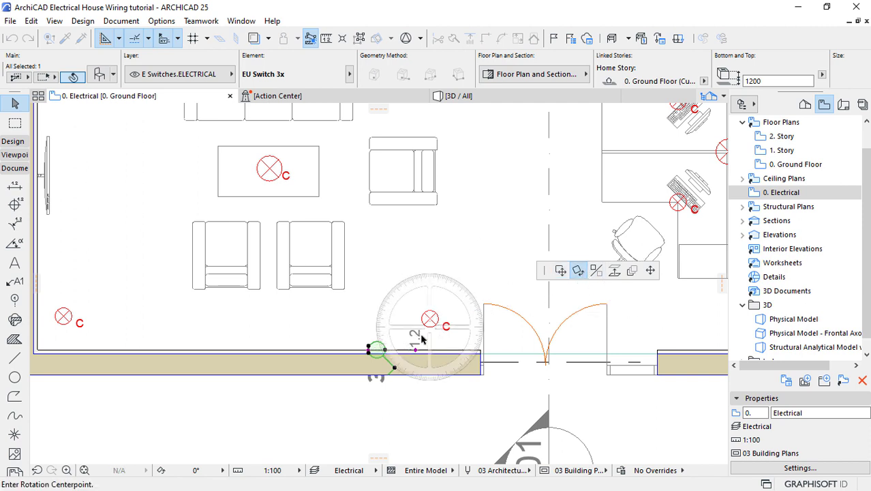
click(369, 350)
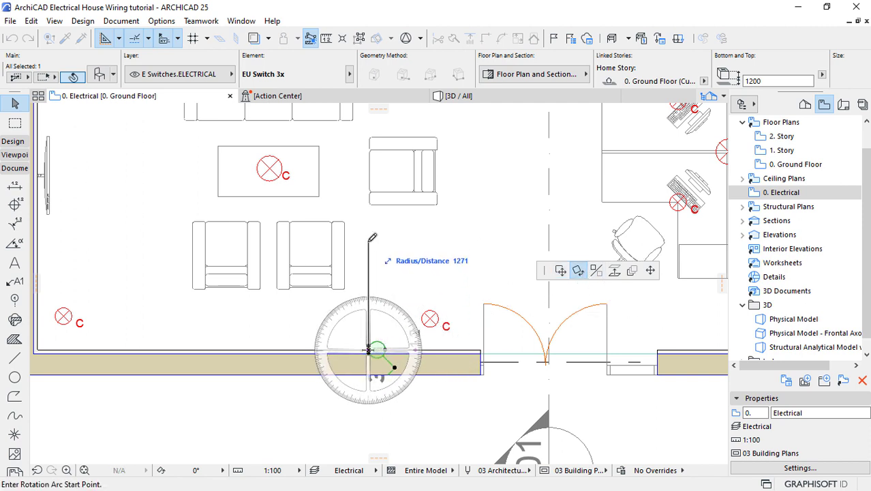
click(369, 220)
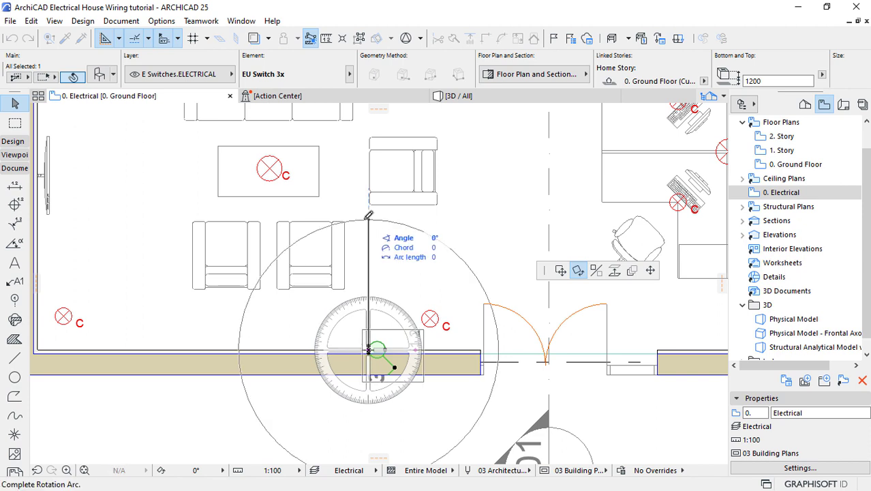
click(202, 352)
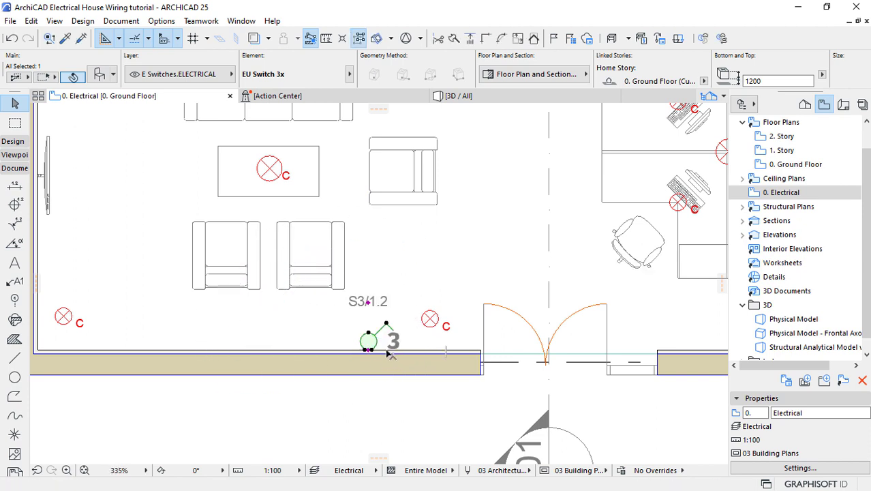
- Move the EU Switch 3x along the inner wall face toward the double entrance door and deselect it
scroll(390, 354, up, 5)
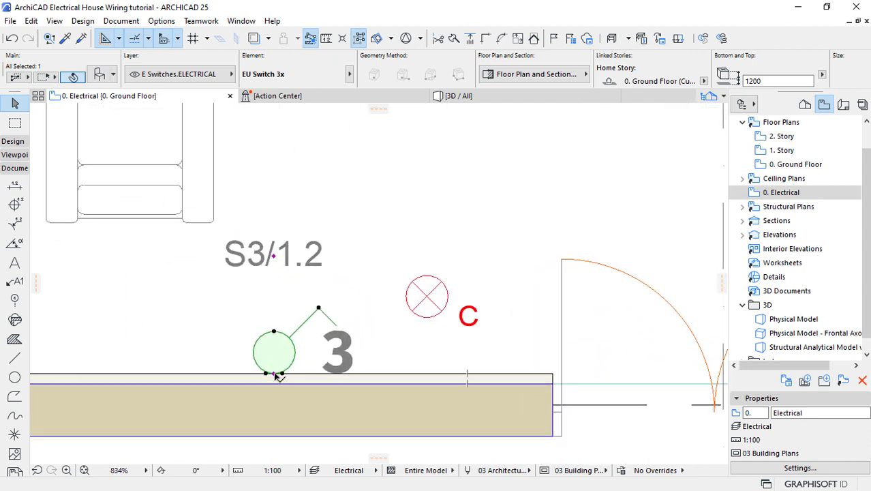
click(275, 373)
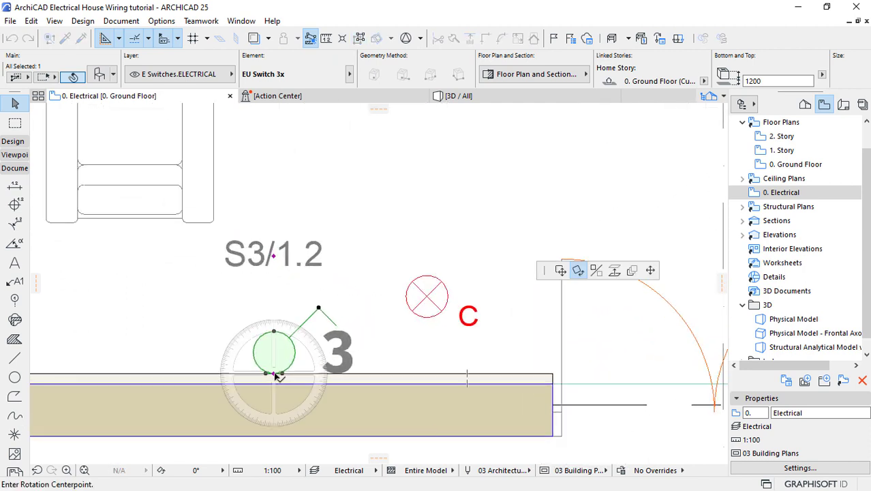
click(561, 271)
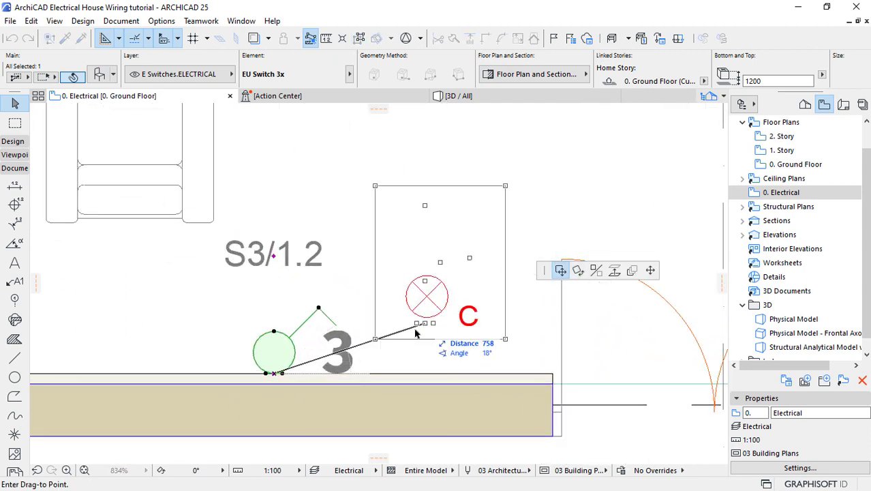
click(355, 373)
click(397, 283)
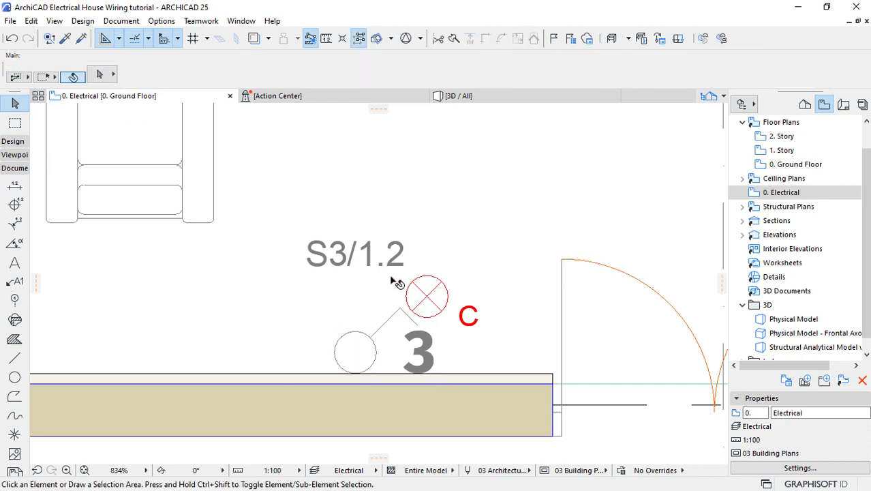
- Try to mirror the entrance EU Switch 3x about an axis perpendicular to the wall through its attachment point
scroll(378, 303, down, 5)
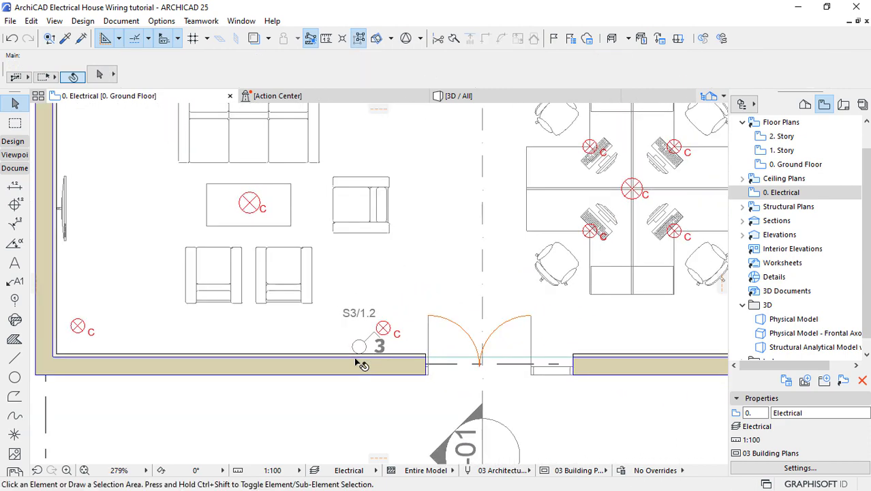
scroll(355, 362, down, 3)
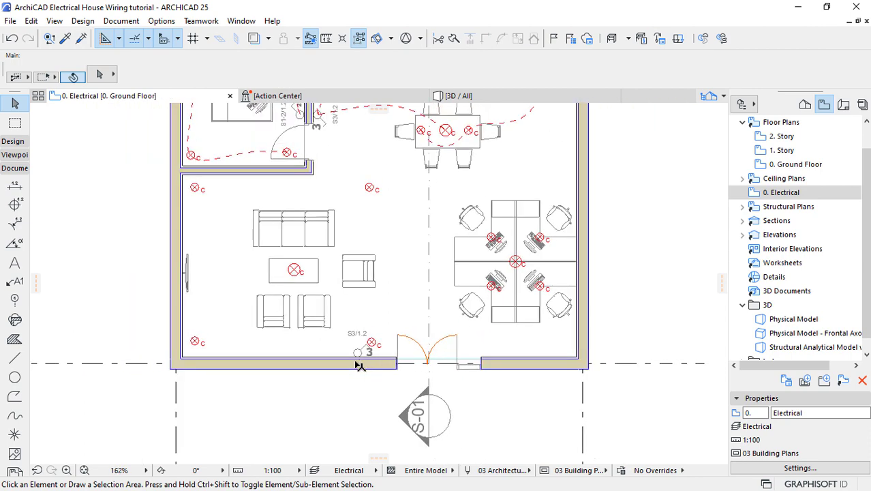
scroll(361, 354, up, 5)
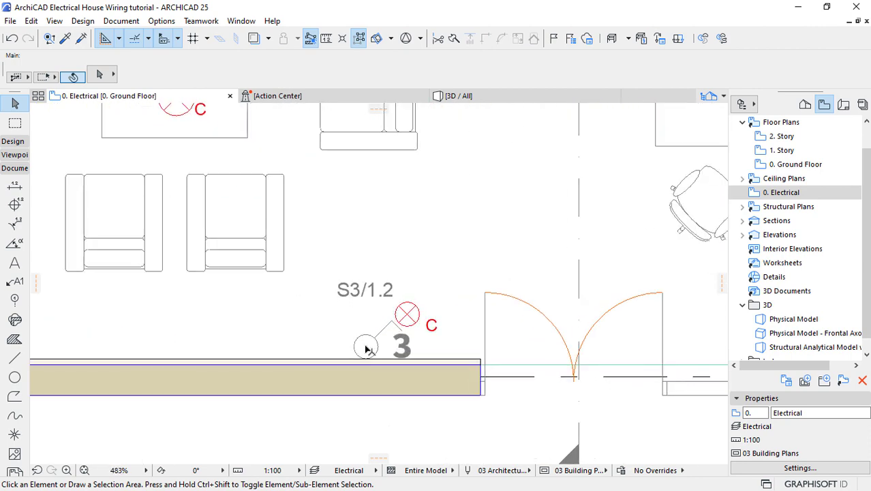
click(366, 348)
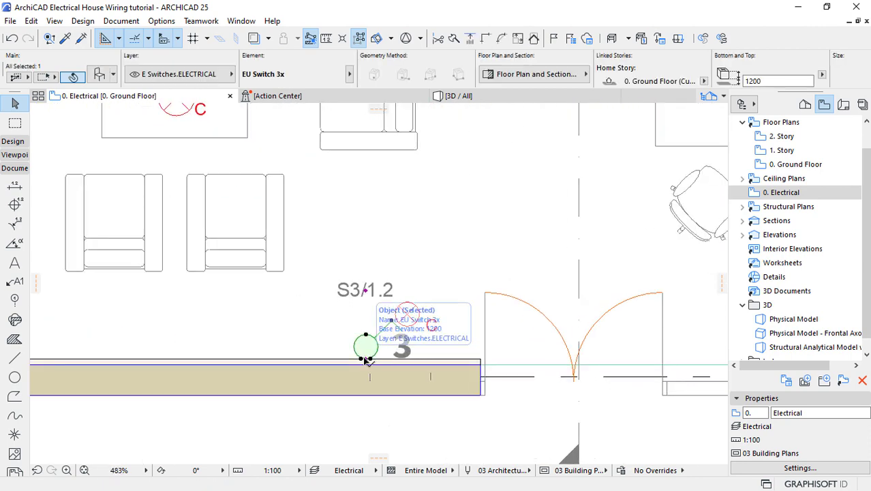
click(362, 358)
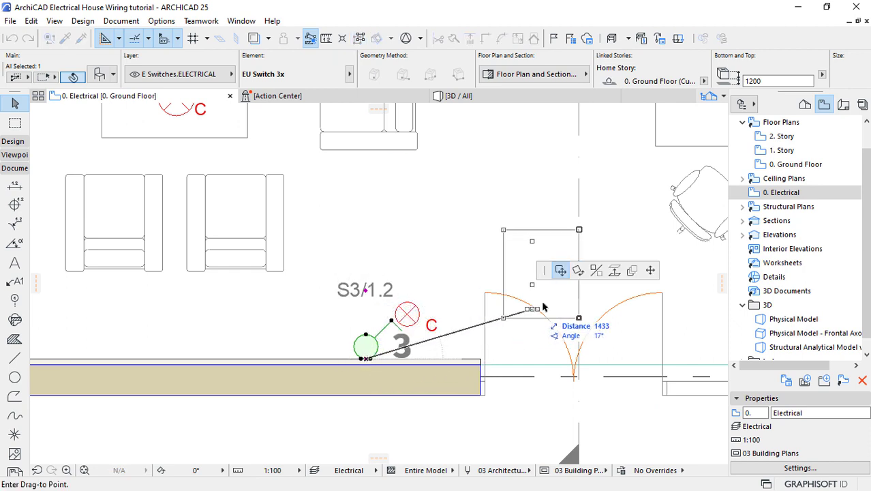
click(597, 270)
click(366, 359)
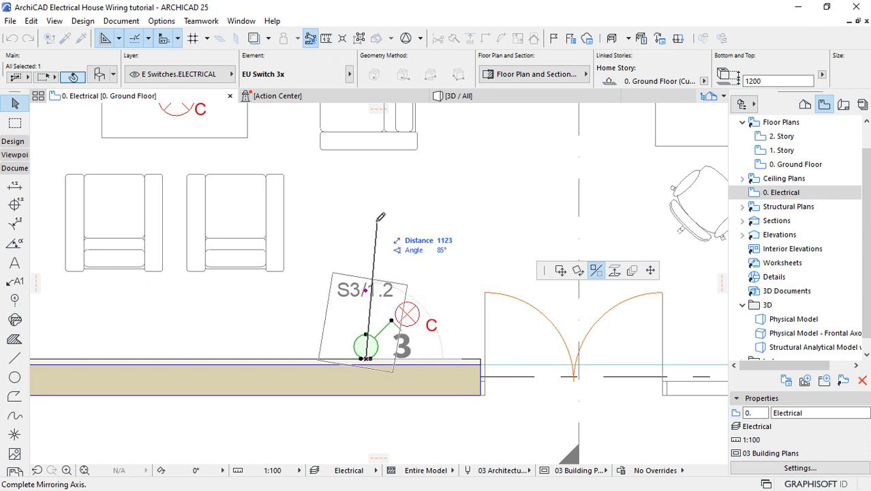
click(369, 199)
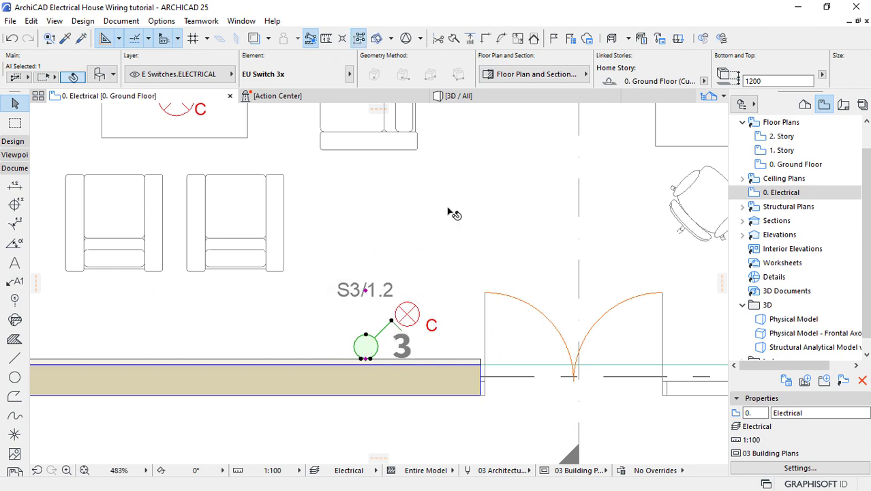
key(Escape)
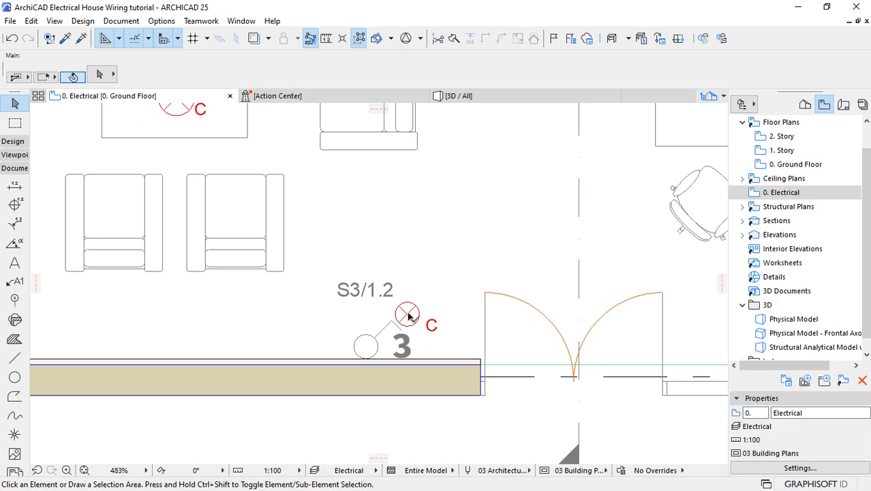
- Pick up the office wiring spline's settings, Dashed Small line type and red pen 20, as defaults for a new spline
scroll(389, 398, down, 4)
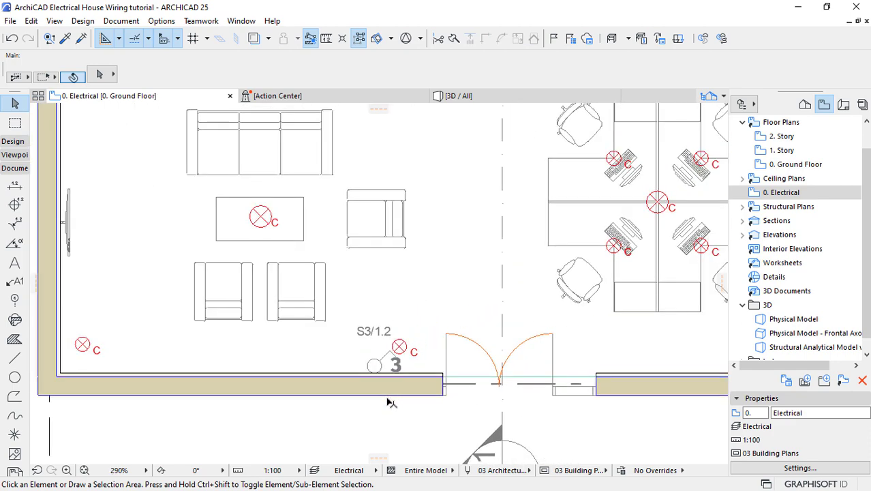
scroll(321, 413, down, 3)
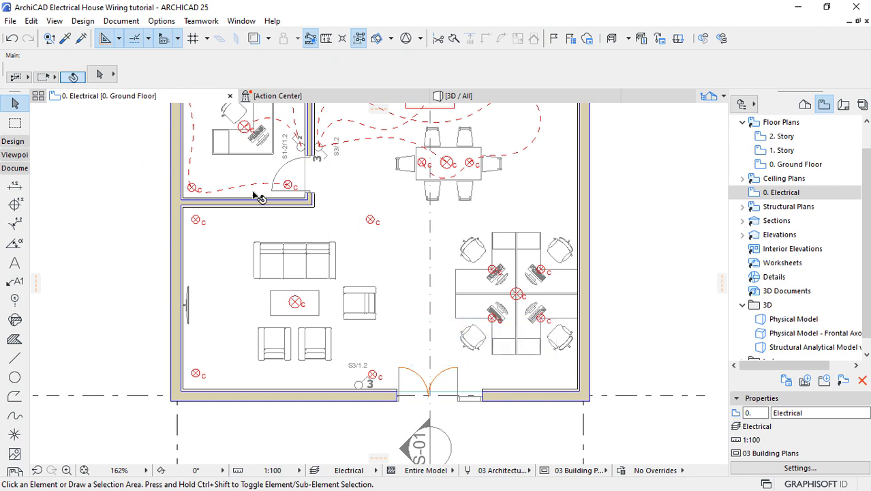
click(65, 38)
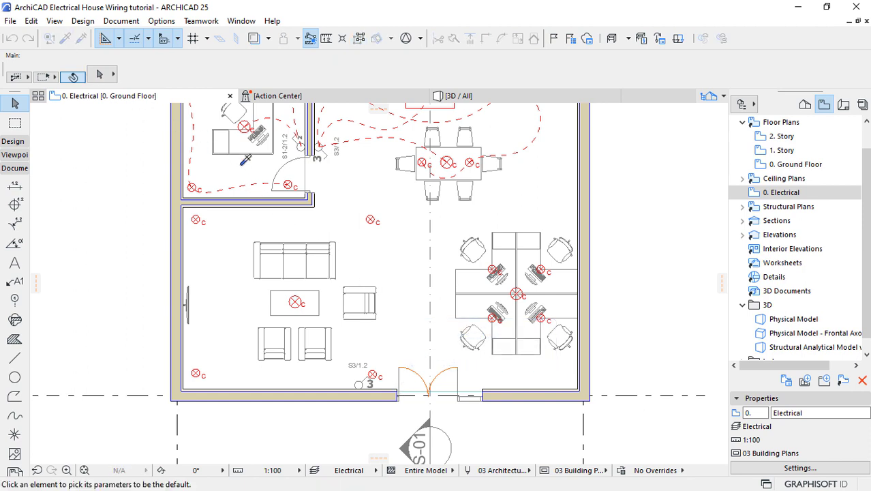
click(244, 184)
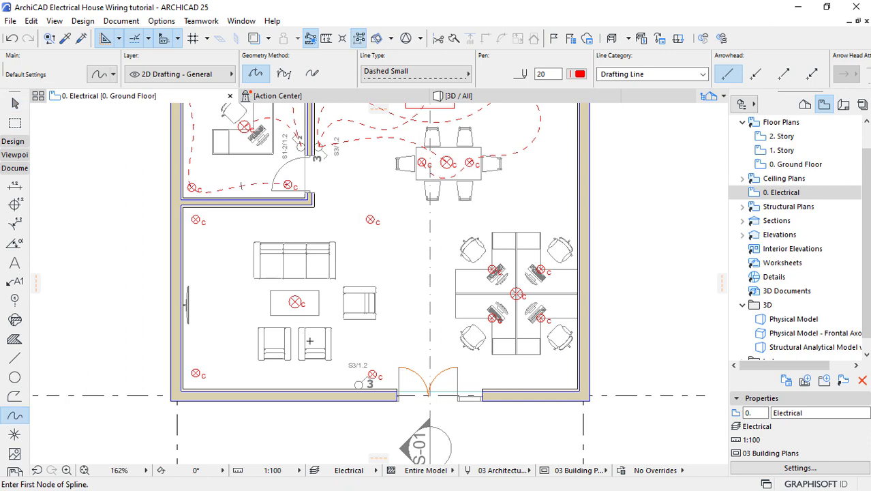
- Start a wiring spline at the entrance EU Switch 3x and route it through the adjacent ceiling light, past the armchair, to the light beyond the sofa
scroll(264, 387, up, 4)
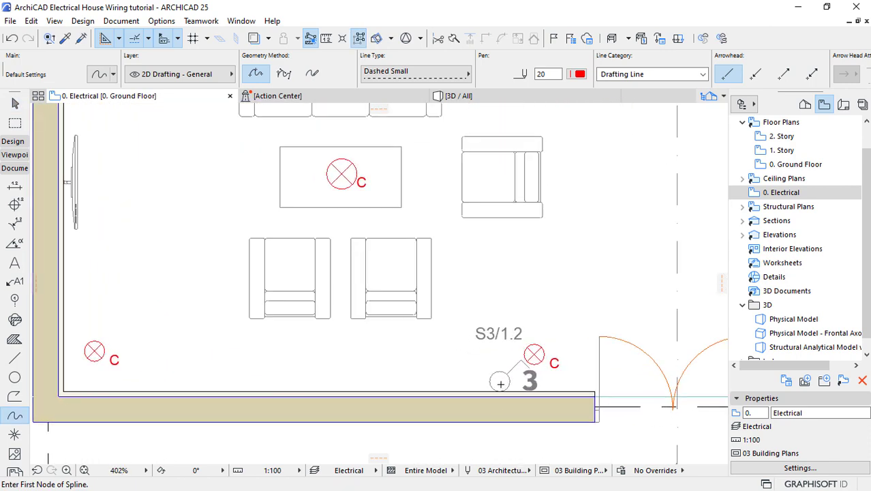
click(498, 381)
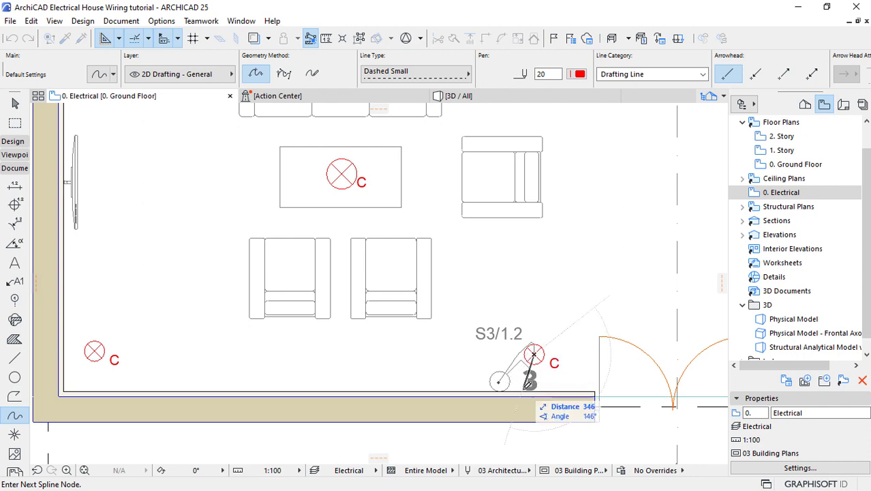
scroll(525, 387, down, 2)
scroll(526, 341, down, 1)
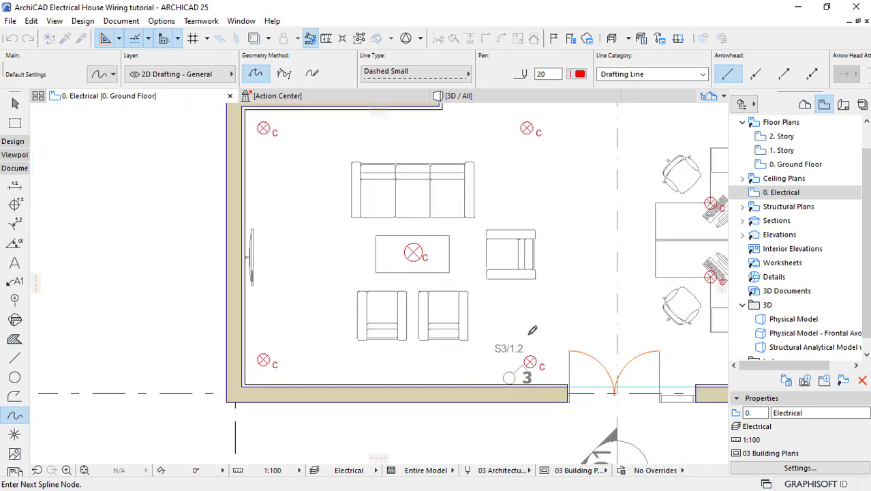
click(548, 309)
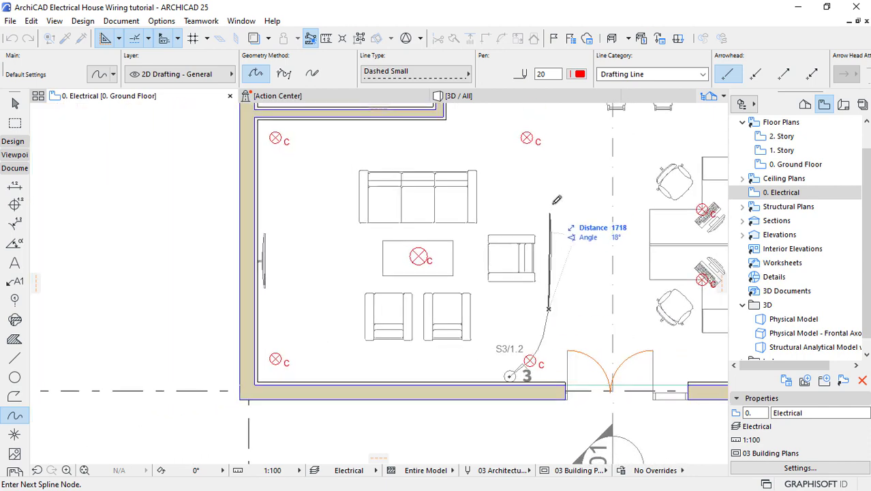
click(526, 137)
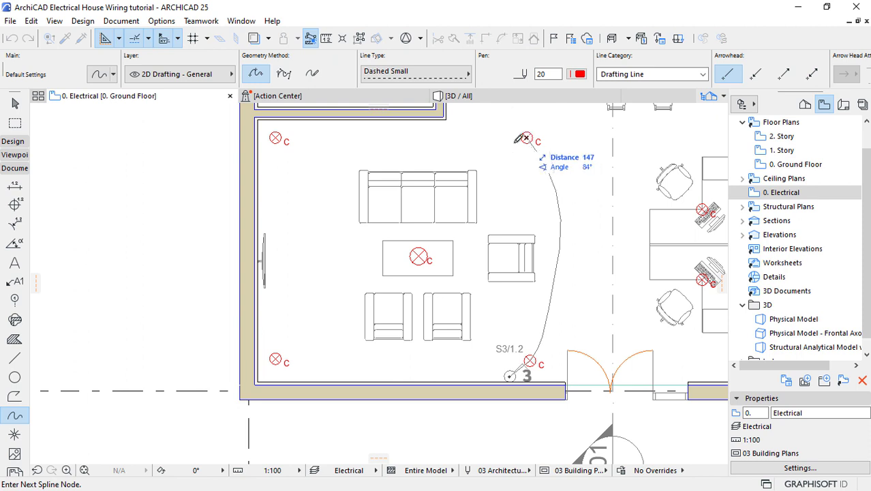
- Continue the wiring spline along the sofa to the corner ceiling light, curve it past the wall-mounted TV and finish at the opposite corner light
click(274, 138)
click(264, 149)
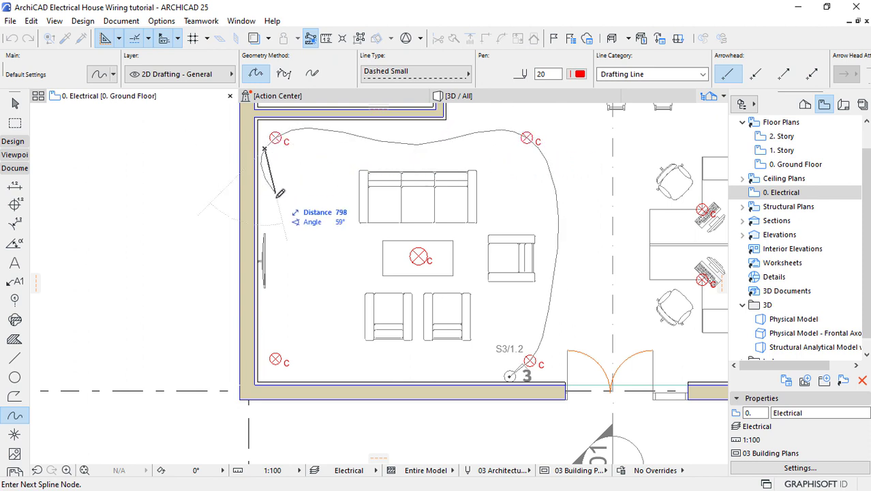
click(277, 215)
click(276, 294)
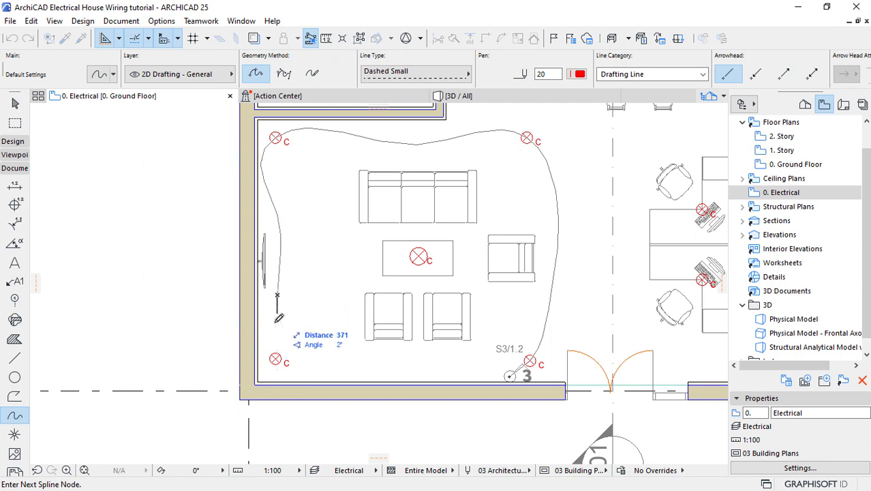
click(276, 356)
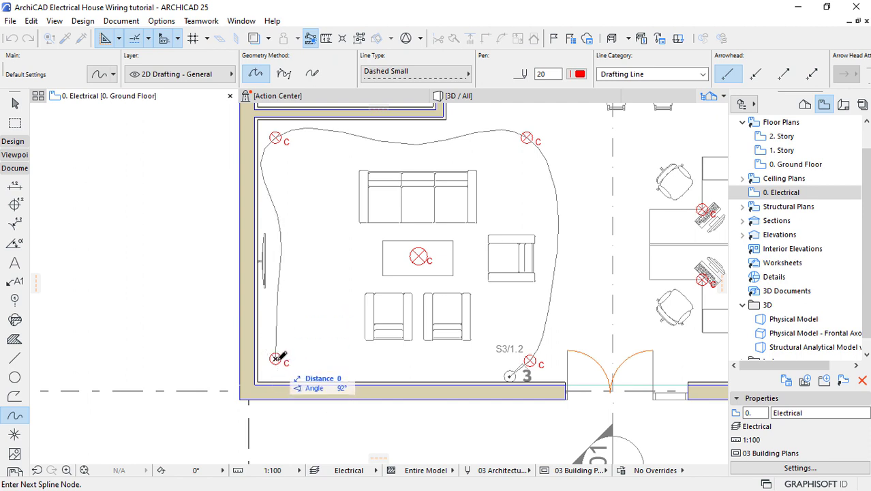
click(277, 357)
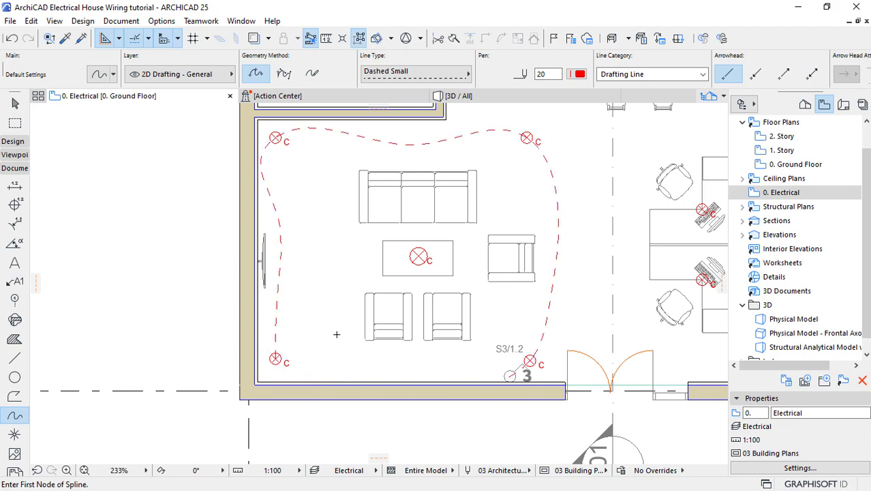
- Draw a wiring spline from the ceiling light beside the entrance switch through the four outer lights around the shared desks
scroll(239, 303, down, 5)
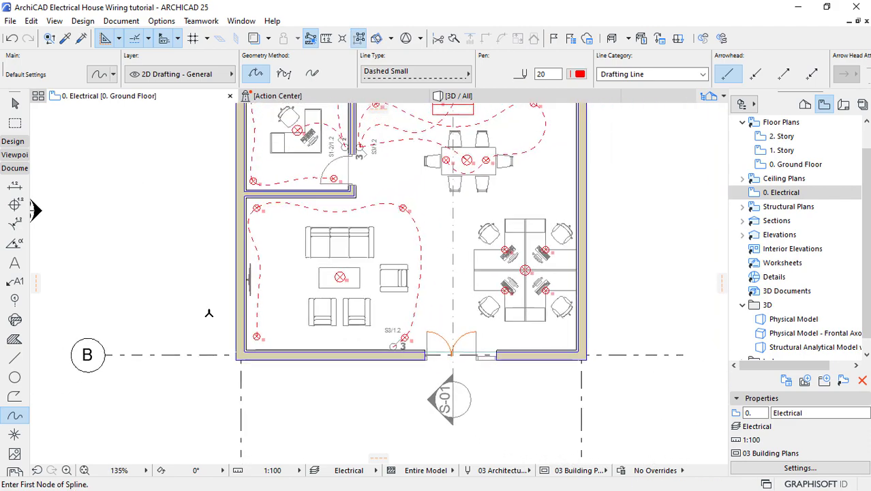
scroll(450, 285, up, 2)
scroll(449, 284, up, 1)
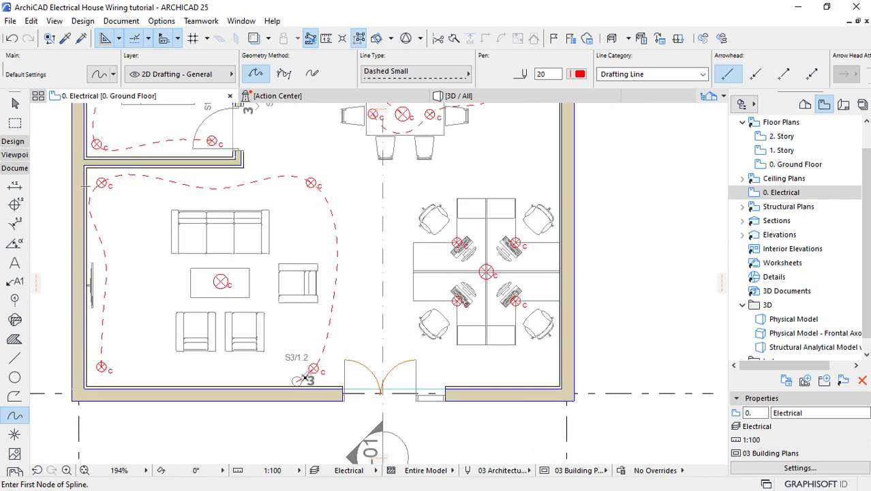
scroll(303, 377, up, 2)
click(317, 364)
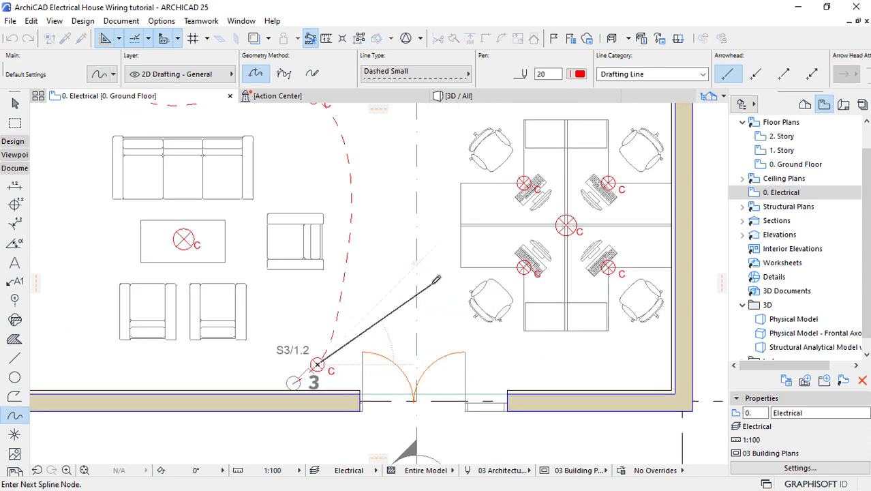
click(524, 267)
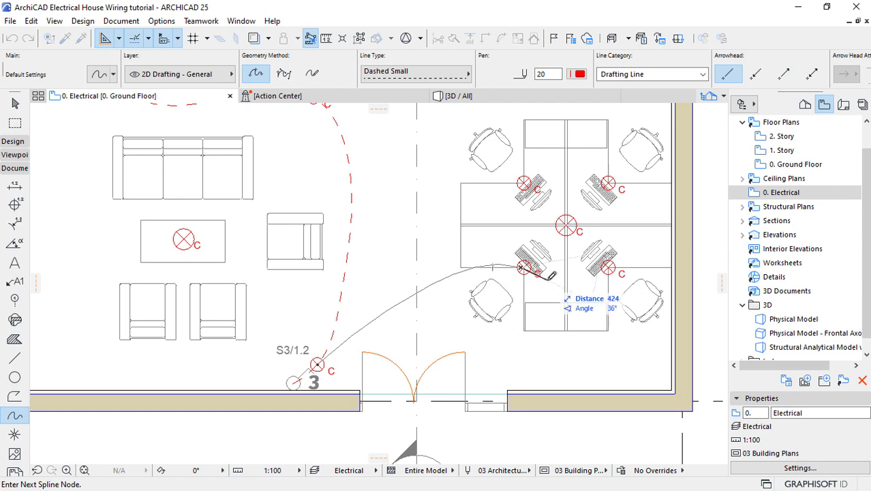
click(547, 280)
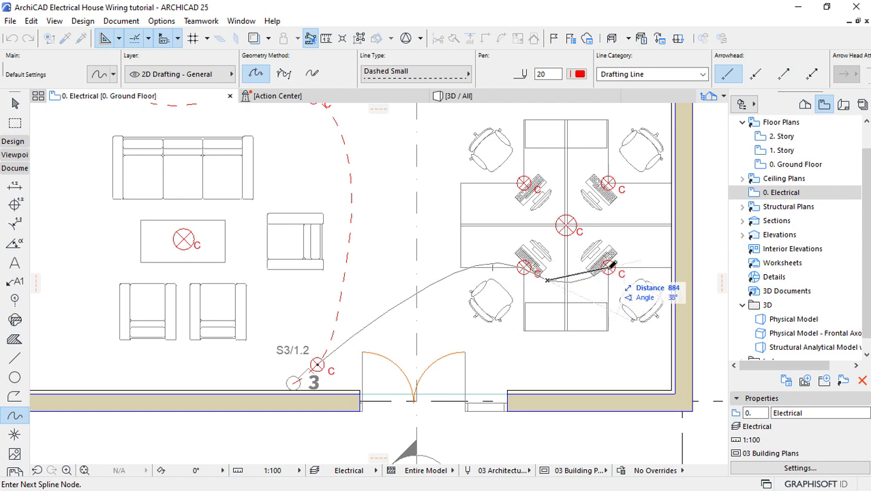
click(609, 267)
click(624, 225)
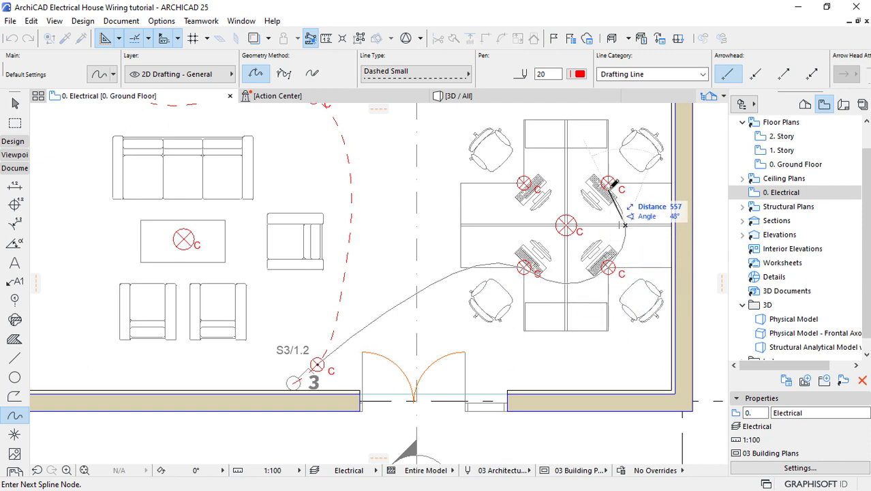
click(609, 183)
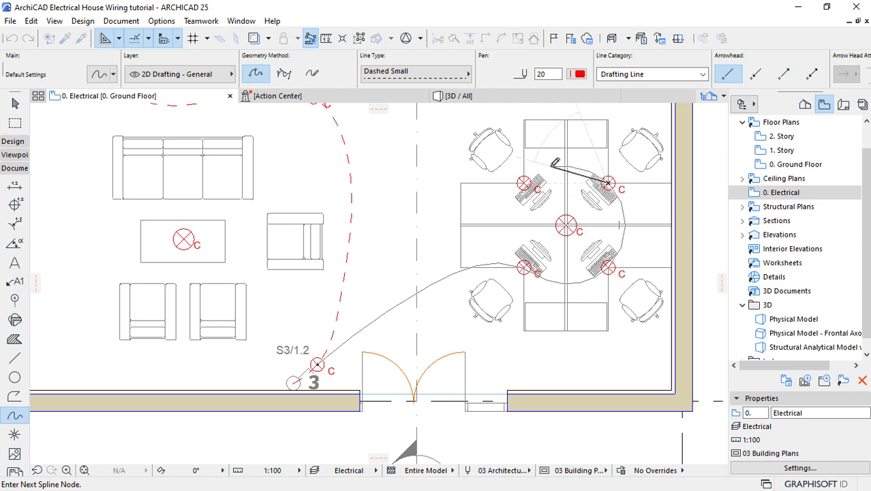
click(550, 166)
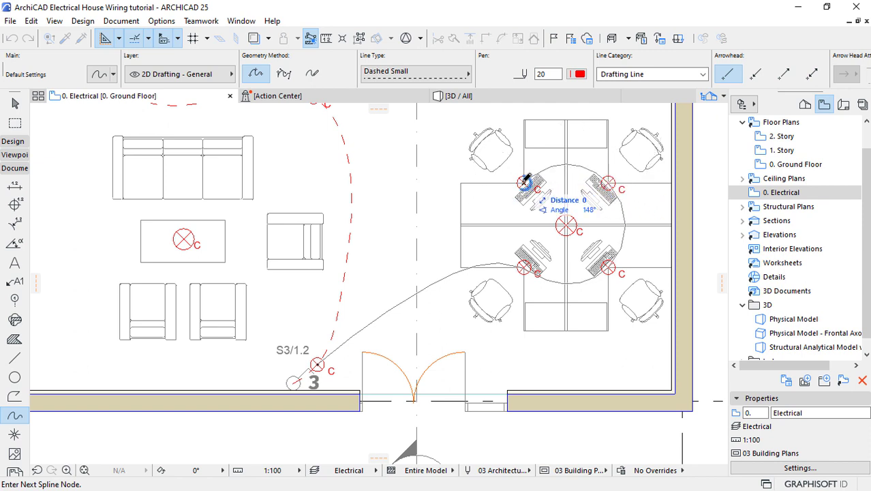
double_click(524, 181)
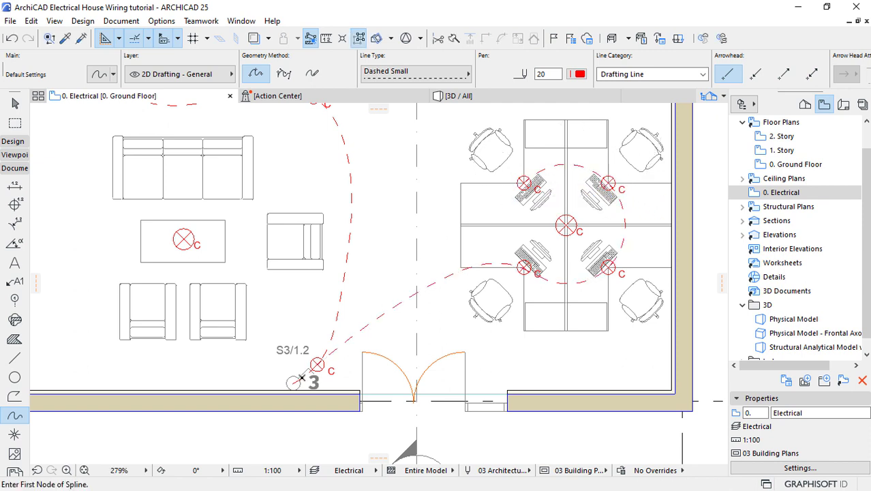
- Draw a curved wiring spline from the entrance EU Switch 3x to the large central light above the shared desks
click(293, 382)
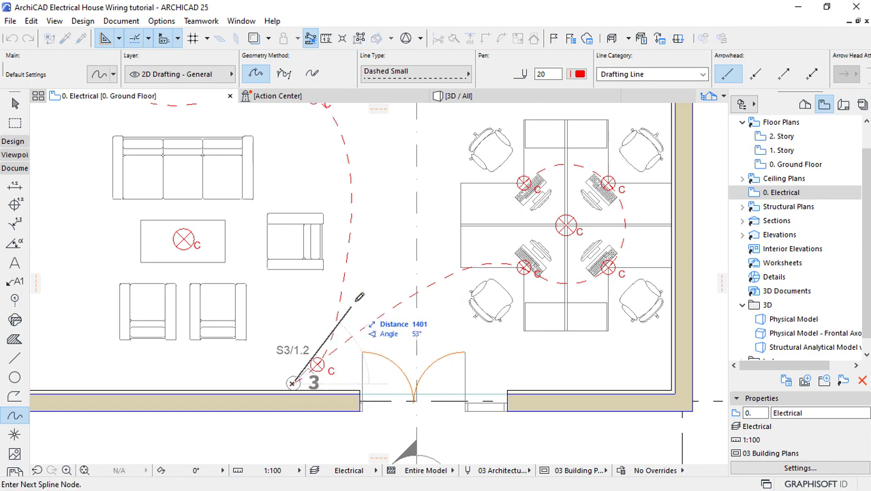
click(389, 286)
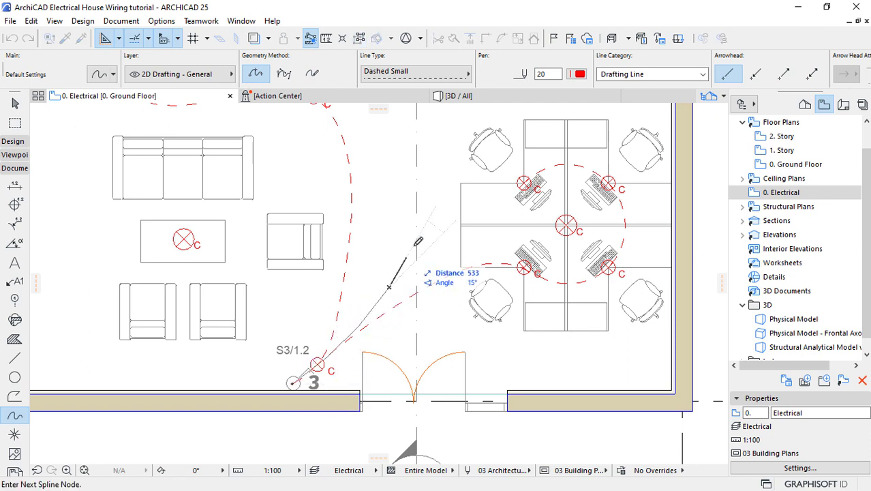
click(566, 223)
click(566, 223)
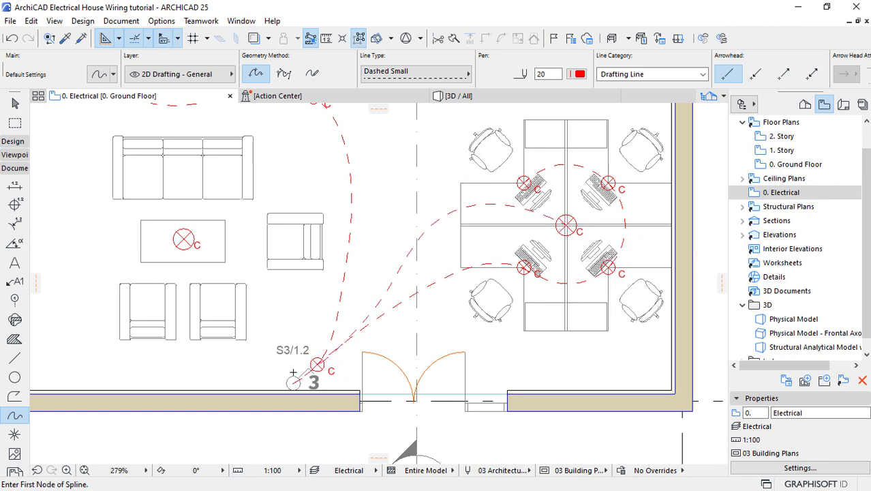
- Draw a curved wiring spline from the entrance EU Switch 3x to the large light above the coffee table
click(292, 383)
click(292, 306)
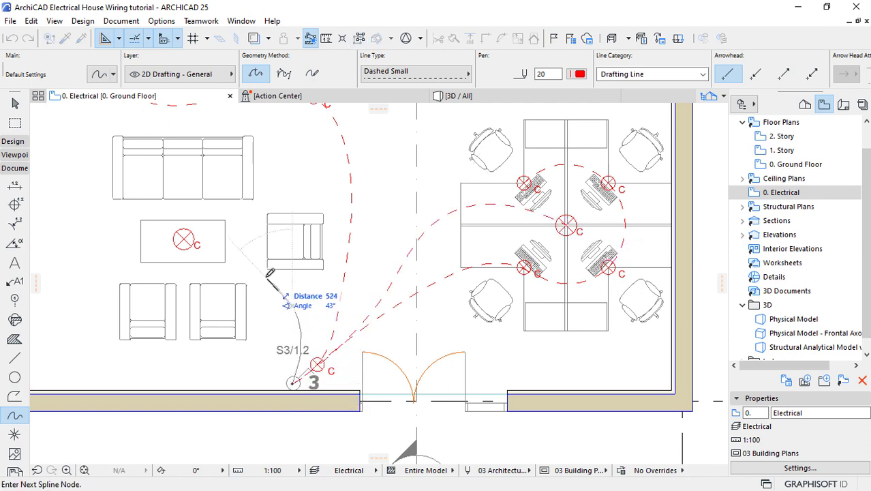
click(184, 239)
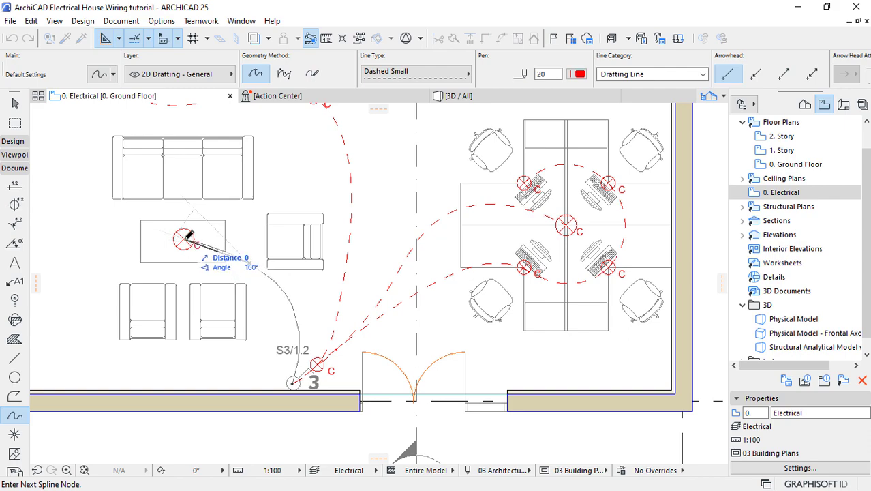
click(186, 237)
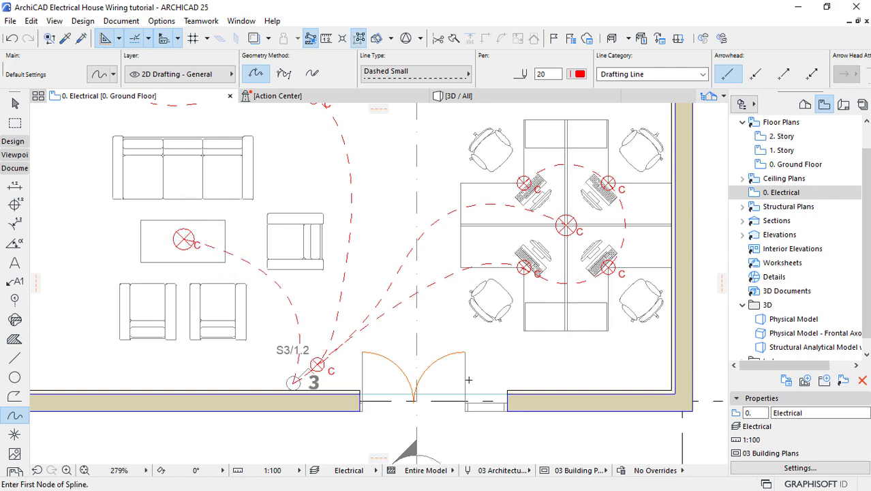
- Open the Object default settings and choose EU Power Point 2x from the Europe Plates Power Points folder
scroll(469, 380, down, 5)
scroll(394, 409, down, 2)
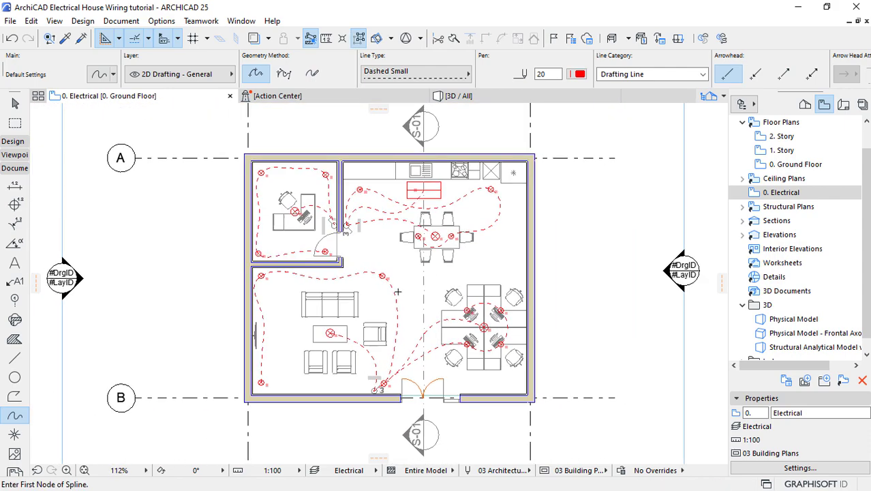
scroll(397, 288, up, 2)
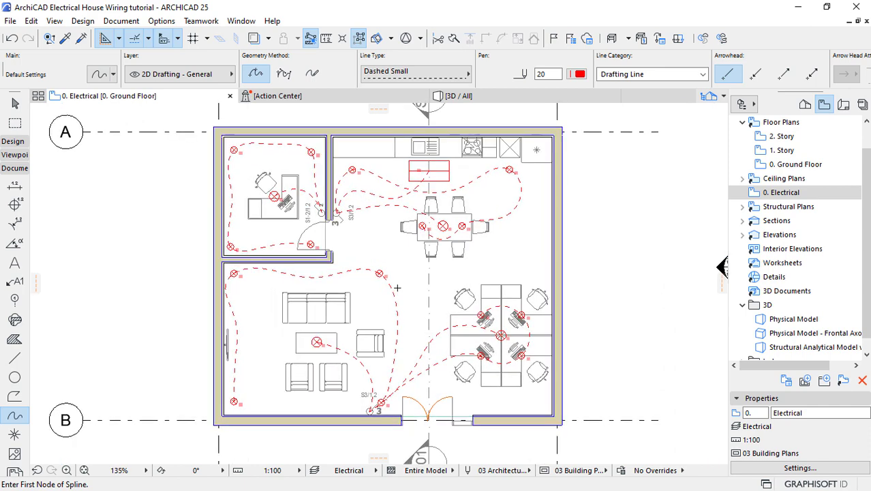
click(15, 102)
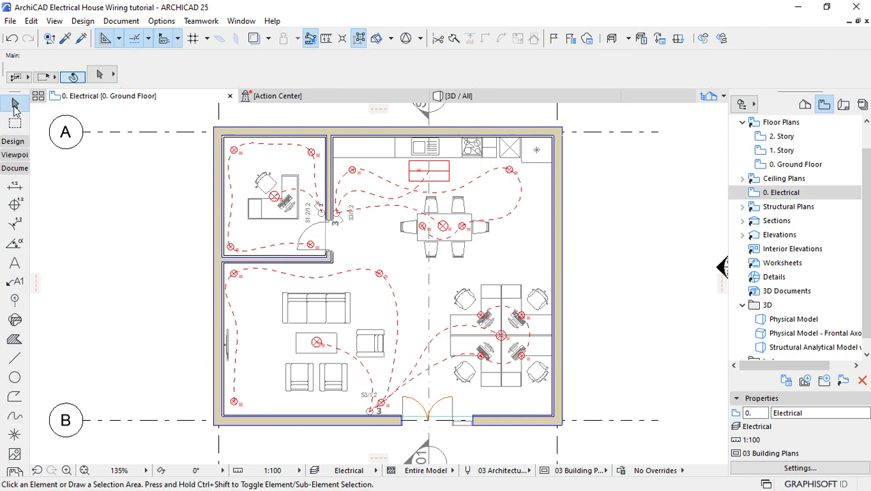
click(12, 141)
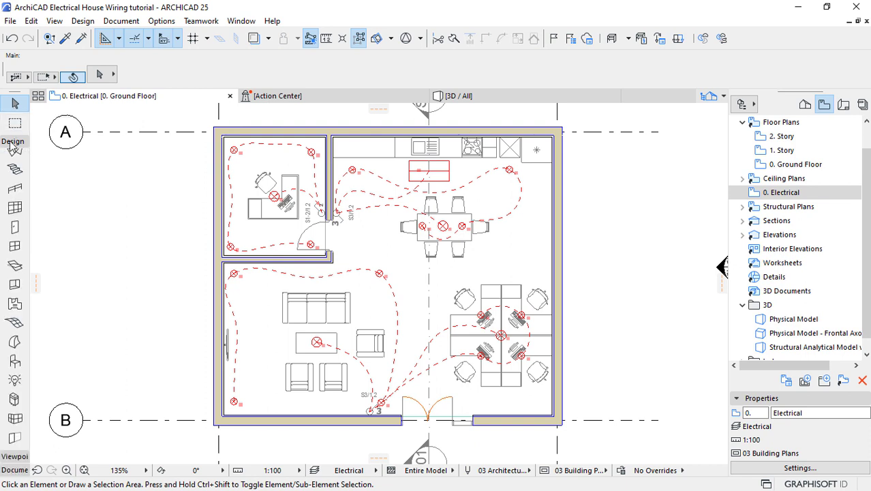
click(15, 360)
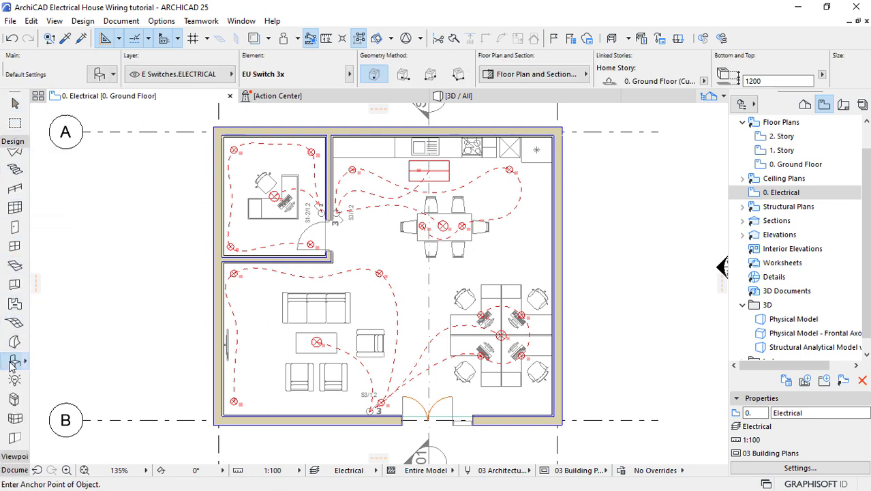
click(98, 77)
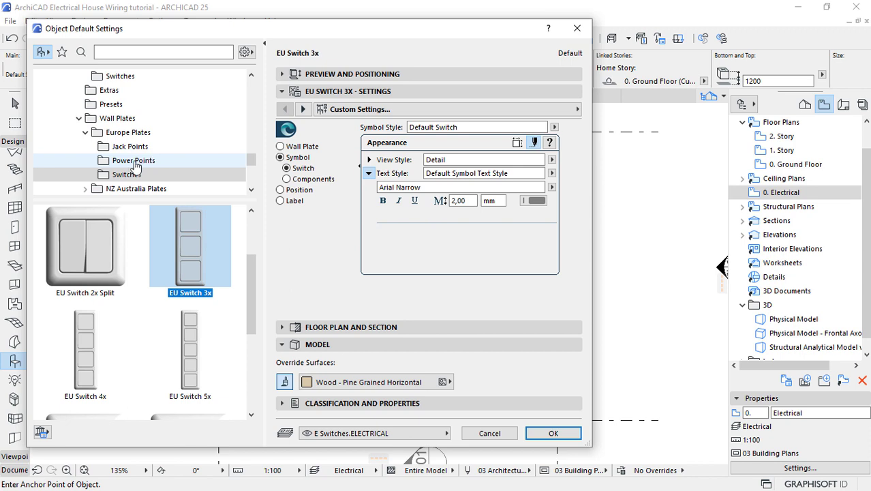
click(126, 163)
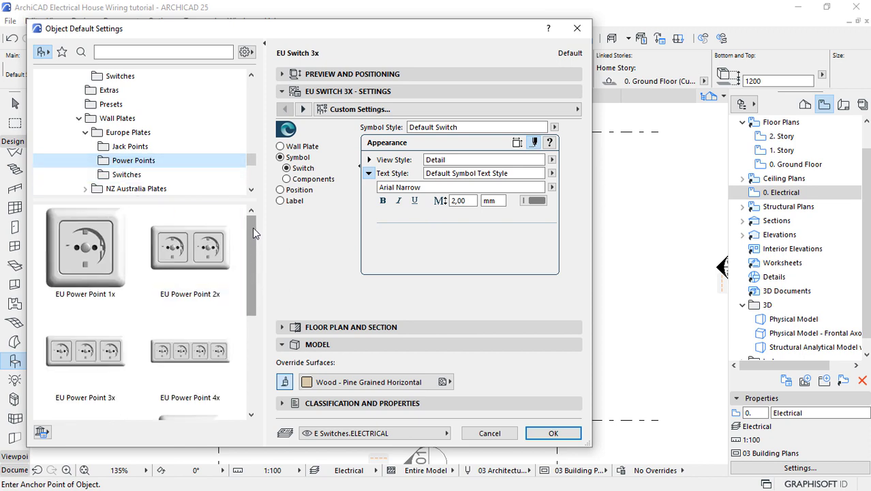
mouse_move(252, 230)
mouse_down()
mouse_move(257, 255)
mouse_move(254, 214)
mouse_up()
drag(494, 29, 109, 38)
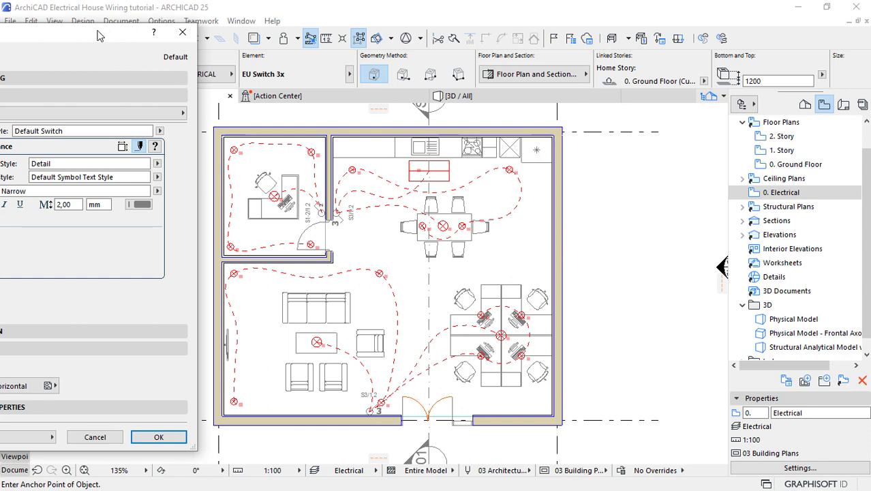
drag(101, 36, 544, 29)
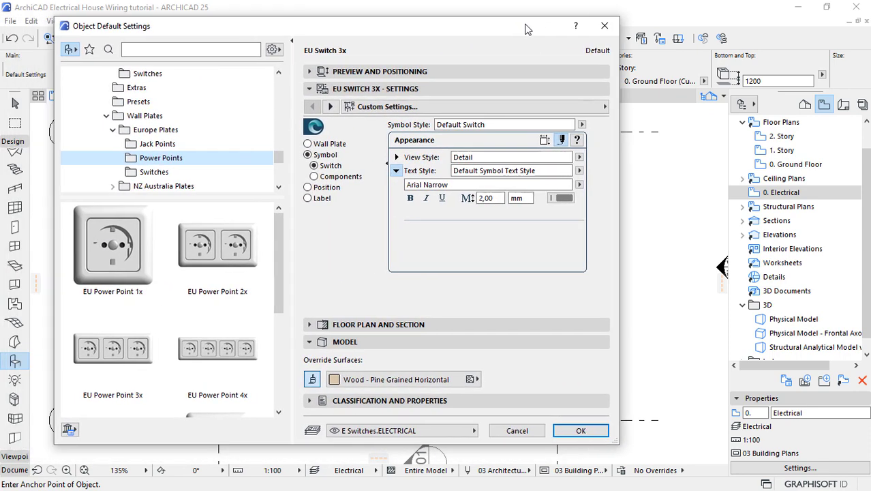
click(247, 252)
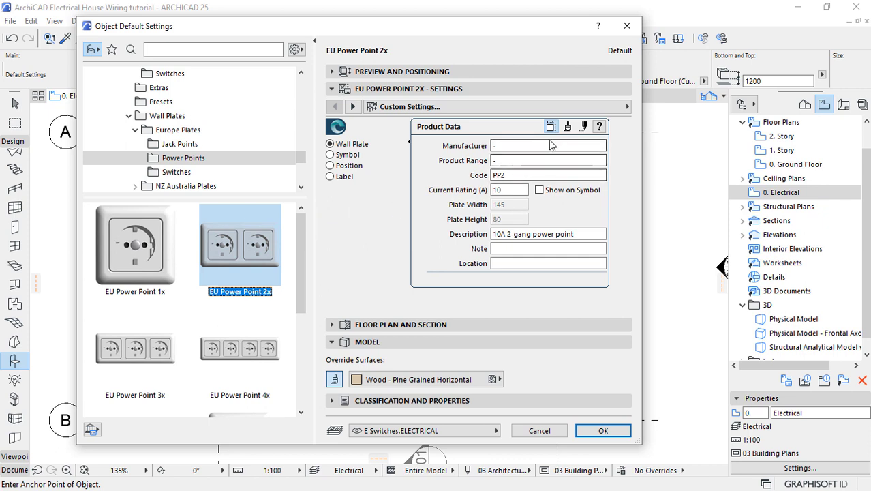
- Enable custom settings for the power point symbol and set its first four size values to 2 mm and the fifth to 1.2 mm
click(342, 155)
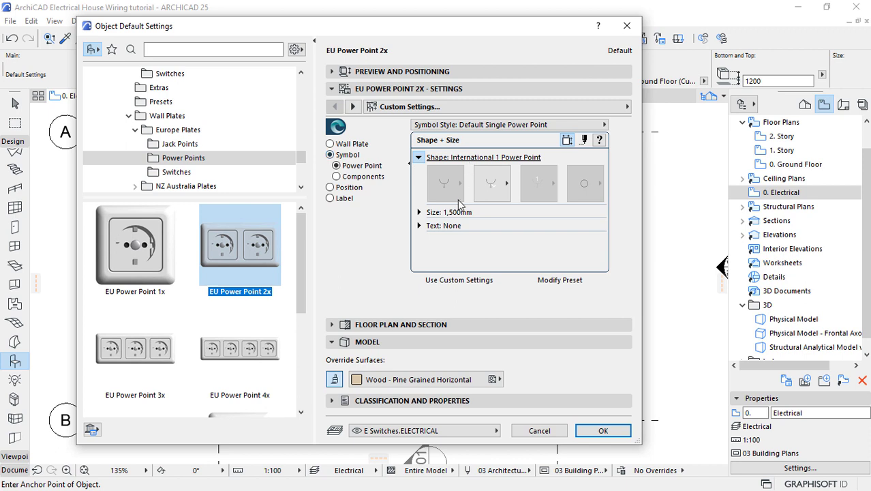
click(418, 212)
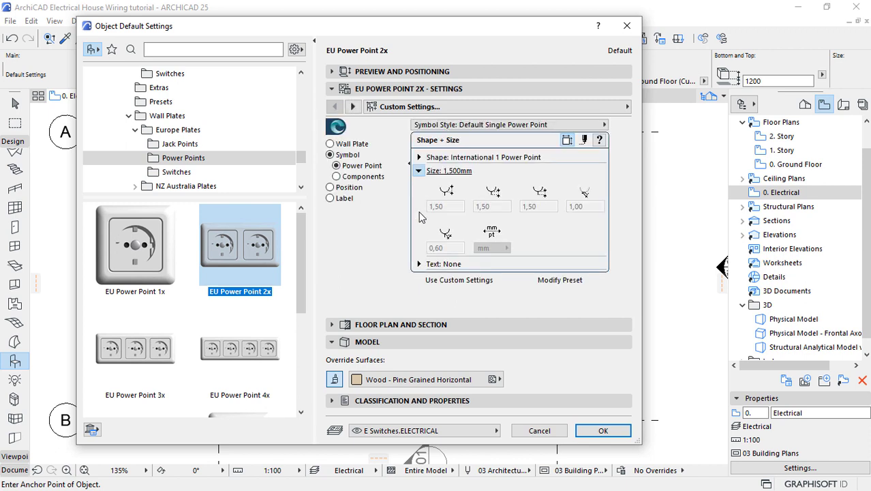
click(464, 281)
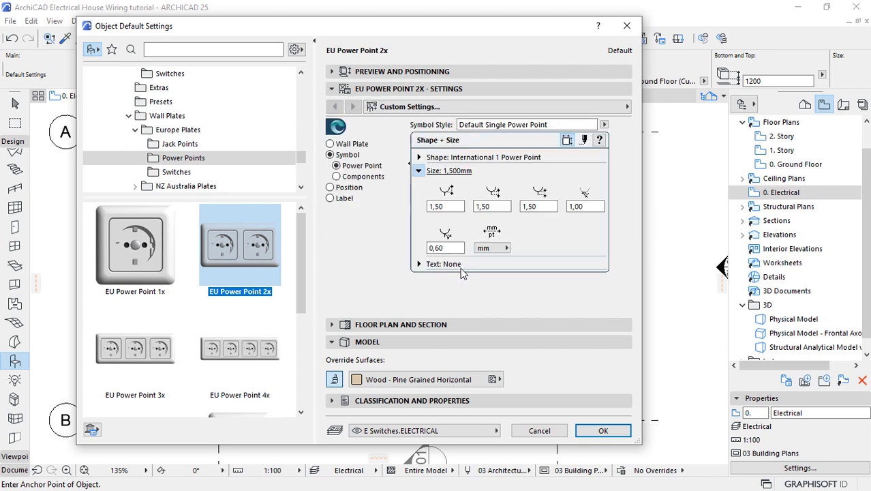
drag(455, 207, 414, 208)
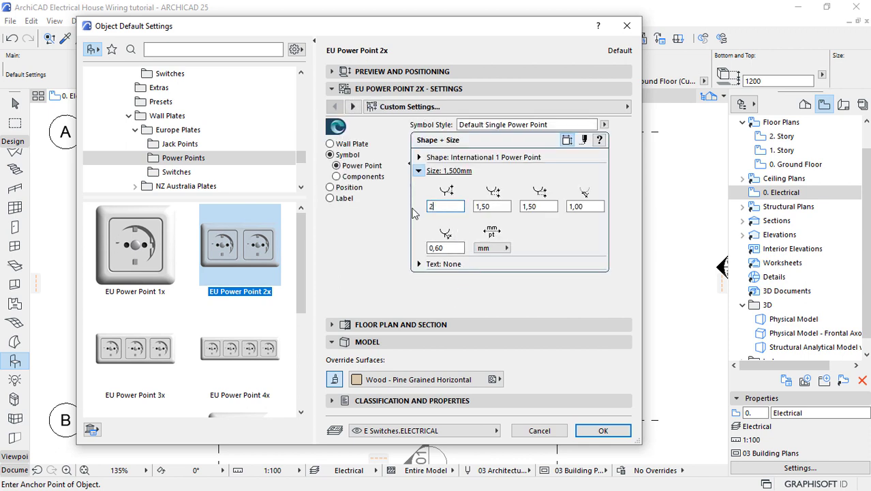
text(2)
key(Tab)
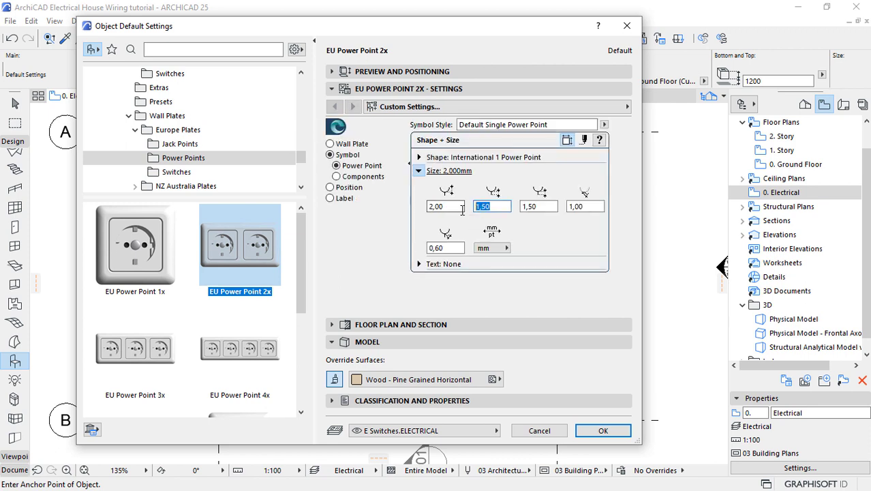
key(Tab)
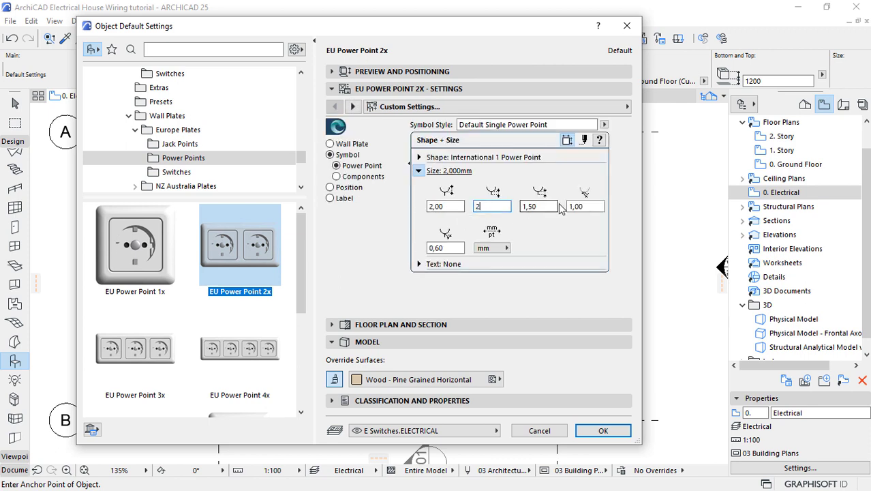
click(524, 206)
drag(524, 206, 496, 206)
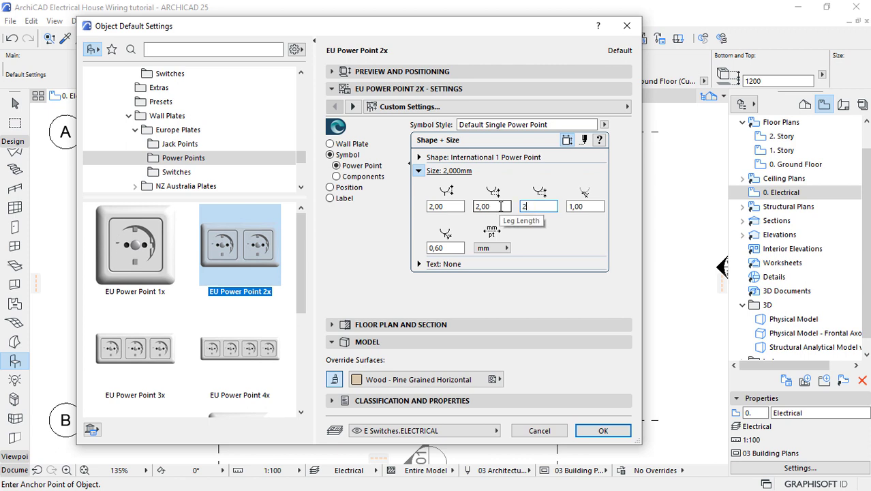
key(Tab)
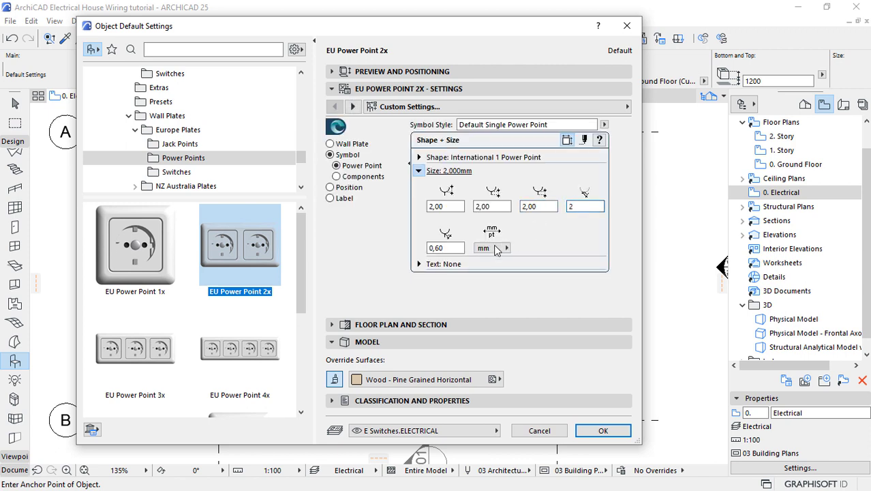
text(2)
key(Tab)
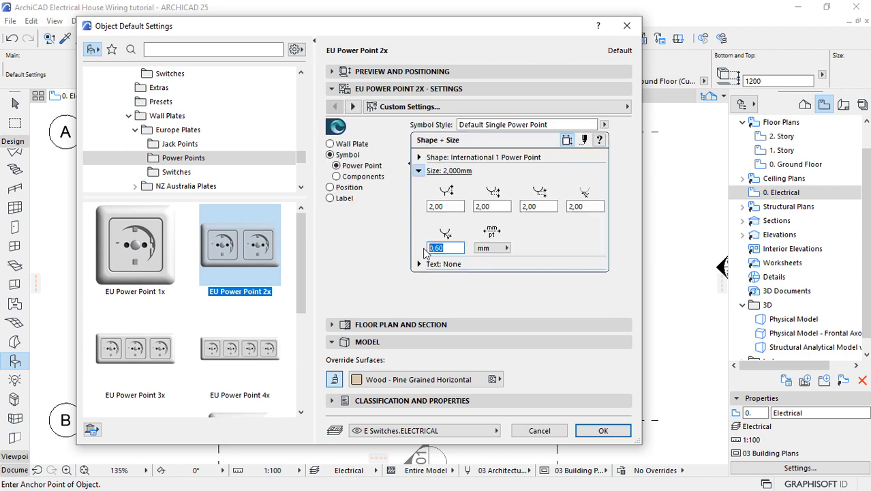
text(1,2)
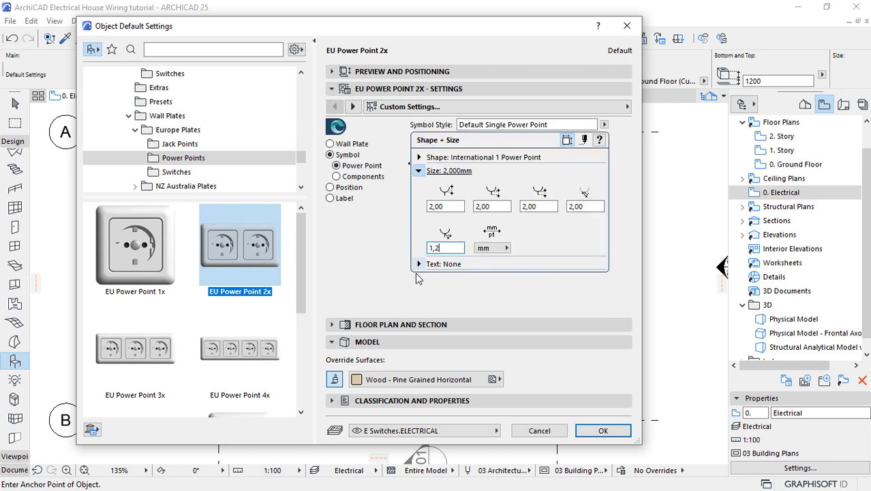
key(Return)
click(418, 263)
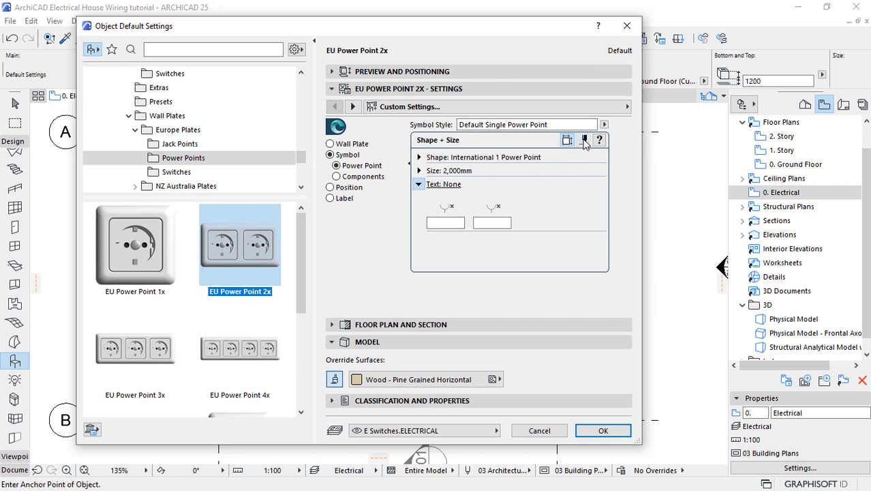
- Set the power point symbol's view style to Detail and enable custom settings for its appearance
click(584, 140)
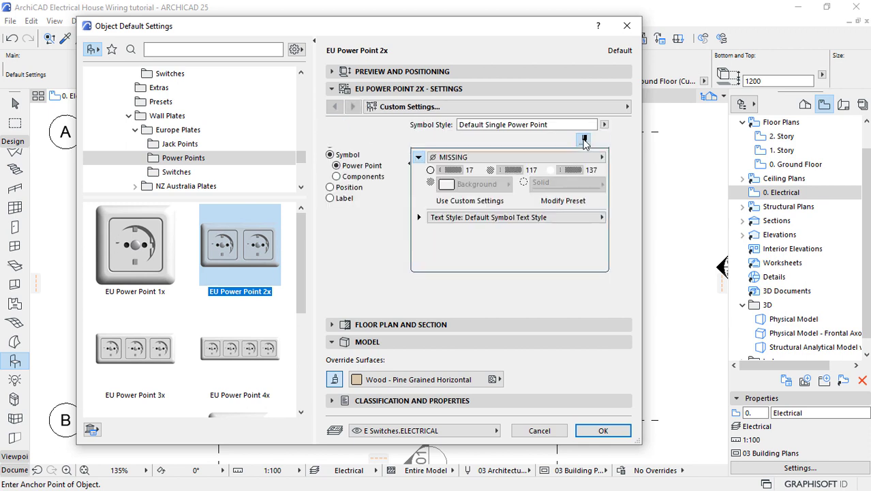
click(477, 160)
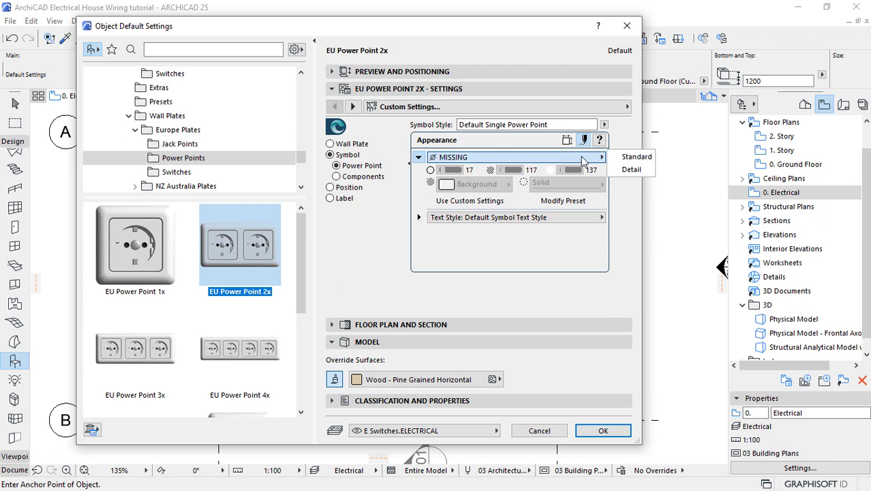
click(627, 169)
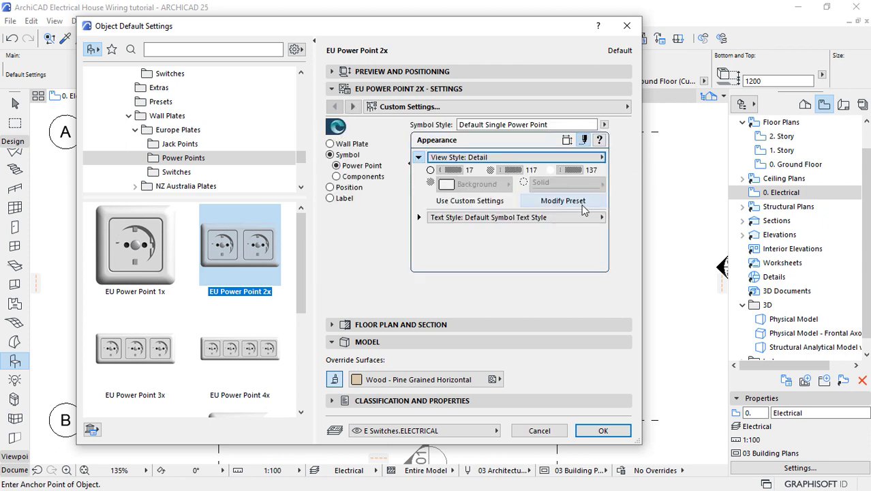
click(461, 203)
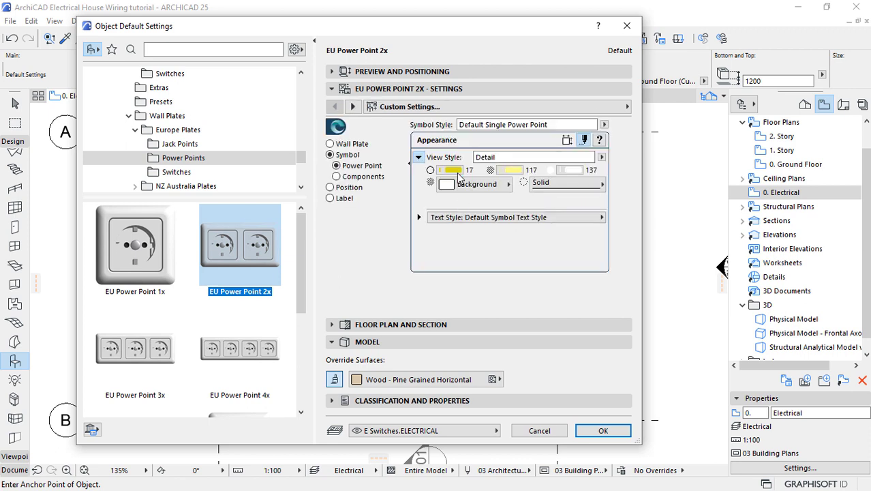
- Set the symbol's contour and fill pens to pen 2 and its fill background pen to 0 (transparent)
click(455, 170)
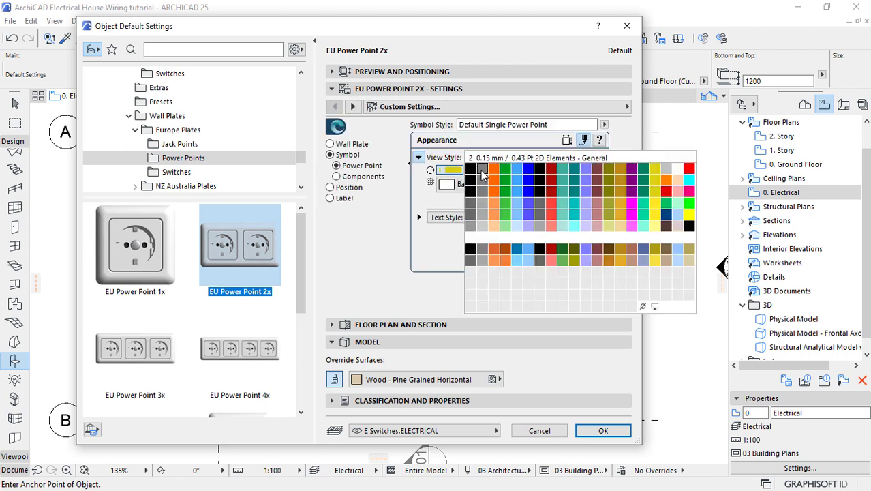
click(482, 175)
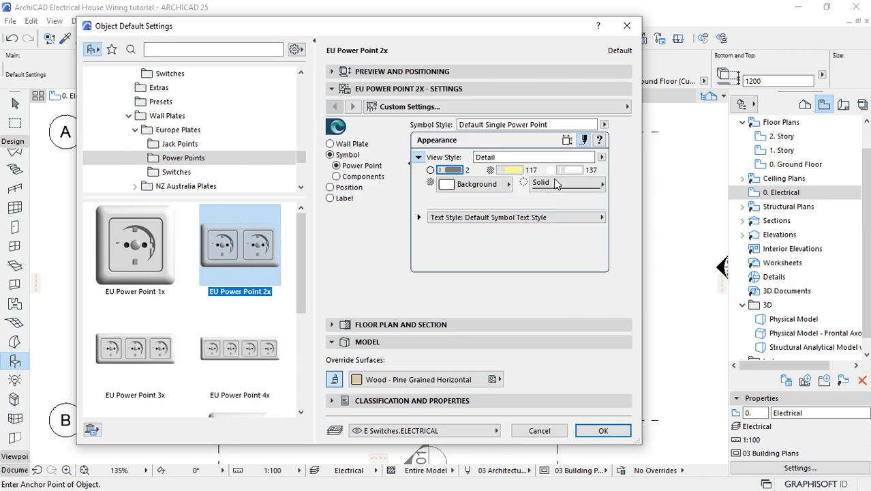
click(512, 171)
click(539, 173)
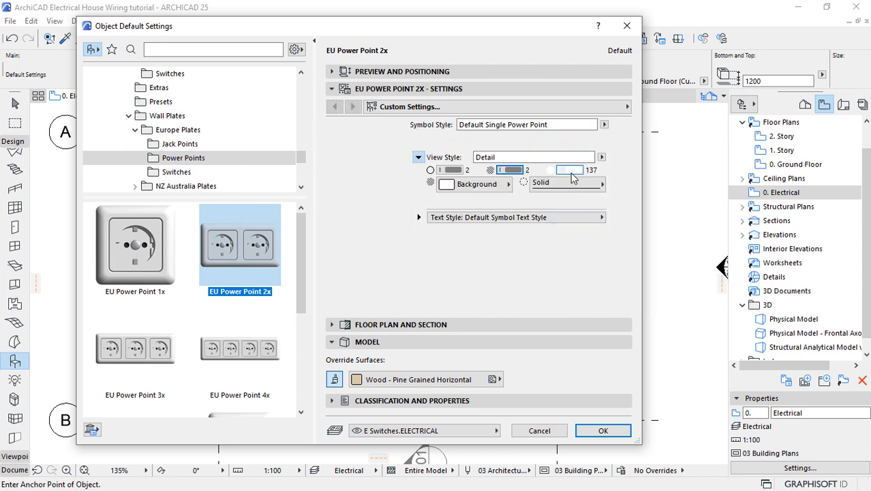
click(571, 170)
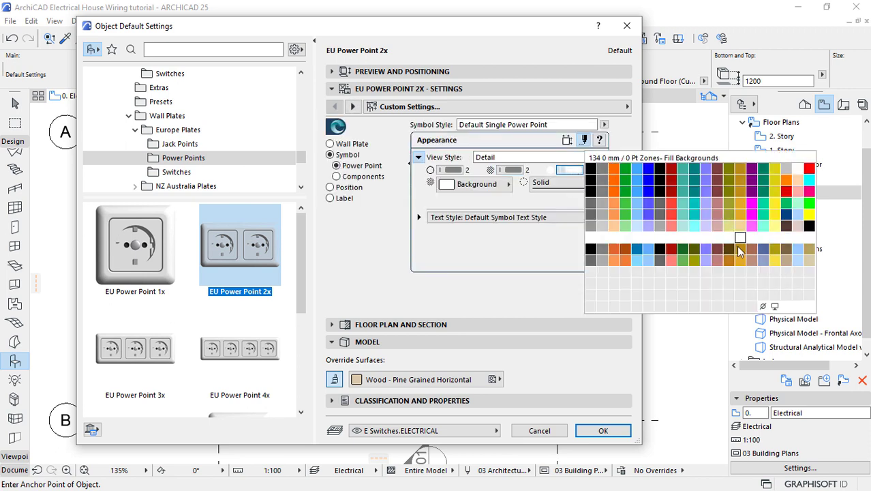
click(763, 307)
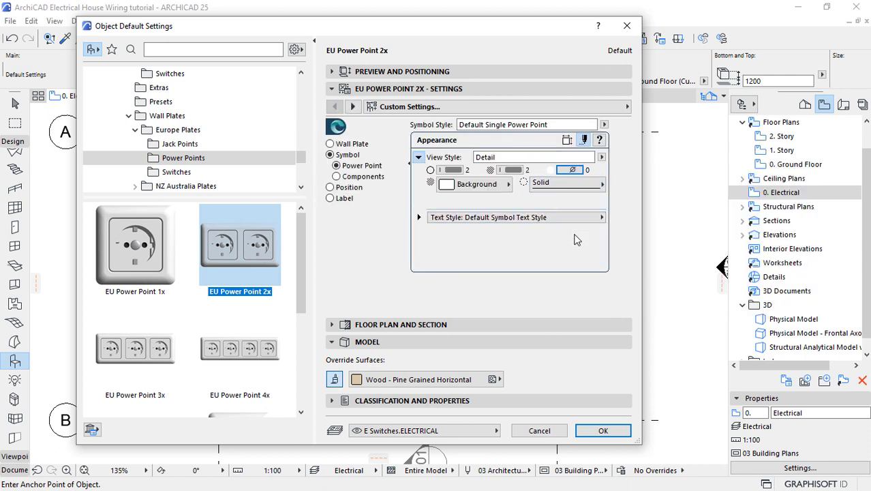
- Assign the EU Power Point 2x to the E Sockets.ELECTRICAL layer and accept the default settings
click(422, 431)
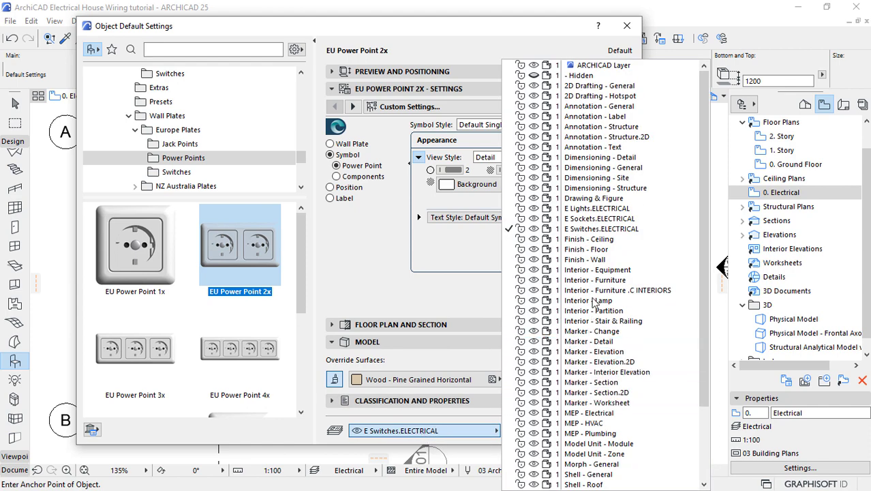
click(592, 219)
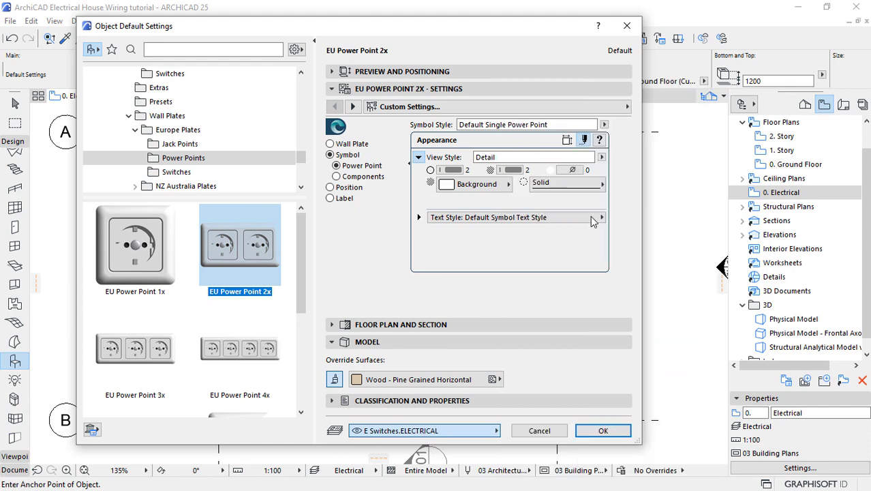
click(601, 431)
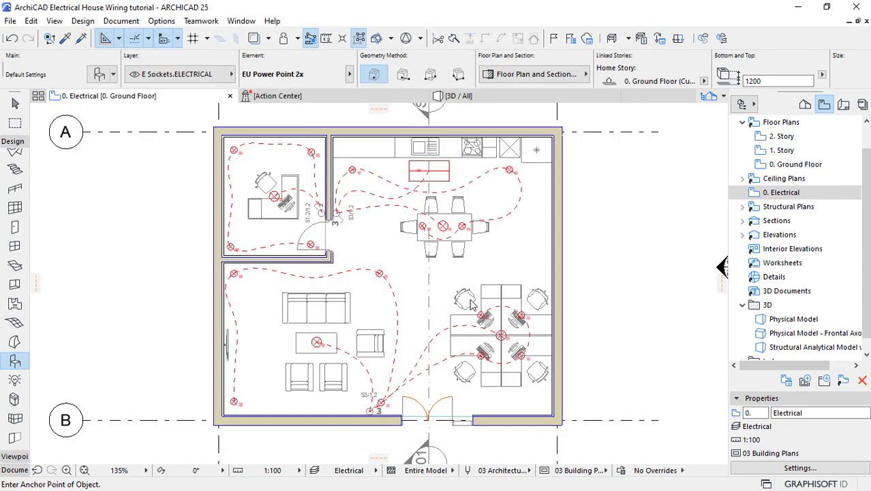
- Place an EU Power Point 2x in the small office, between the desk and the outer wall
scroll(253, 160, up, 6)
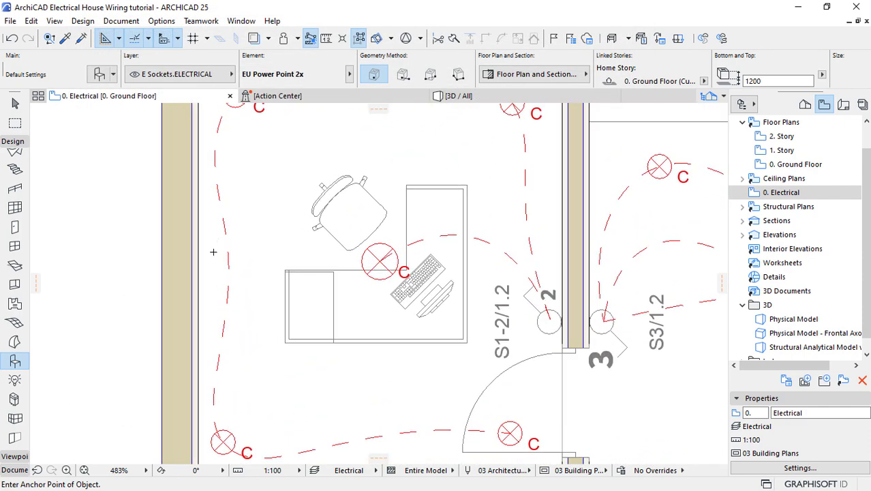
click(214, 252)
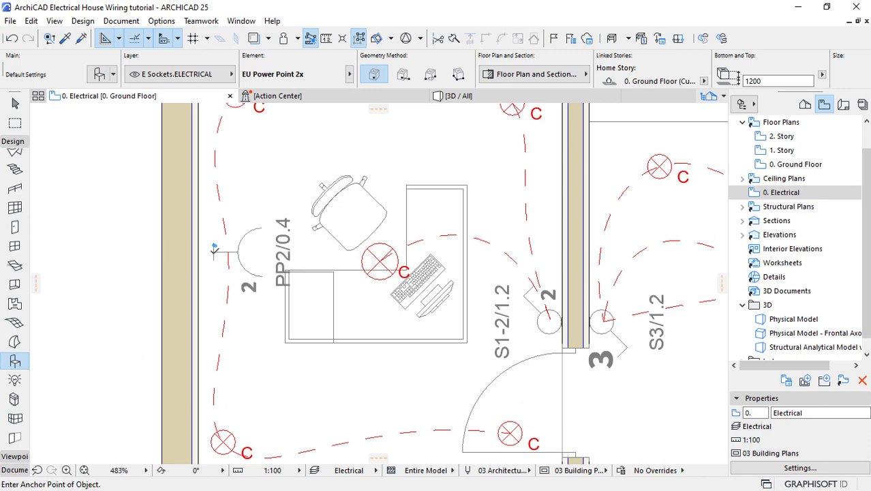
scroll(154, 251, up, 3)
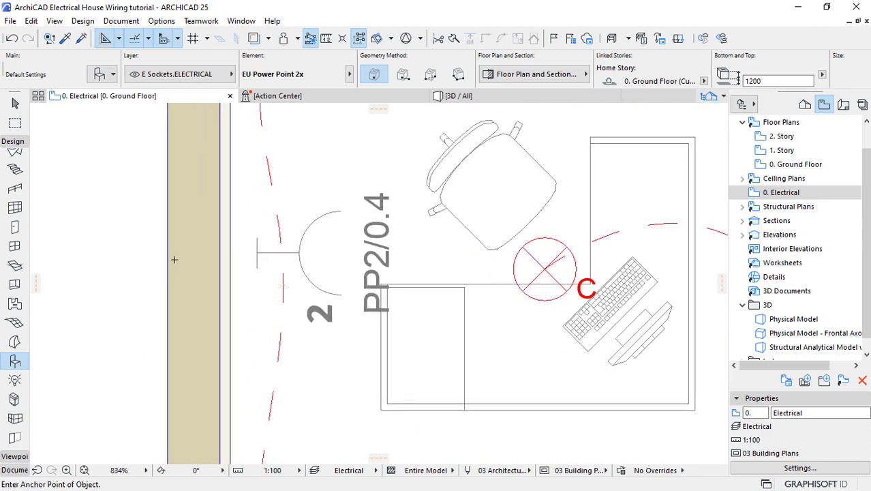
- Move the office power point by its base point onto the inner face of the outer wall and deselect it
click(15, 102)
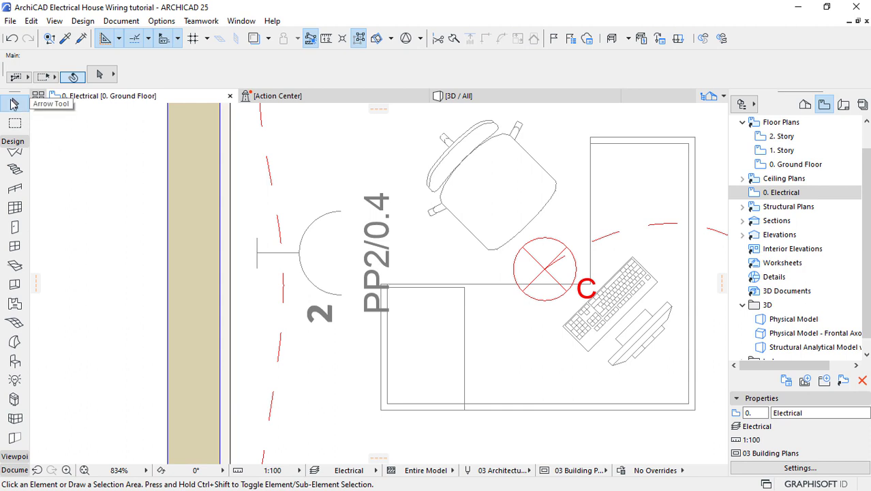
click(258, 255)
key(ctrl+m)
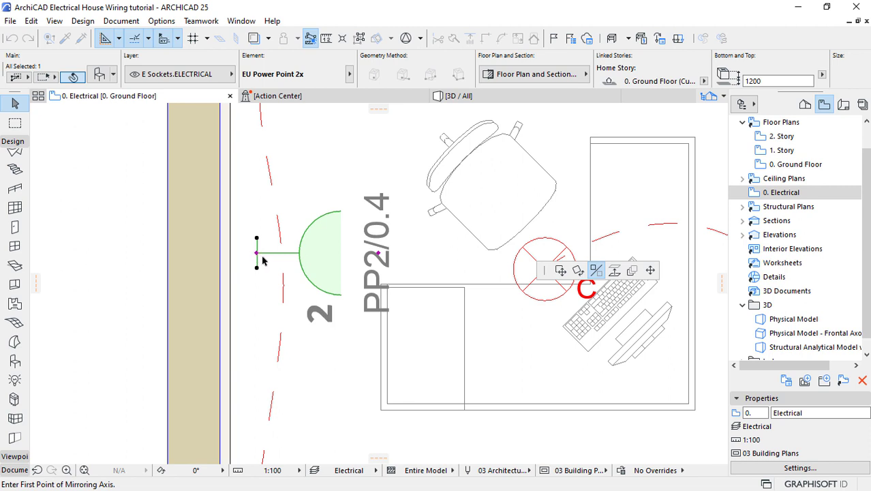
click(560, 271)
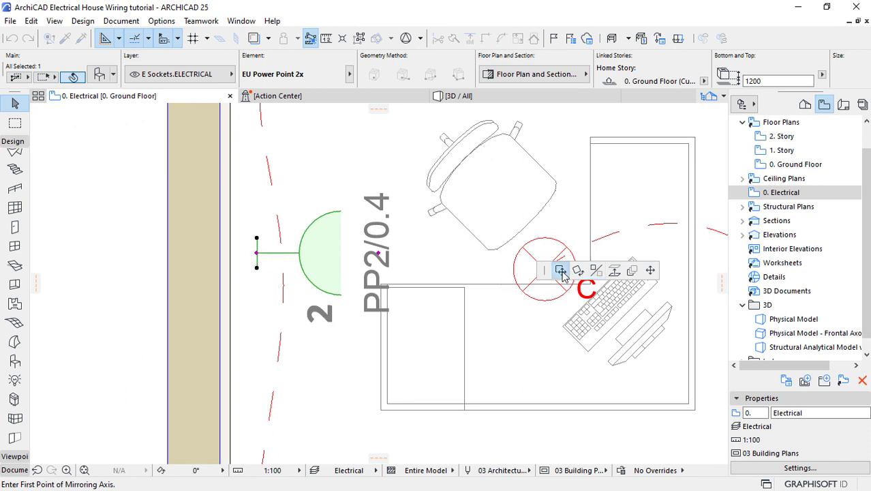
click(258, 254)
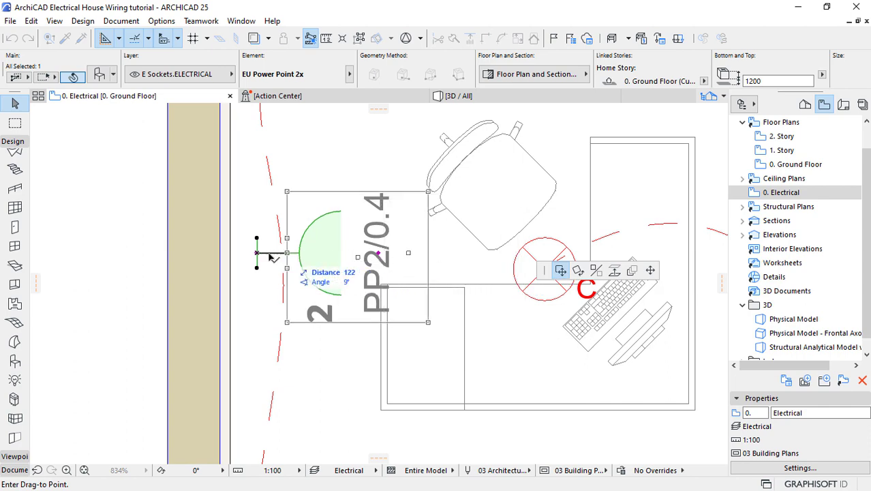
click(231, 253)
scroll(289, 206, down, 5)
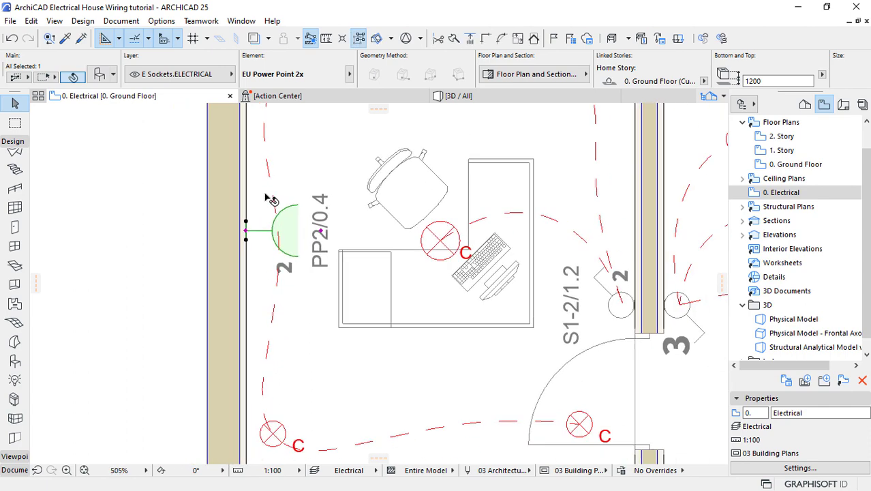
scroll(262, 199, down, 1)
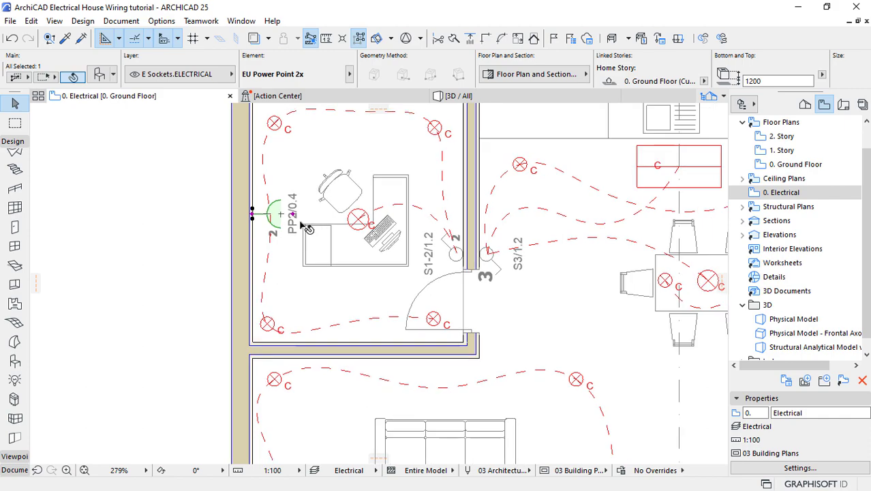
click(137, 233)
scroll(174, 196, down, 2)
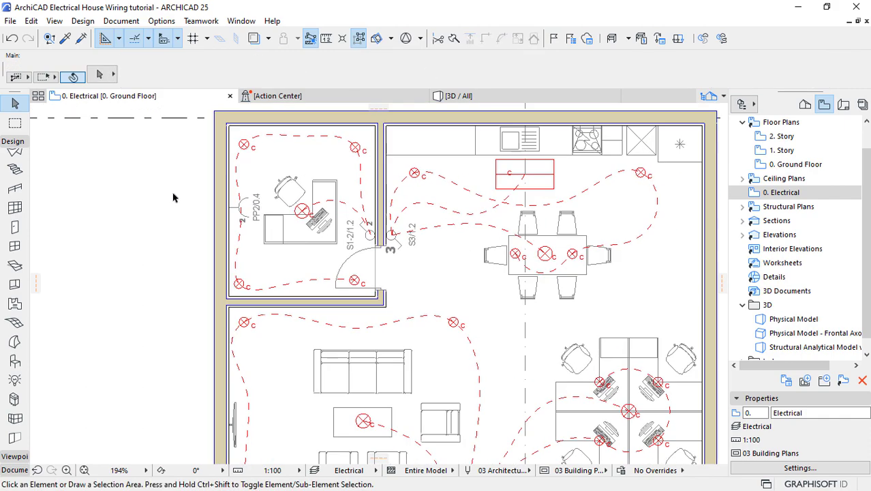
- Set the switch hook length of the office power point's symbol to 0.60 mm and accept the object settings
scroll(222, 198, up, 7)
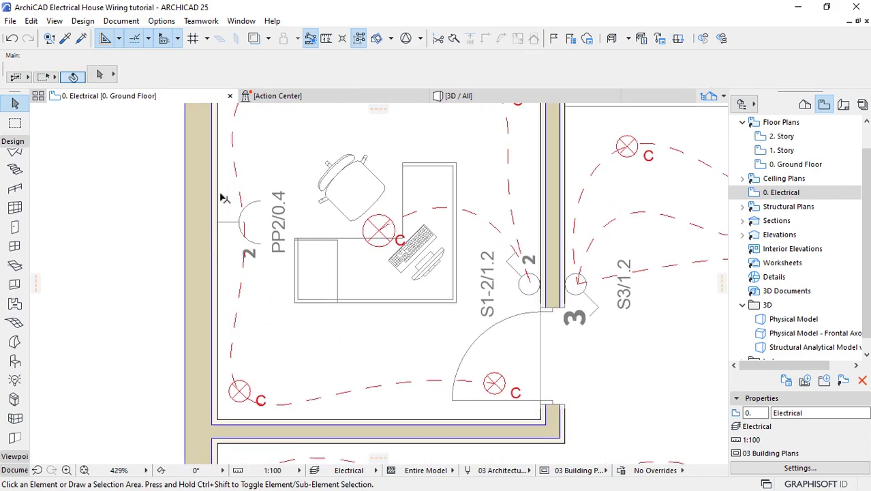
click(251, 242)
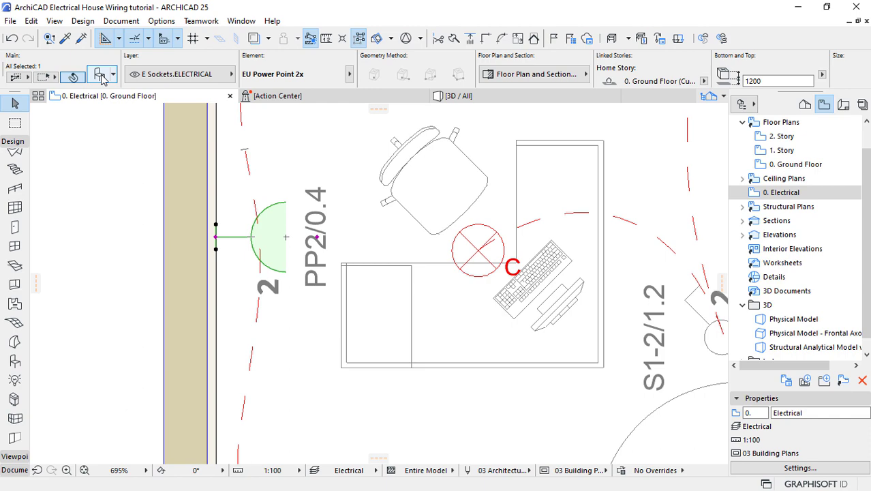
click(100, 75)
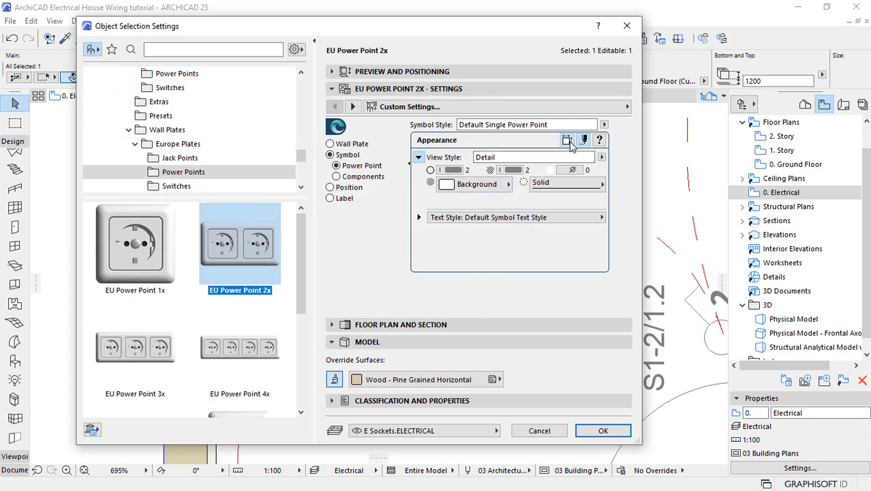
click(567, 140)
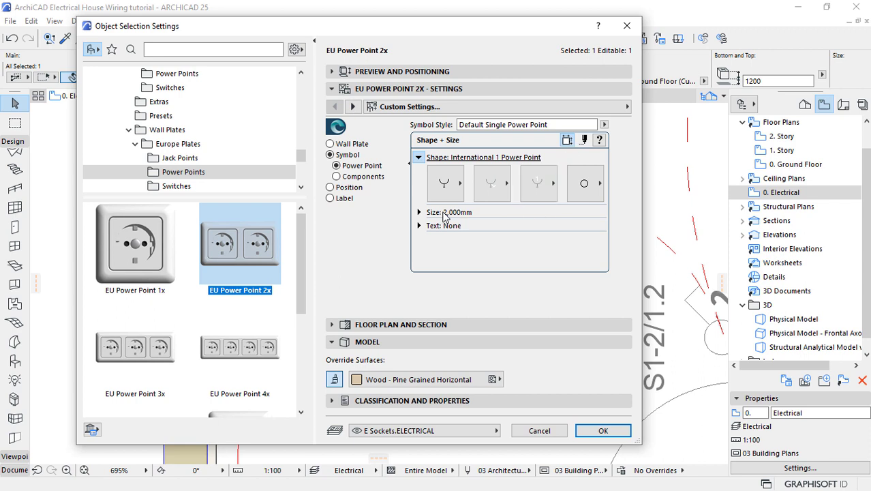
click(421, 212)
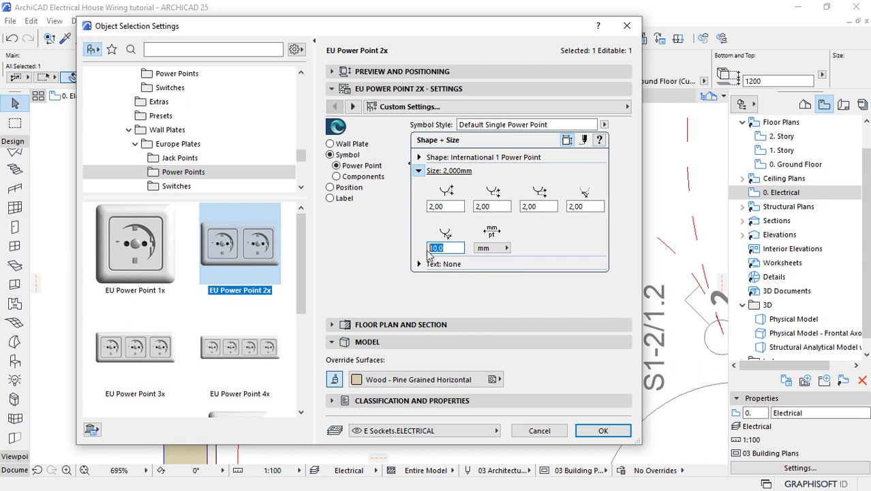
key(Return)
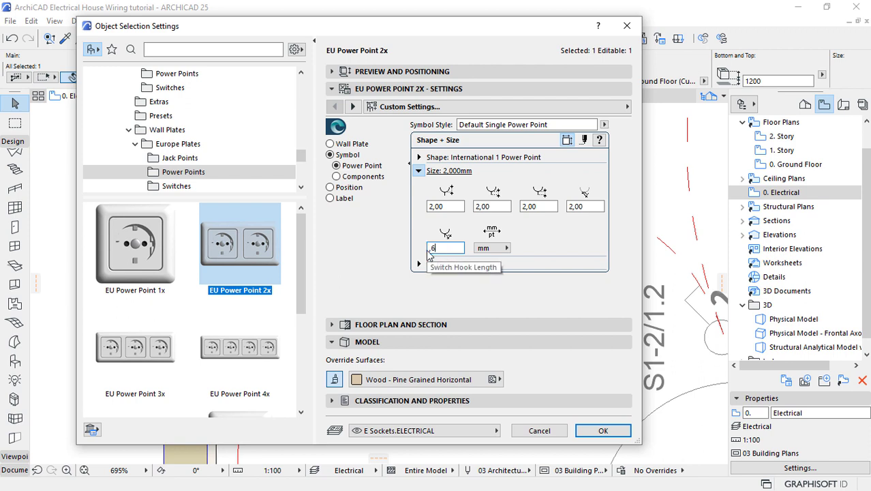
text(,6)
key(Return)
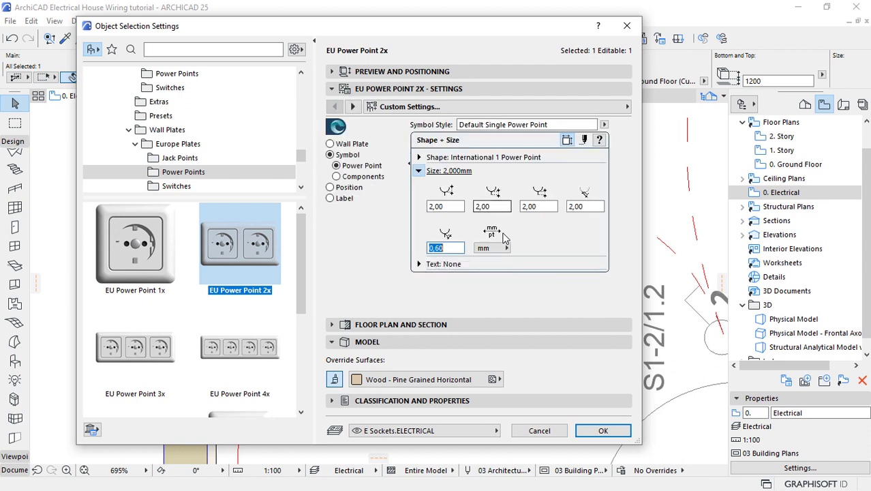
click(599, 431)
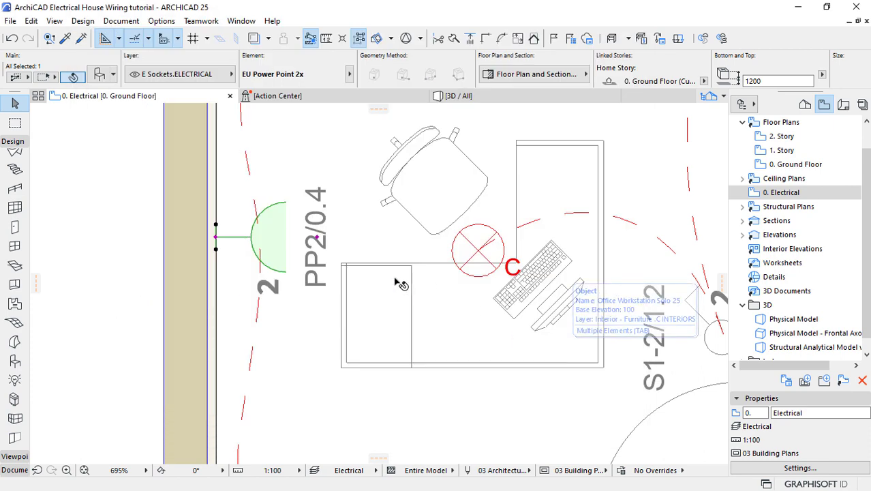
click(216, 237)
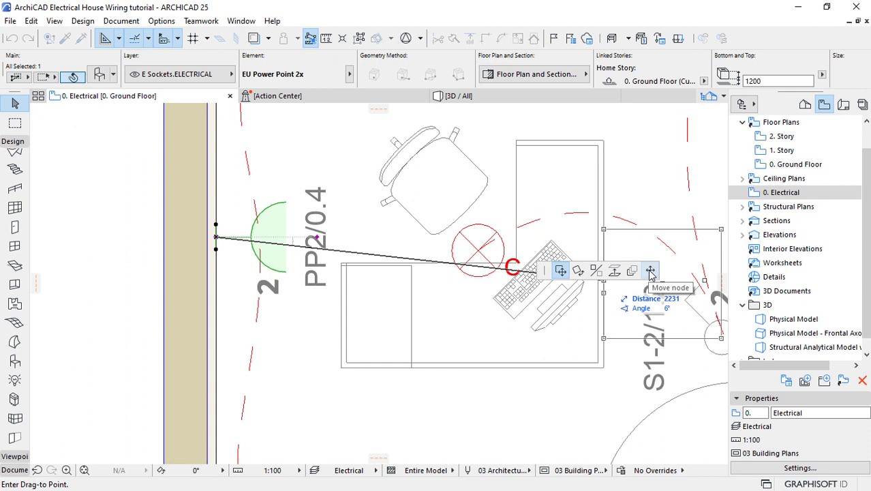
click(651, 271)
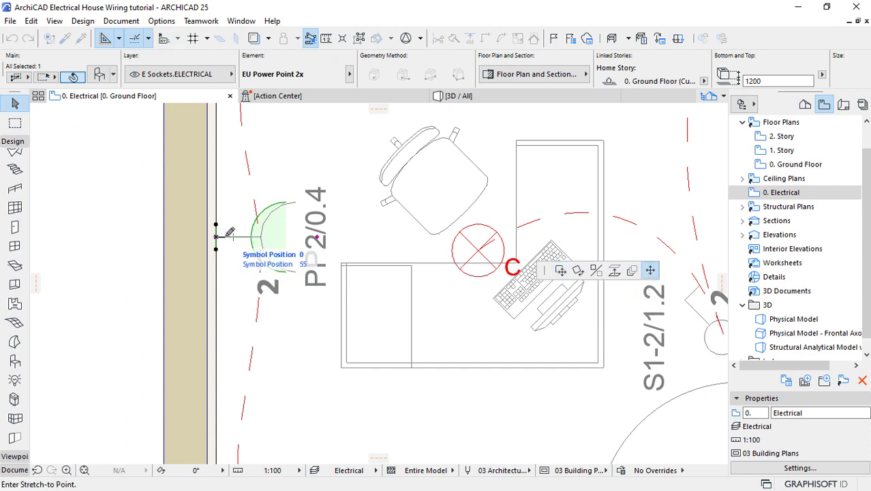
key(Escape)
scroll(283, 225, down, 5)
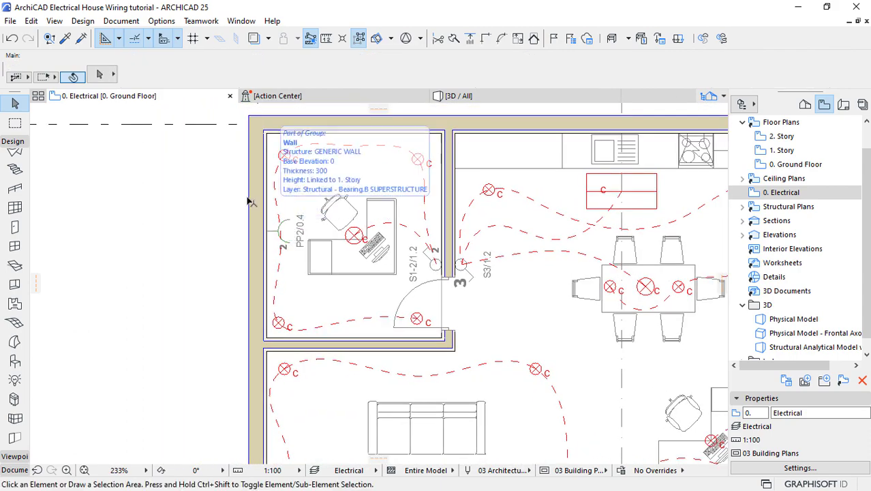
scroll(247, 201, down, 3)
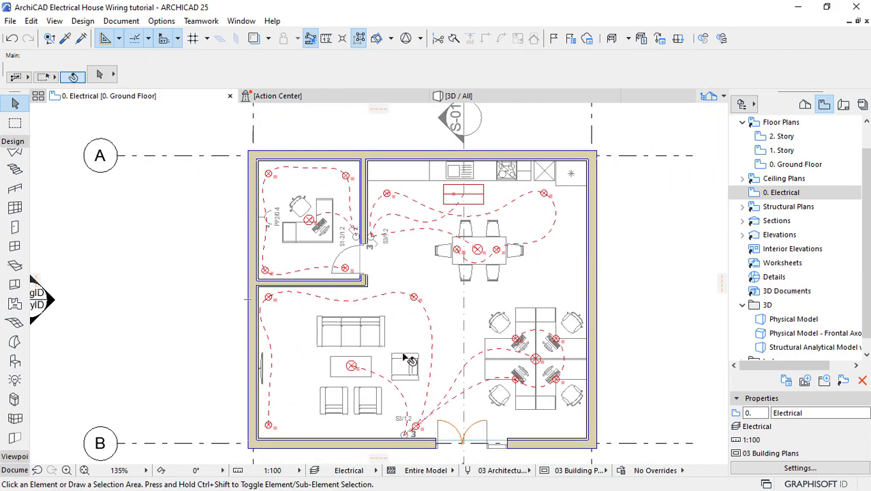
scroll(409, 359, up, 1)
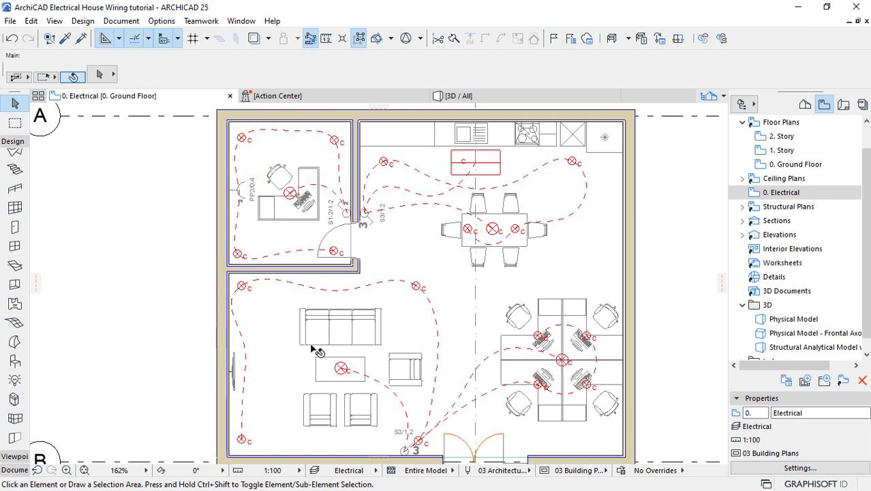
click(238, 193)
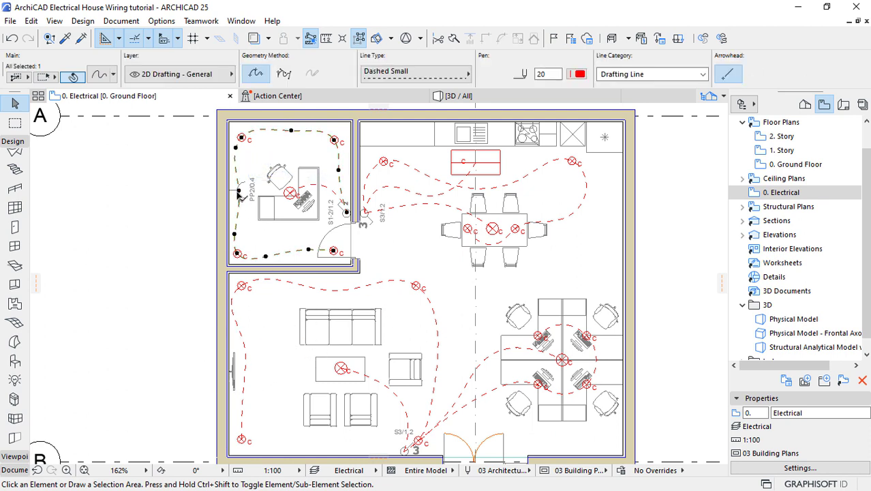
key(Escape)
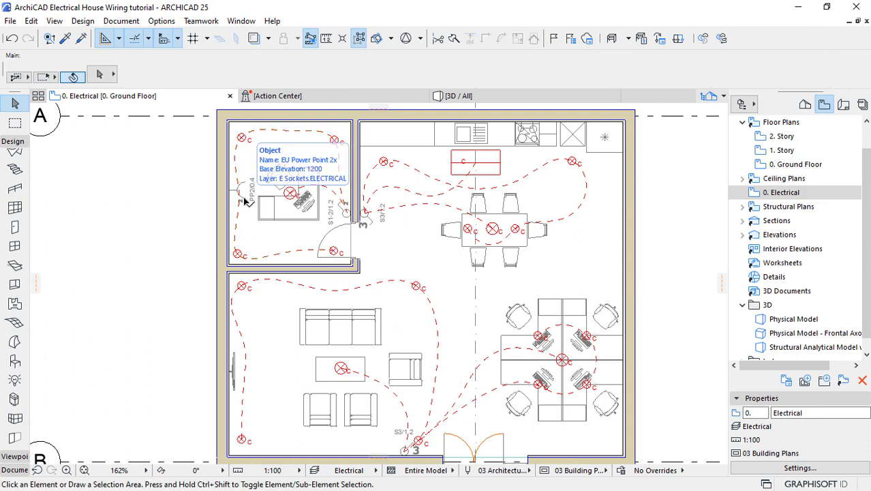
- Copy the office EU Power Point 2x by its base point onto the living-room outer wall, behind the wall-mounted TV
click(241, 195)
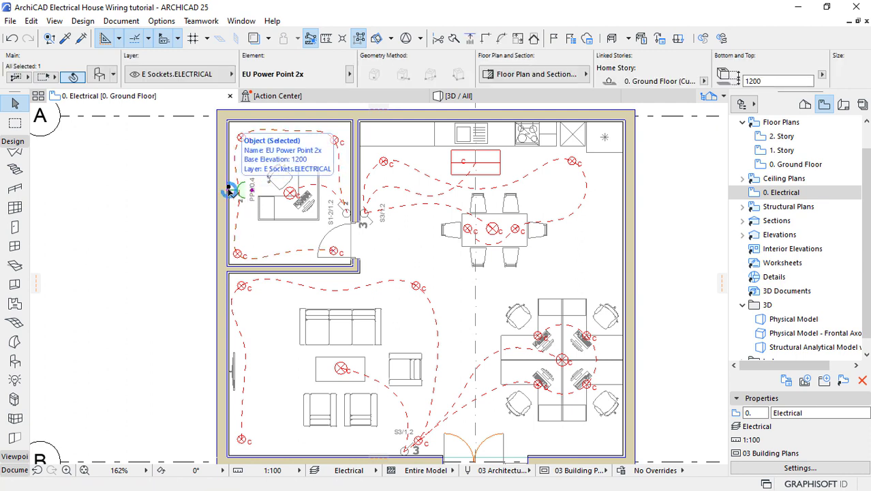
scroll(231, 191, up, 6)
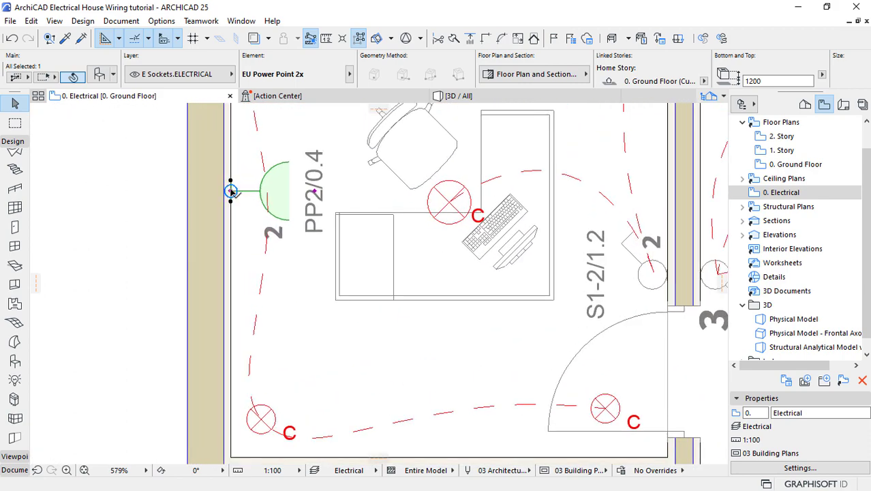
click(231, 191)
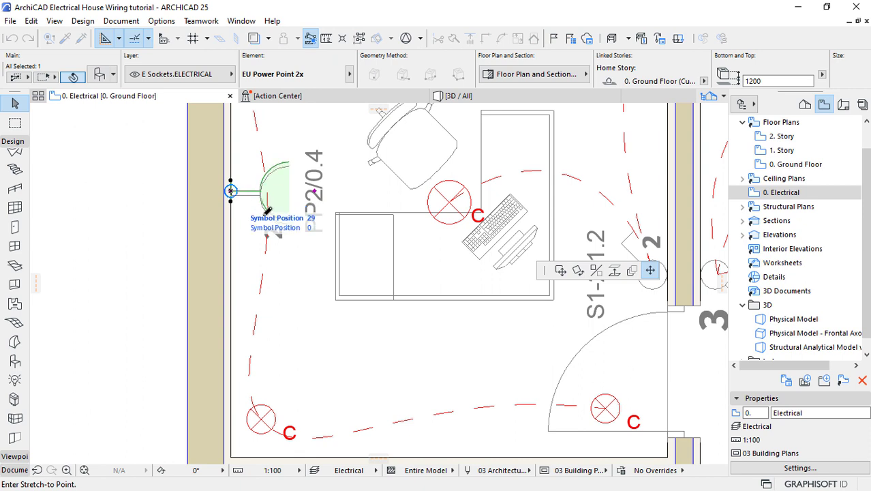
click(560, 271)
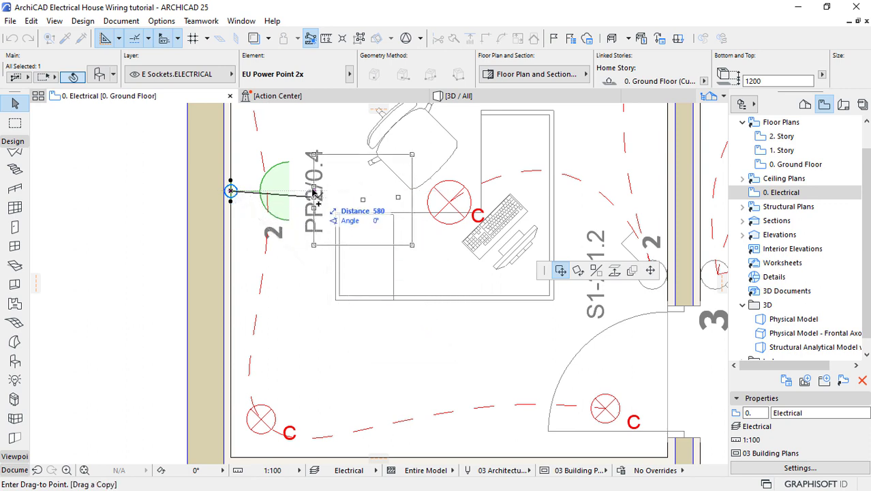
scroll(310, 161, down, 4)
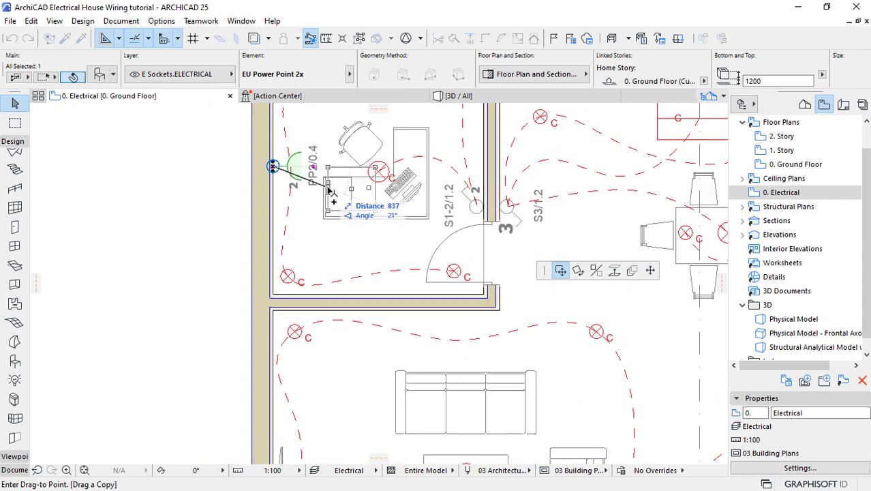
scroll(273, 167, down, 3)
scroll(300, 416, up, 3)
scroll(289, 399, up, 3)
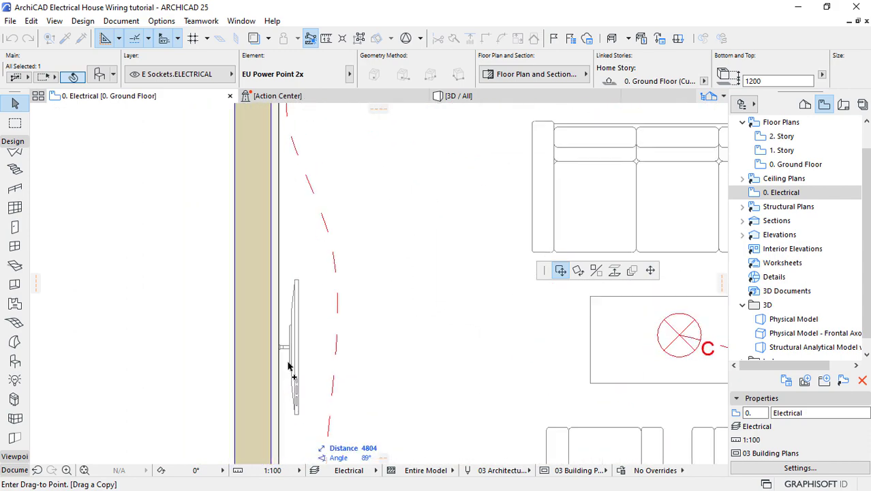
click(280, 349)
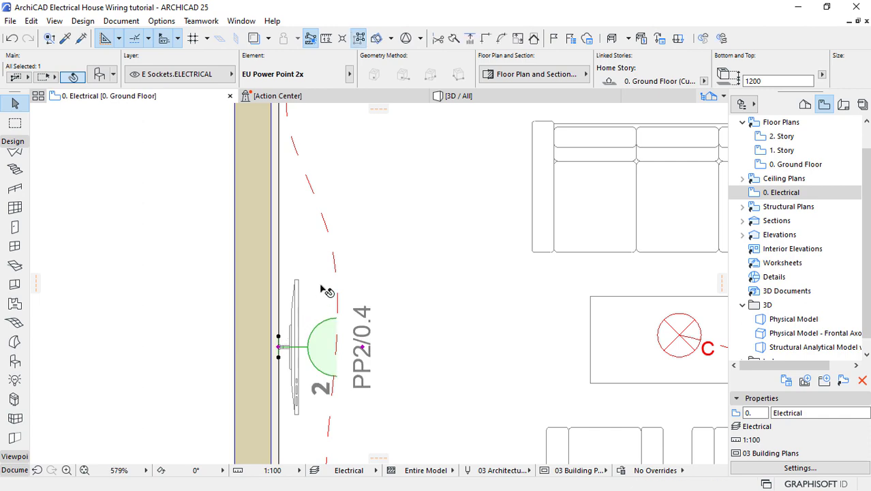
- Copy the living-room power point onto the kitchen's outer wall, at the near corner of the crossed cabinet beside the hob counter
scroll(268, 242, down, 2)
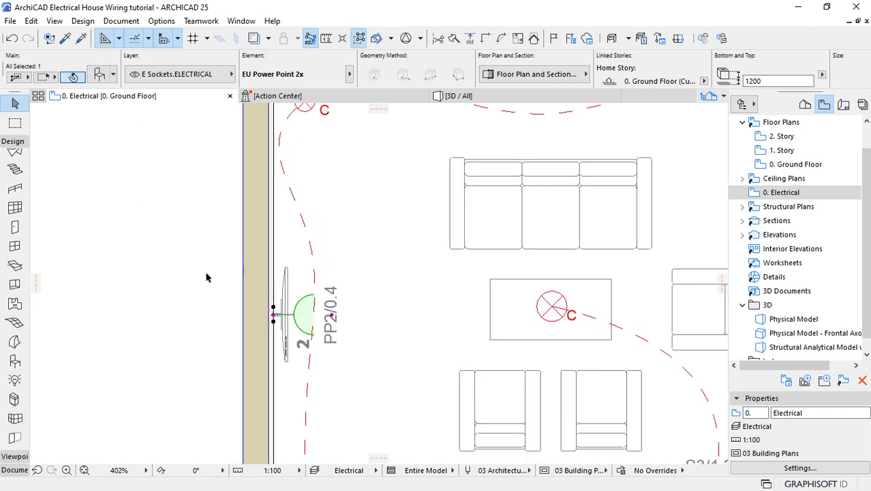
scroll(208, 277, down, 4)
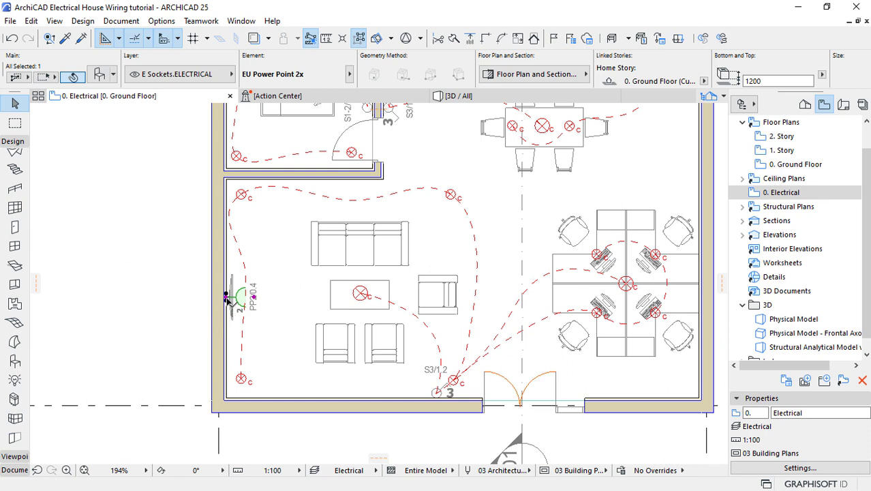
click(227, 297)
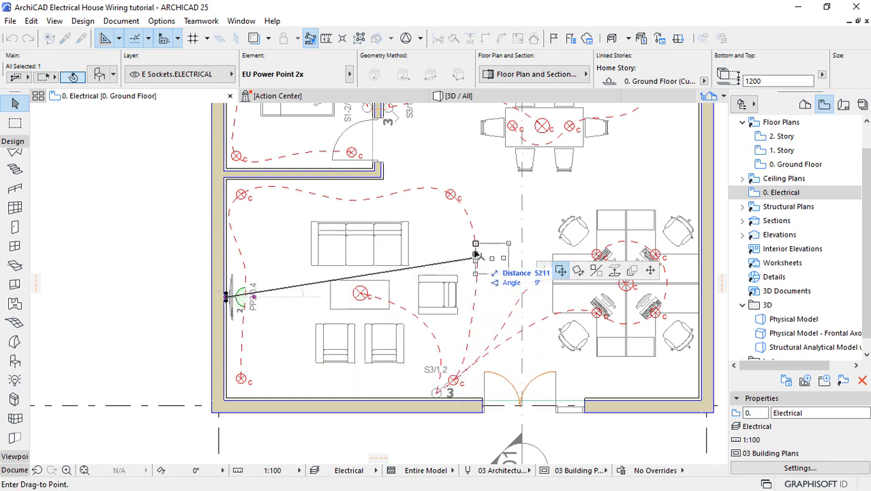
key(ctrl)
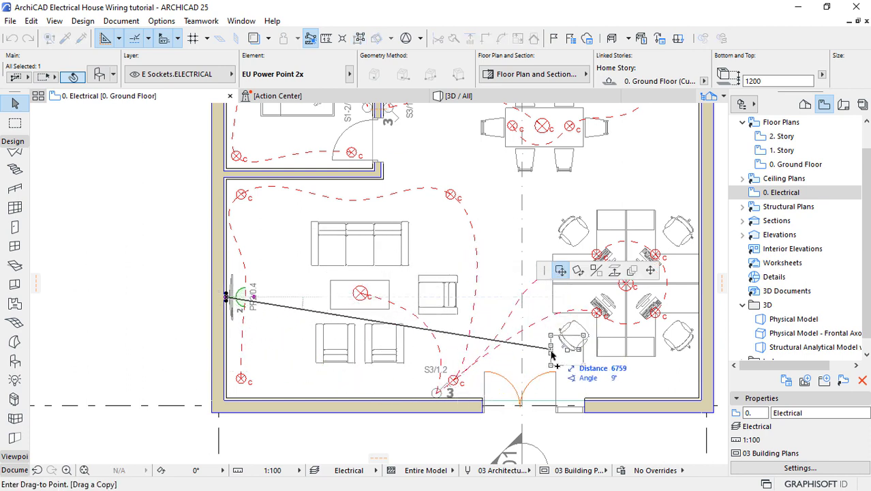
scroll(379, 402, down, 3)
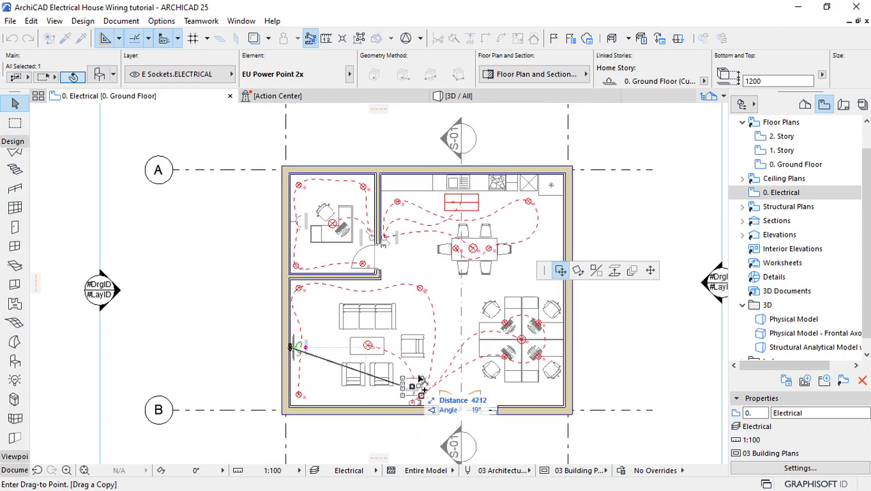
scroll(521, 169, up, 3)
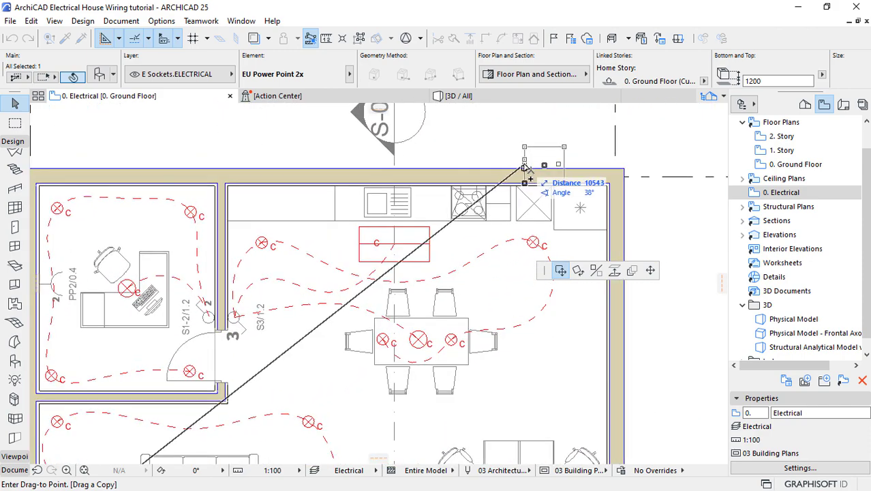
scroll(525, 174, up, 3)
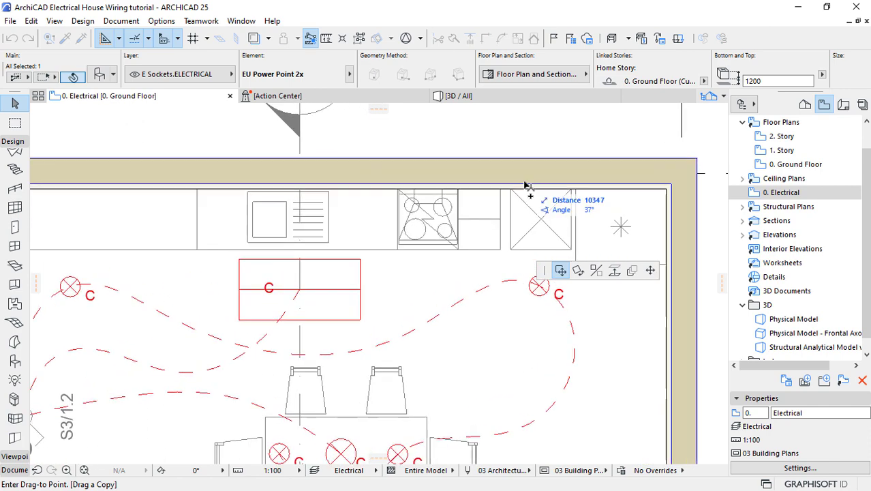
scroll(524, 184, up, 2)
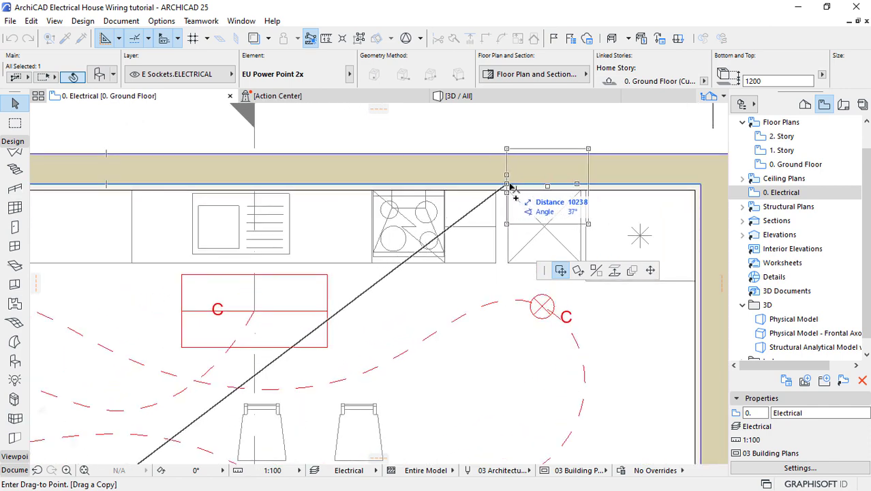
click(510, 185)
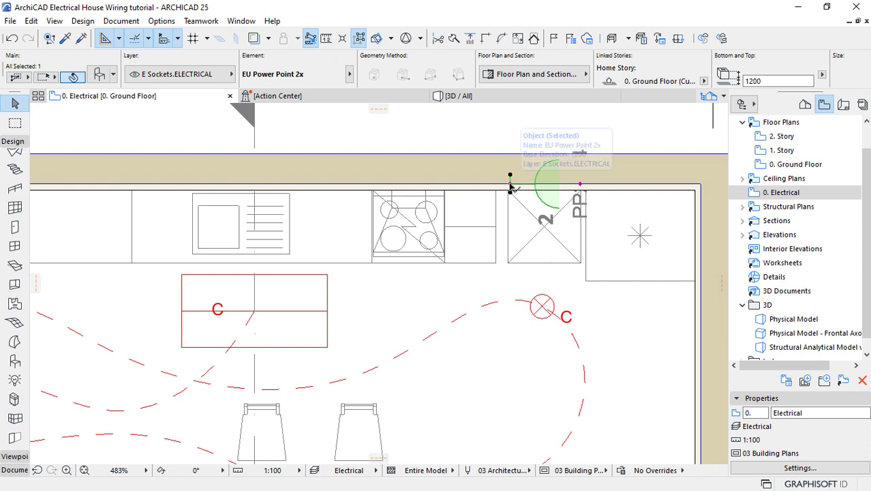
- Rotate the kitchen power point 90° clockwise about its base point so its symbol faces into the room
click(510, 186)
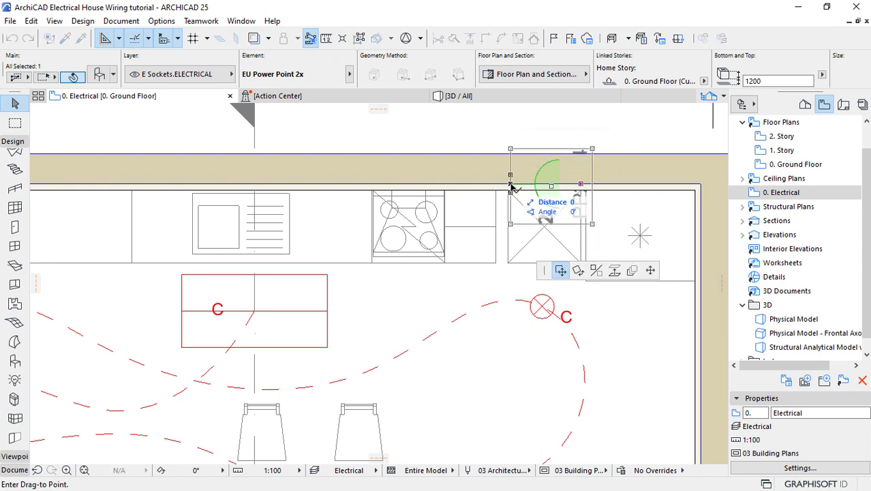
click(576, 273)
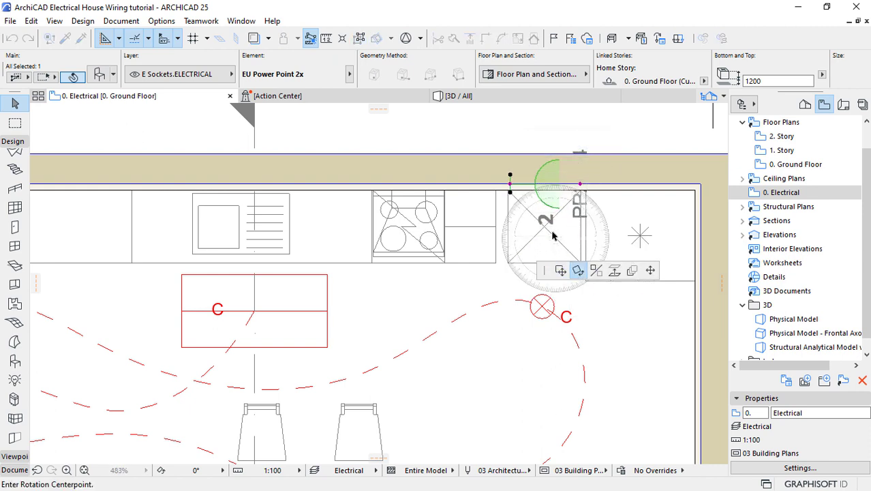
click(510, 184)
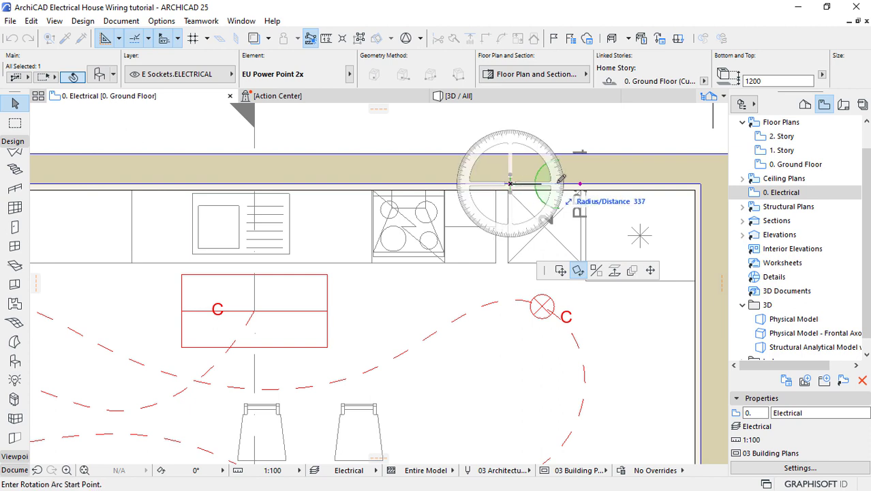
click(637, 184)
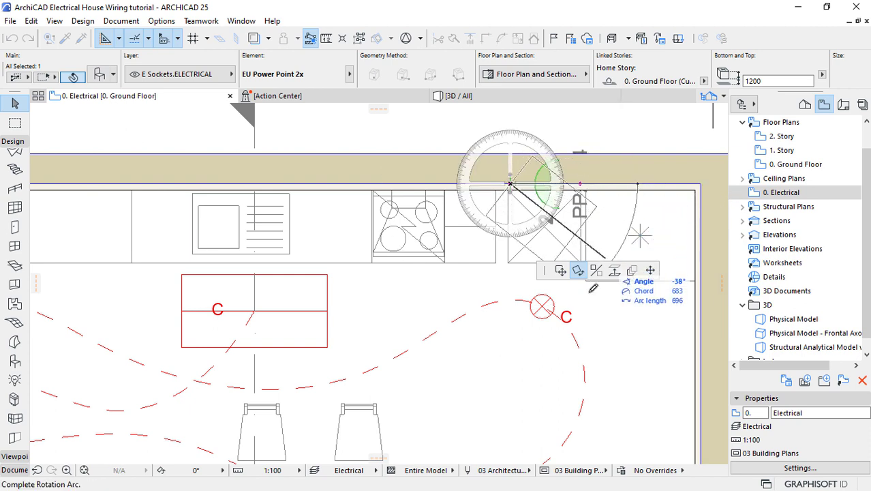
click(512, 360)
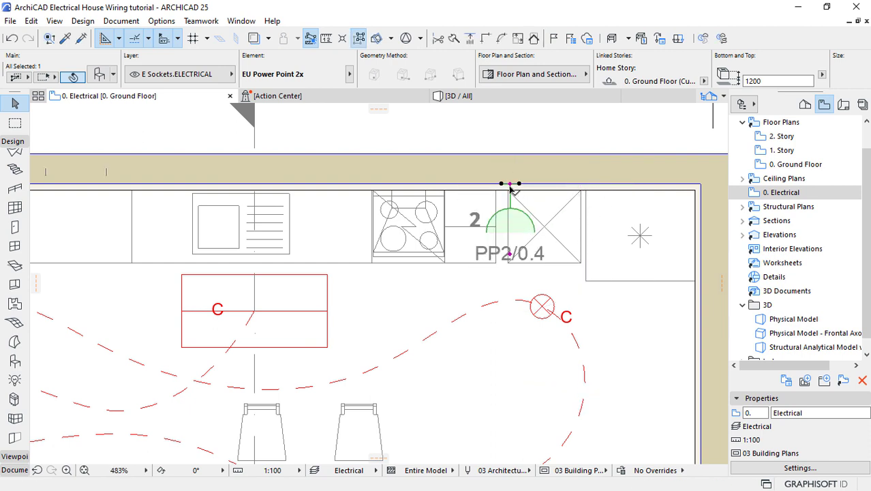
- Move the kitchen power point by its base point along the inner face of the outer wall to behind the hob
click(510, 186)
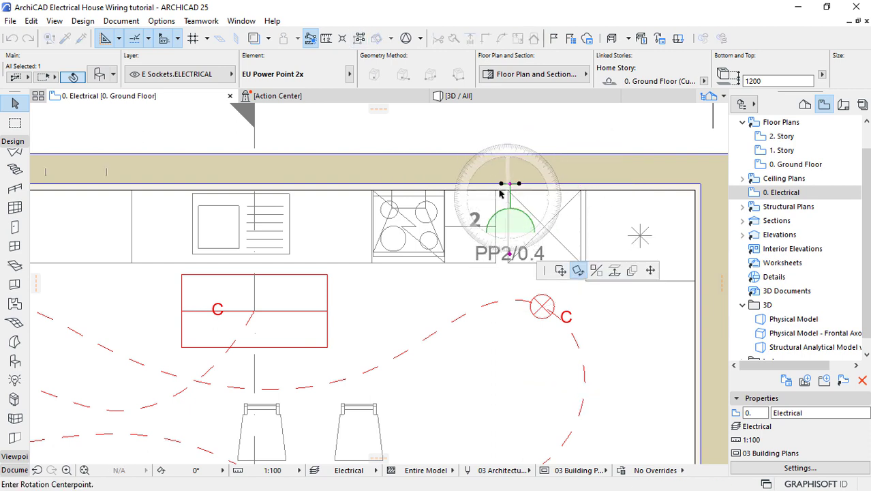
click(560, 271)
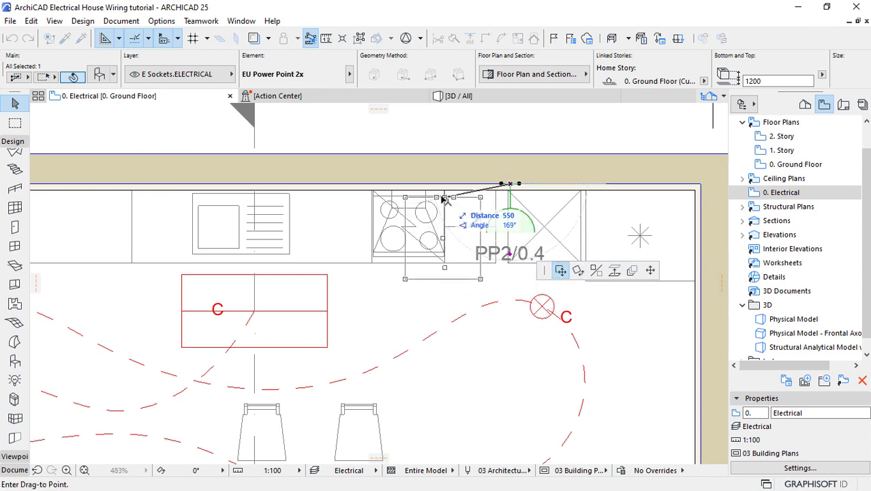
click(407, 185)
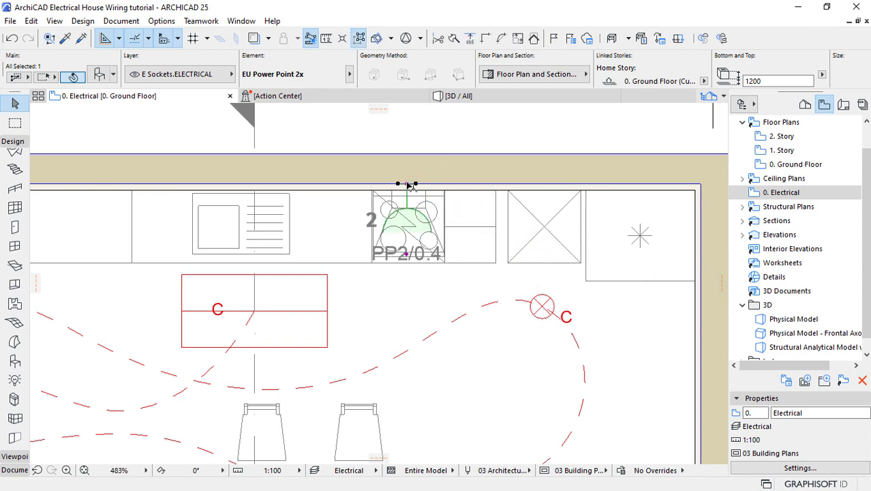
scroll(410, 178, up, 2)
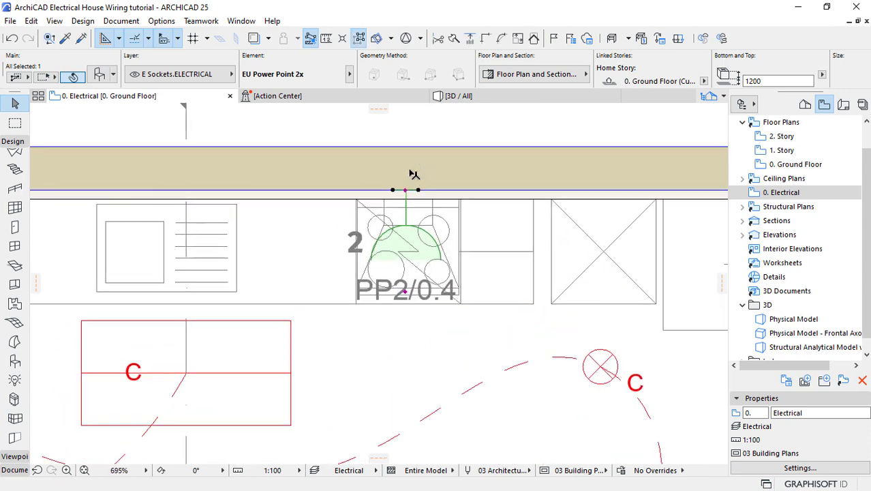
scroll(258, 318, down, 2)
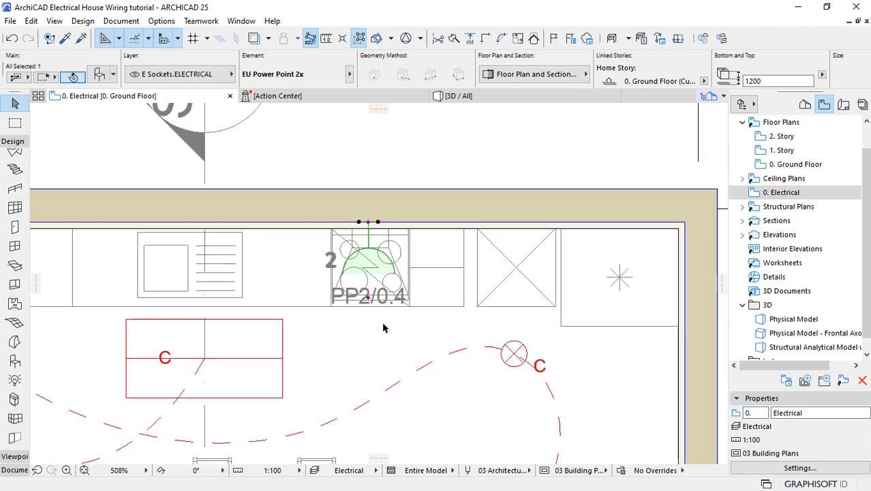
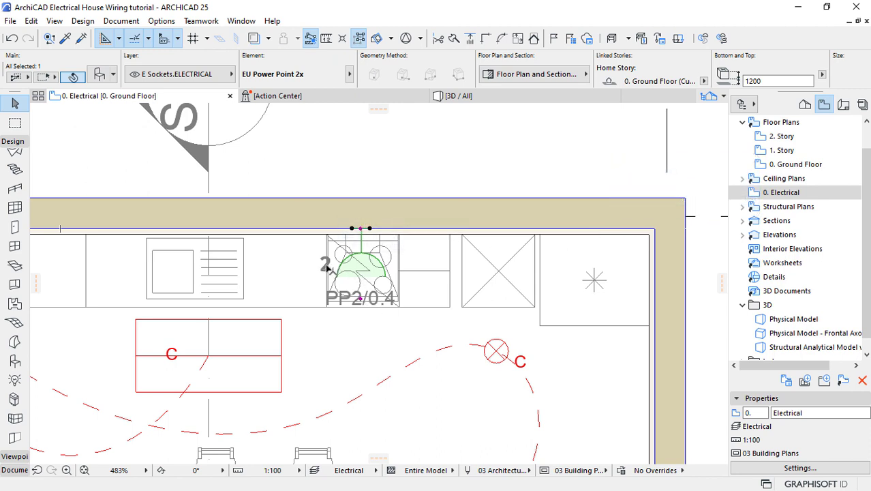
- Copy the hob power point by its base point along the outer wall to behind the asterisk-marked corner appliance
click(359, 229)
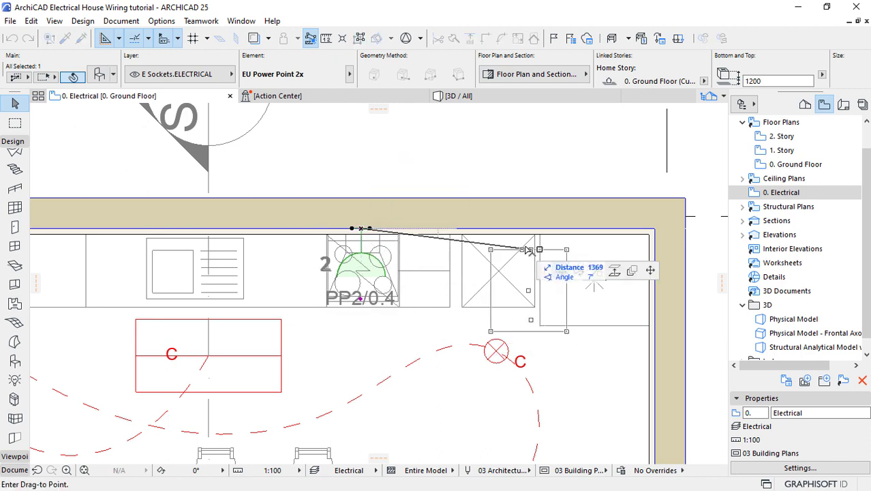
key(ctrl)
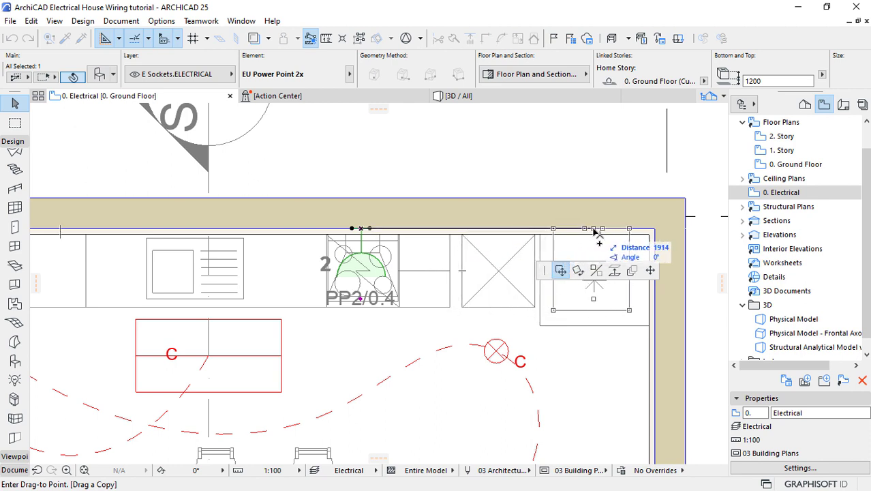
- Copy the EU Power Point 2x about 1910 mm along the kitchen wall, from behind the stove to the corner appliance
click(596, 231)
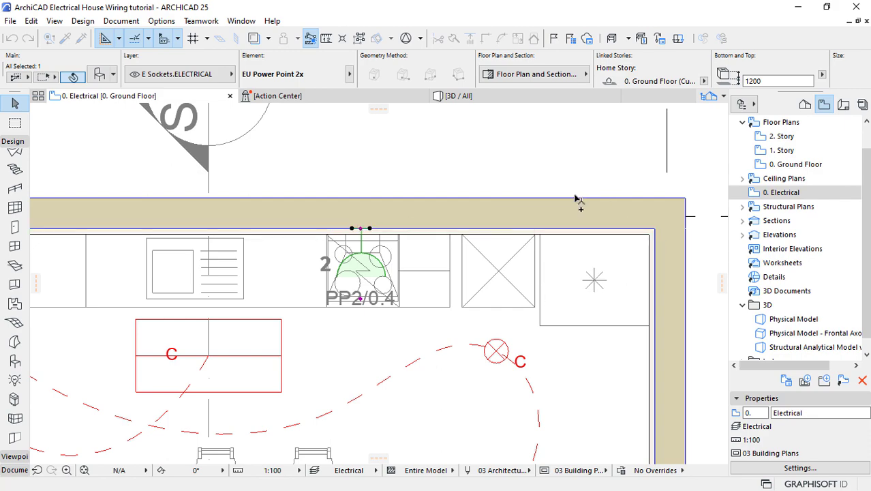
scroll(515, 183, down, 8)
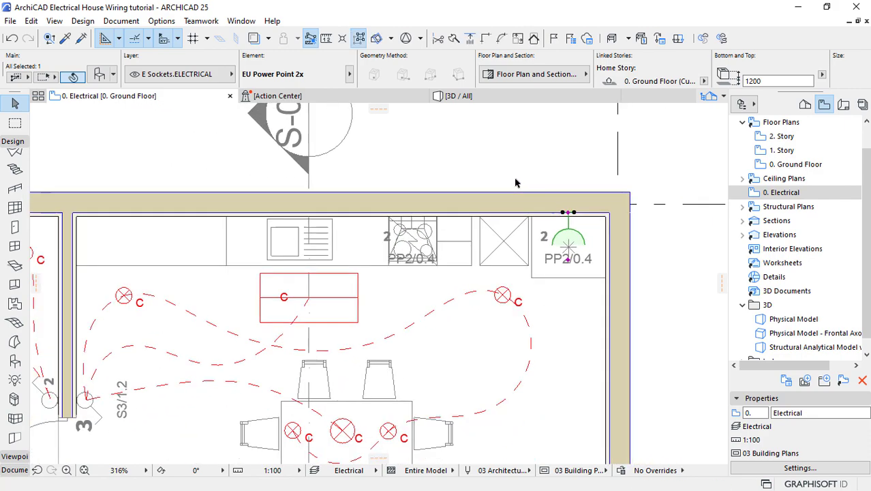
scroll(486, 169, down, 2)
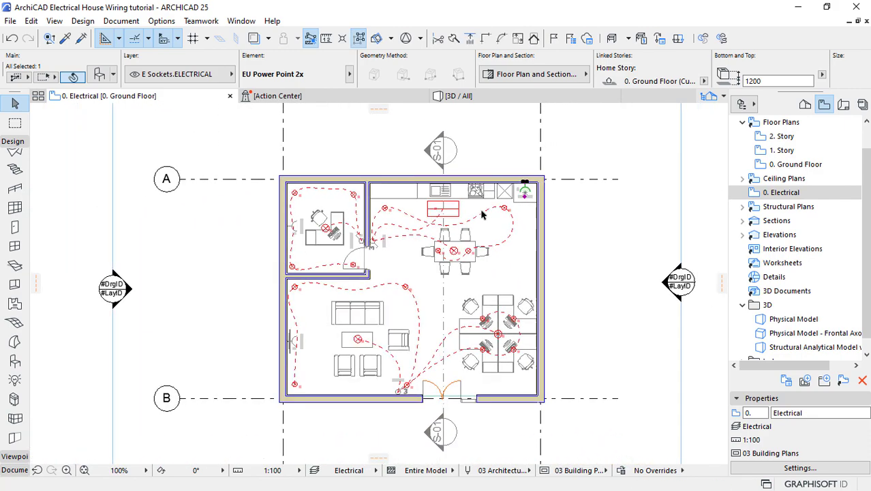
- Place a copy of the corner EU Power Point 2x over the four-desk workstation, close to the adjacent outer wall
scroll(504, 308, up, 4)
scroll(504, 308, up, 1)
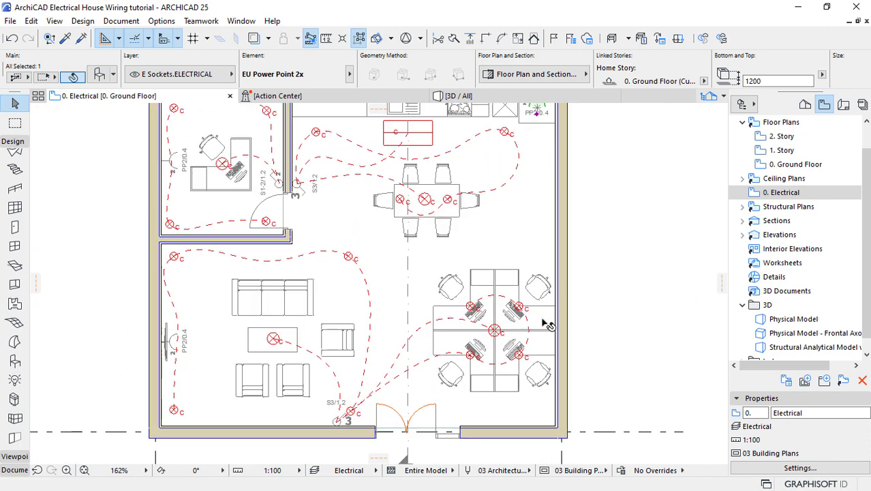
scroll(442, 371, down, 1)
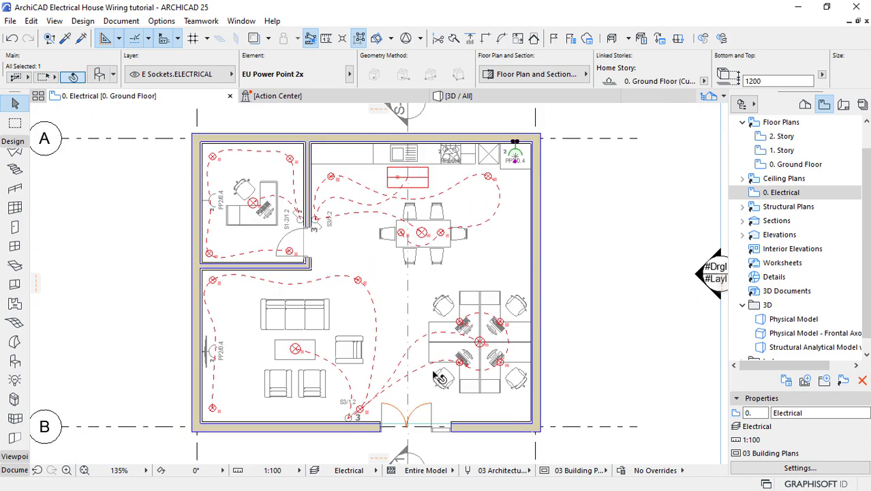
click(515, 143)
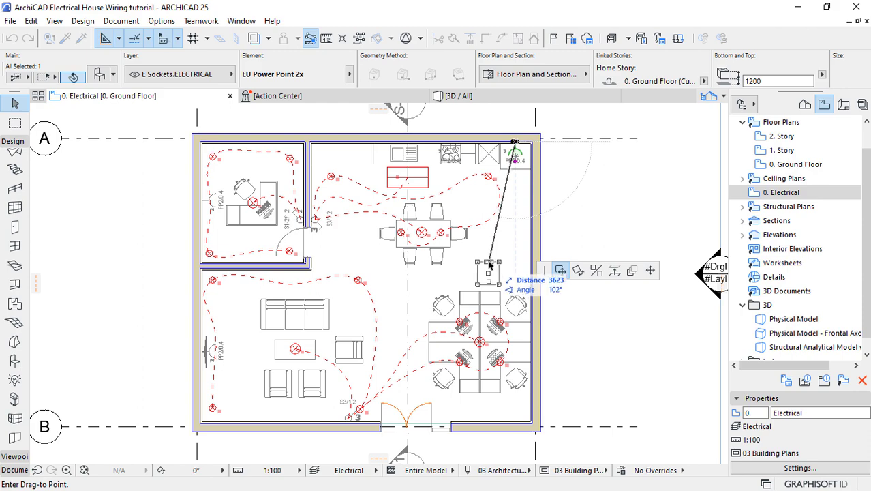
key(ctrl)
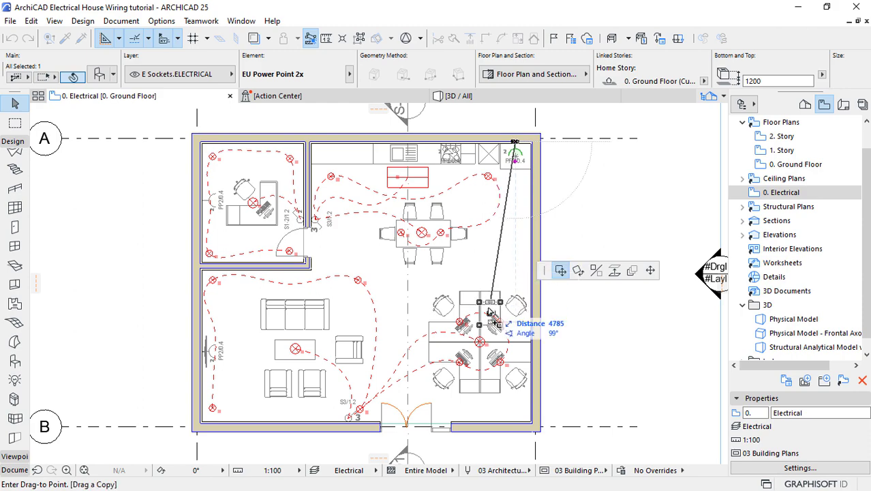
scroll(515, 359, up, 1)
scroll(516, 359, up, 3)
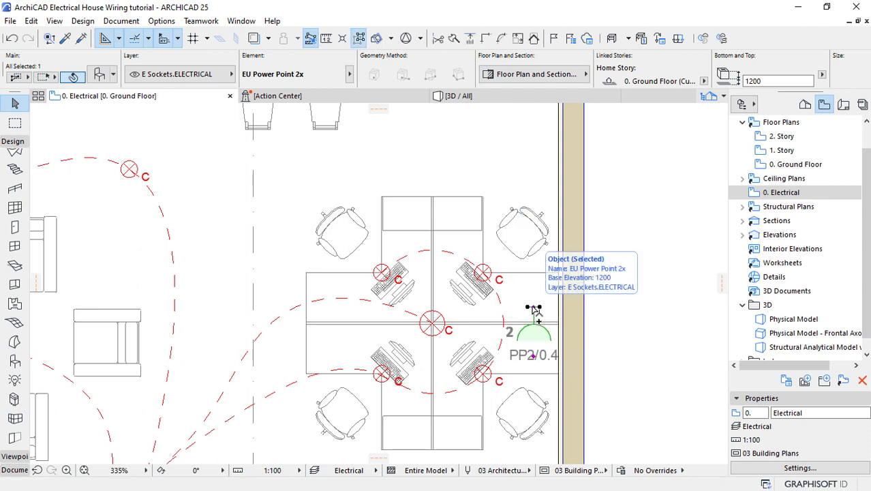
- Rotate the copied power point 90° clockwise about its base point so its base faces the wall beside the desks
click(533, 307)
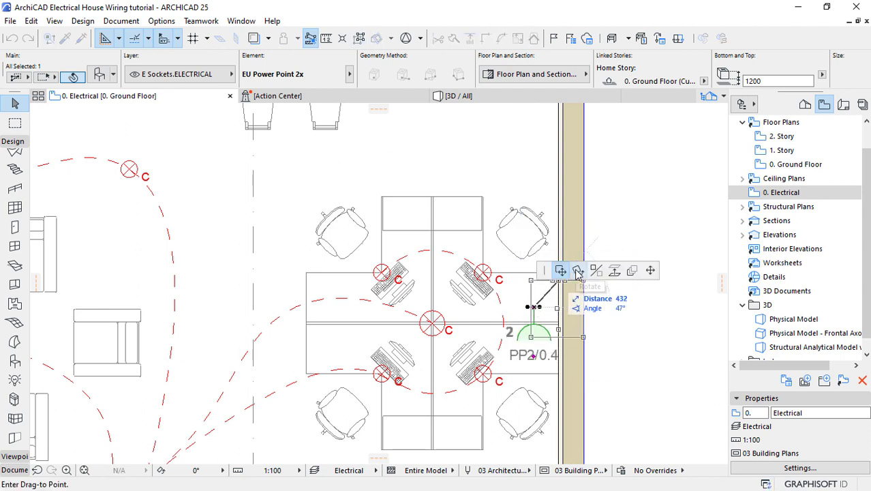
click(578, 271)
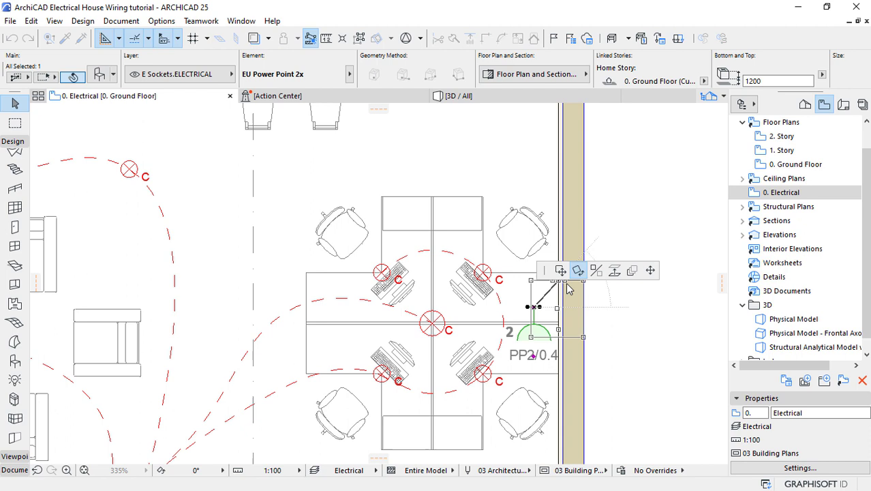
click(533, 307)
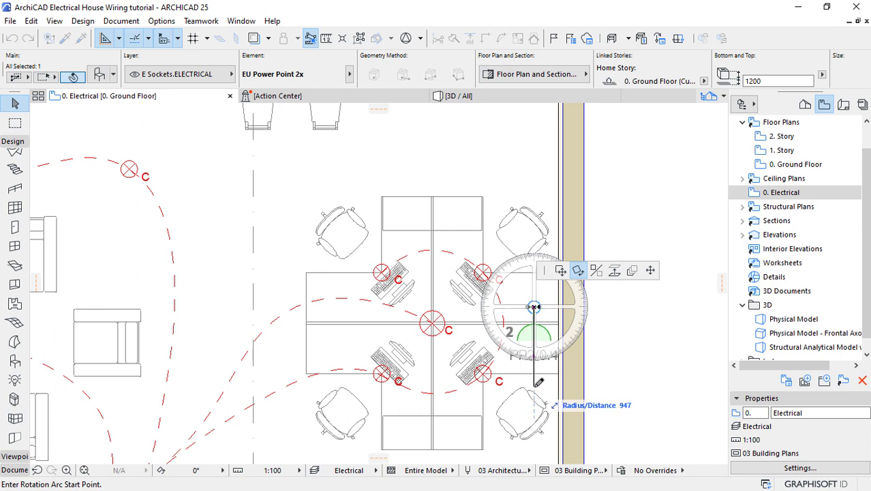
click(535, 385)
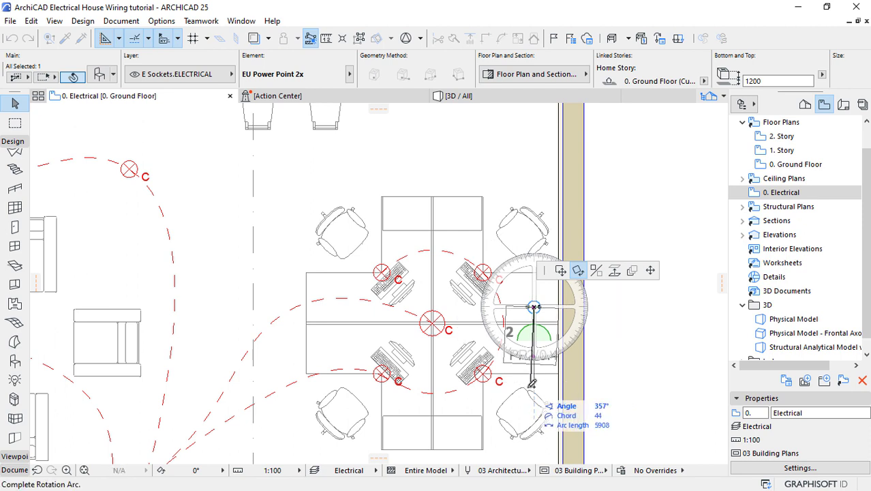
click(444, 306)
- Move the rotated power point onto the wall face, aligned with the dividing line between the desks
scroll(543, 314, up, 5)
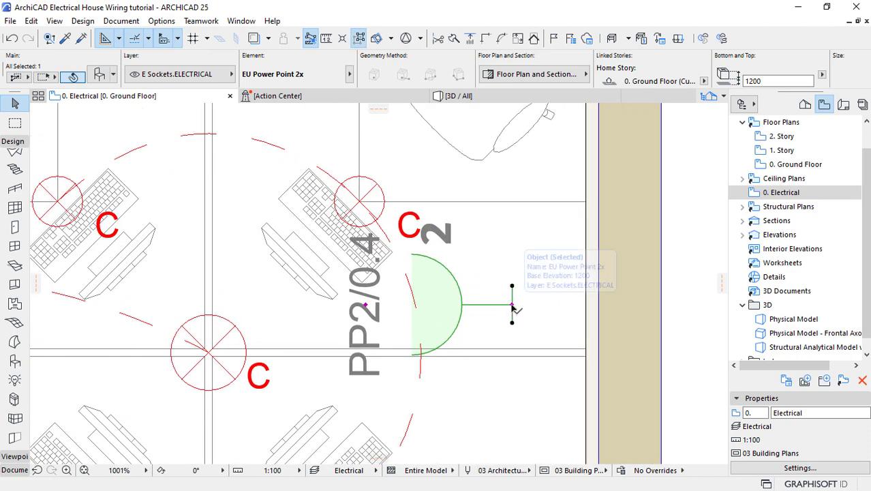
click(513, 308)
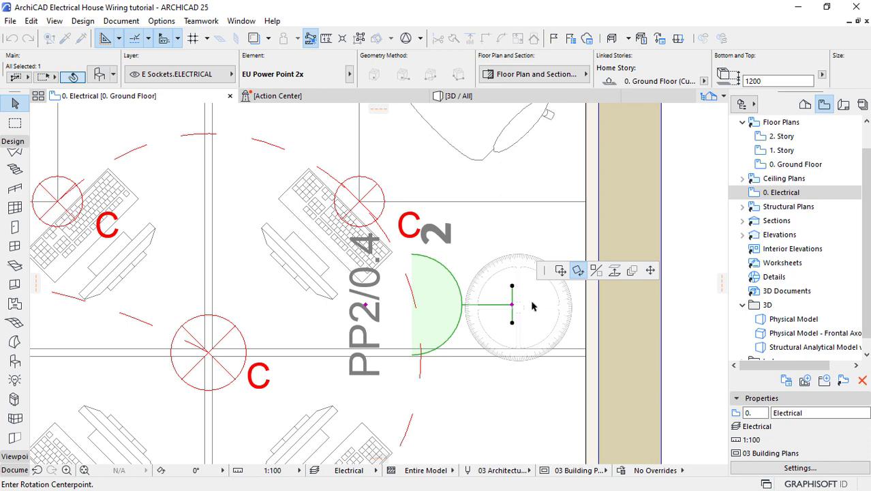
click(560, 270)
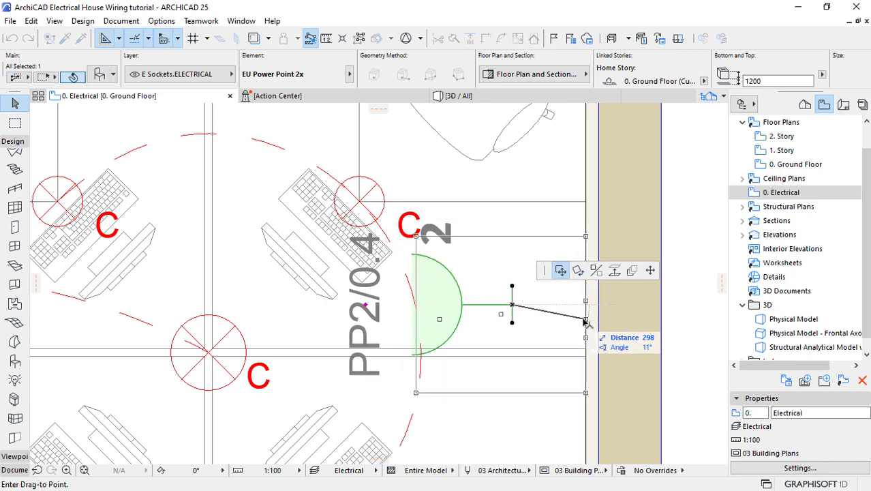
scroll(404, 267, down, 1)
scroll(404, 267, down, 1)
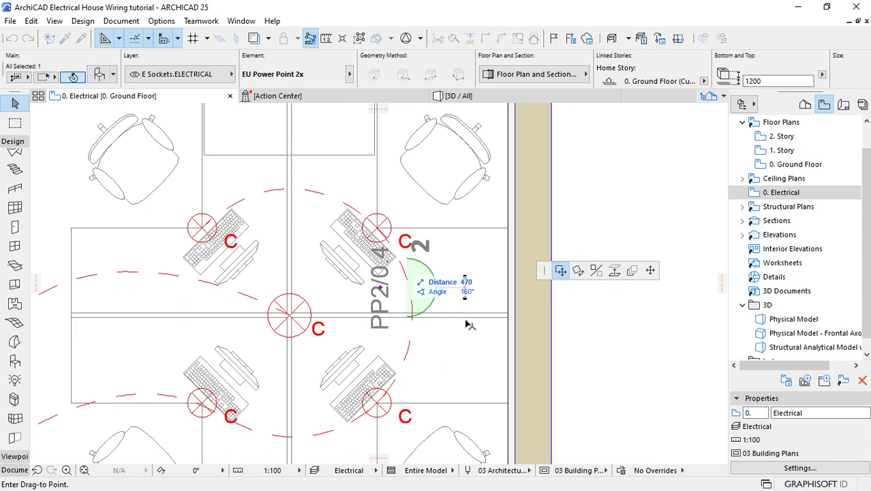
click(507, 317)
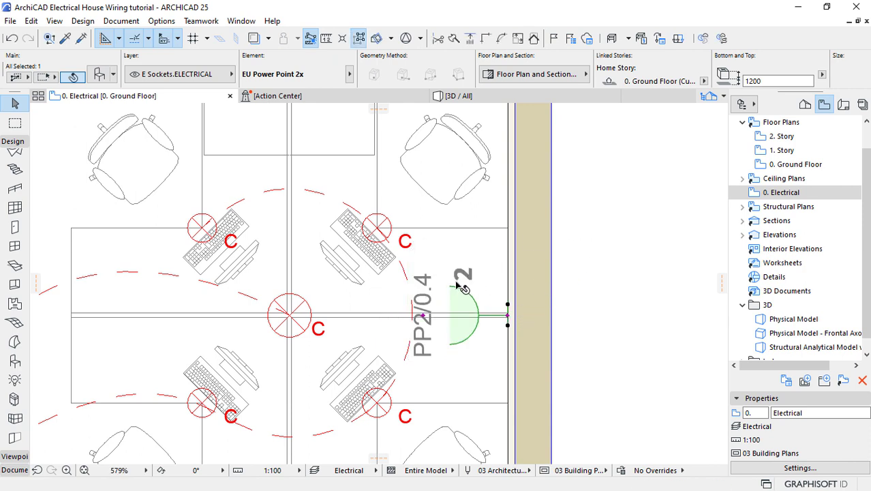
- Open the workstation power point's object settings and replace its library part with EU Power Point 4x
scroll(490, 236, down, 1)
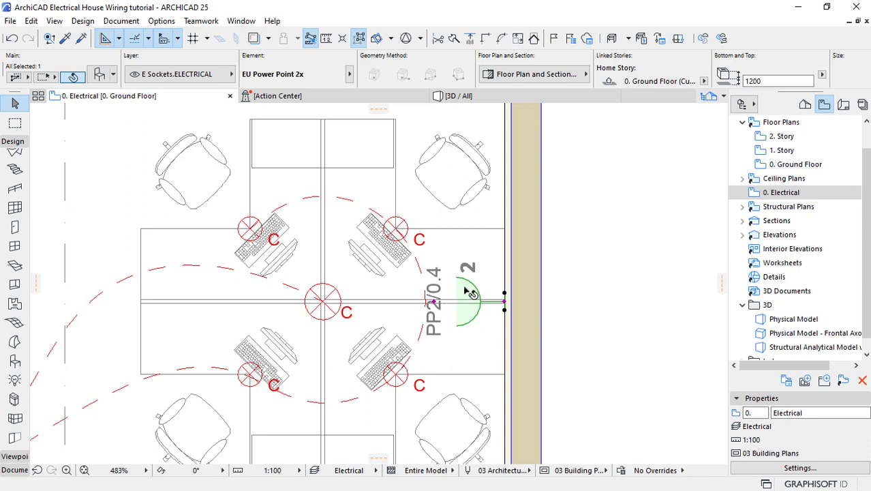
click(98, 77)
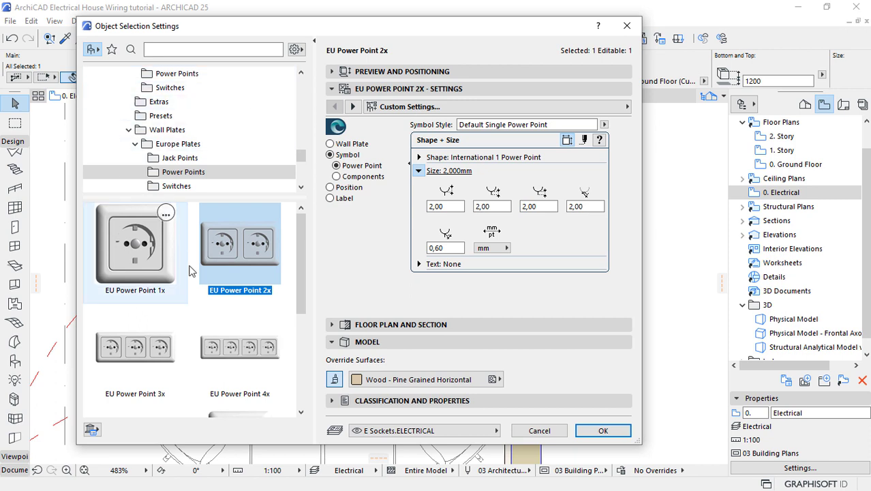
click(236, 354)
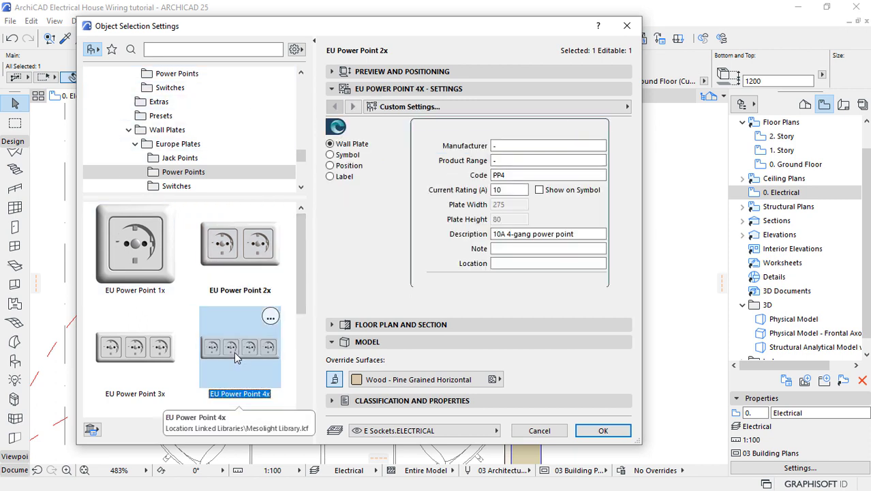
- Enable custom settings for the power point symbol and set its first three size values to 2 mm
click(341, 156)
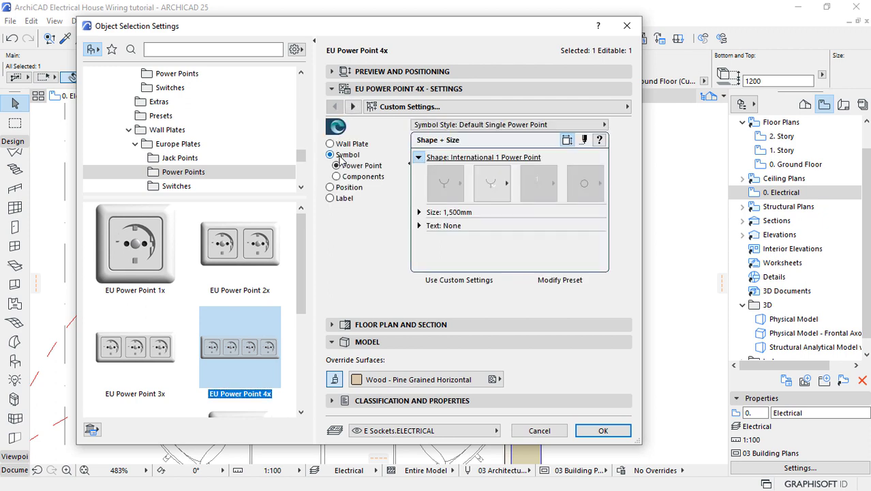
click(419, 212)
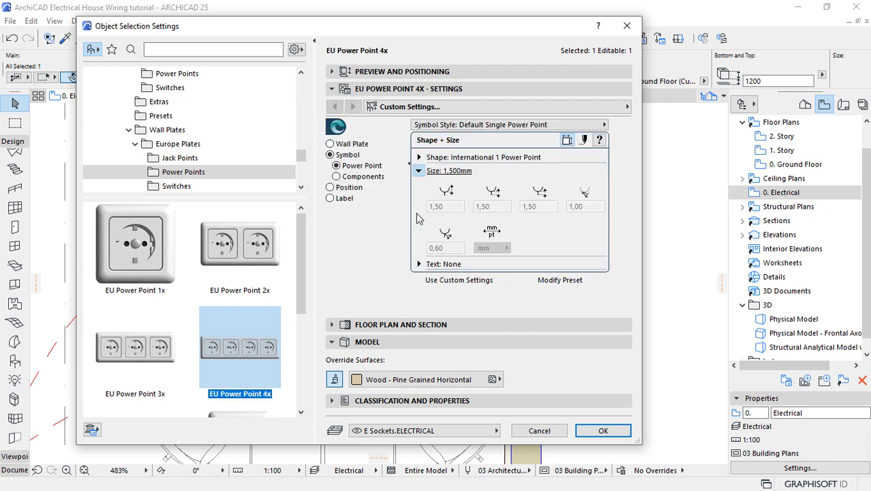
click(455, 281)
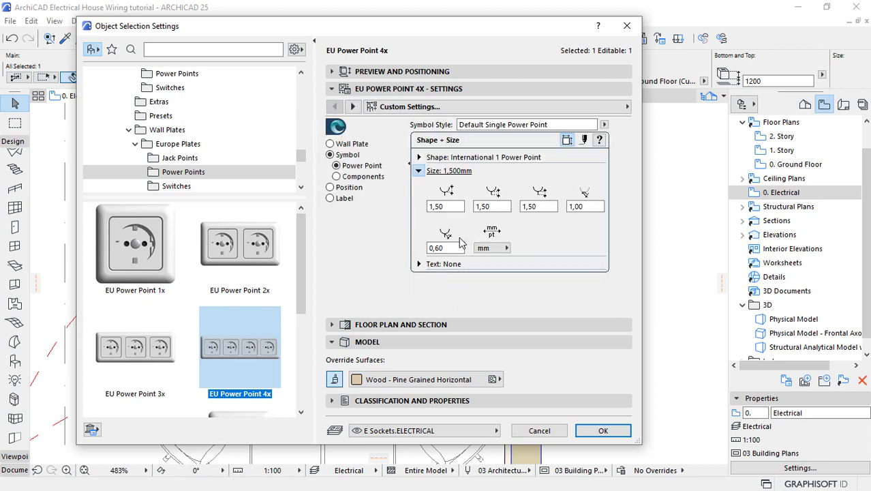
drag(455, 206, 419, 205)
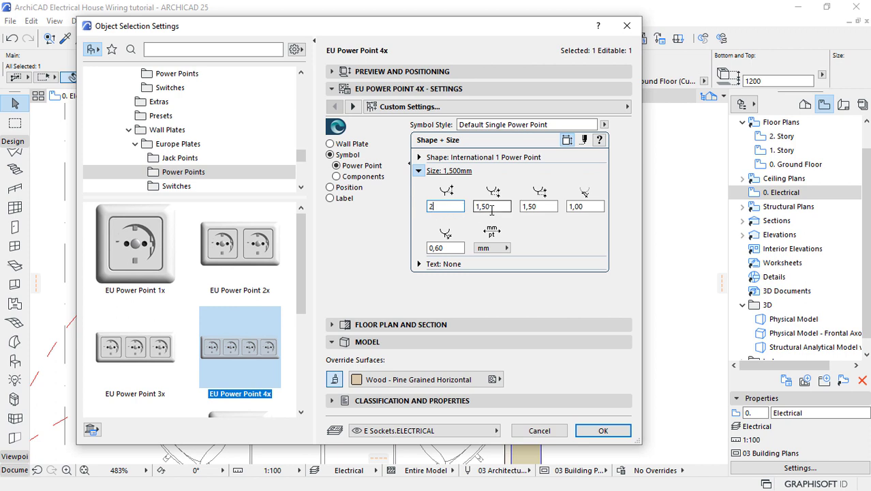
drag(495, 207, 471, 207)
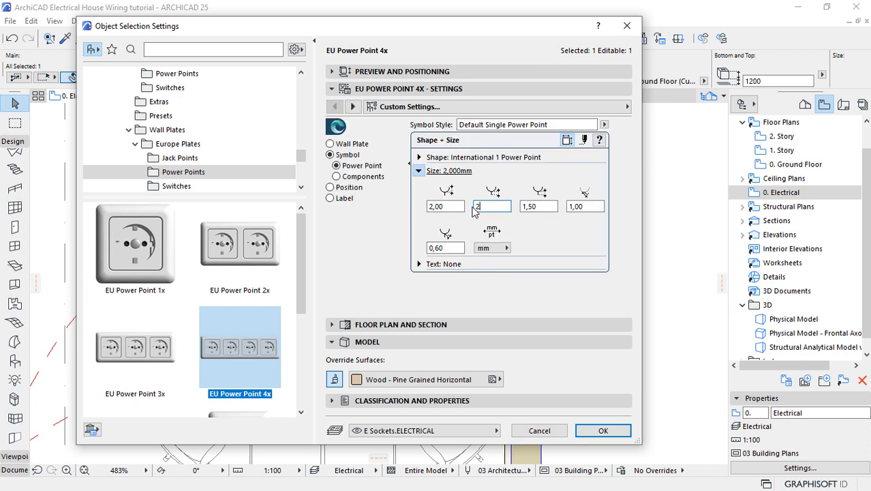
drag(536, 205, 524, 211)
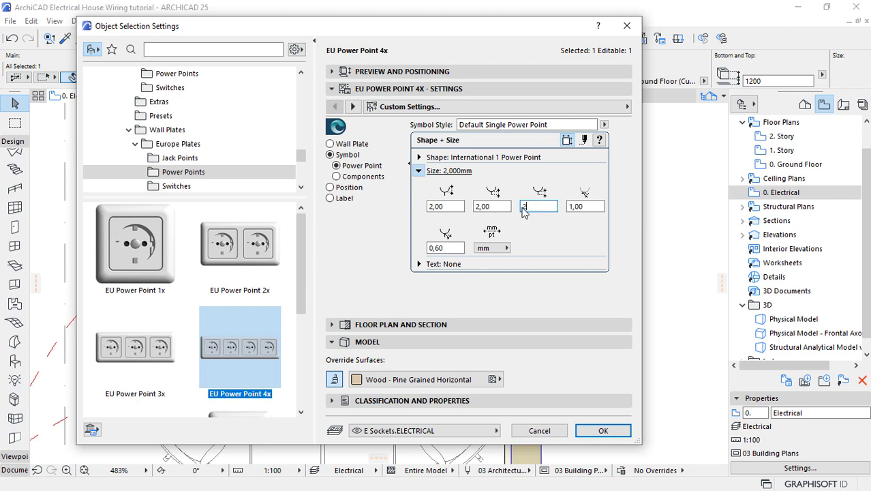
text(2)
key(Return)
- Set the symbol's appearance view style to Detail and enable custom settings for it
click(585, 140)
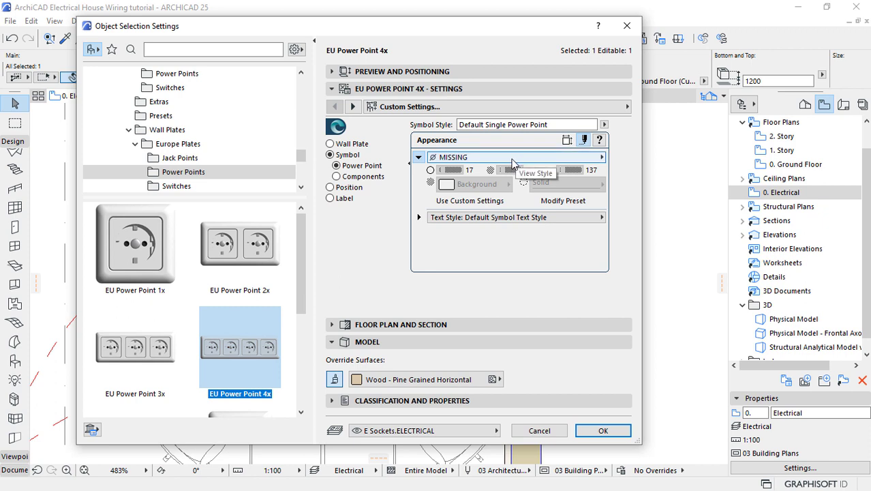
click(601, 157)
click(631, 171)
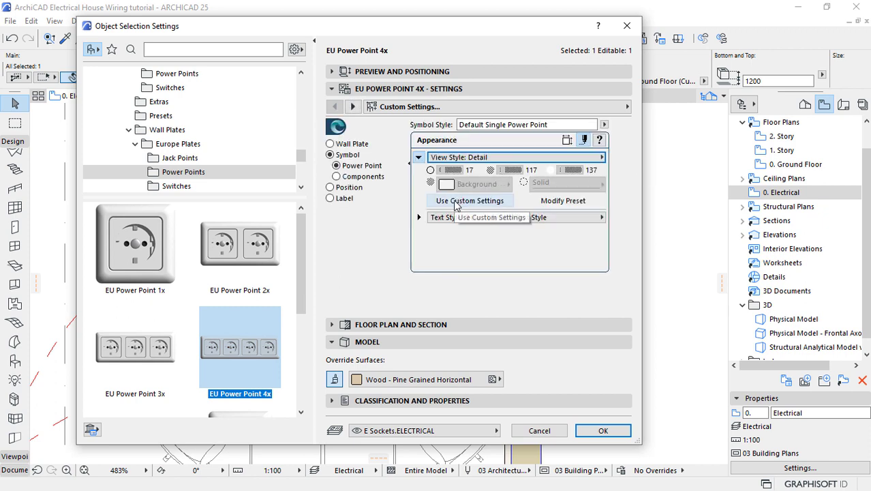
click(455, 201)
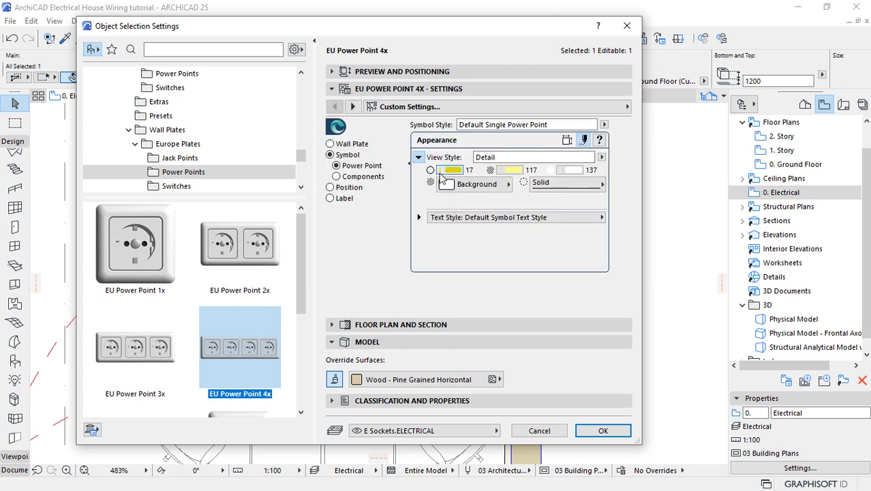
- Set the symbol's line and fill pens to pen 2 and its background pen to transparent (0)
click(452, 170)
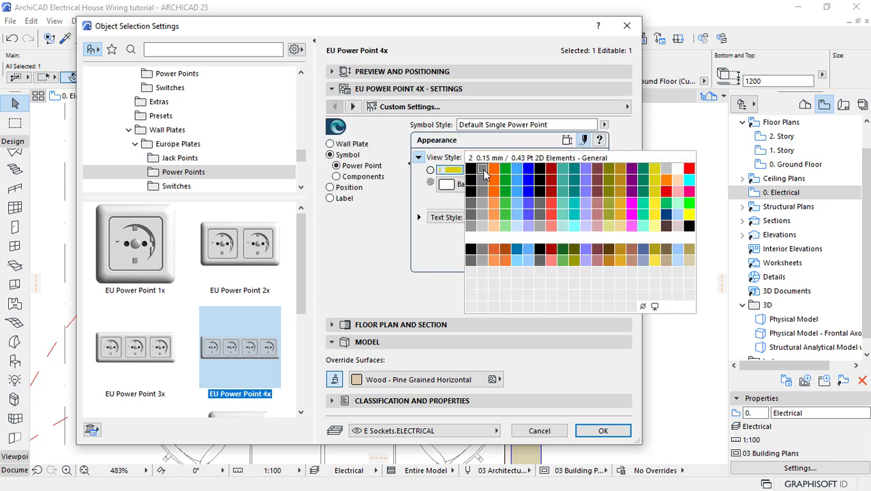
click(484, 173)
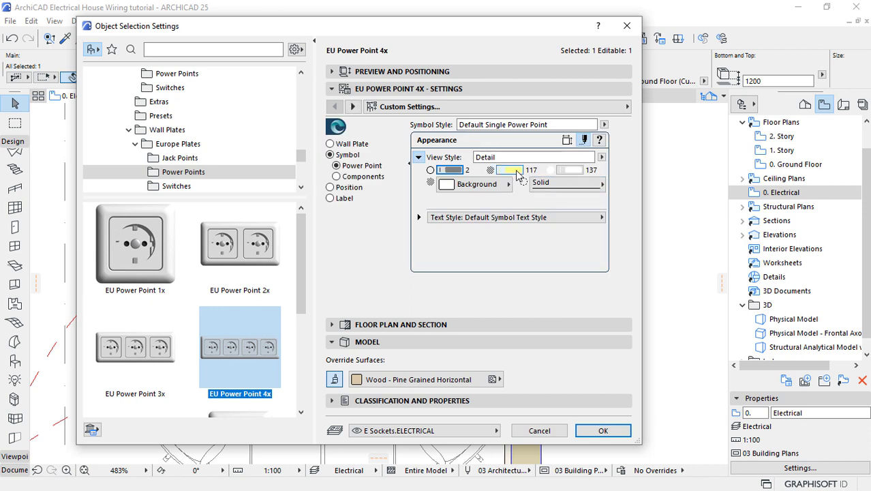
click(510, 170)
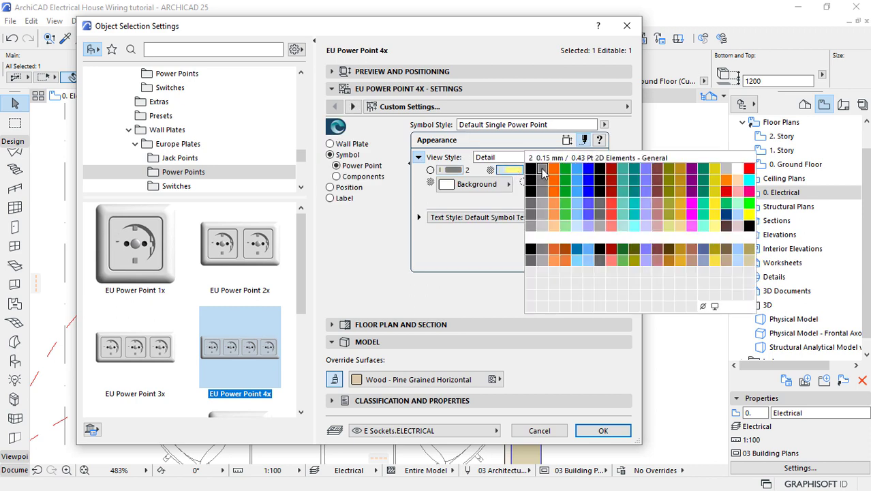
click(542, 171)
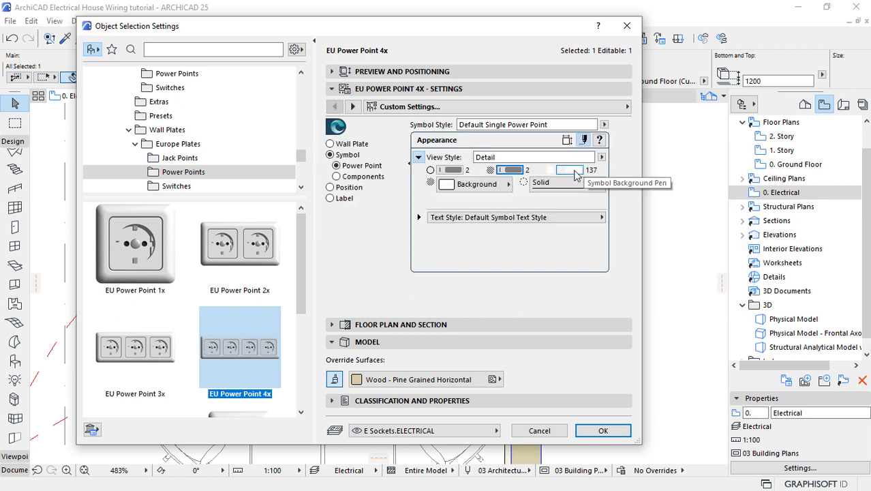
click(572, 170)
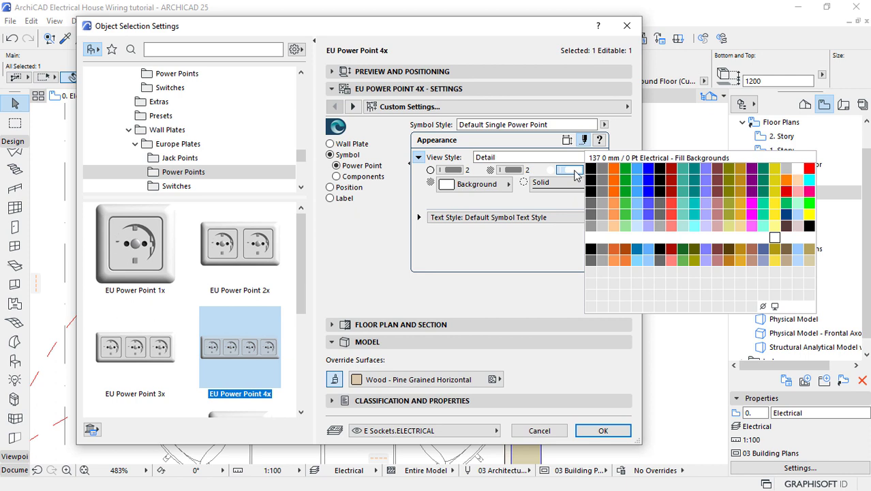
click(762, 307)
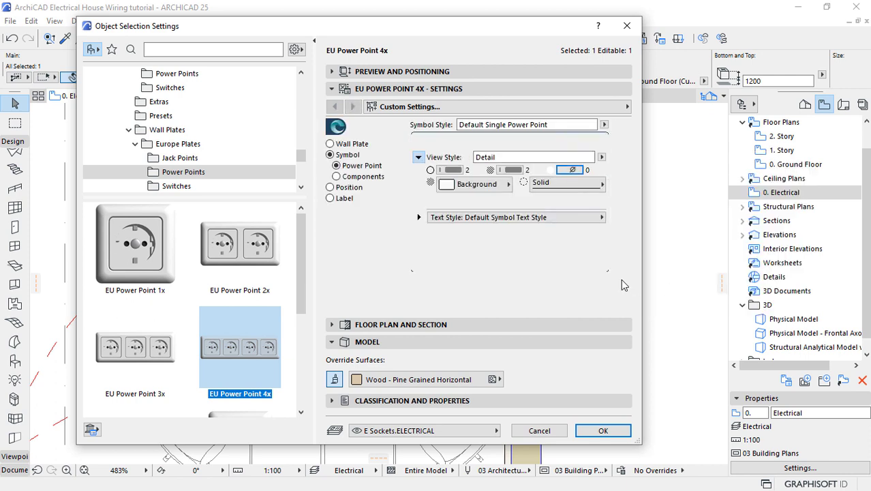
- Enable custom settings for the symbol's text style, set its pen to 2 and text size to 2 mm, and apply the object settings
click(419, 217)
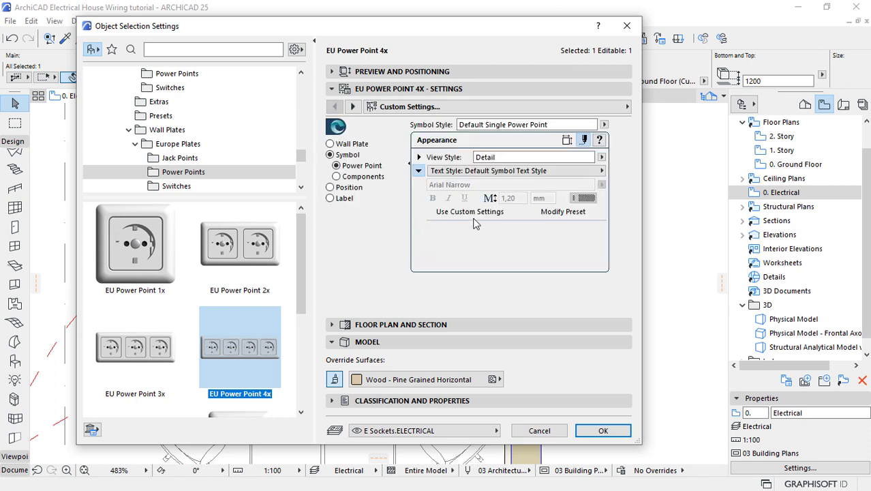
click(467, 212)
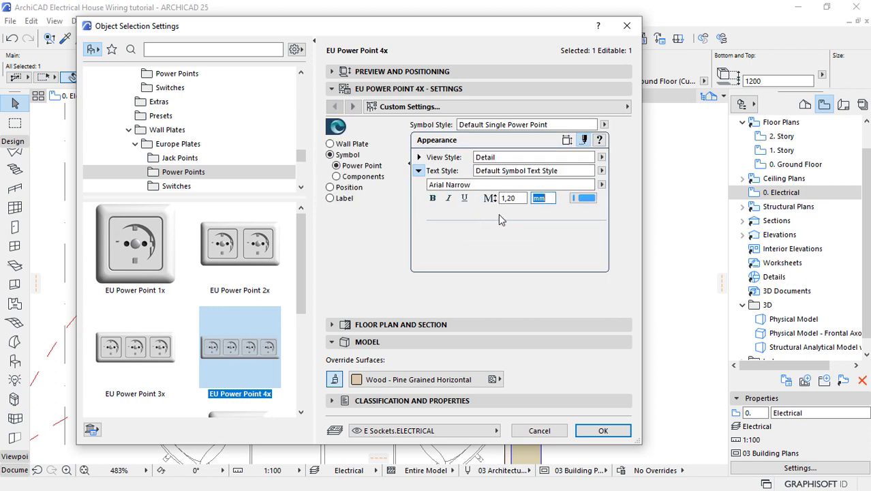
click(583, 197)
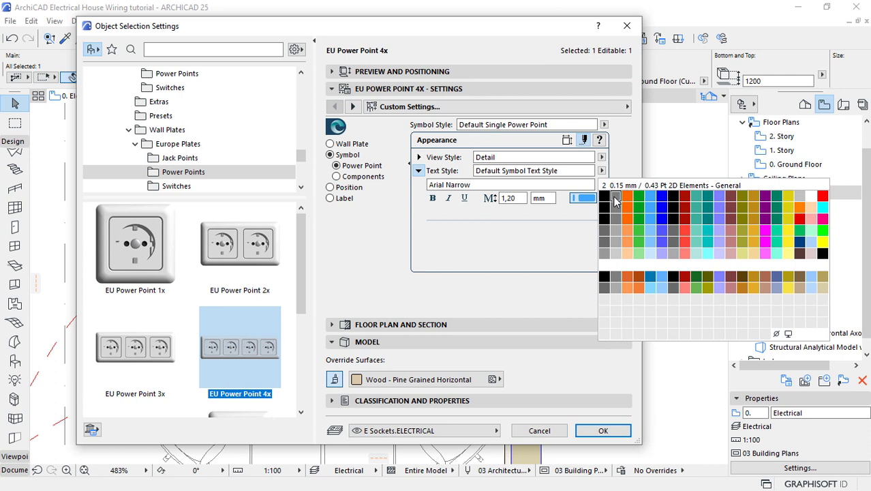
click(615, 197)
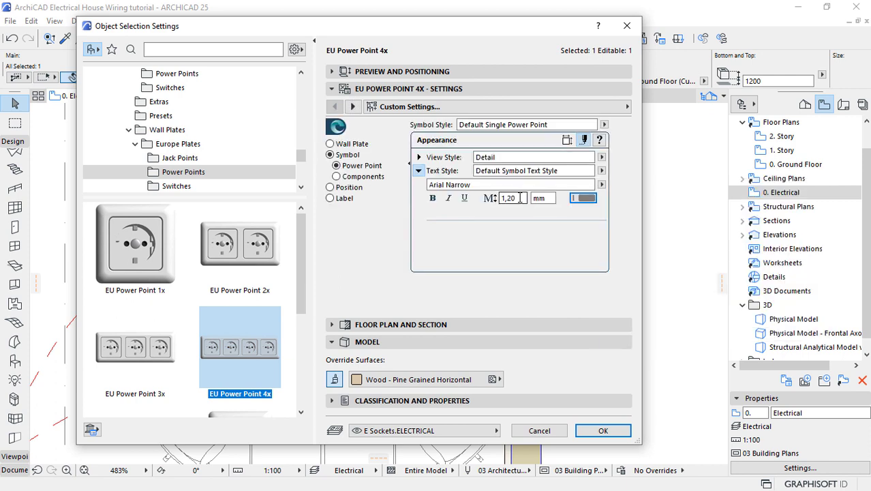
drag(519, 198, 496, 198)
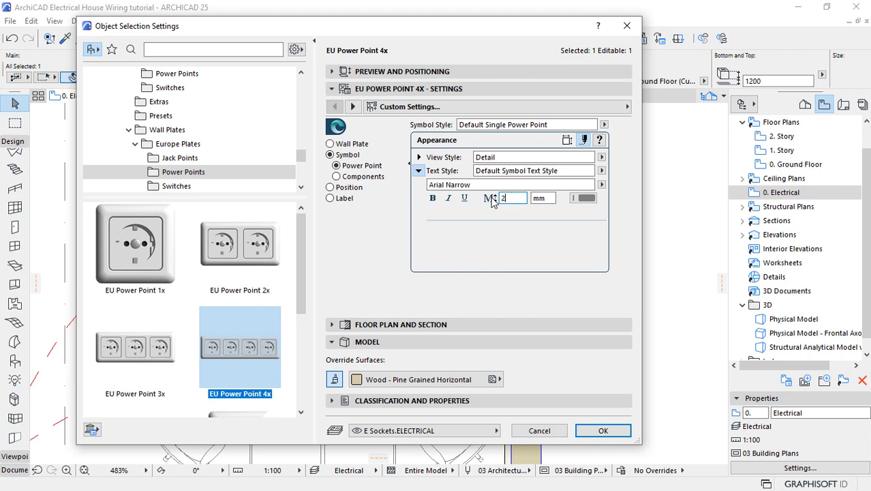
click(584, 426)
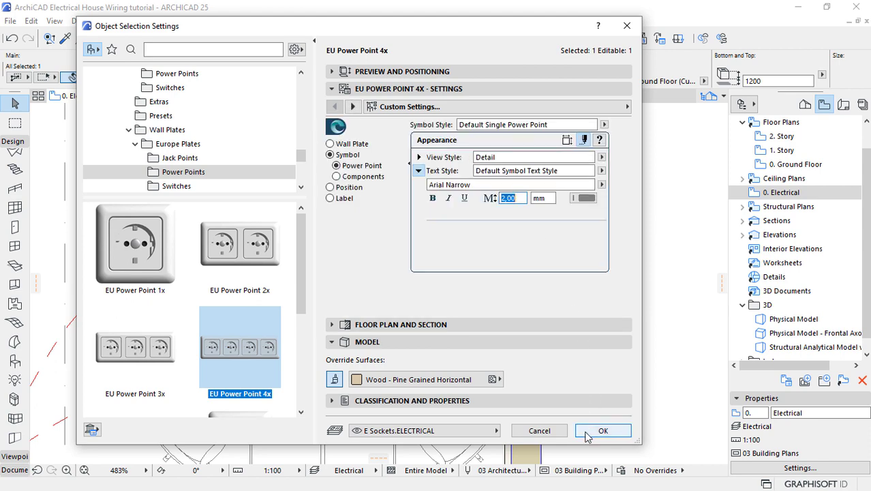
click(584, 427)
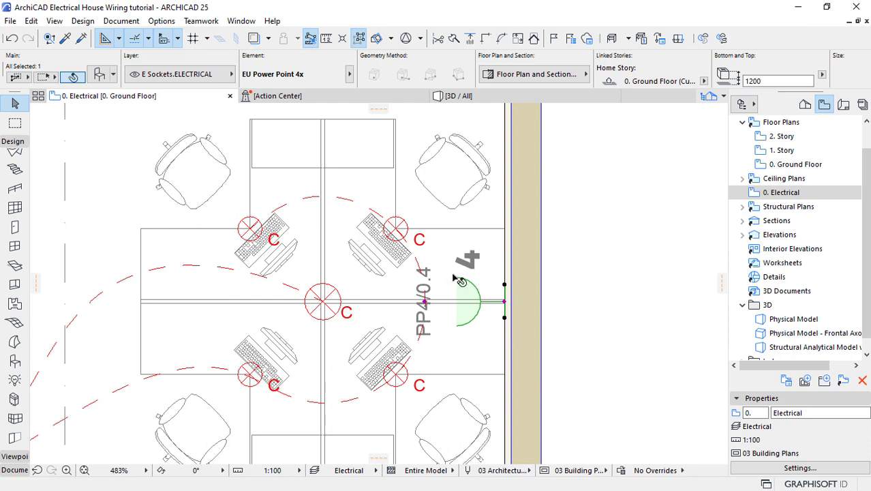
- Show the project's layout book and collapse the A.01 Floor Plans and A.02 Elevations subsets
scroll(500, 228, down, 6)
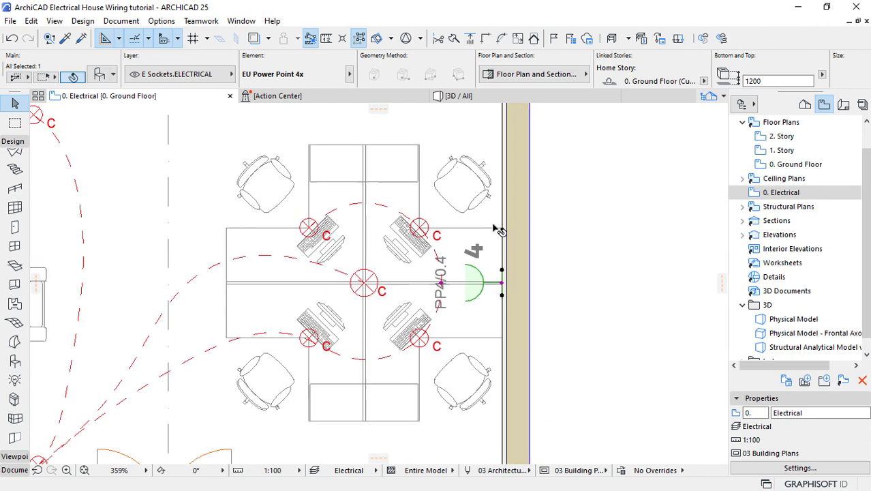
scroll(513, 420, down, 3)
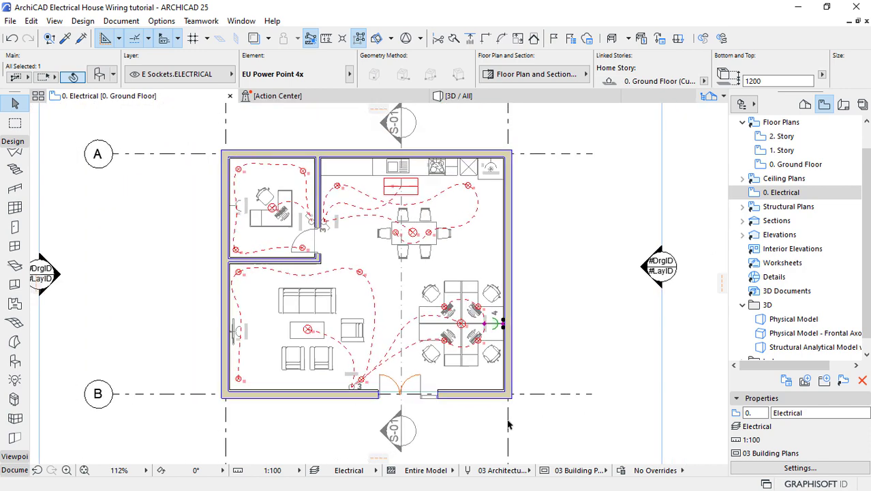
scroll(342, 291, up, 1)
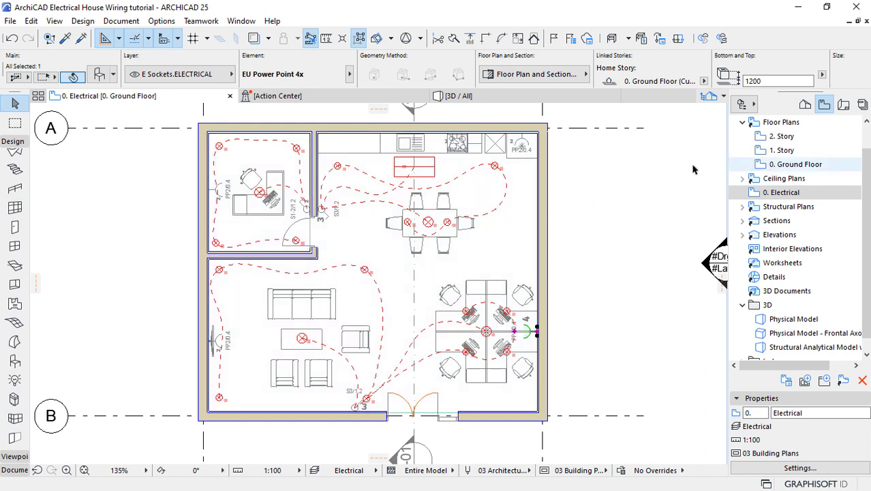
click(842, 106)
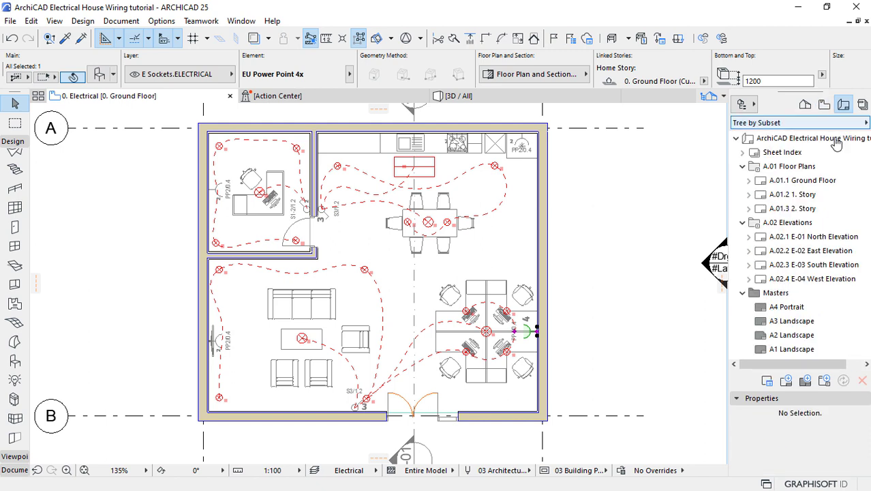
click(742, 166)
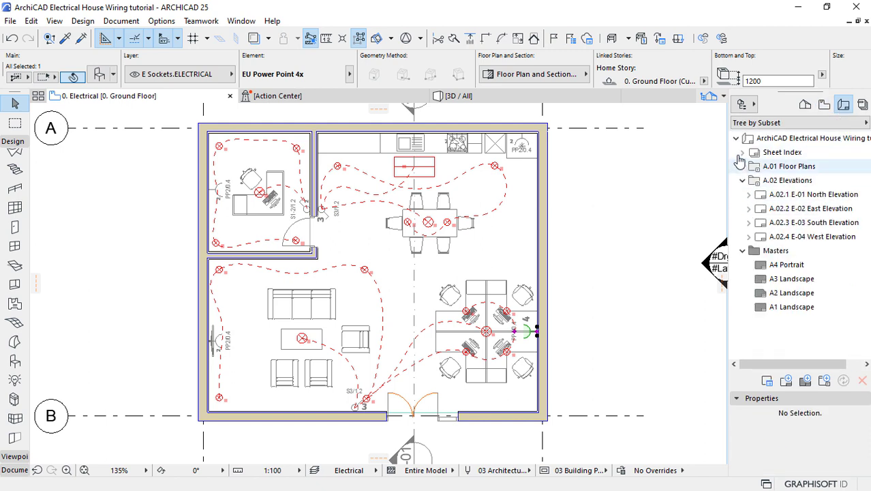
click(742, 180)
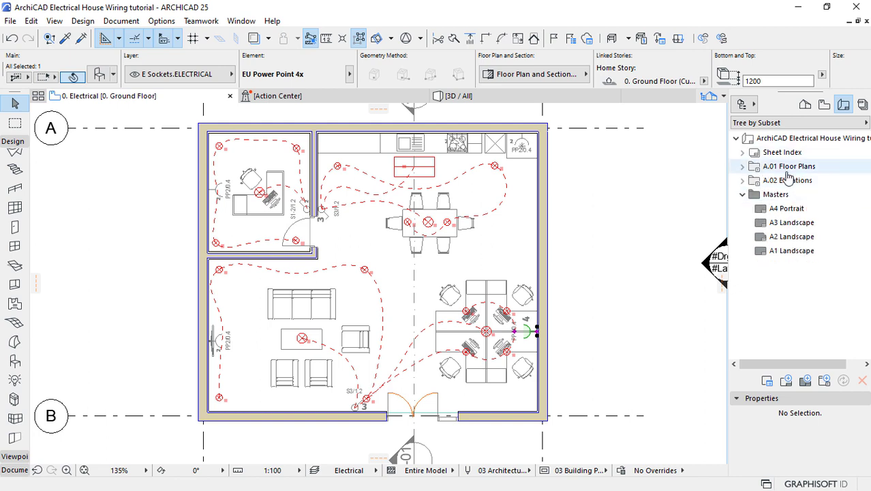
- Create a new layout named Electrical based on the A1 Landscape master layout
click(785, 382)
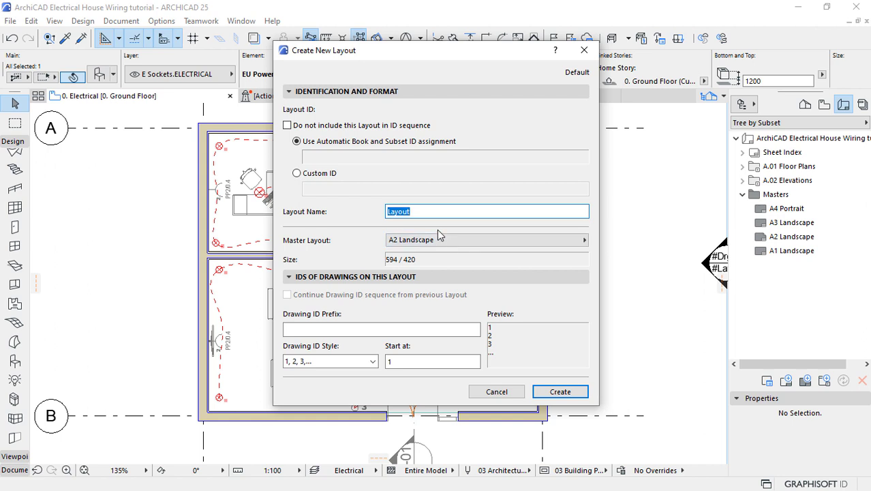
text(Electrical)
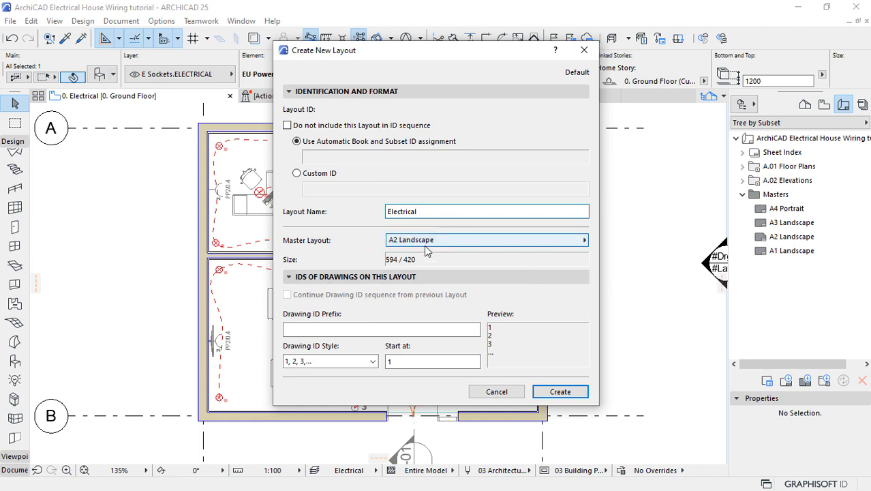
click(444, 243)
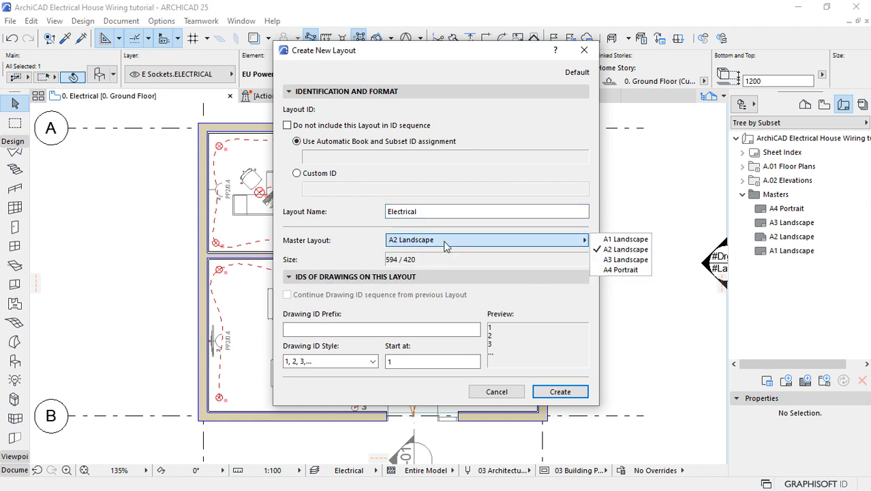
click(628, 240)
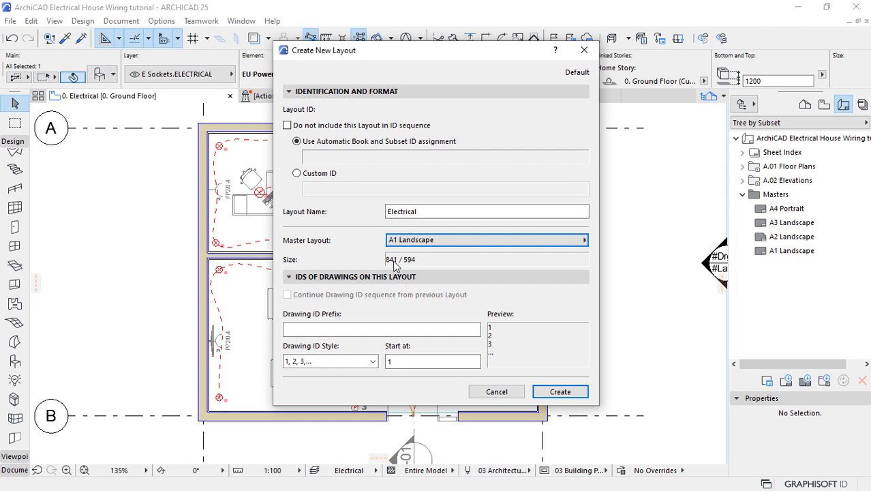
click(567, 393)
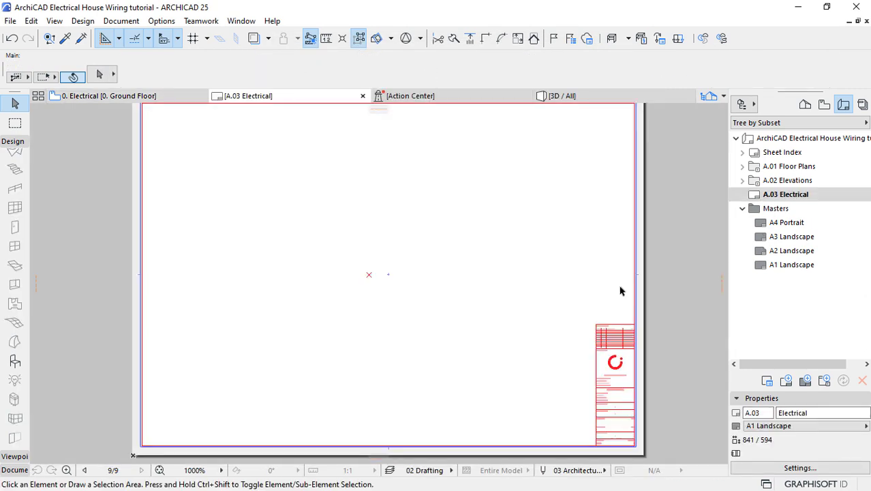
- Place the 0. Electrical view from the view map onto the new layout sheet, slightly left of its centre
scroll(597, 418, up, 2)
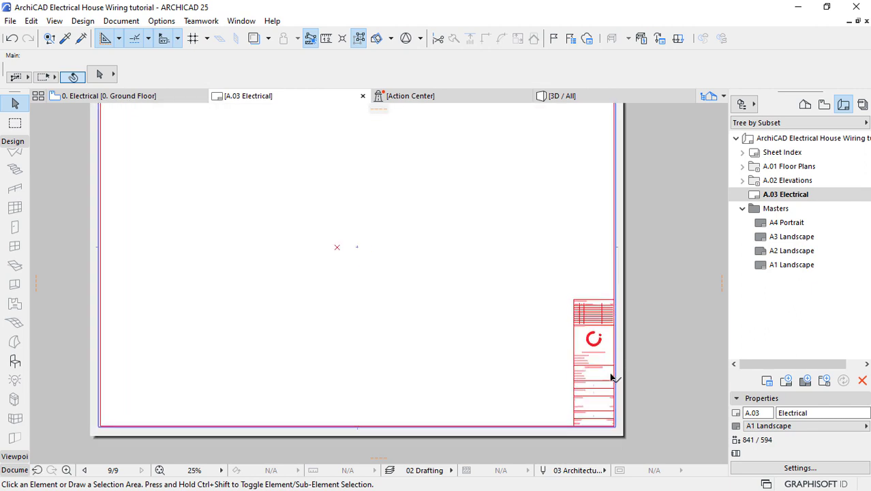
scroll(604, 423, up, 4)
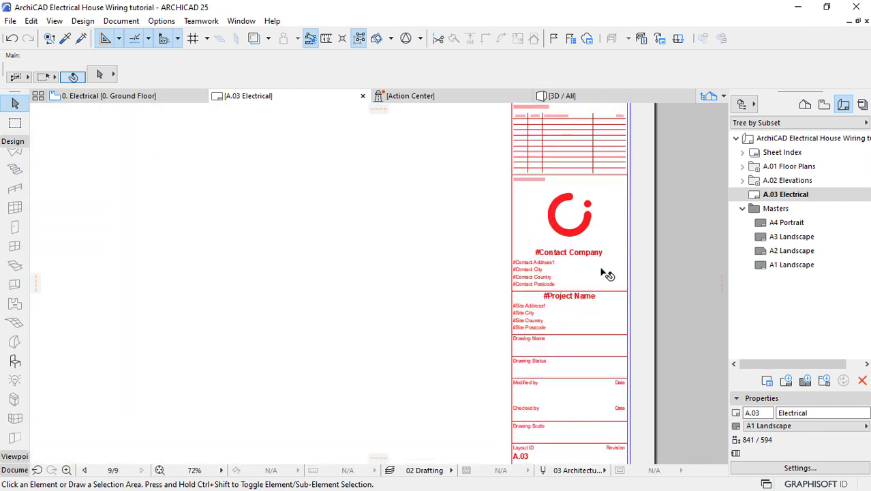
scroll(607, 340, down, 6)
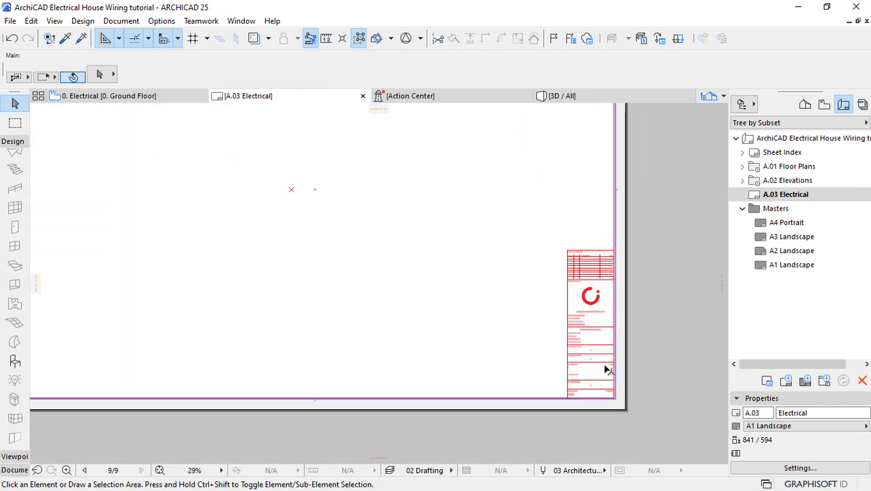
scroll(450, 313, down, 2)
scroll(429, 242, up, 1)
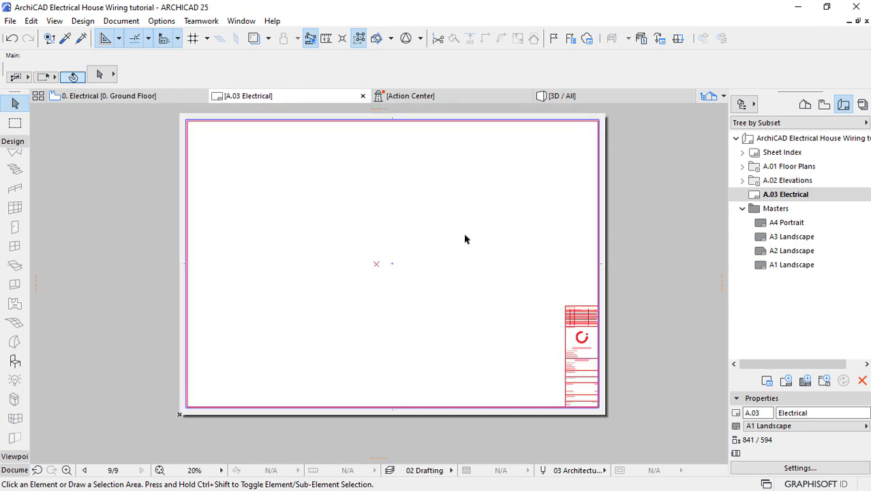
click(823, 106)
click(785, 193)
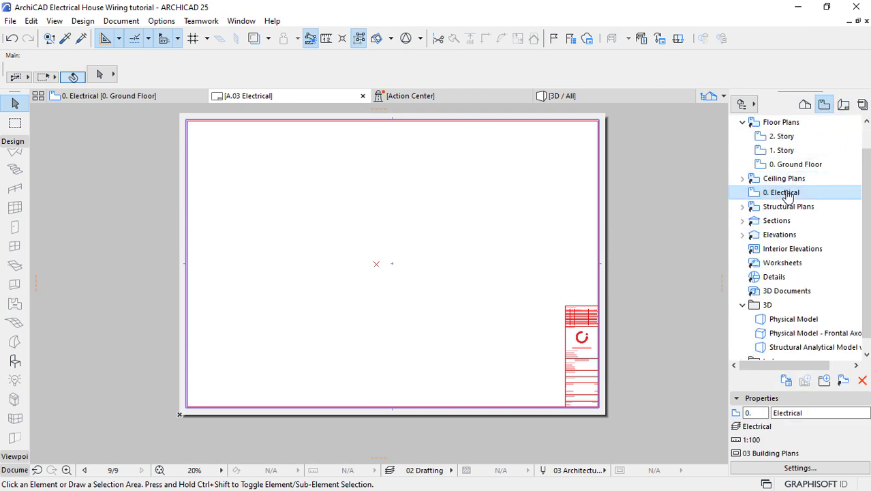
mouse_move(788, 195)
mouse_down()
mouse_move(458, 243)
mouse_move(340, 282)
mouse_move(336, 273)
mouse_up()
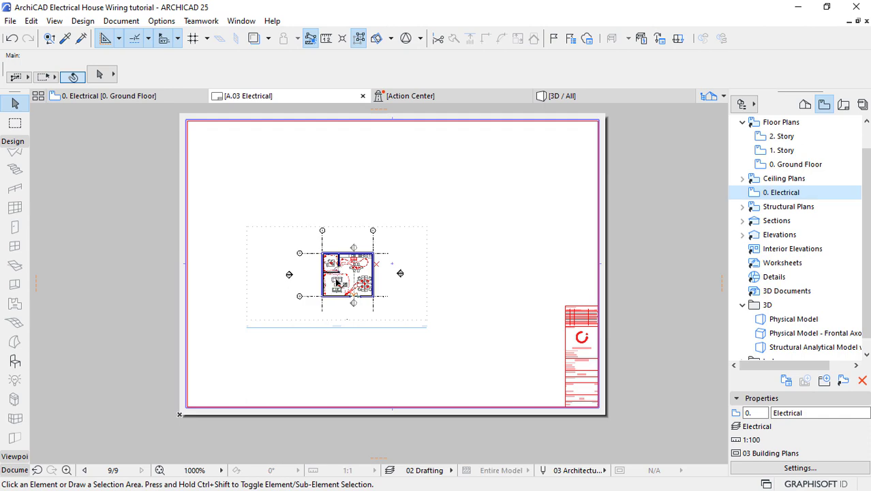
- Crop the placed drawing's frame by offsetting its right and left edges inward to just outside the side elevation markers
scroll(336, 282, up, 3)
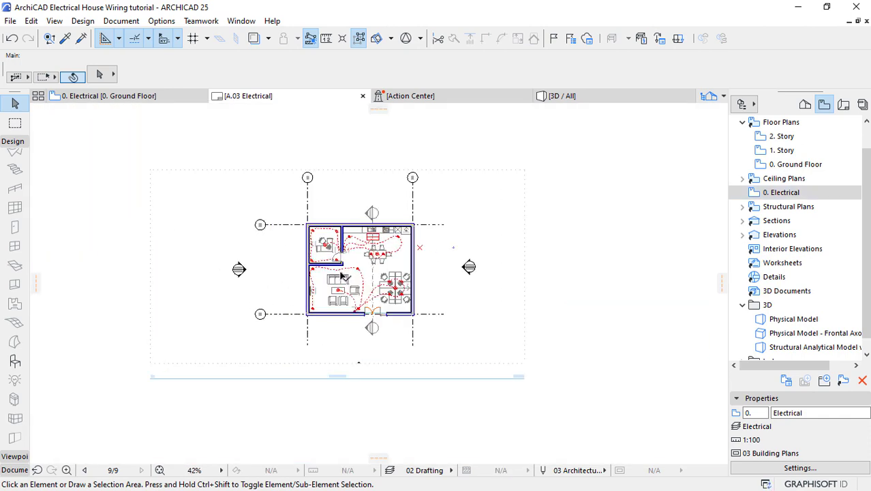
click(474, 173)
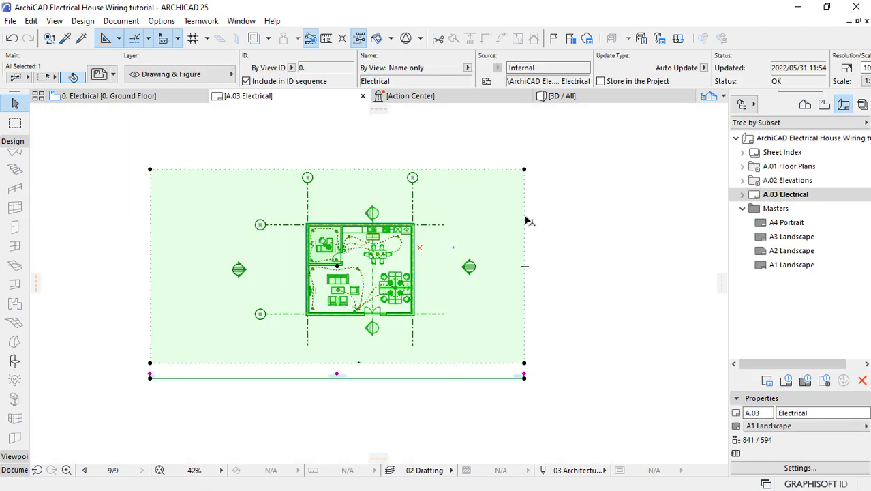
click(524, 217)
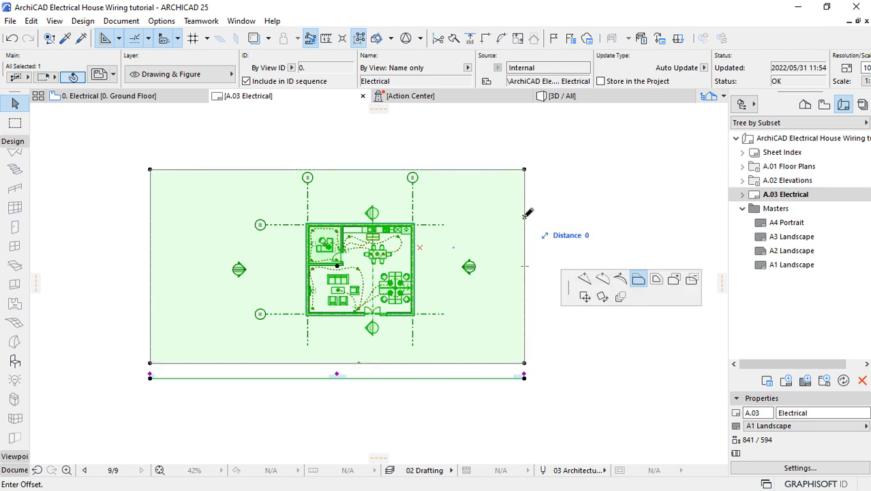
click(479, 257)
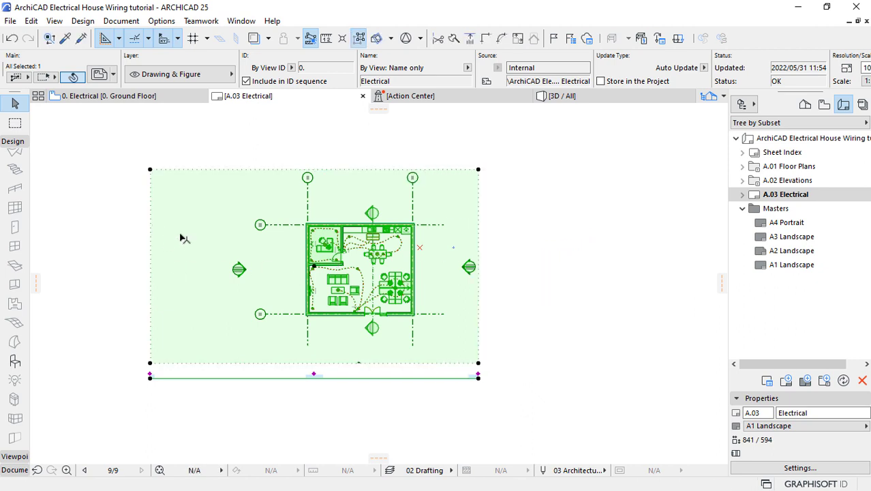
click(150, 224)
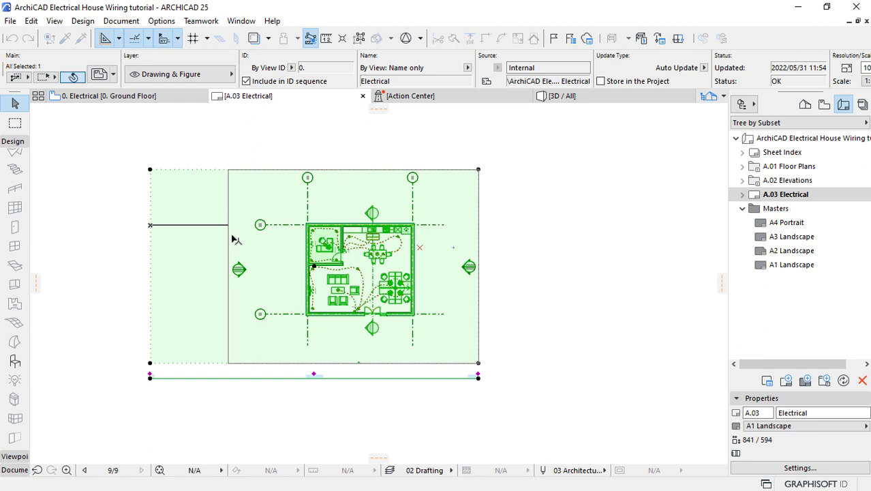
click(233, 237)
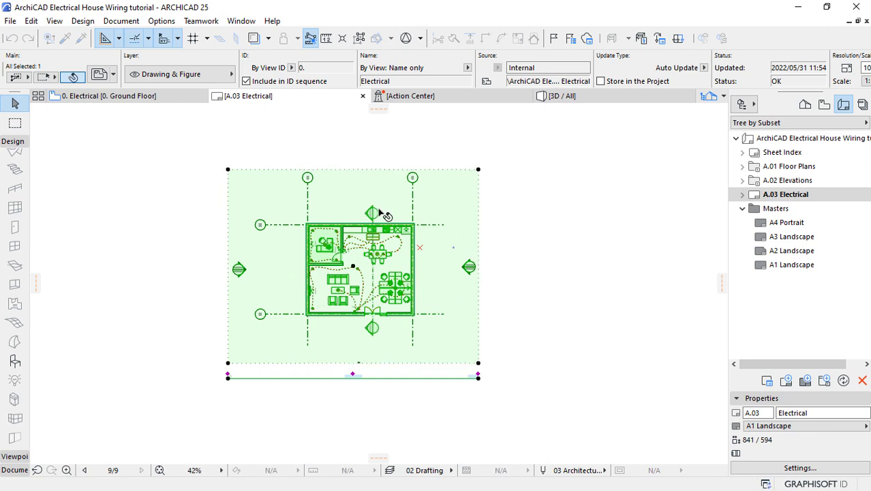
- Set the placed electrical drawing to a custom scale of 1:35
scroll(288, 266, down, 3)
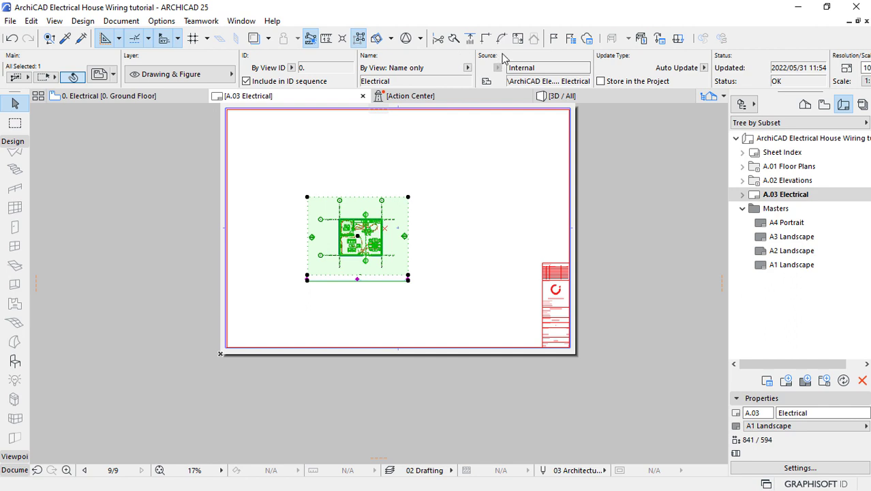
scroll(502, 58, down, 5)
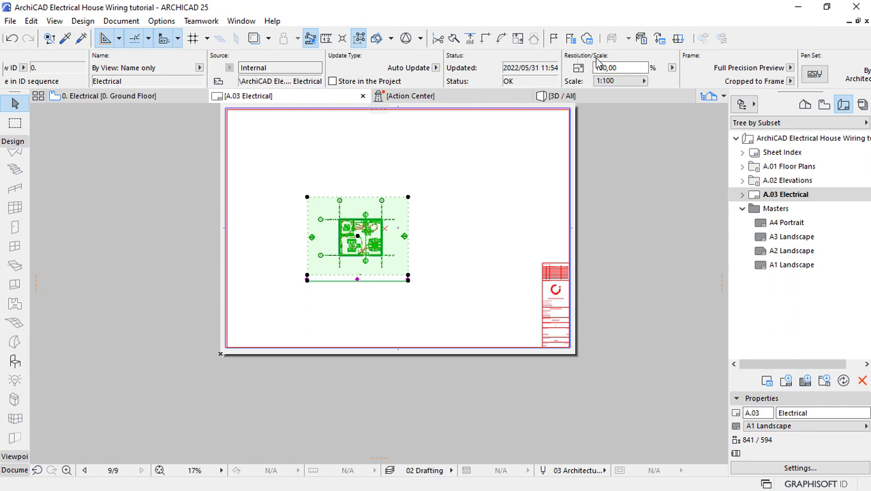
click(625, 81)
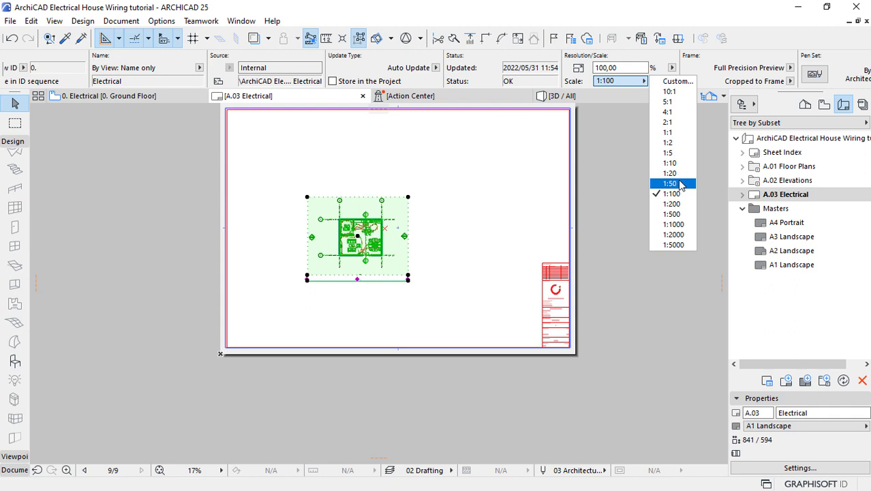
click(677, 81)
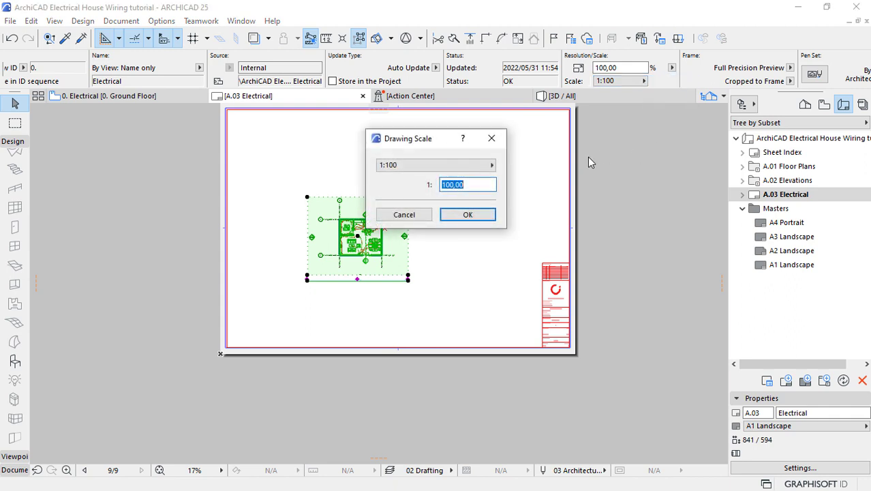
text(35)
key(Return)
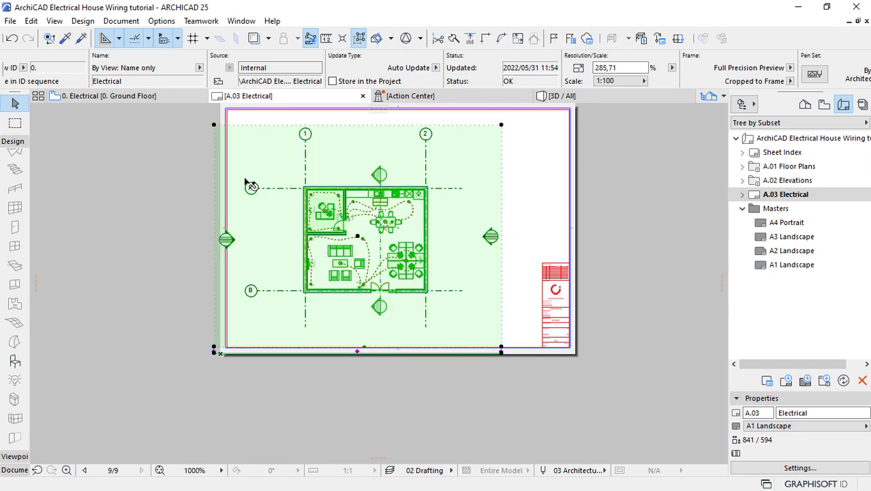
- Crop the placed drawing's frame by offsetting its left and right edges inward past the side elevation markers, closer to the plan
click(214, 155)
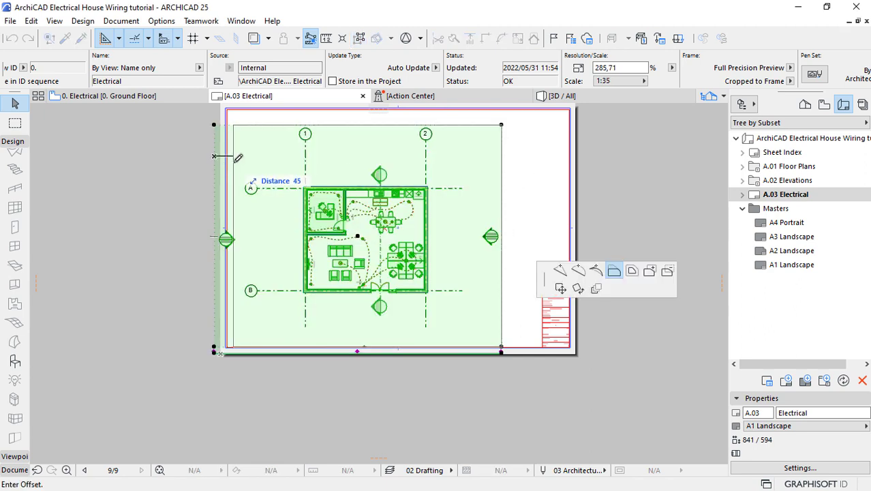
click(272, 161)
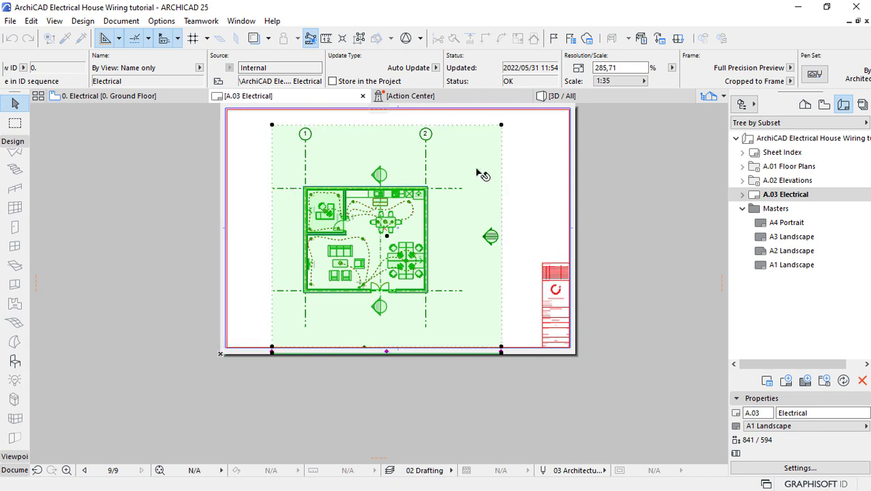
click(501, 143)
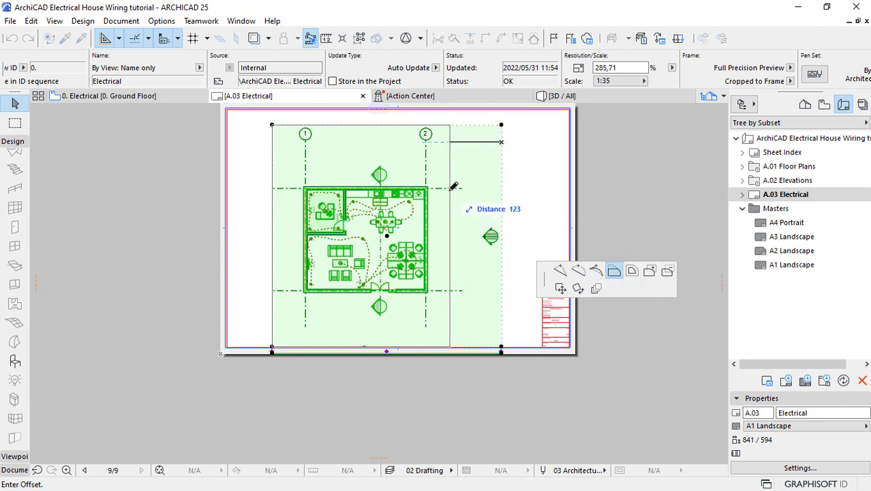
click(449, 225)
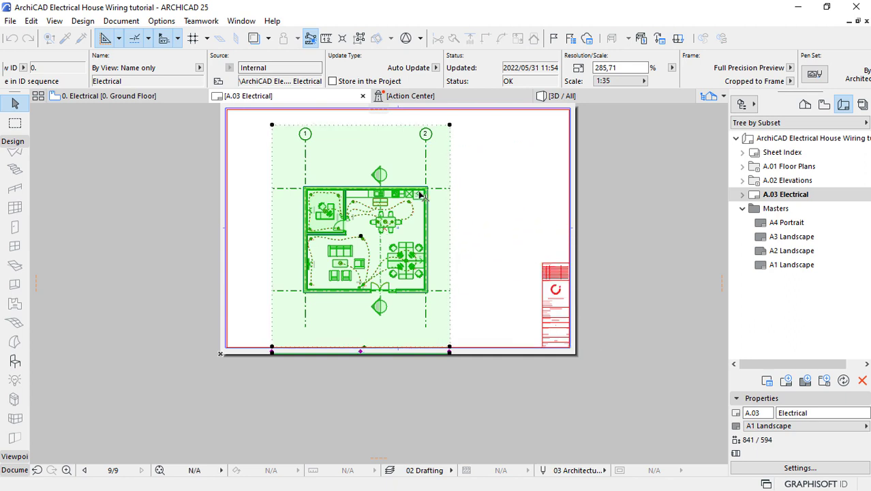
- Offset the frame's upper edge down past grid bubbles 1 and 2 and its lower edge up to just below the lower section marker
click(369, 126)
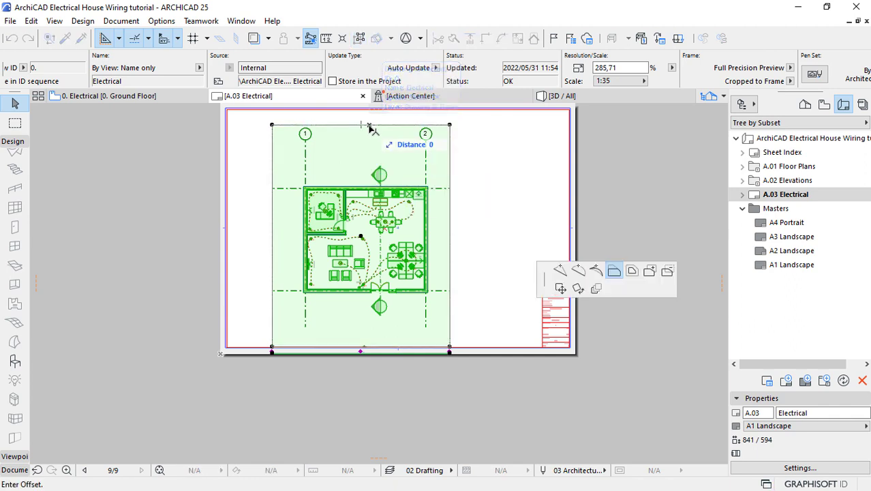
click(614, 272)
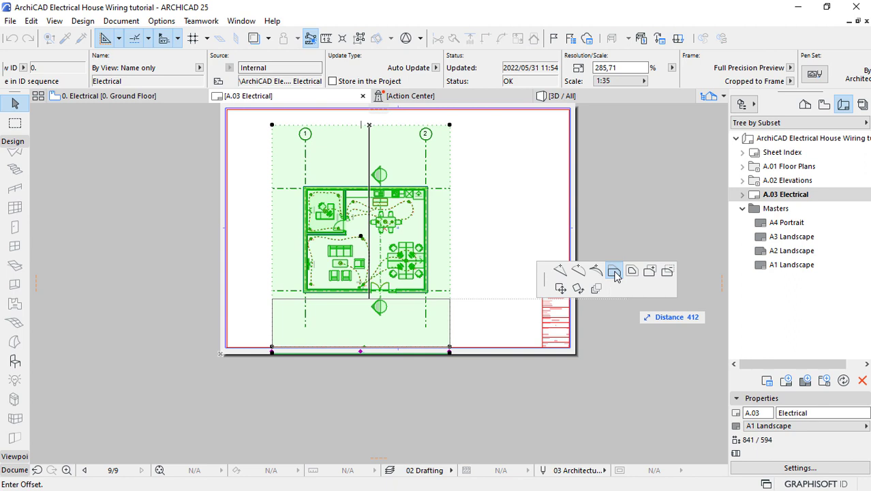
click(391, 159)
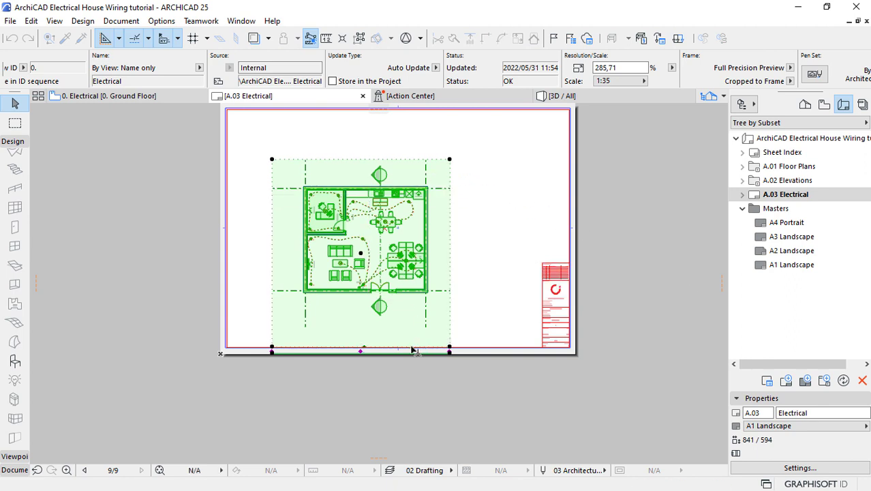
click(411, 349)
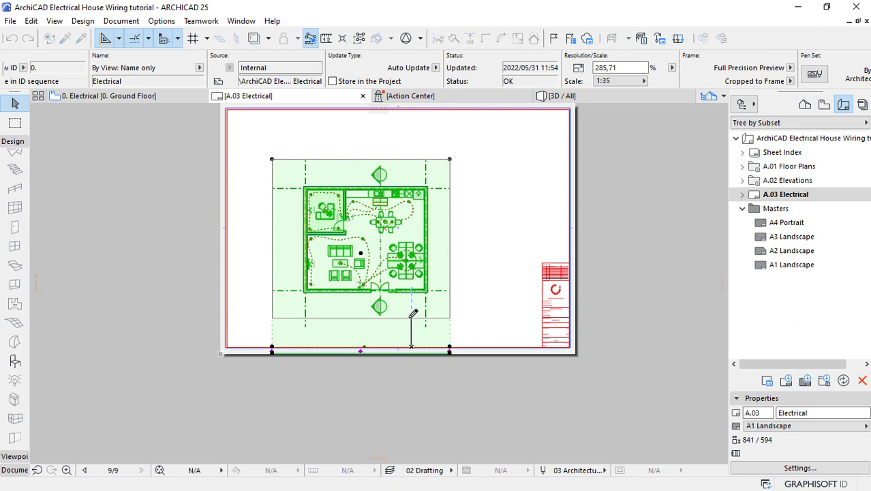
click(413, 313)
scroll(382, 355, down, 1)
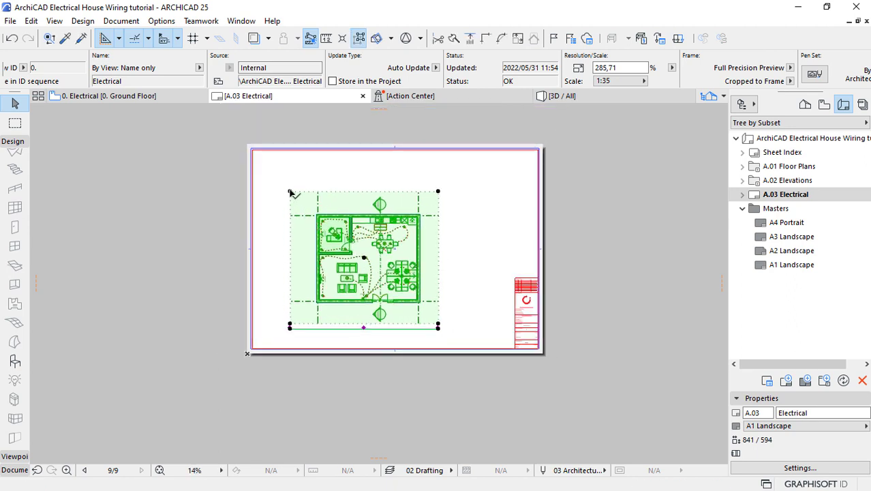
- Resize the placed drawing proportionally from its lower-right corner to a scale of about 1:26,25, extending its upper-left corner to the sheet's corner
click(290, 192)
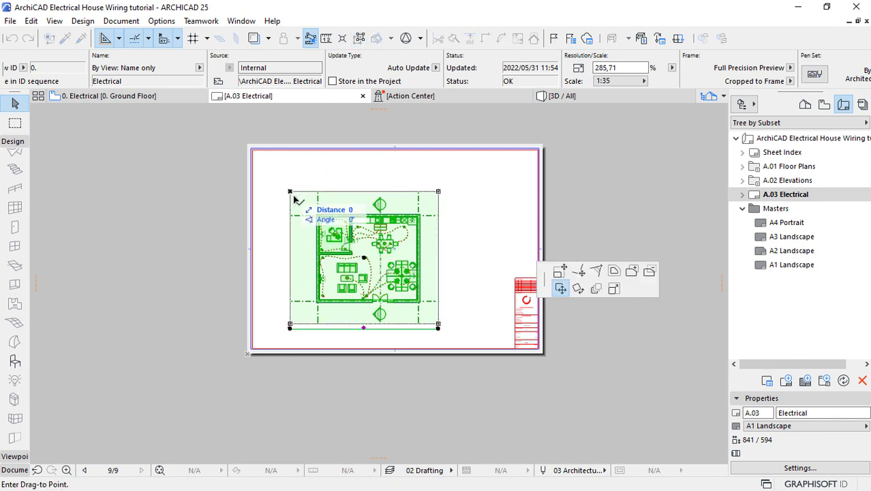
click(613, 288)
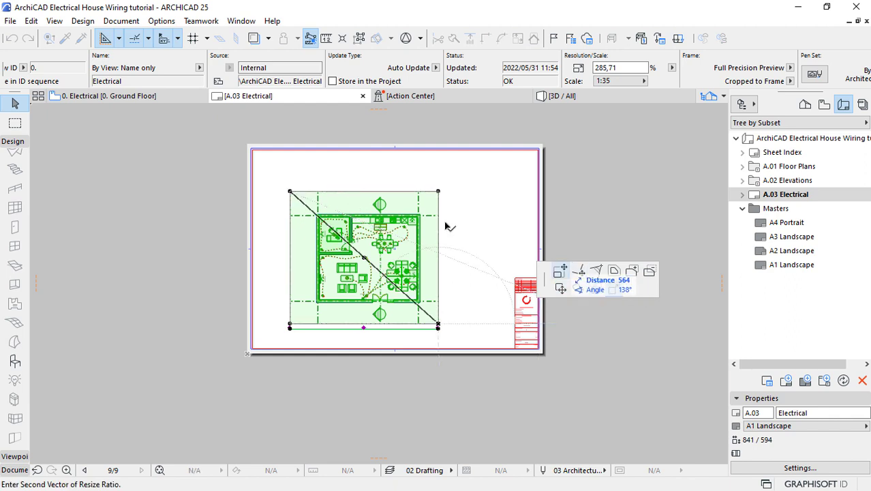
click(242, 145)
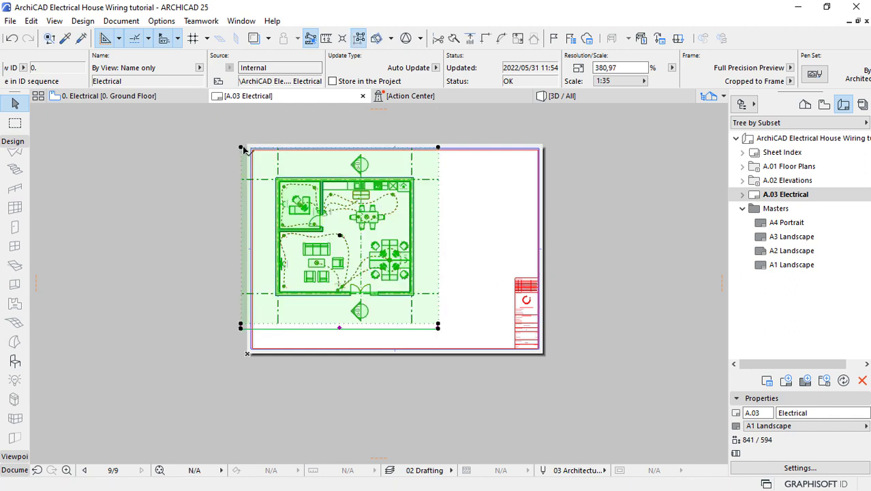
scroll(428, 287, up, 2)
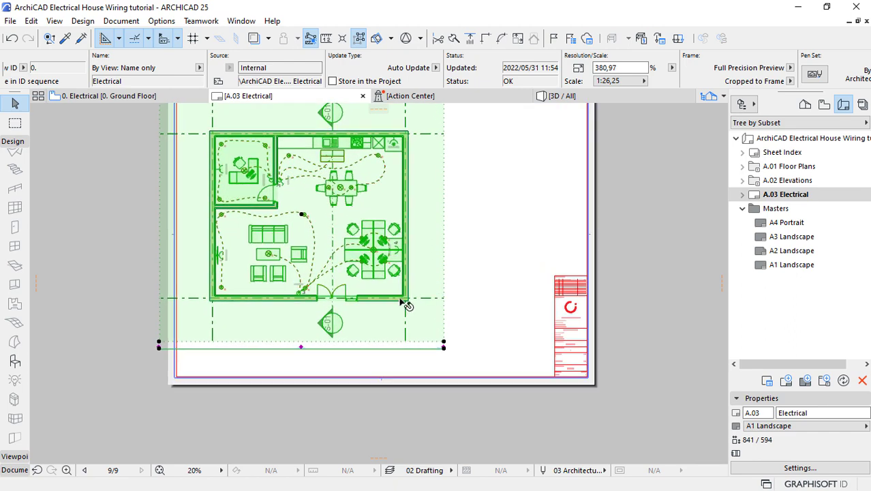
- Offset the enlarged drawing's left frame edge inward to just inside the sheet border and deselect the drawing
click(161, 256)
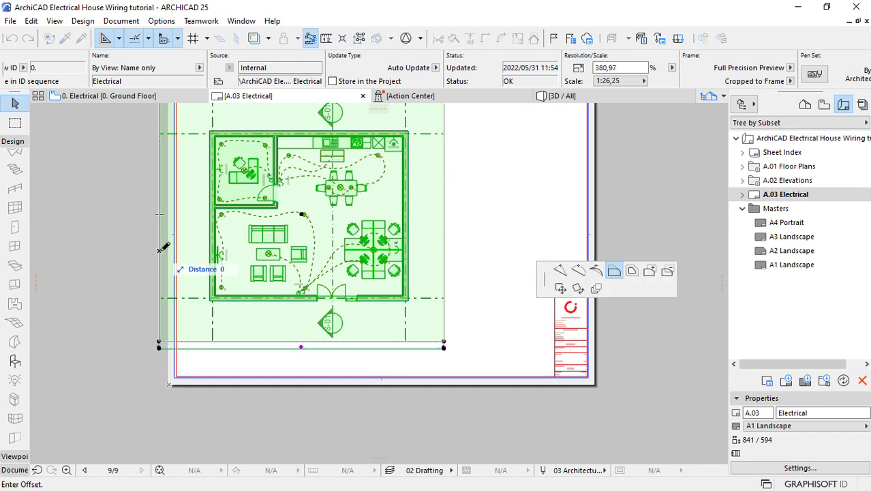
click(191, 257)
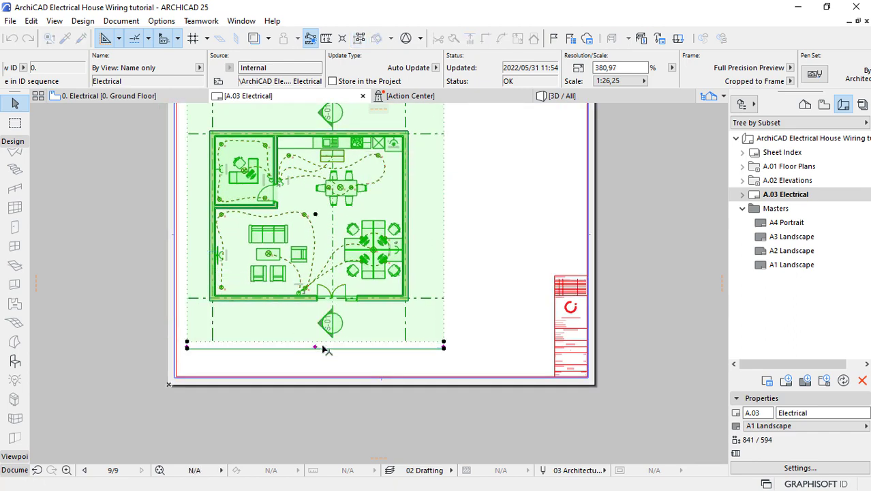
click(501, 296)
scroll(453, 258, down, 1)
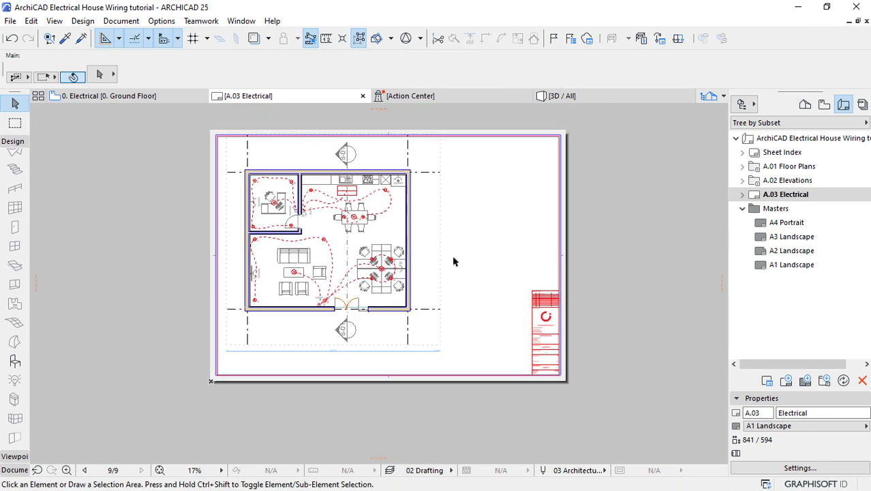
scroll(386, 194, up, 1)
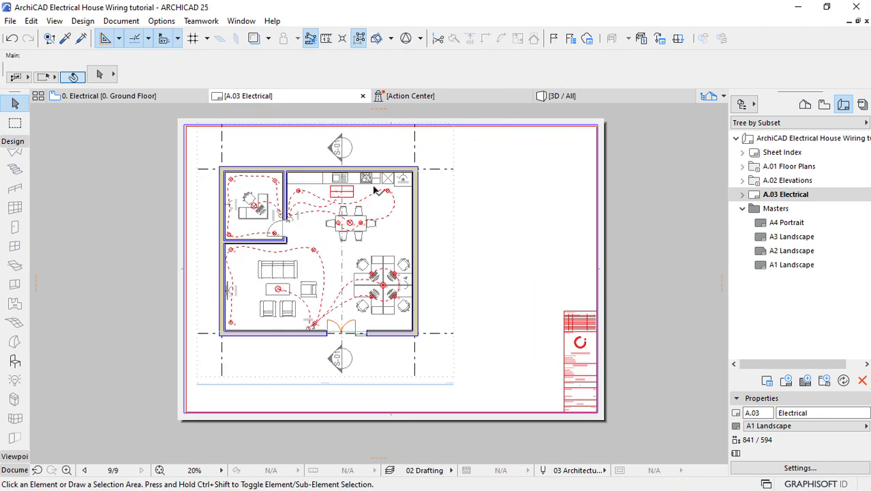
scroll(531, 244, up, 1)
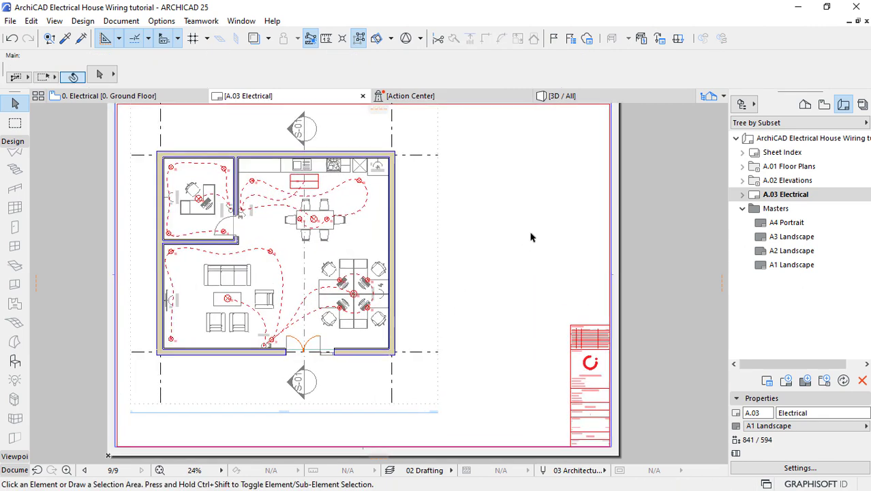
scroll(137, 420, up, 4)
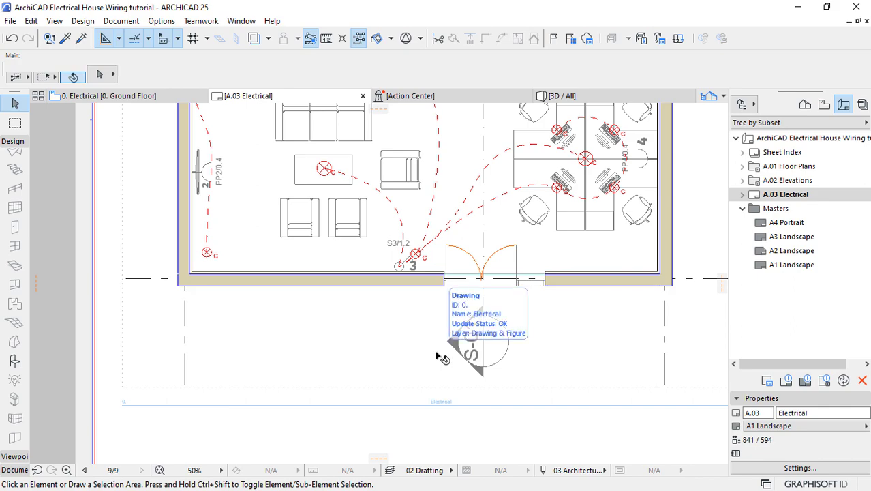
scroll(292, 414, down, 4)
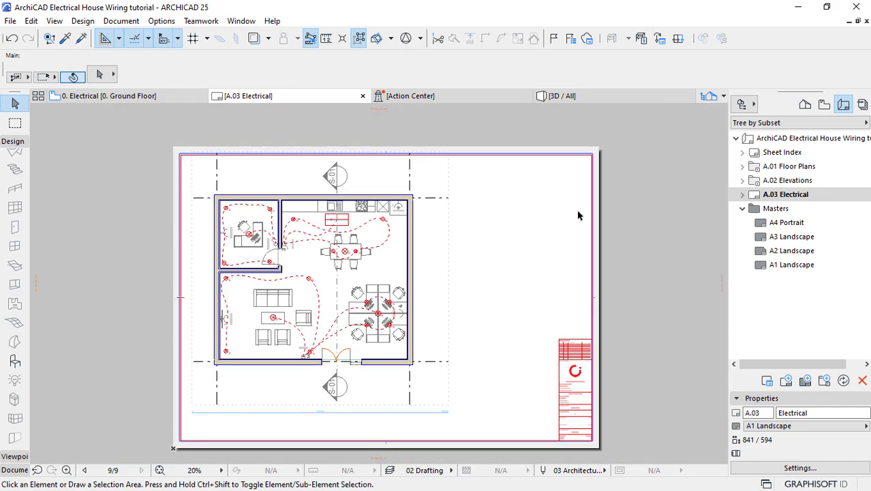
scroll(579, 195, up, 2)
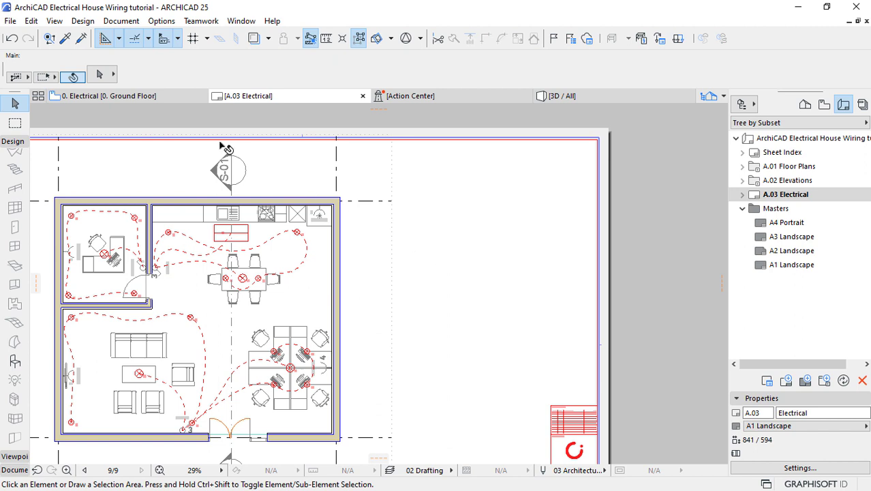
- Create a new Elements schedule scheme from the project map with ID E and the name ELECTRICAL LEGEND
click(824, 104)
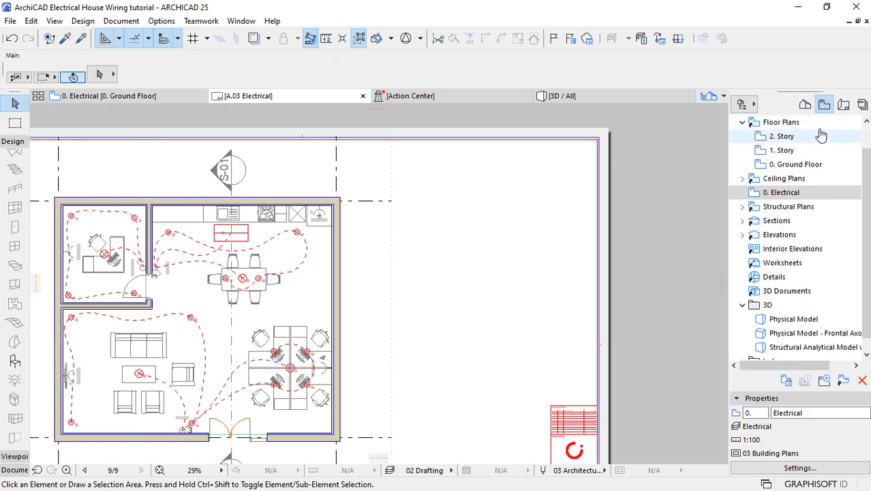
drag(866, 152, 869, 182)
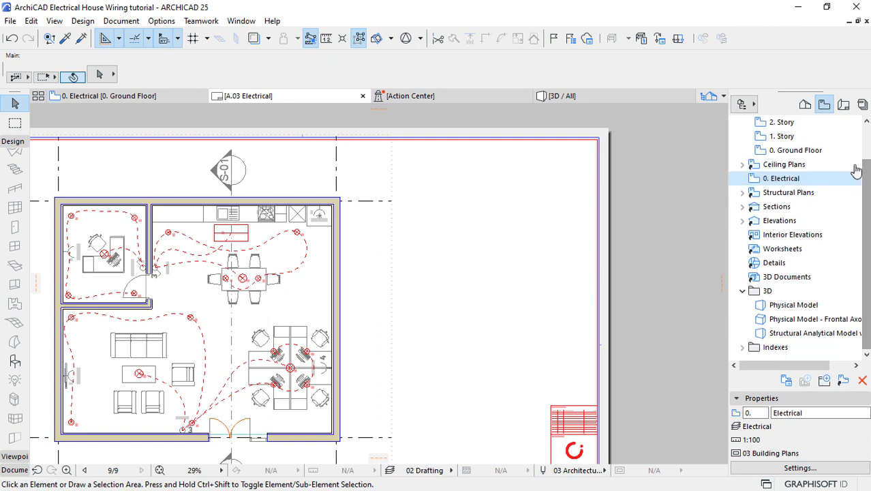
click(804, 106)
drag(866, 160, 869, 204)
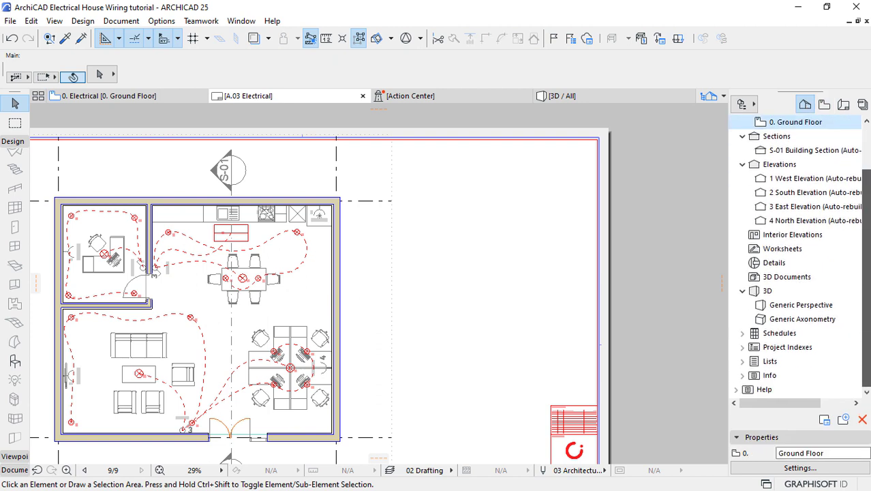
right_click(776, 335)
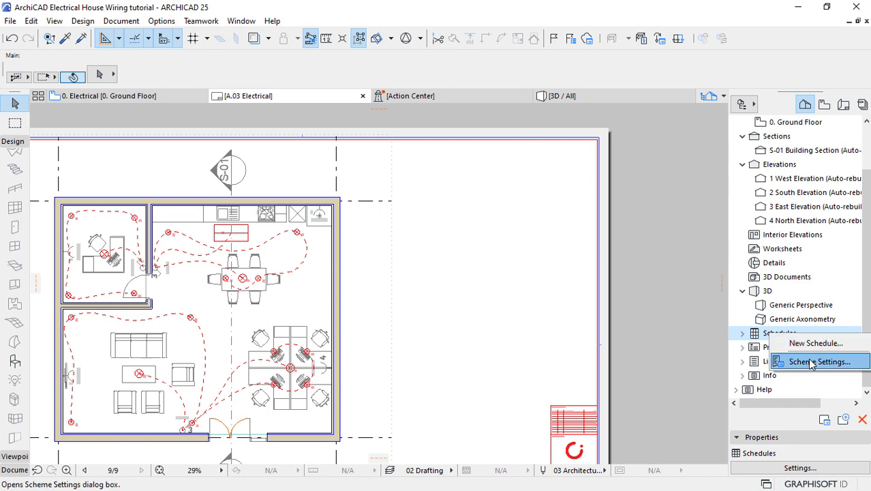
click(813, 345)
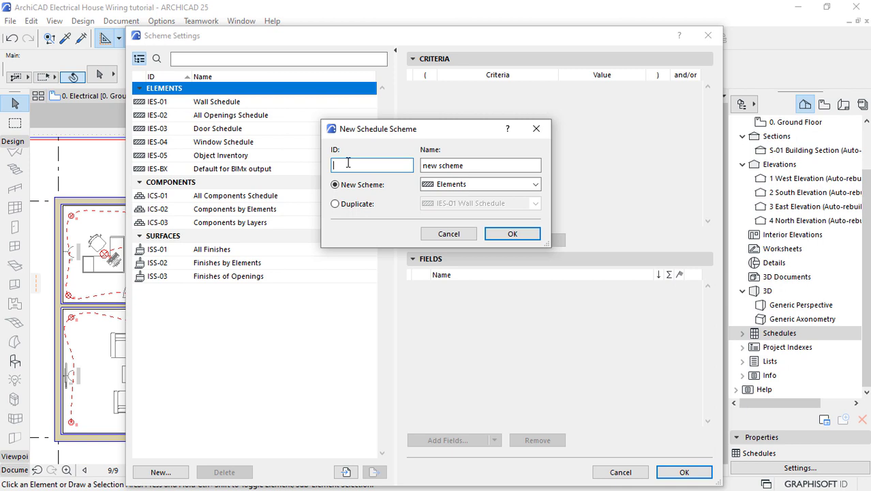
key(Tab)
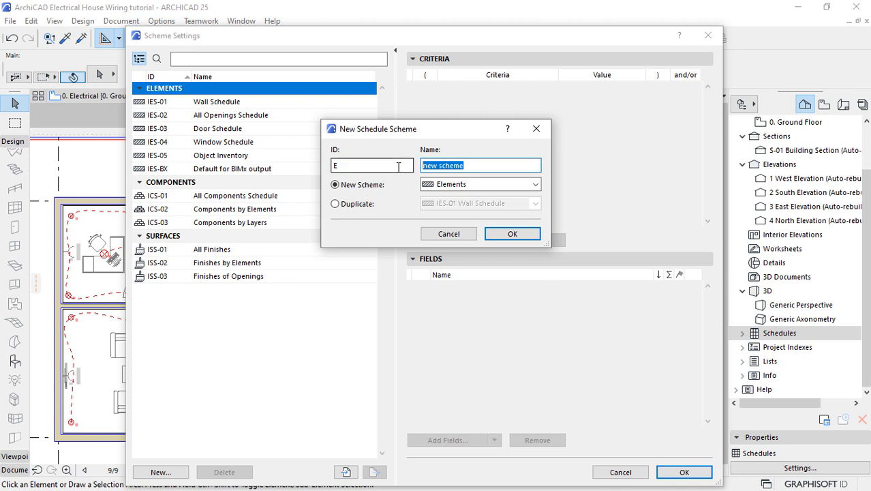
text(ELECTRICAL LEGEND)
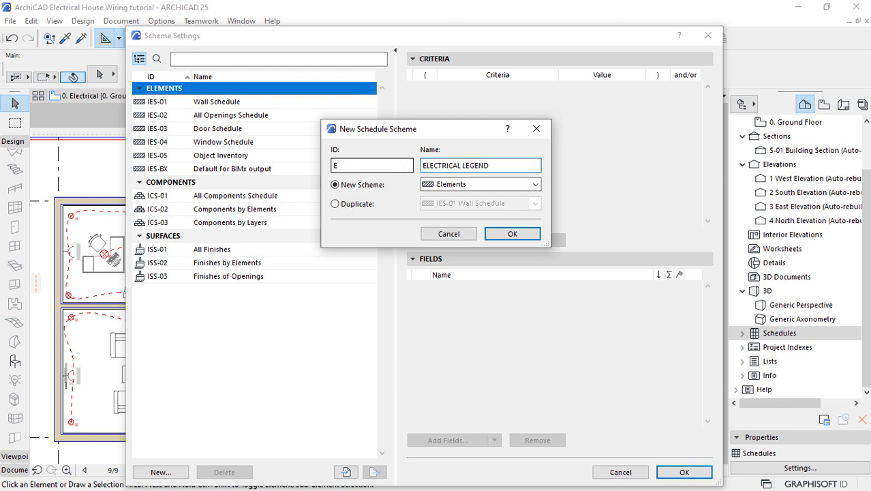
click(511, 235)
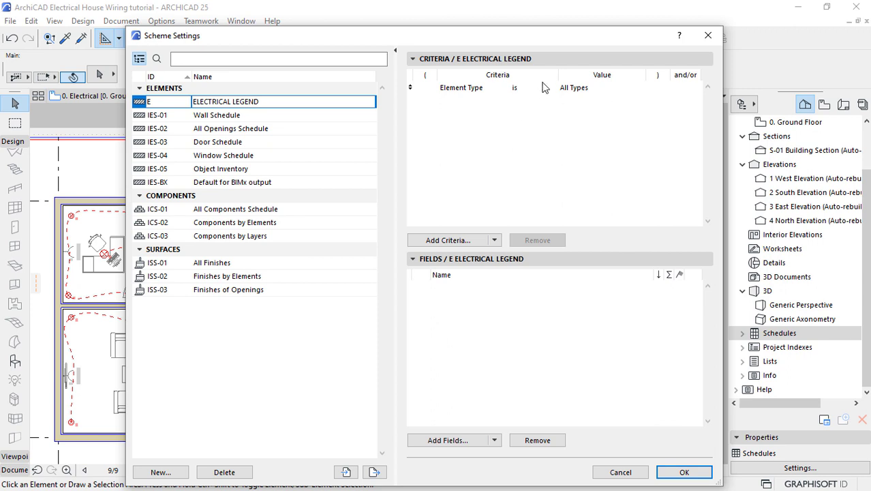
- Set the ELECTRICAL LEGEND scheme's Element Type criterion to 3D Types
drag(543, 41, 530, 29)
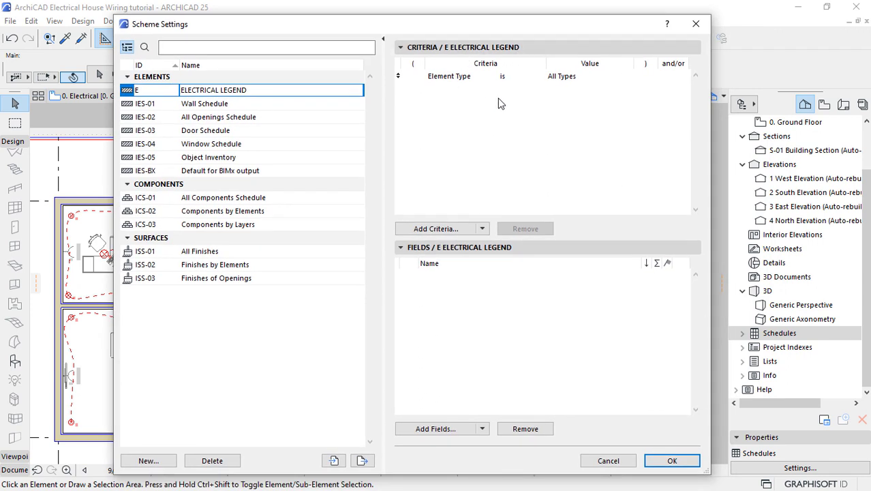
click(447, 80)
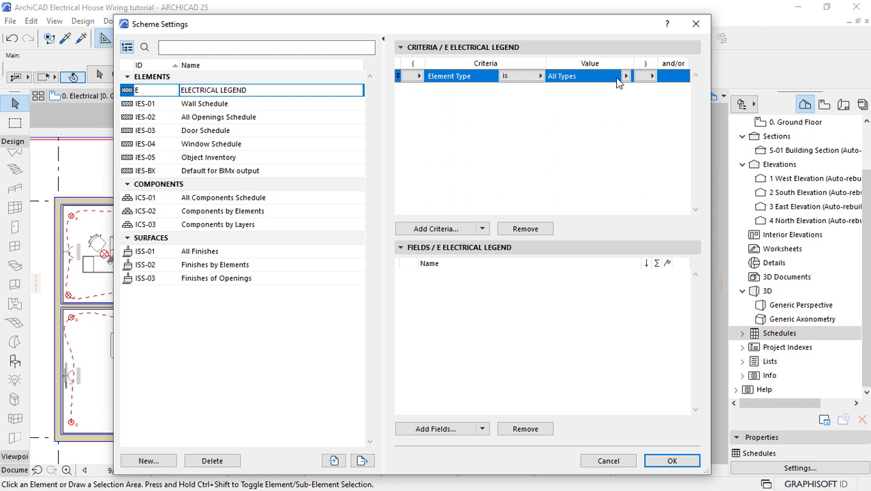
click(626, 75)
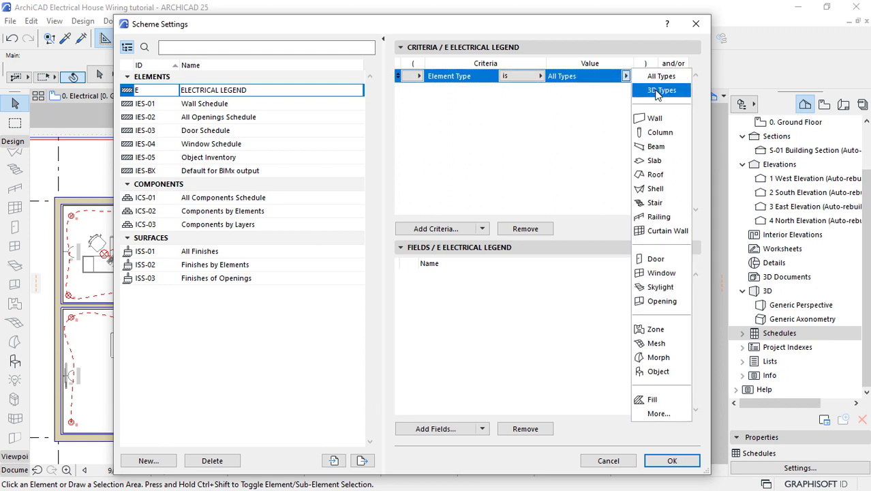
click(656, 91)
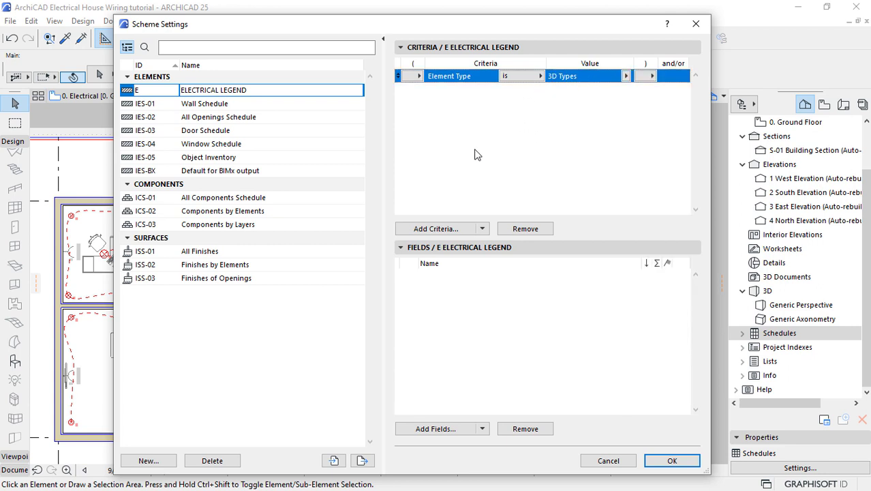
click(439, 117)
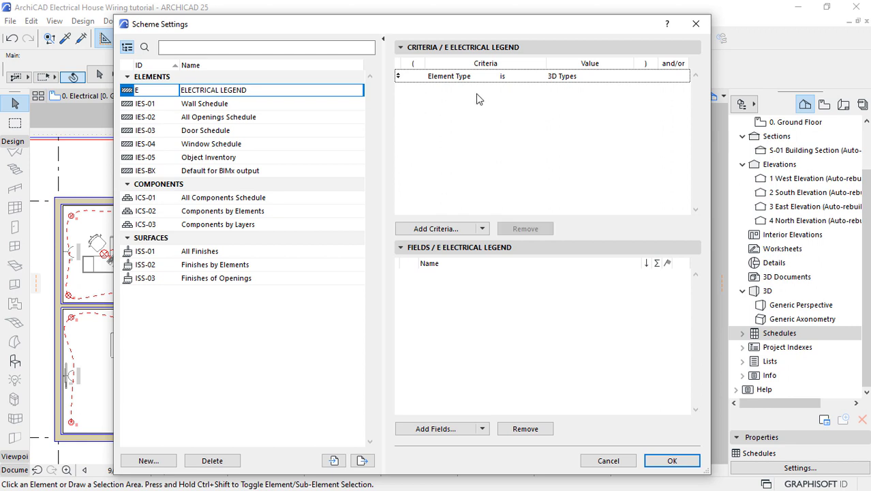
- Add a Layer criterion to the ELECTRICAL LEGEND scheme and set its value to E Lights.ELECTRICAL
click(434, 230)
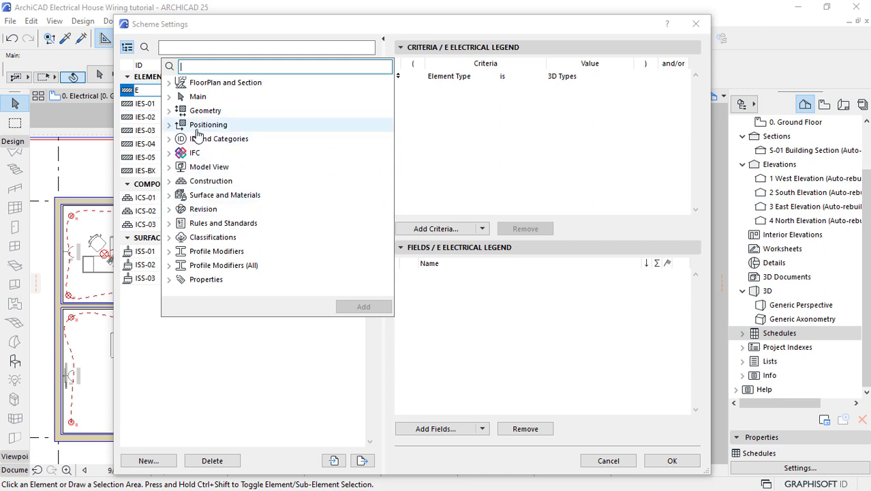
click(168, 167)
click(203, 182)
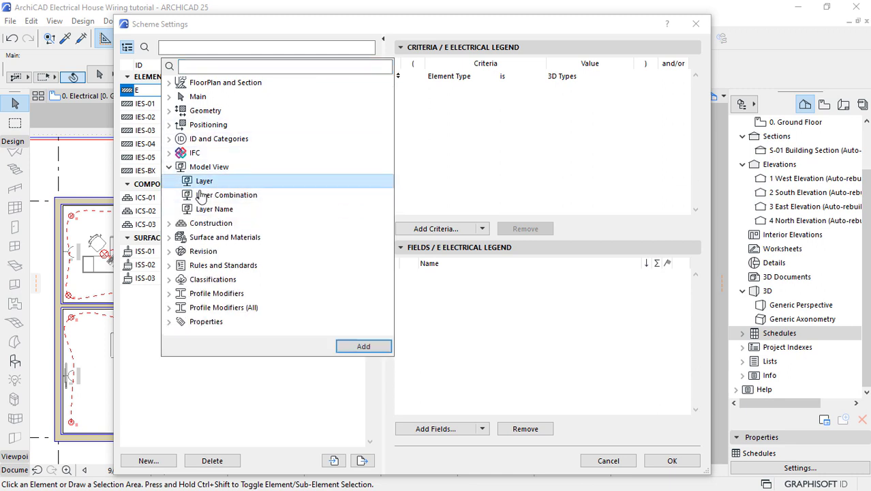
click(363, 346)
click(498, 167)
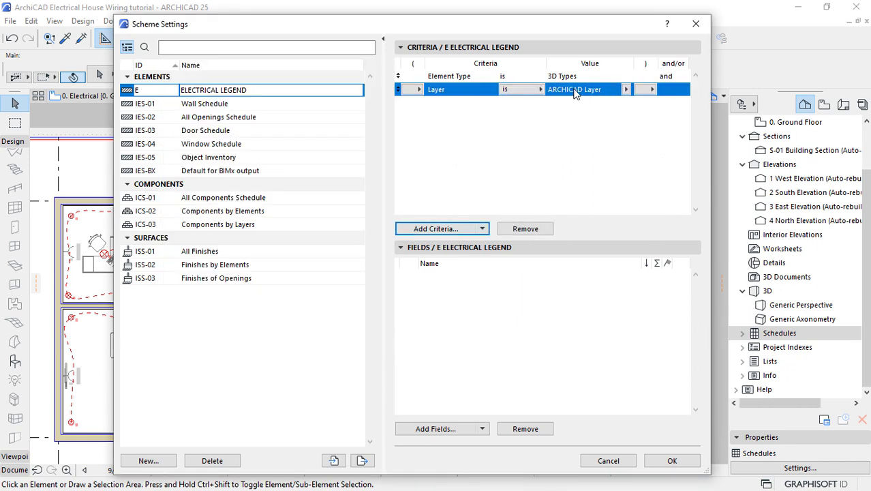
click(625, 90)
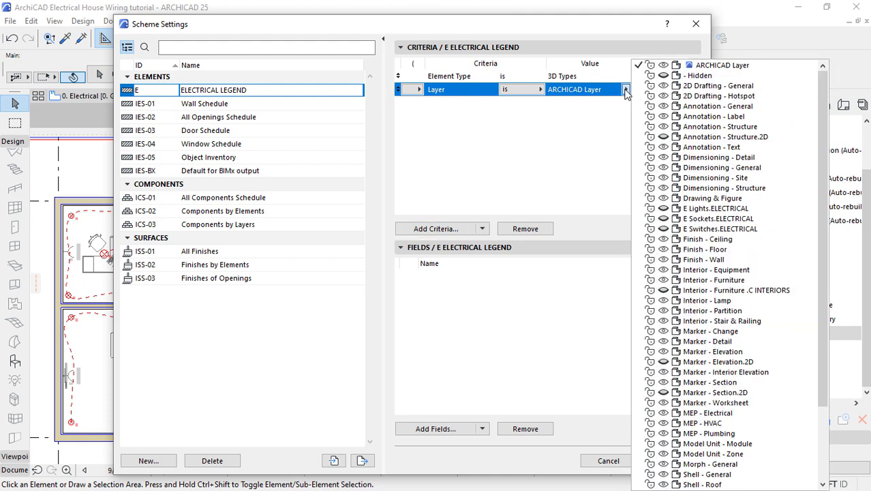
click(728, 208)
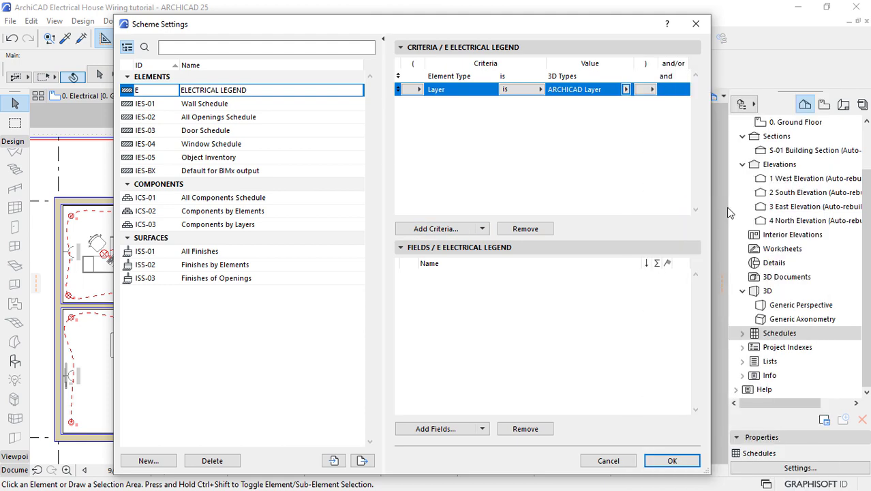
- Add a second Layer criterion to the scheme with the value E Sockets.ELECTRICAL
click(438, 229)
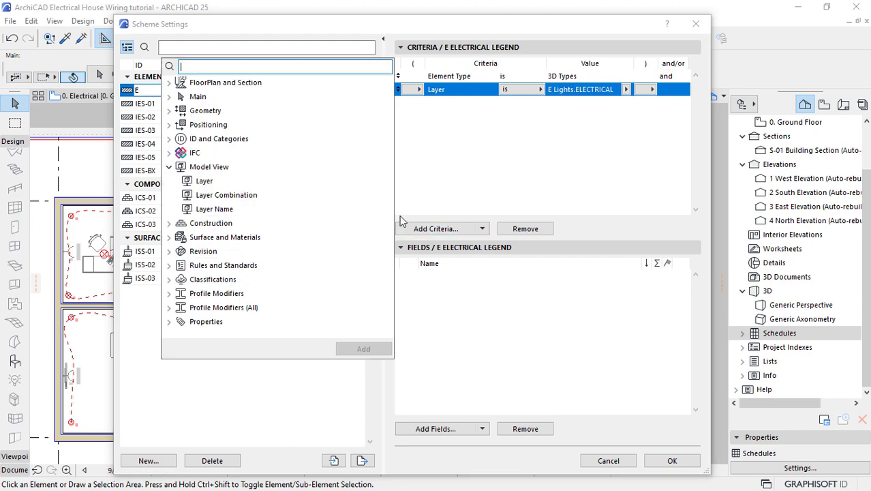
click(204, 182)
click(363, 348)
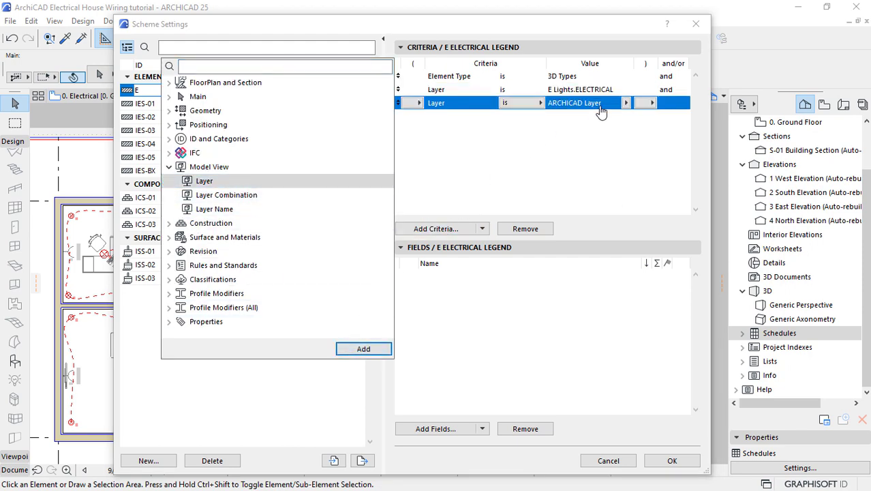
click(605, 103)
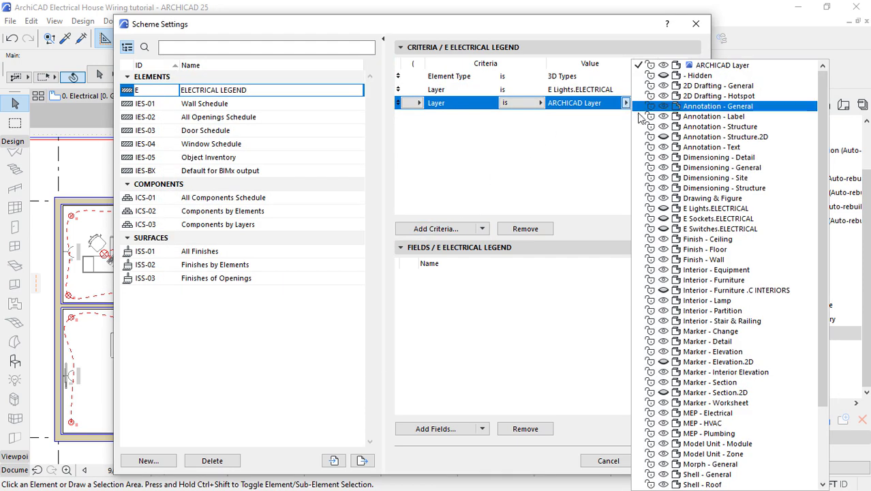
click(718, 218)
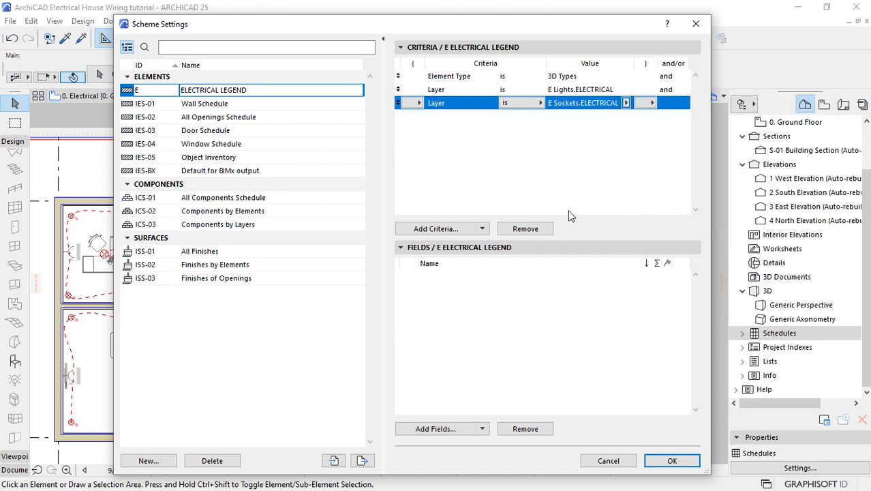
- Add a third Layer criterion to the scheme with the value E Switches.ELECTRICAL
click(442, 229)
click(206, 181)
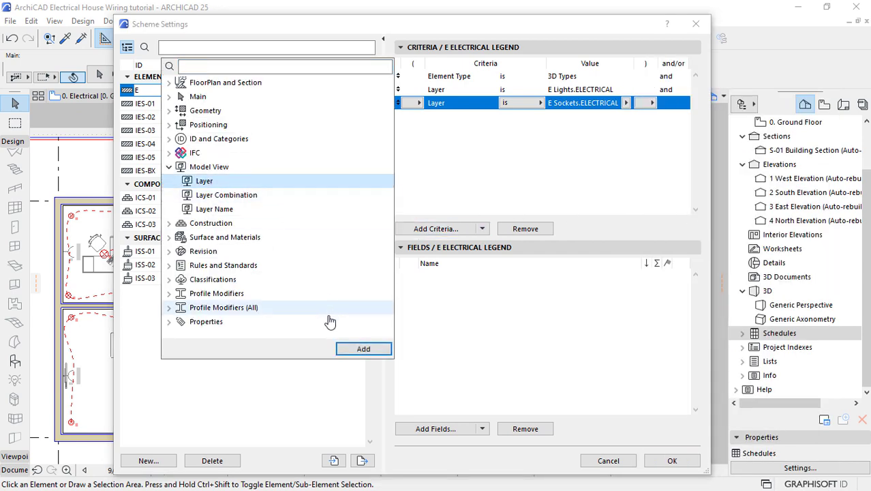
click(350, 350)
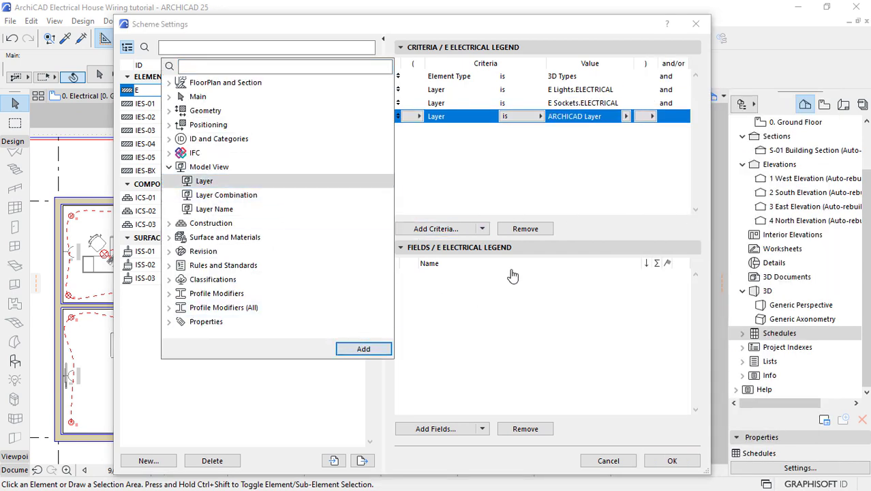
click(626, 117)
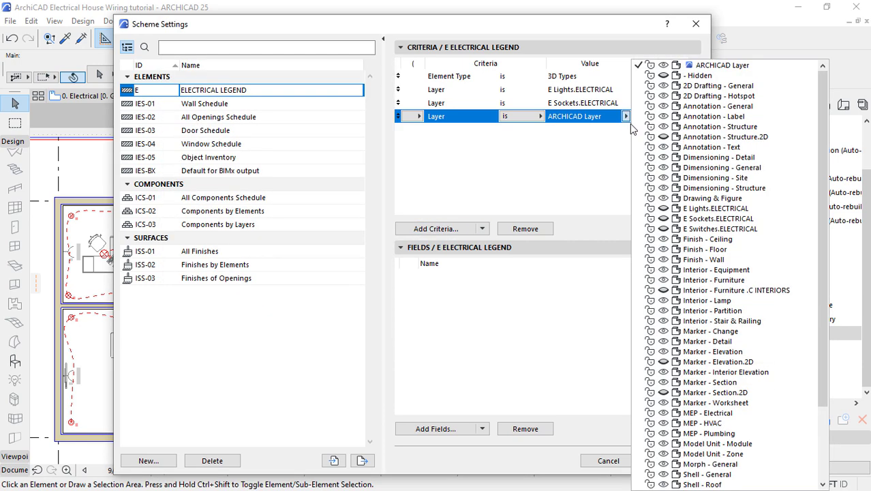
click(721, 230)
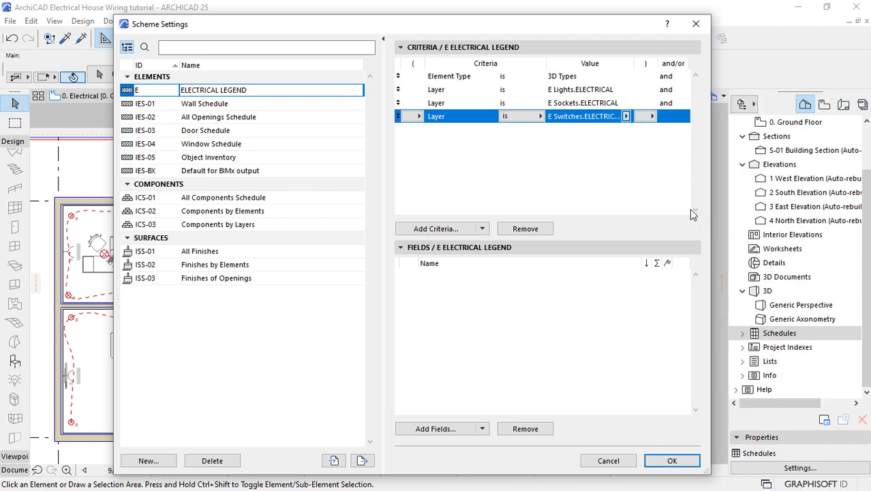
click(618, 152)
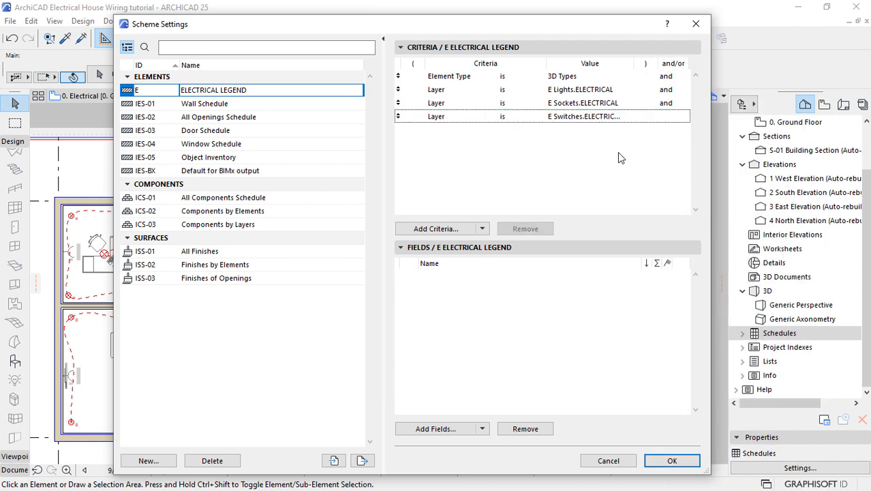
- Set the and/or operator of the E Lights.ELECTRICAL and E Sockets.ELECTRICAL layer criteria to "or"
click(667, 93)
click(682, 89)
click(693, 102)
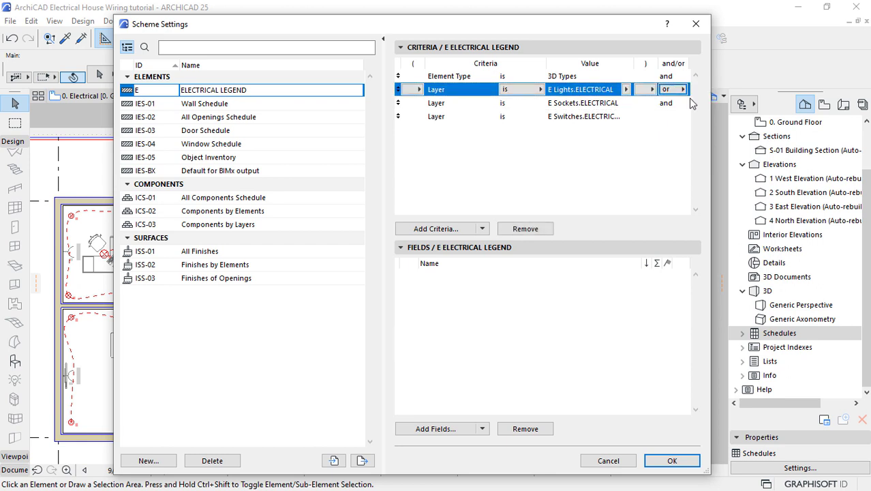
click(692, 102)
click(682, 103)
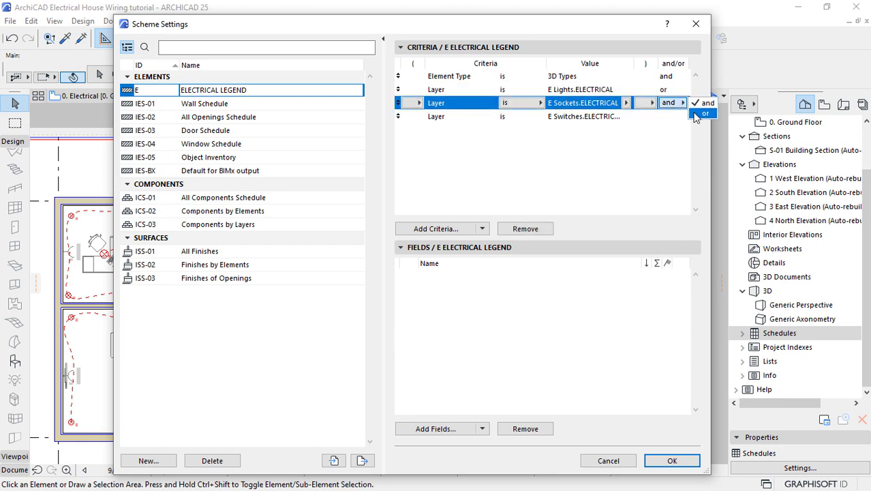
click(696, 115)
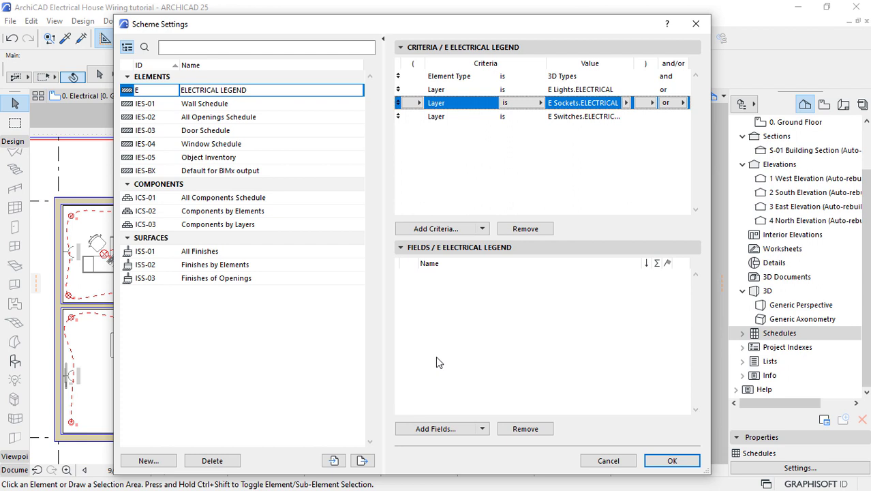
- Find the available fields containing "2D" and add 2D Plan Preview to the ELECTRICAL LEGEND scheme
click(432, 427)
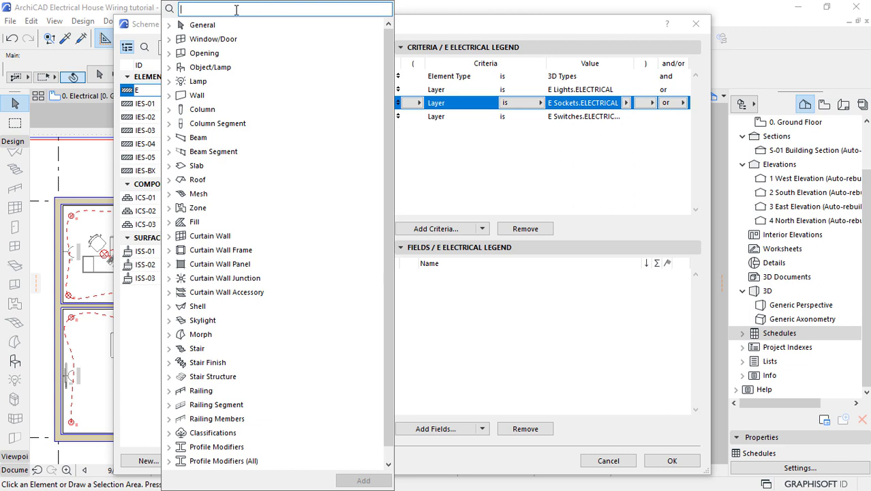
text(2D)
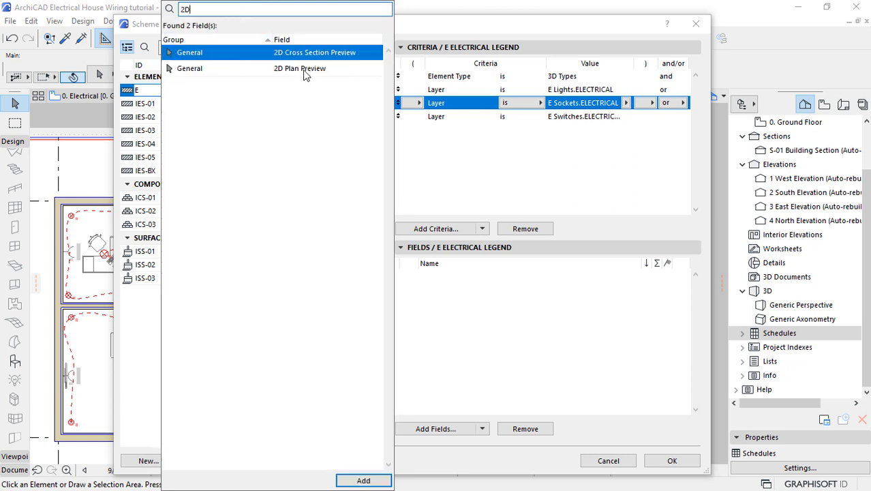
click(278, 69)
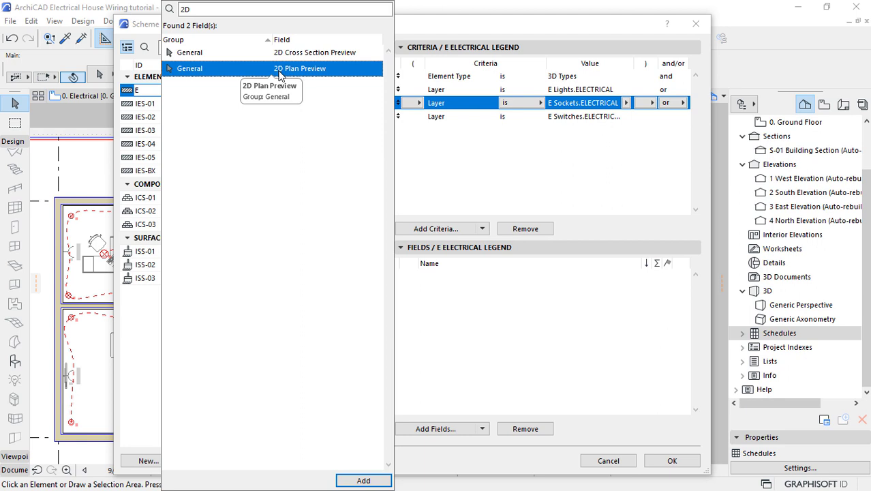
click(363, 481)
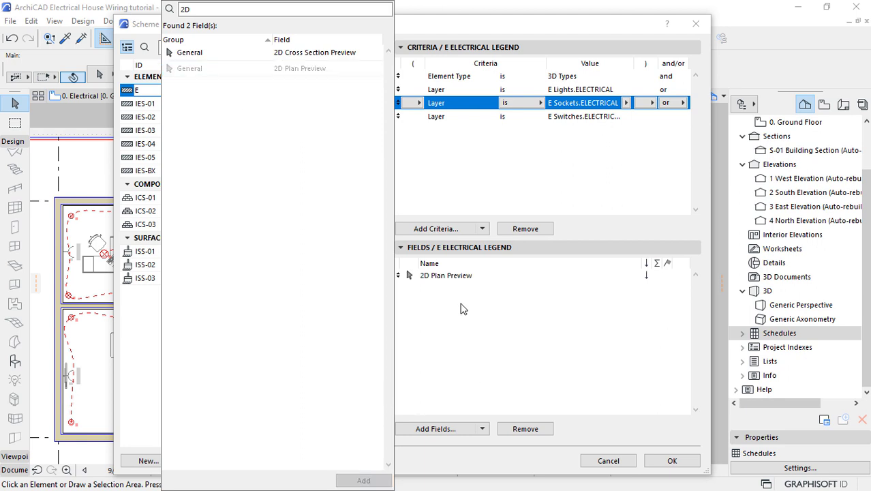
click(447, 374)
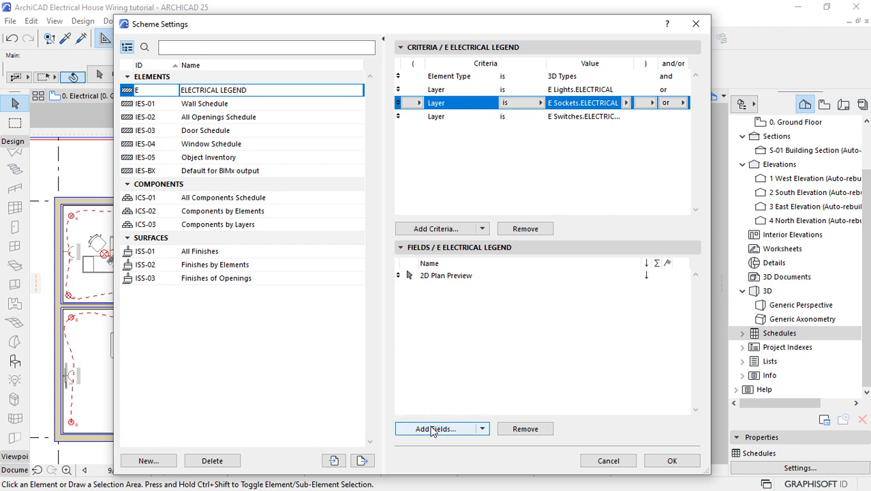
- Add the Description property from the PRODUCT INFO group as a schedule field and accept the scheme settings
click(431, 429)
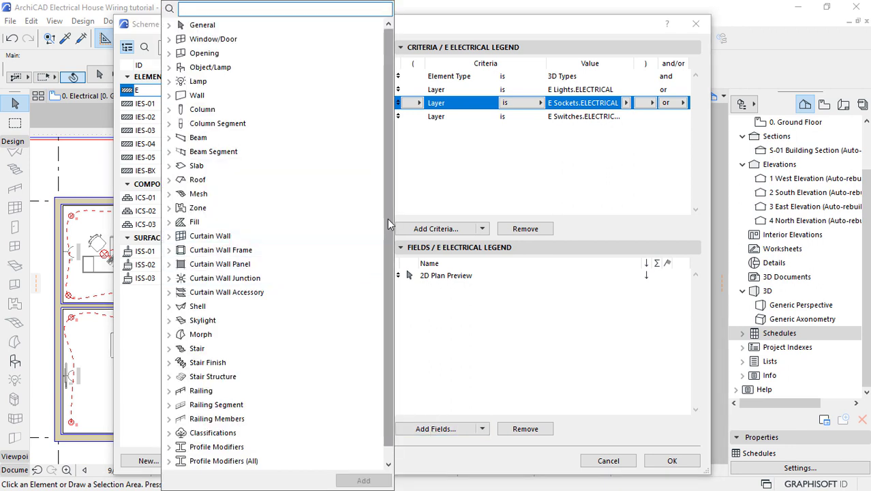
scroll(387, 224, down, 1)
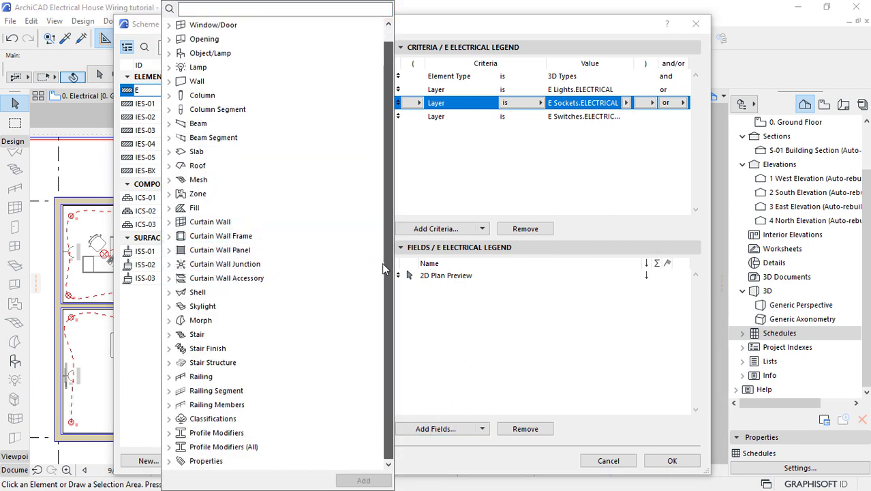
click(170, 461)
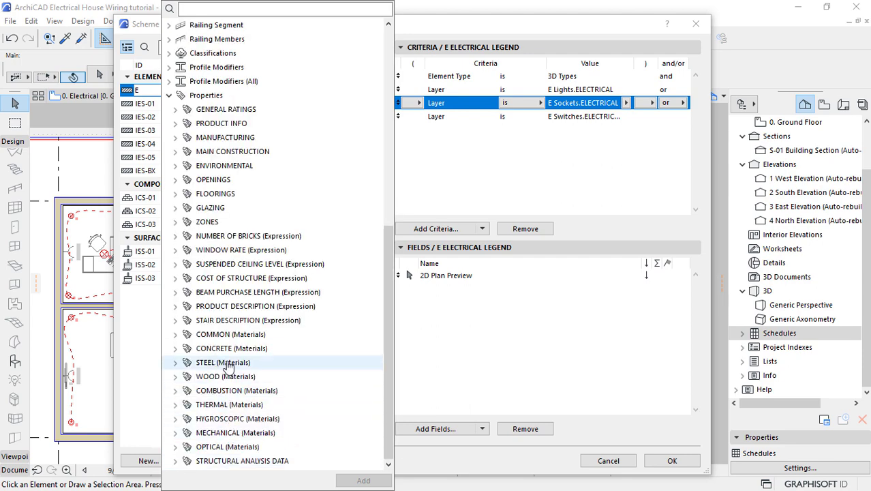
click(175, 125)
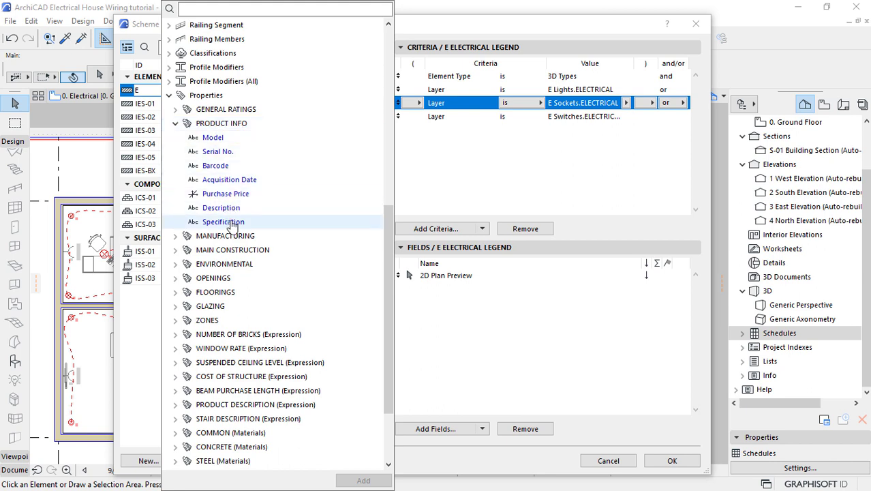
click(228, 209)
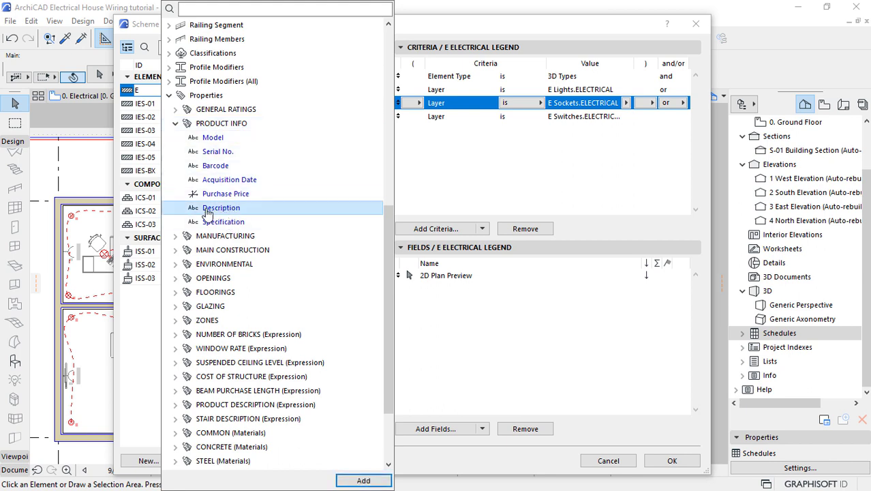
click(363, 480)
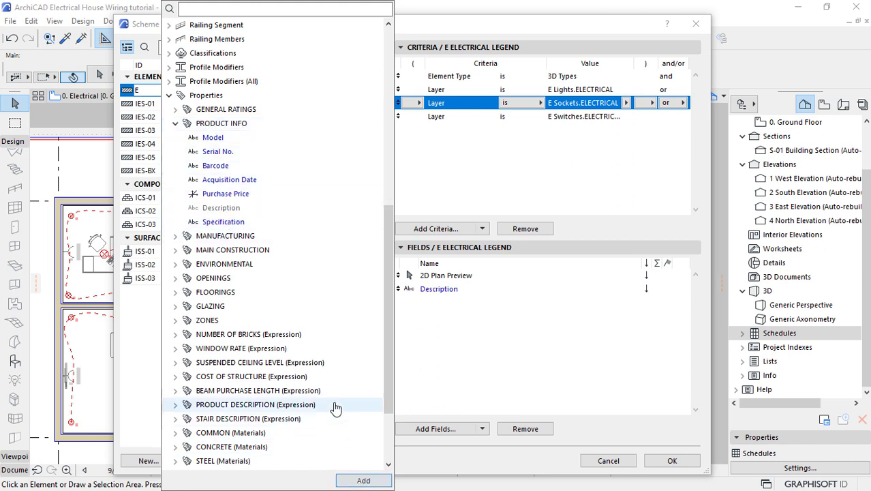
click(457, 341)
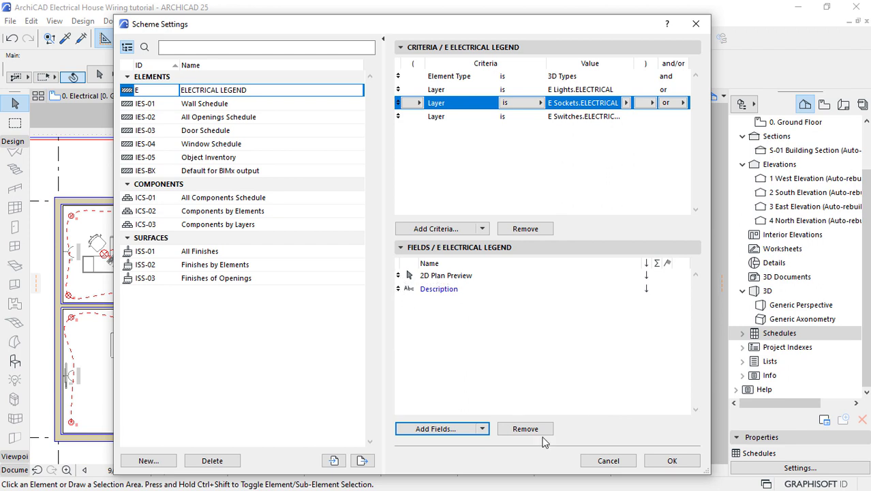
click(669, 461)
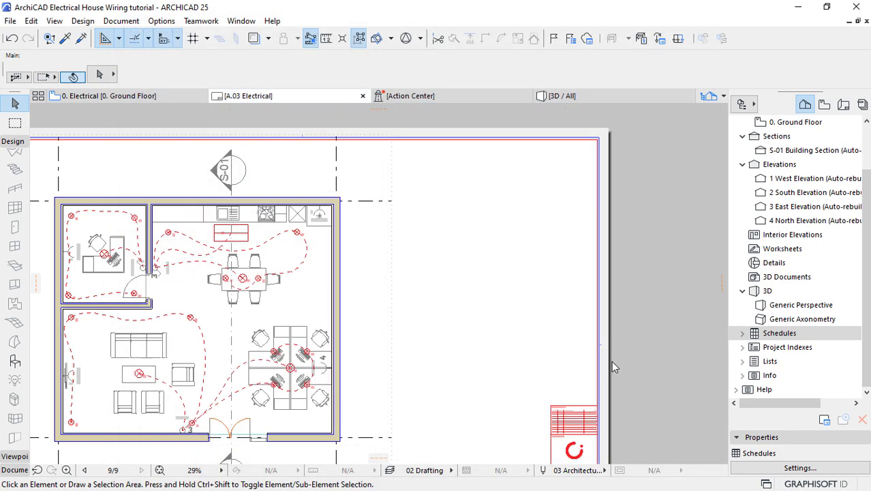
- Expand the Elements schedules in the project map and select the ELECTRICAL LEGEND schedule
click(744, 334)
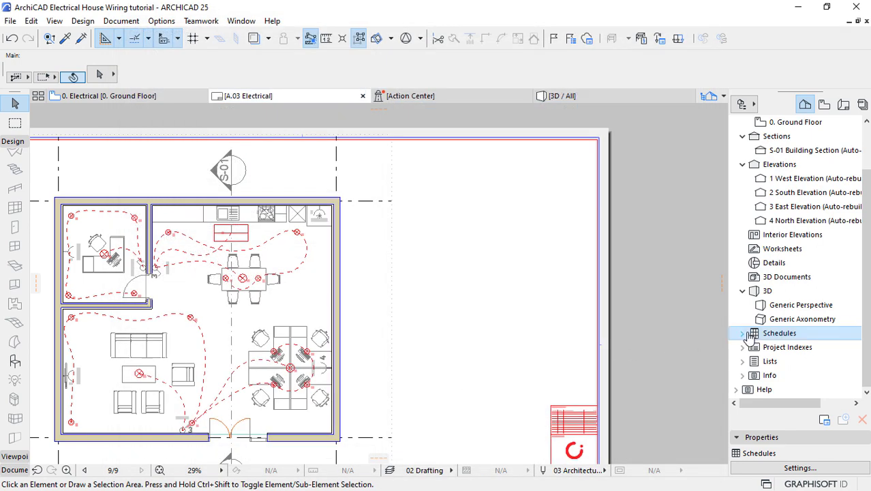
click(743, 334)
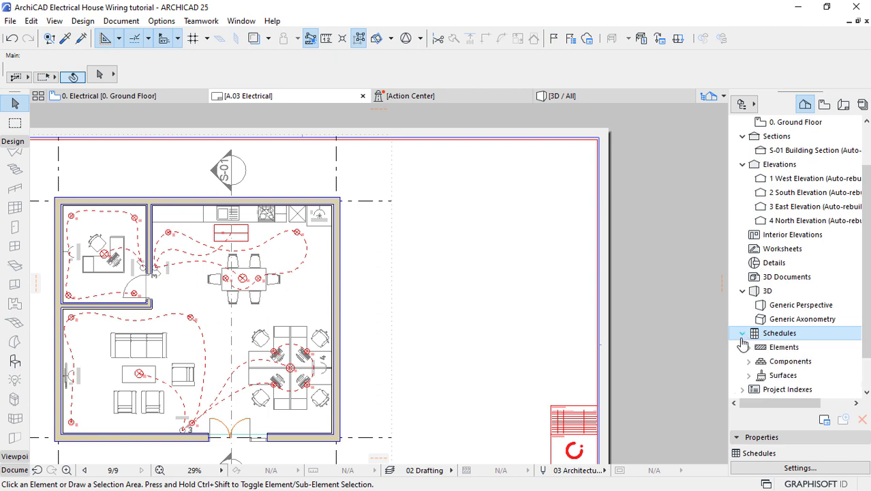
click(749, 347)
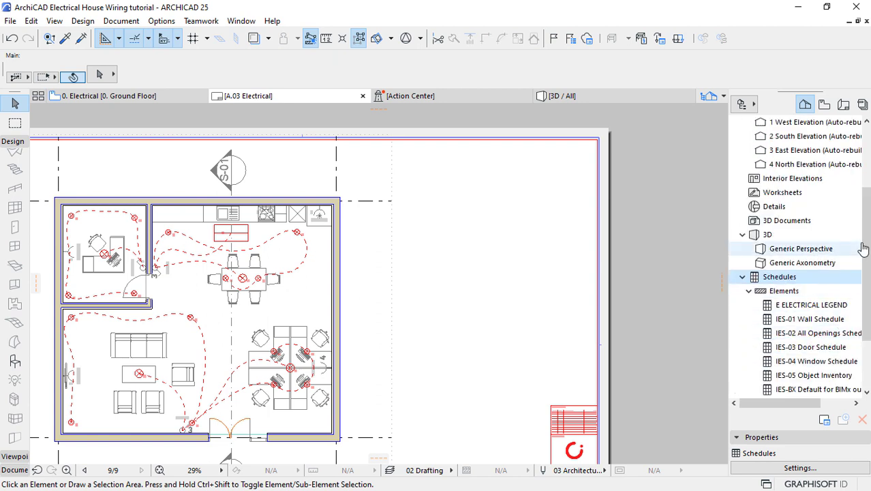
scroll(810, 282, down, 2)
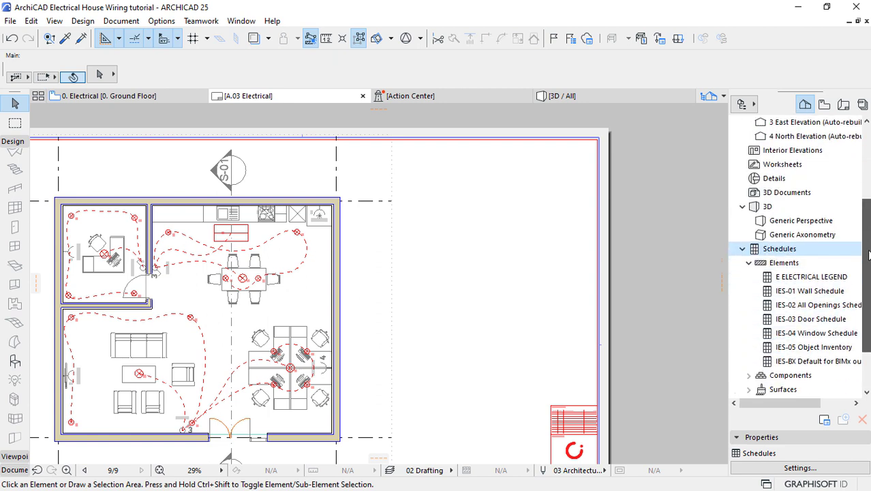
click(806, 281)
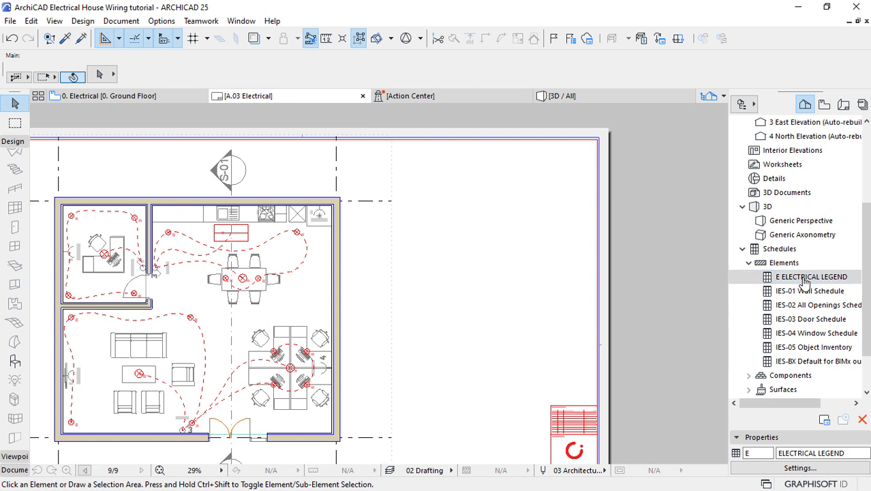
- Open the ELECTRICAL LEGEND schedule and try out merging its items
double_click(806, 280)
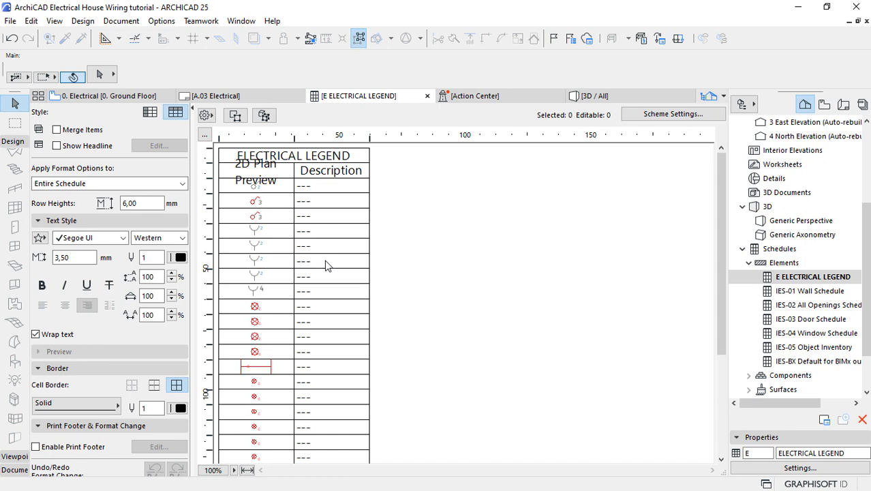
click(57, 129)
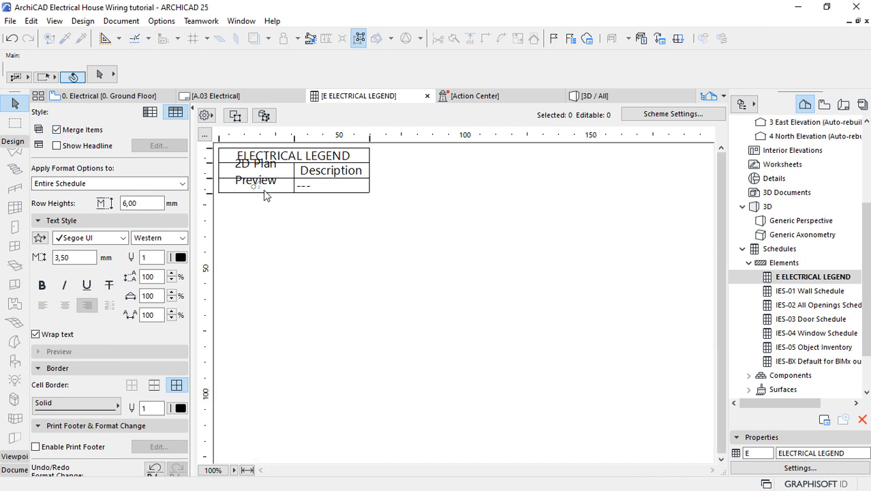
click(56, 129)
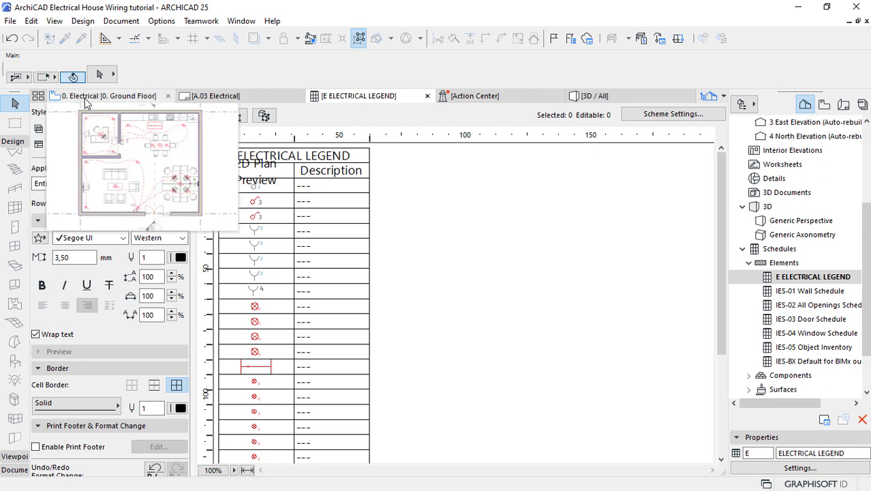
- Select all five power points on the ground floor electrical plan, including the one by the desks, and group them
click(84, 98)
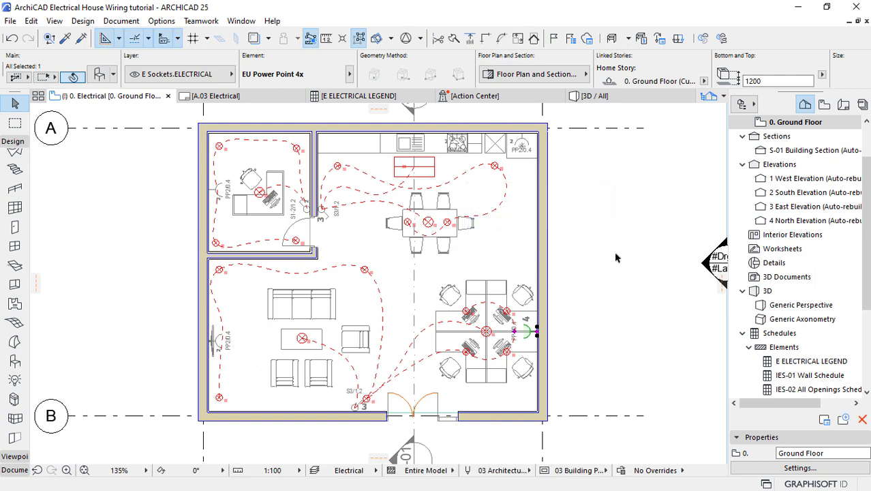
shift+click(219, 340)
shift+click(522, 151)
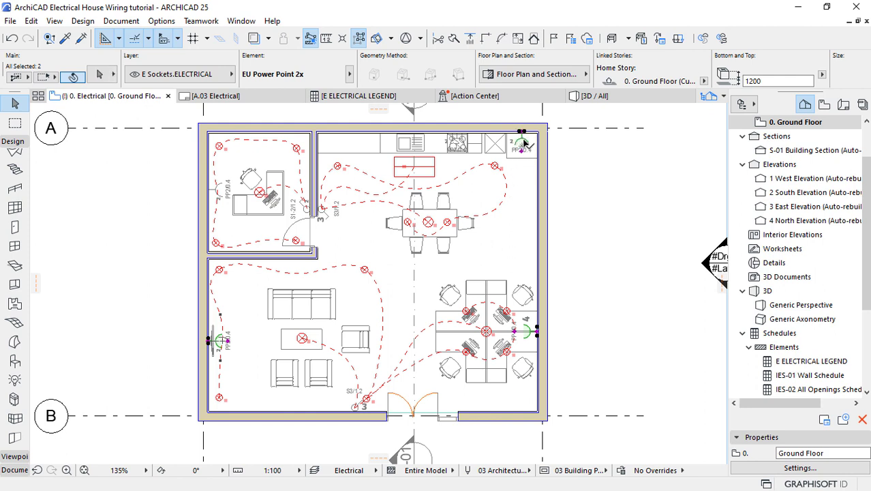
shift+click(457, 142)
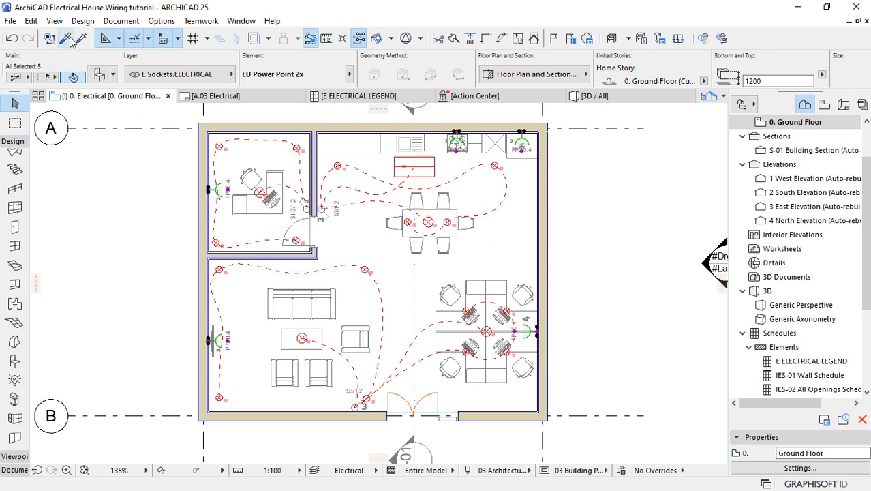
click(31, 20)
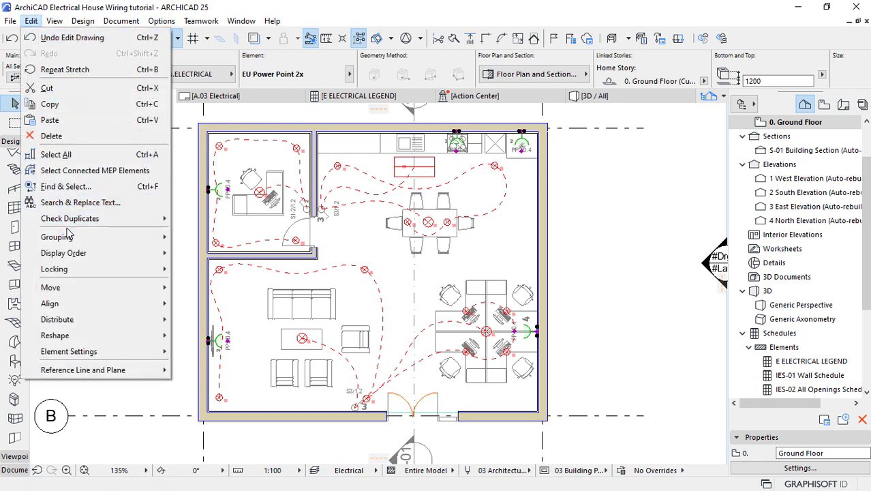
mouse_move(68, 237)
click(224, 244)
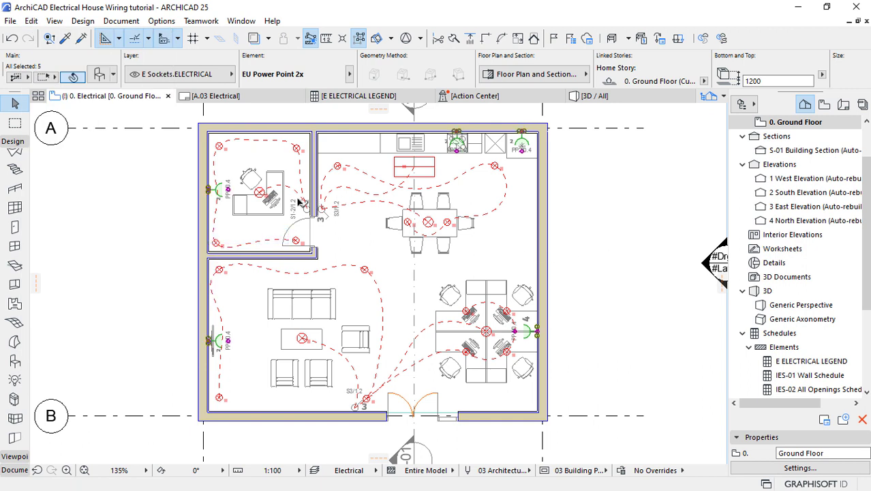
- Classify the selected power points under Uniformat - 2010 CSI as B SHELL and remove their ARCHICAD Classification
click(101, 75)
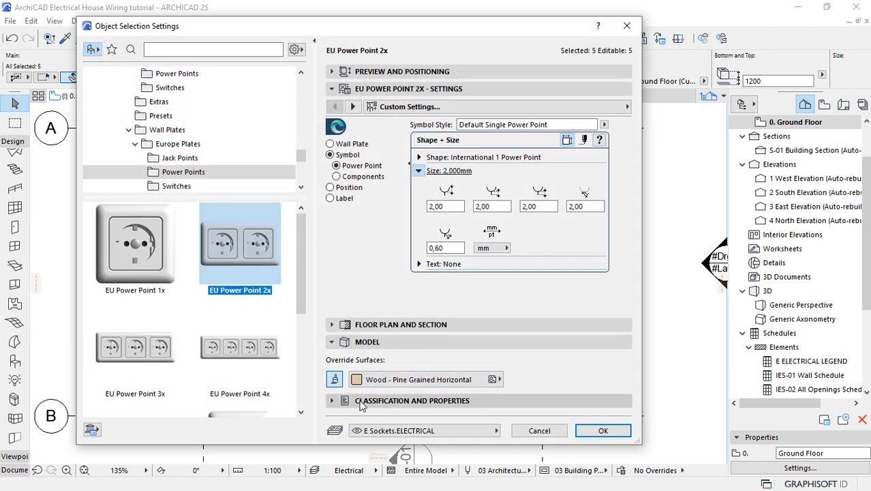
click(366, 399)
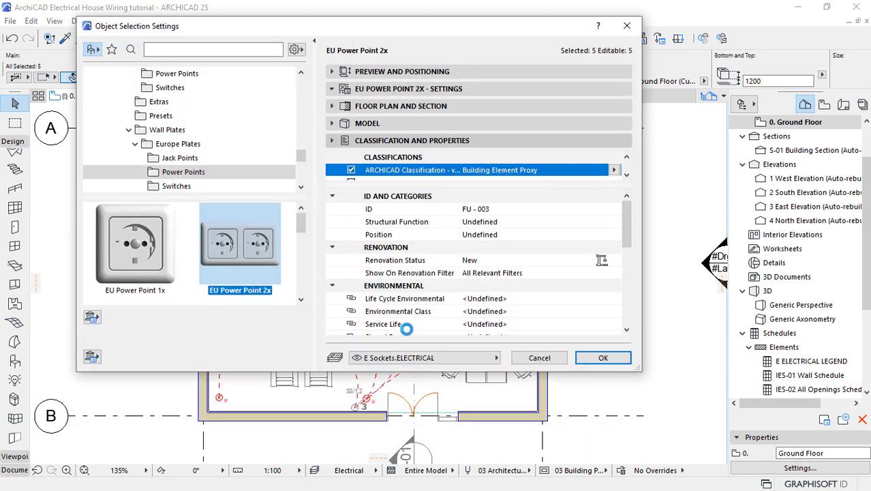
scroll(454, 170, down, 1)
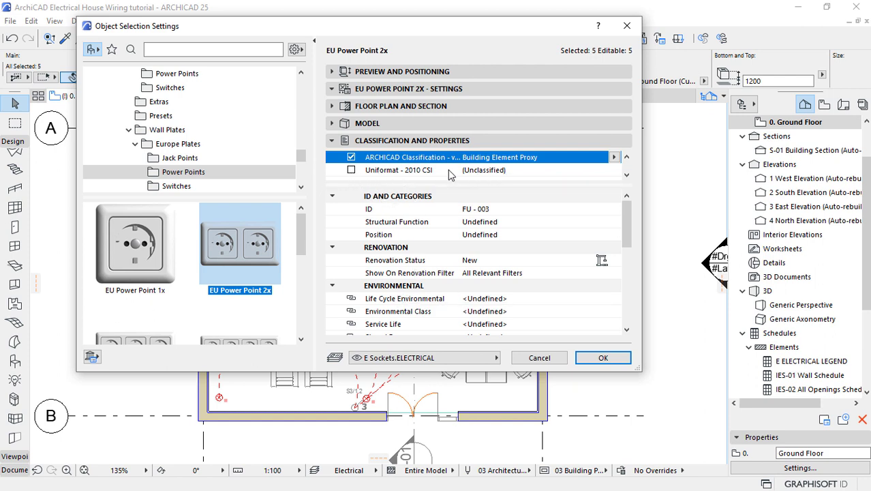
click(351, 170)
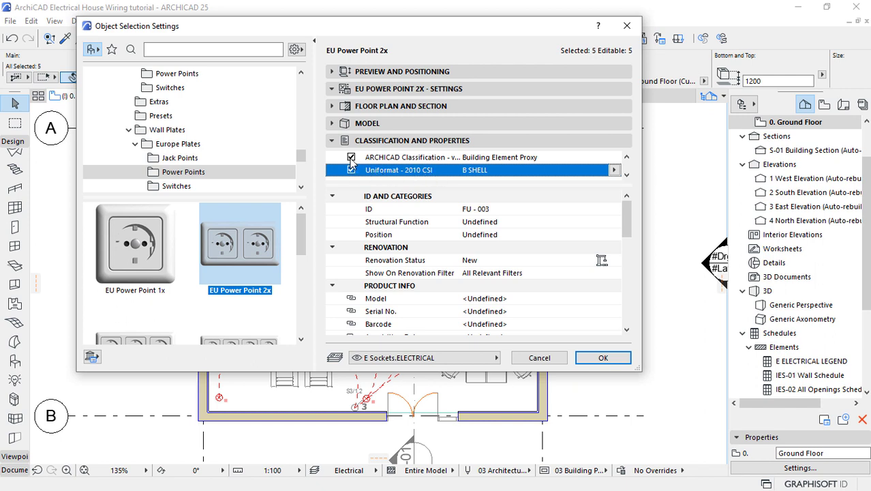
click(351, 157)
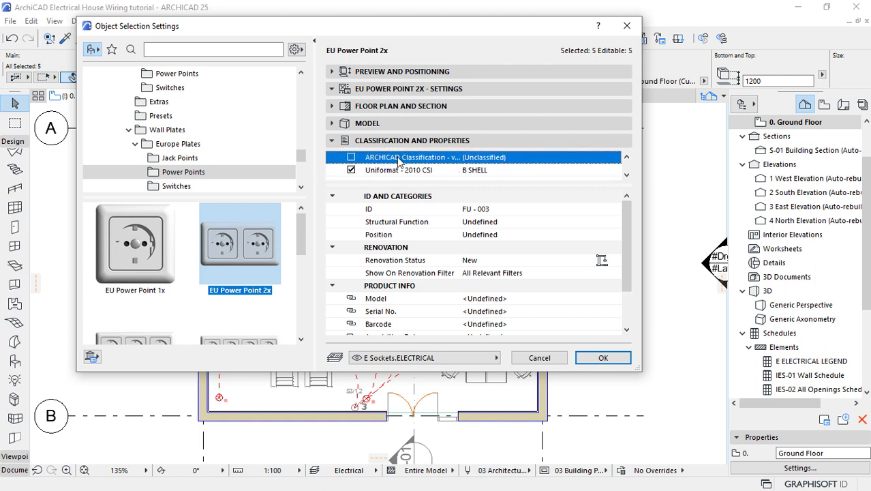
- Browse the Uniformat - 2010 CSI categories under B SHELL and C INTERIORS for the power points
click(475, 172)
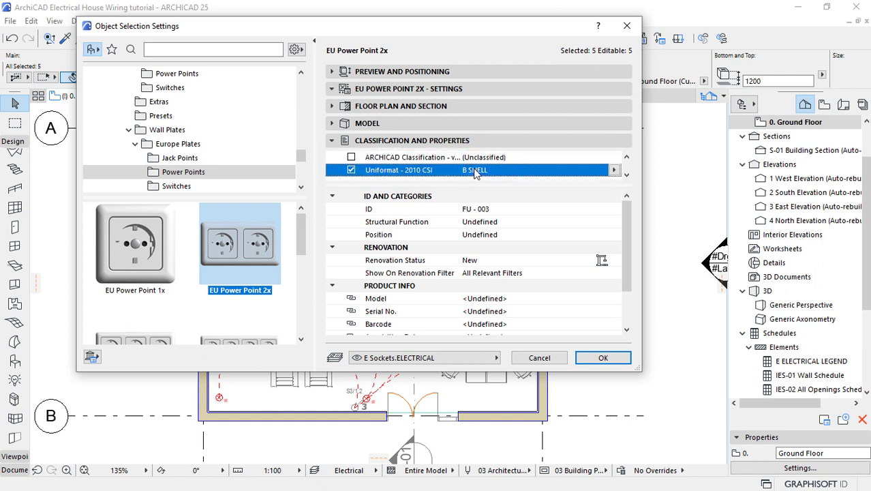
click(614, 171)
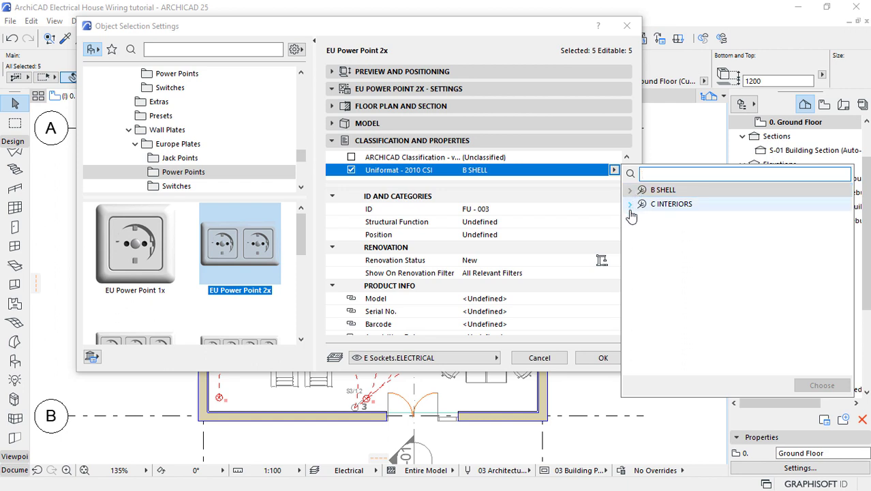
click(630, 190)
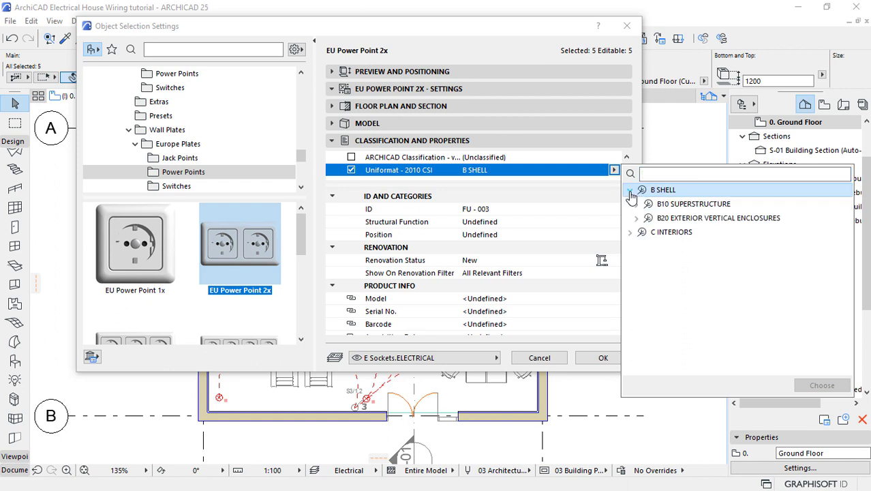
click(630, 233)
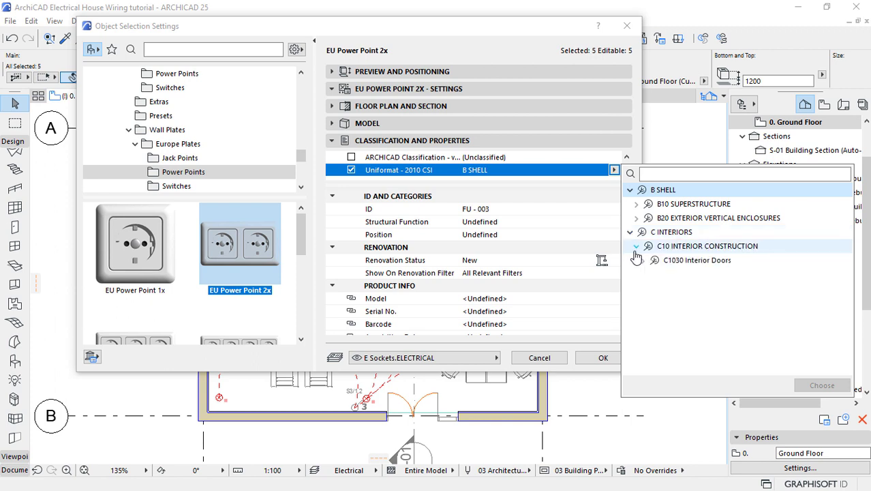
click(636, 246)
click(637, 263)
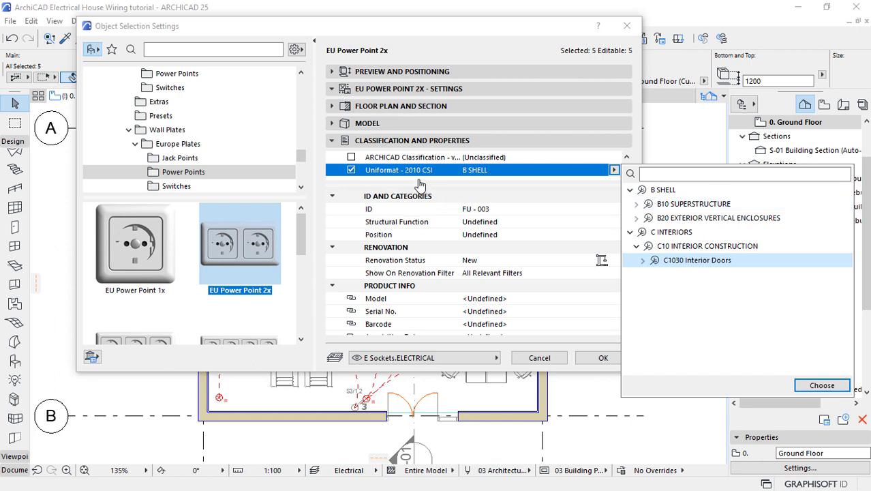
click(628, 192)
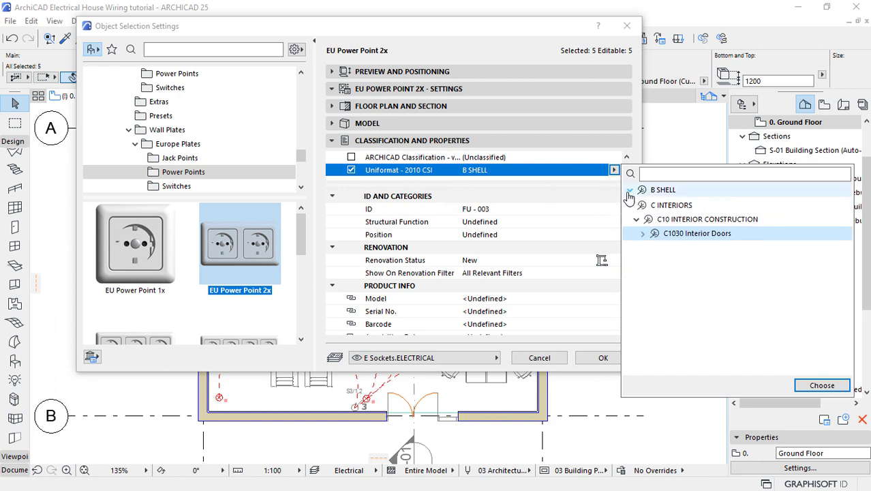
click(400, 164)
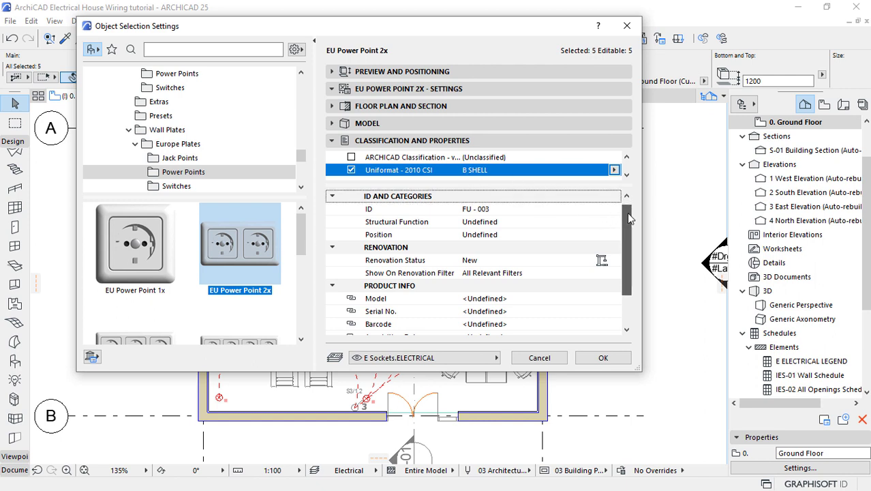
- Set the power points' Description property under PRODUCT INFO to POWER POINTS and accept the object settings
drag(625, 208, 628, 258)
click(491, 312)
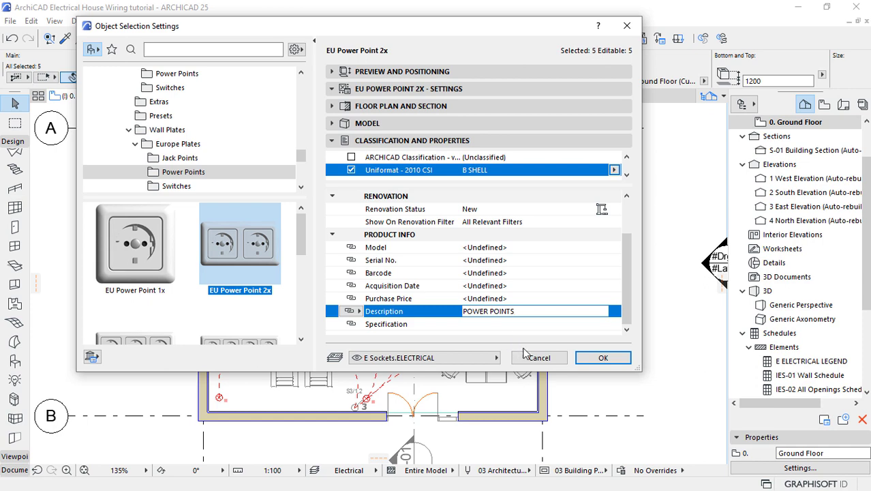
click(578, 358)
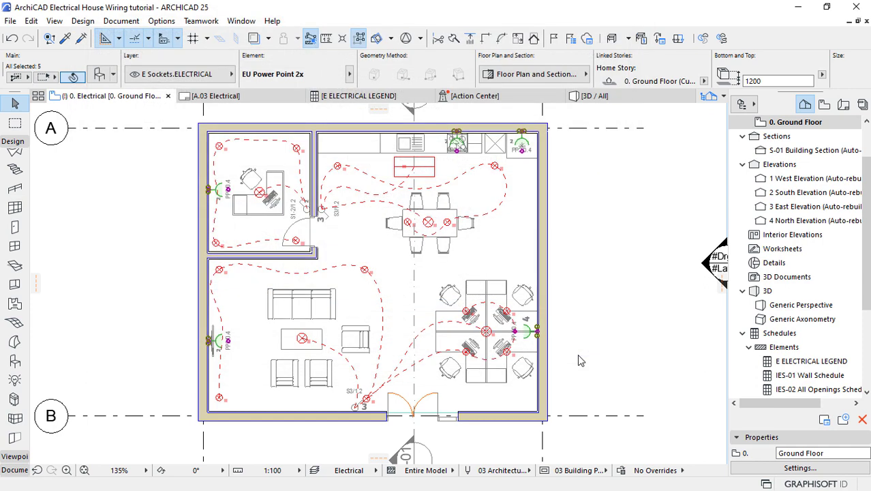
- Select the light switch near the entrance door and the two switches on either side of the office partition, and group them
click(354, 410)
scroll(352, 409, up, 5)
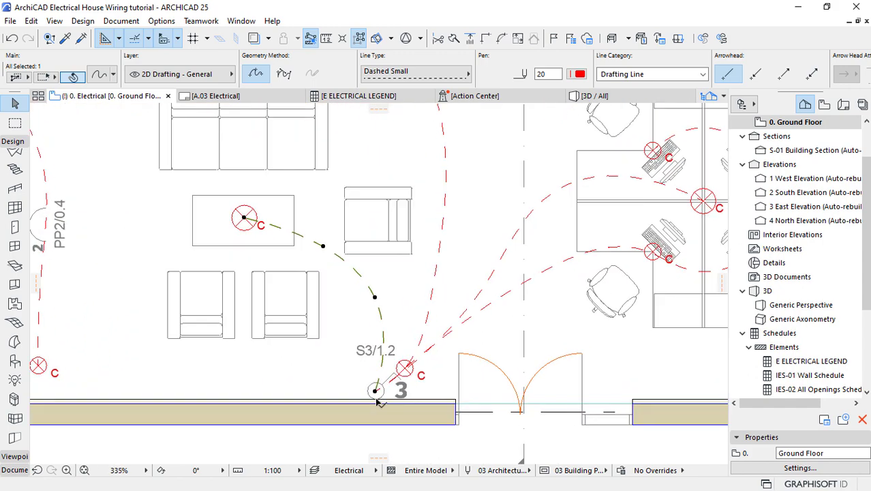
click(375, 390)
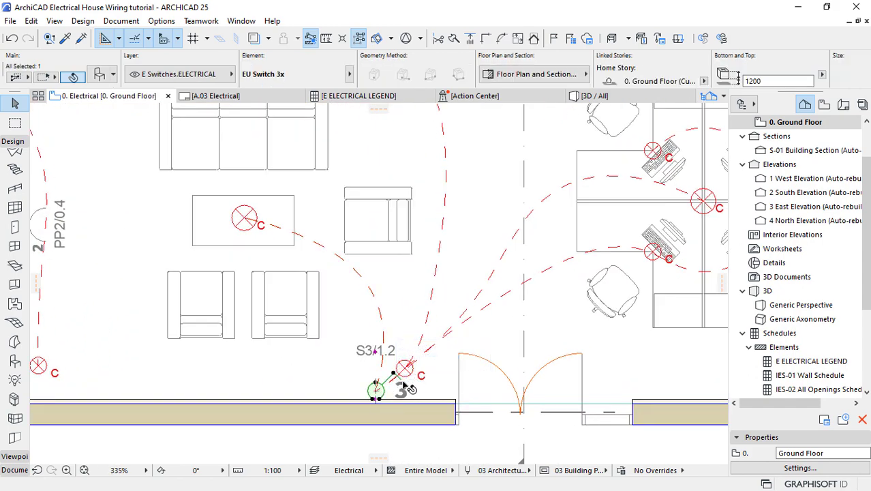
scroll(365, 401, down, 2)
scroll(355, 409, down, 2)
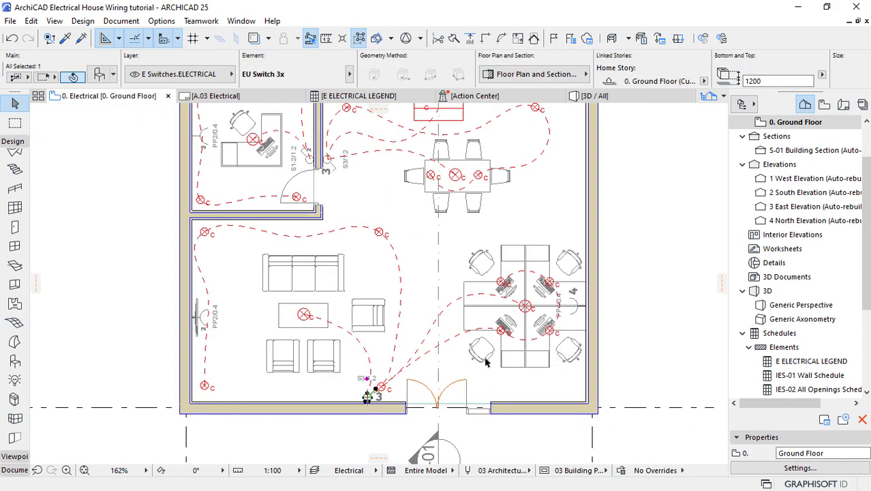
shift+click(307, 161)
shift+click(327, 161)
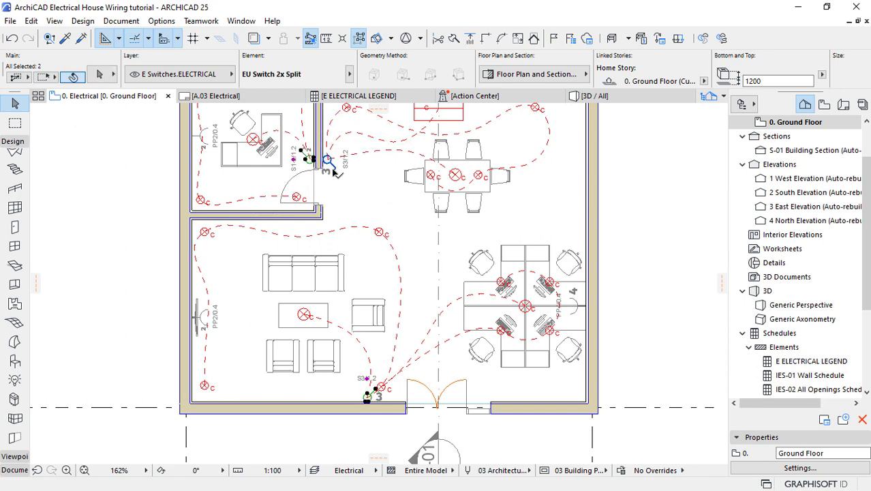
scroll(326, 362, down, 2)
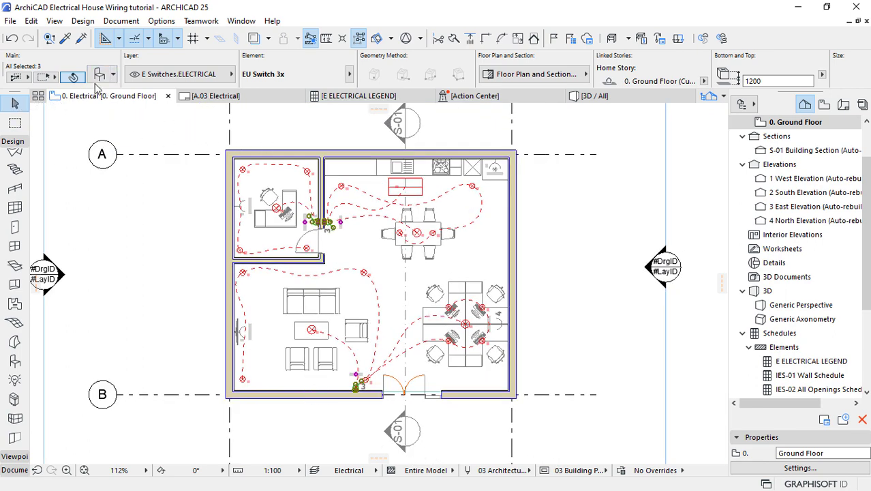
- Classify the selected switches under Uniformat - 2010 CSI as B SHELL and remove their ARCHICAD Classification
click(99, 77)
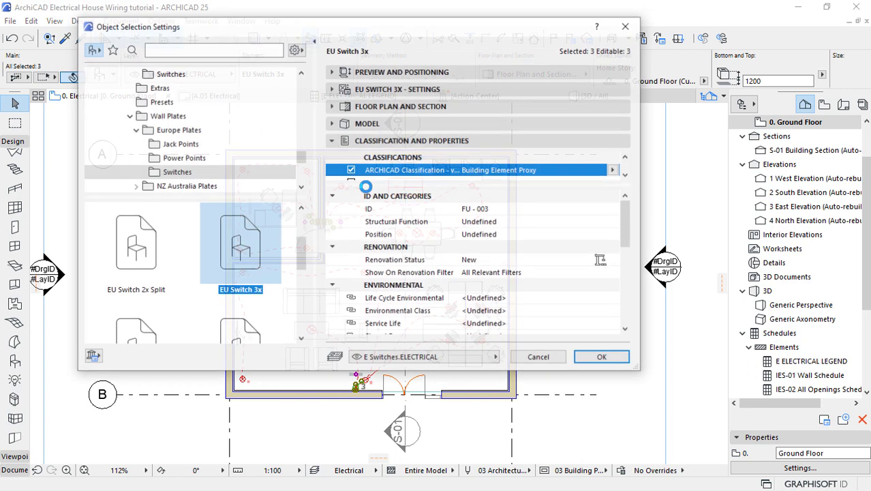
mouse_move(625, 232)
mouse_down()
mouse_move(625, 267)
mouse_move(622, 220)
mouse_move(628, 295)
mouse_move(620, 217)
mouse_up()
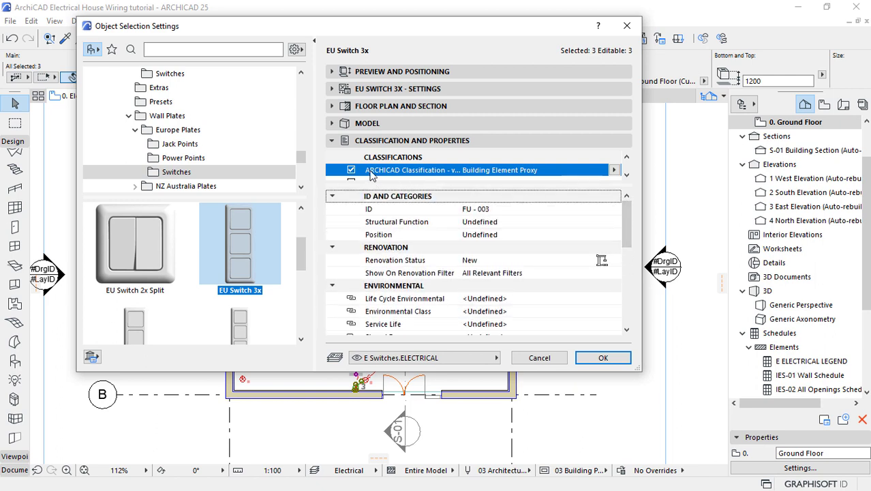
scroll(371, 174, down, 1)
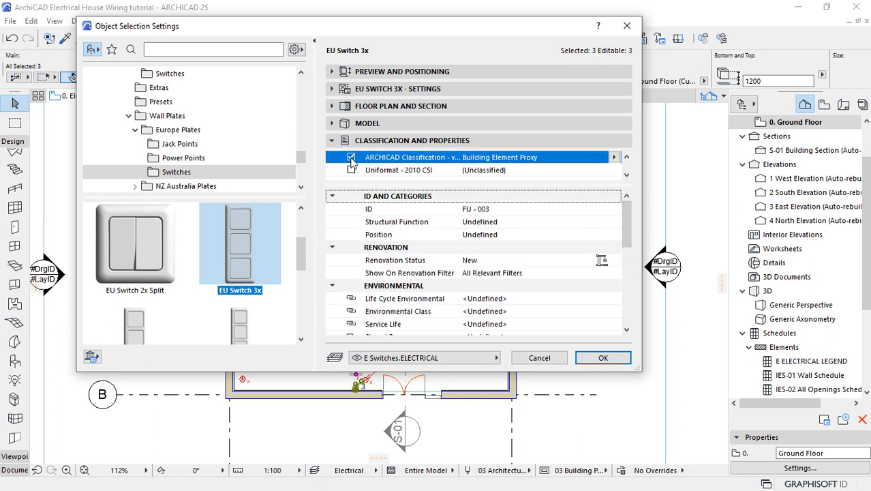
click(351, 170)
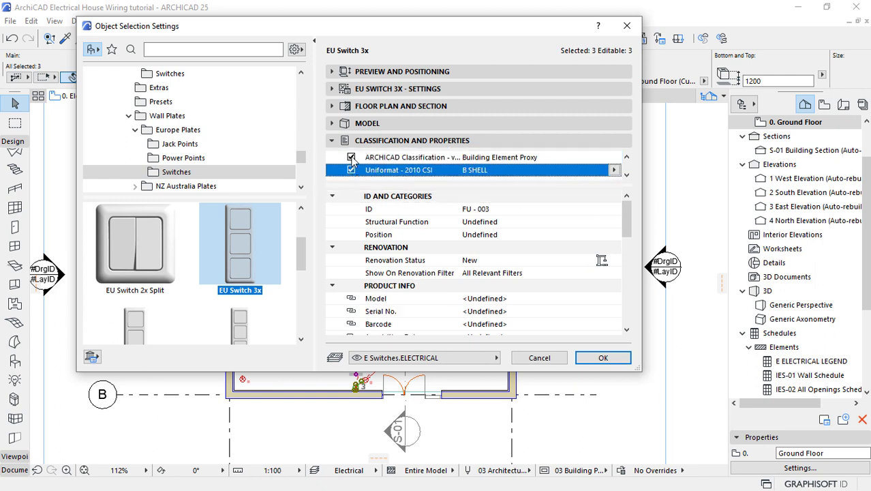
click(351, 158)
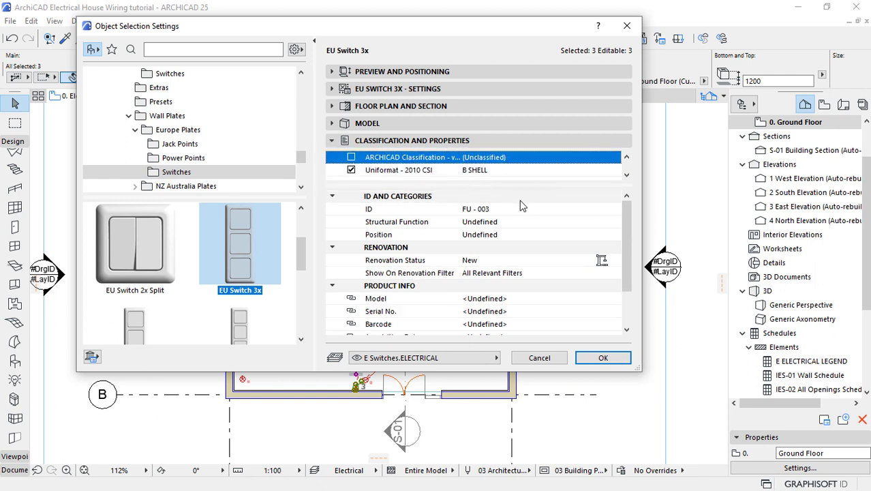
- Set the switches' Description property under PRODUCT INFO to LIGHTING CONTROL (SWITCHES) and accept the object settings
drag(624, 230, 625, 255)
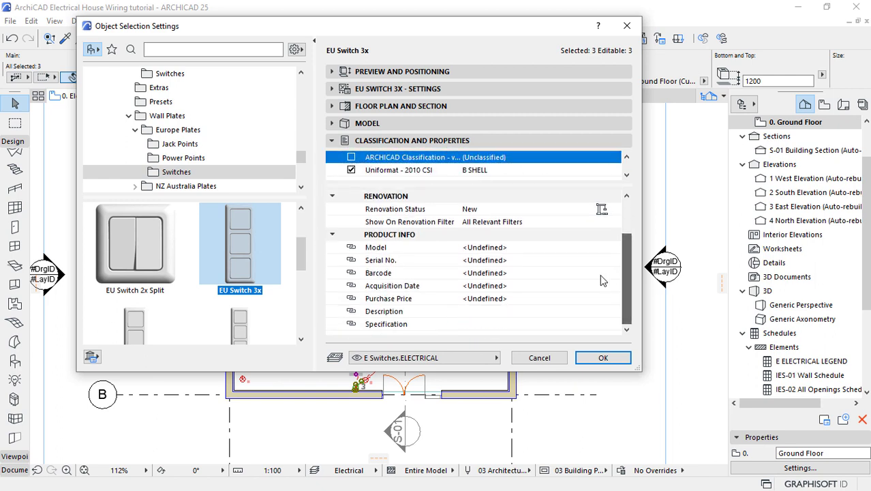
click(481, 312)
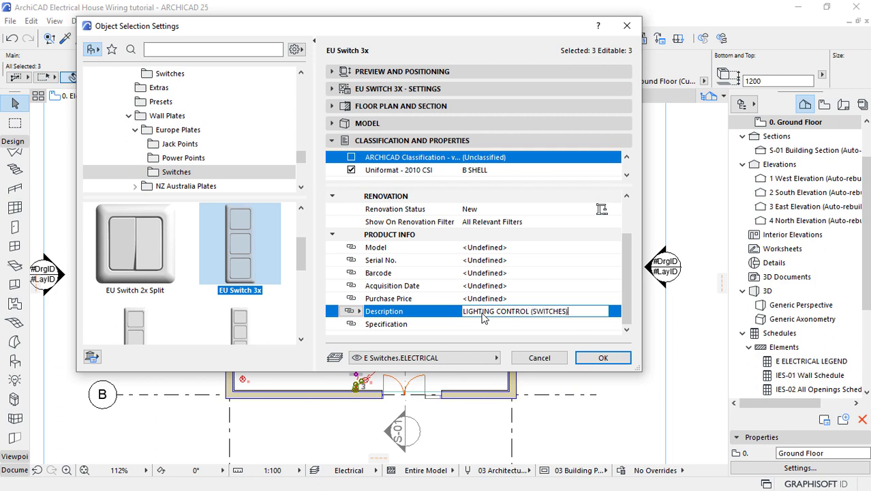
click(603, 358)
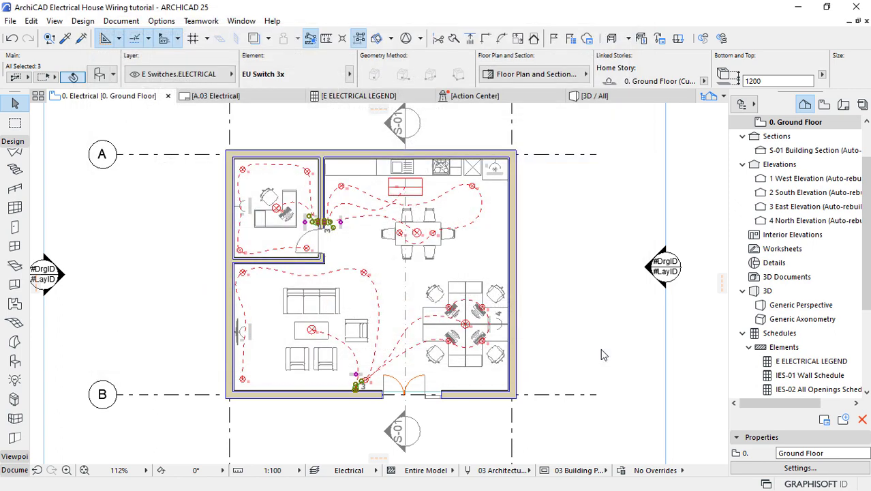
- Turn off Suspend Groups and select the grouped ceiling lamps at the centres of the four furnished areas
scroll(346, 231, up, 3)
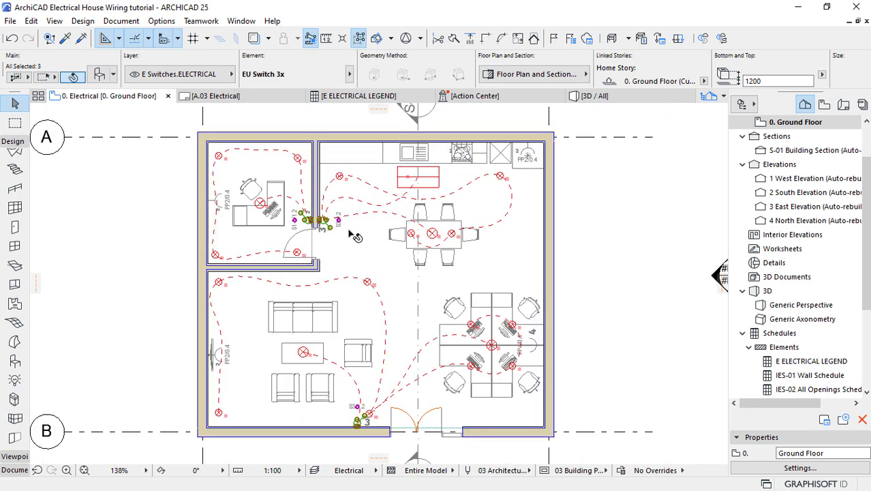
click(295, 378)
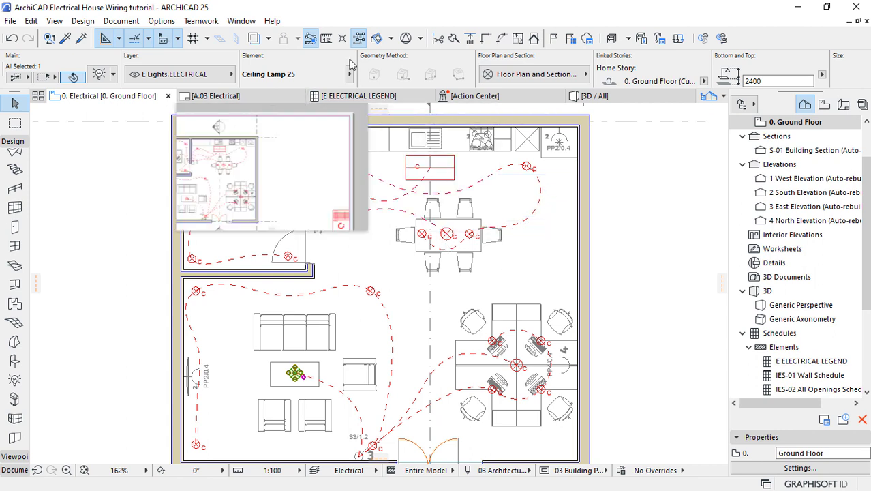
click(360, 38)
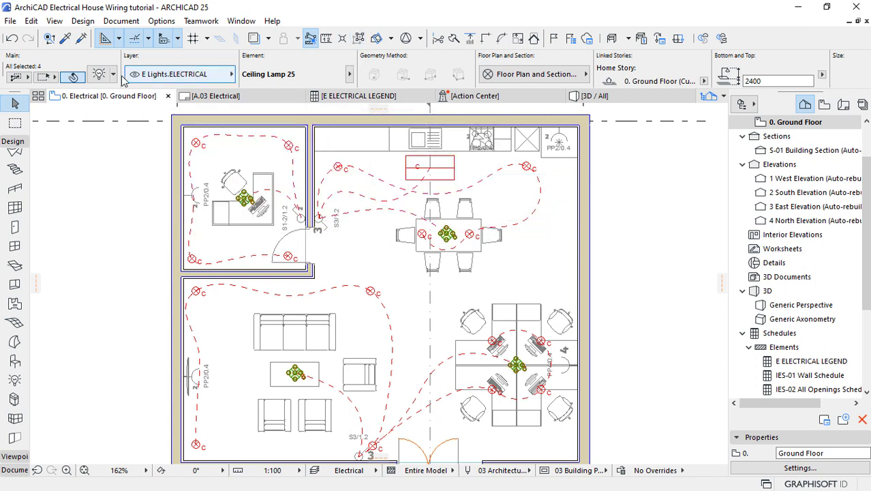
- Classify the selected ceiling lamps under Uniformat - 2010 CSI as B SHELL and remove their ARCHICAD Classification
click(98, 75)
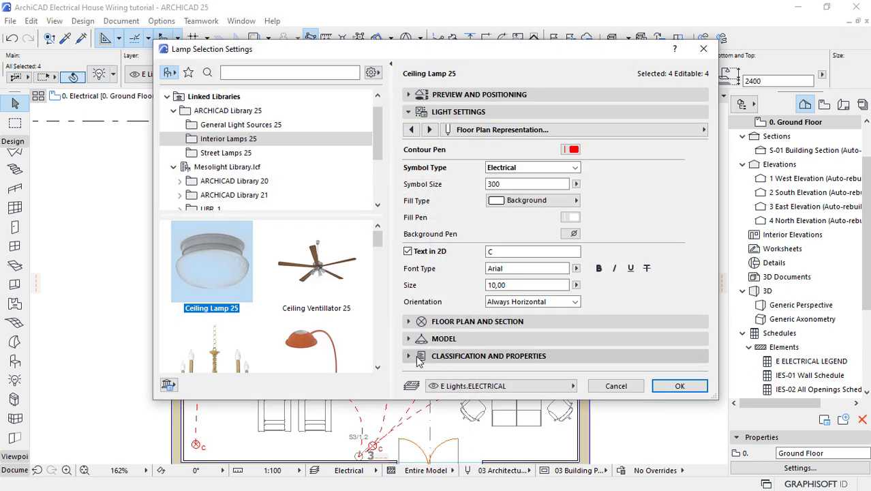
click(471, 353)
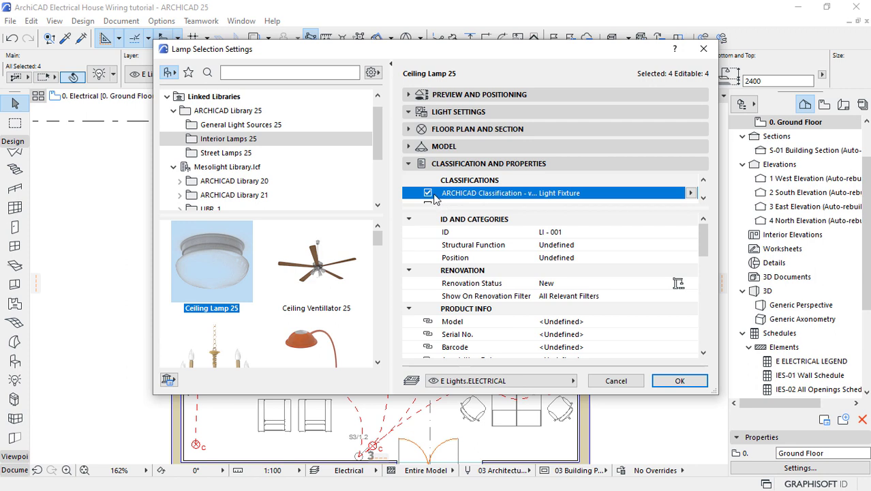
scroll(434, 197, down, 1)
click(434, 195)
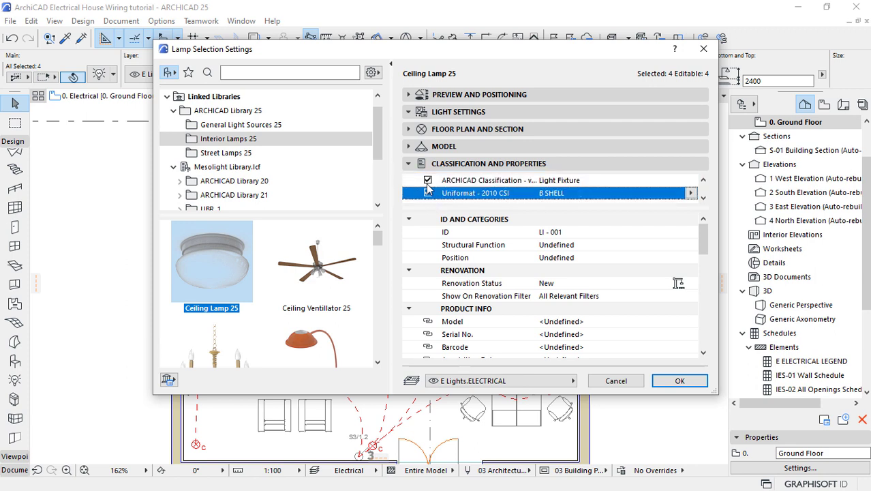
click(427, 181)
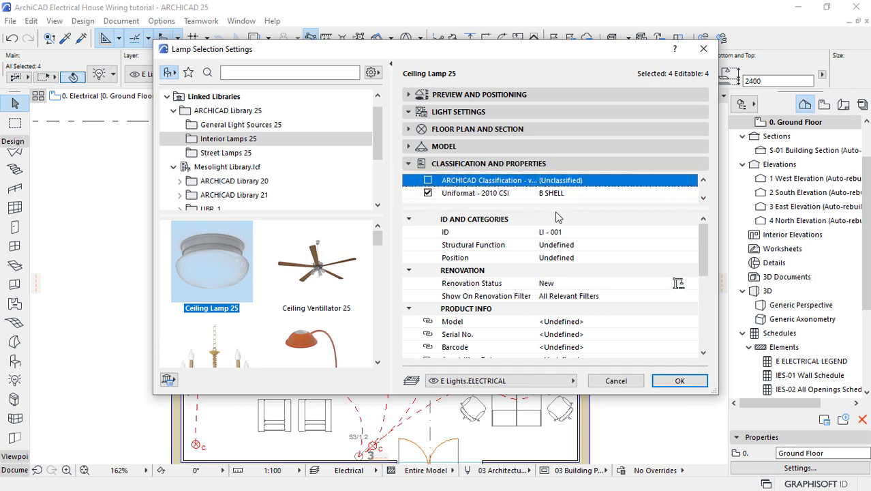
- Set the ceiling lamps' Description property under PRODUCT INFO to GENERAL LIGHTING and accept the lamp settings
drag(703, 247, 707, 280)
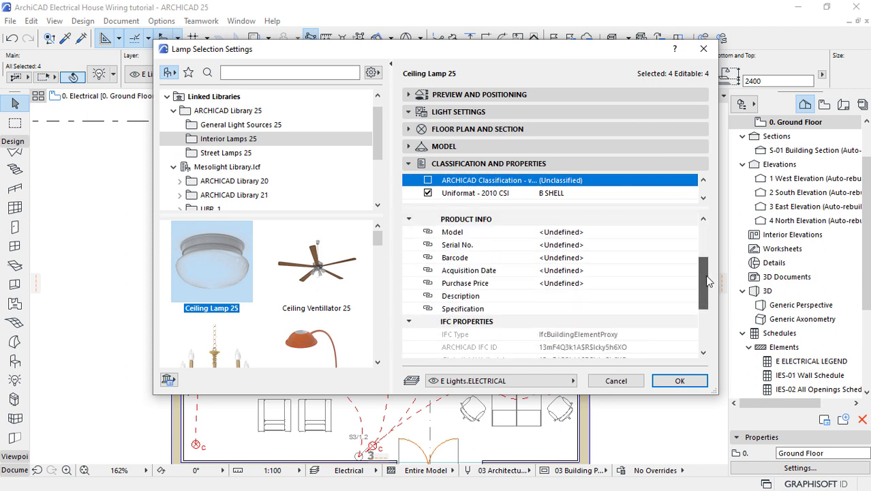
click(569, 299)
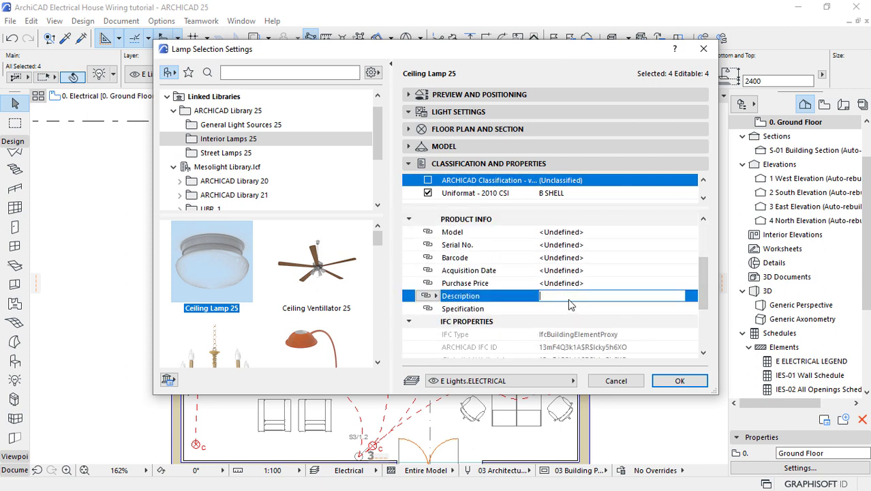
text(GENERAL LIGHTING)
click(685, 381)
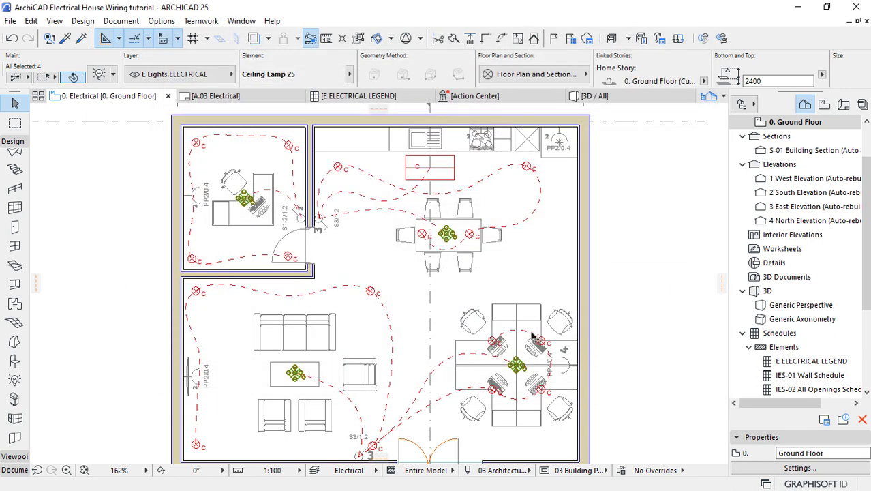
- Select the grouped recessed spots, classify them under Uniformat - 2010 CSI as B SHELL and remove their ARCHICAD Classification
click(372, 291)
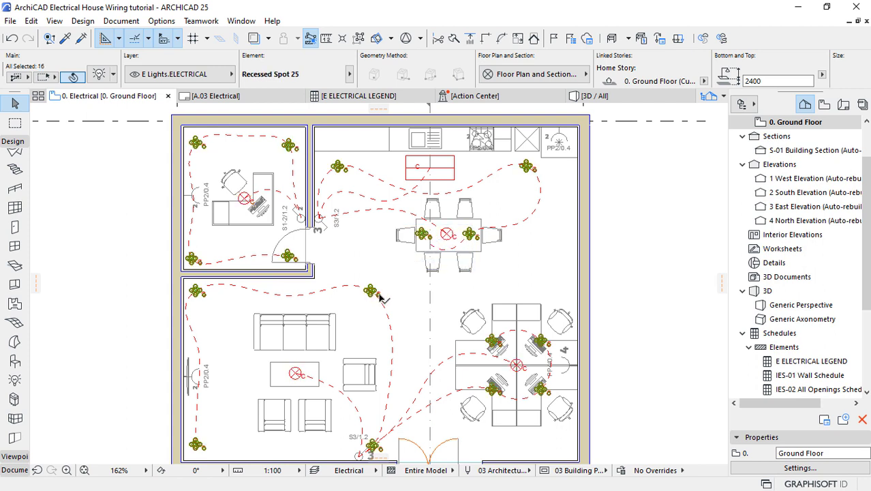
click(102, 77)
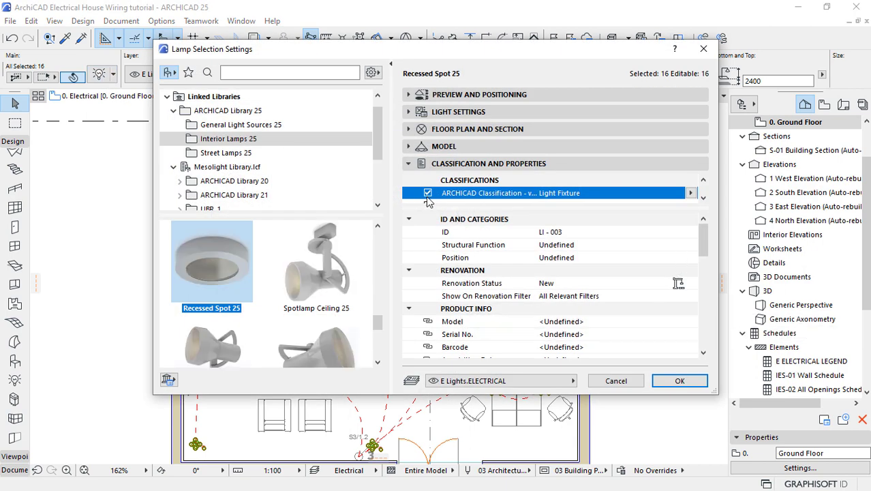
scroll(427, 199, down, 1)
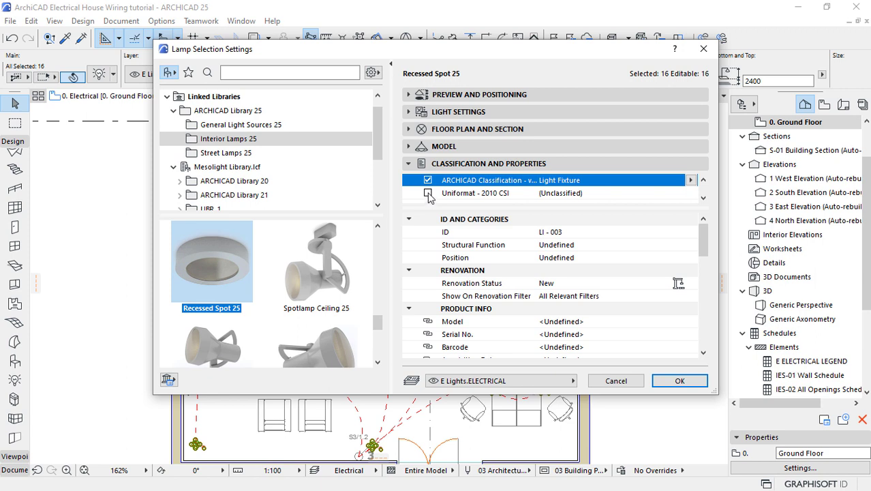
click(427, 194)
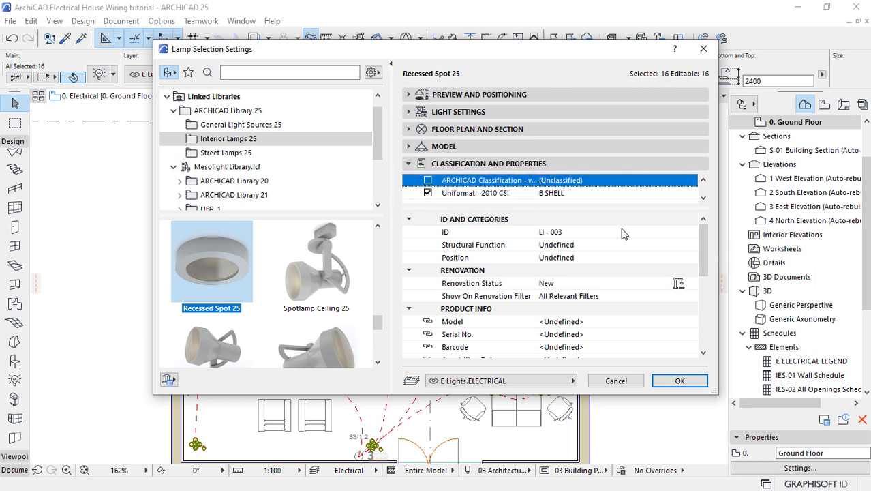
- Set the recessed spots' Description property under PRODUCT INFO to MOOD LIGHTING and accept the lamp settings
drag(705, 245, 704, 268)
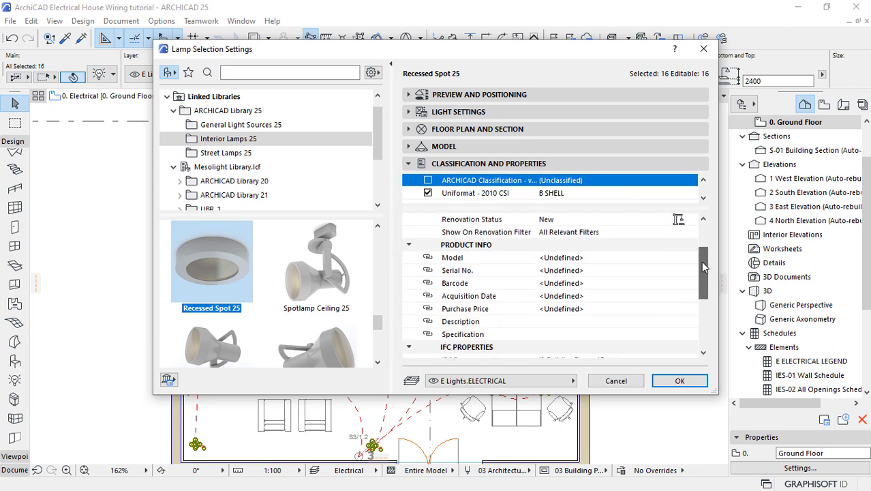
click(557, 323)
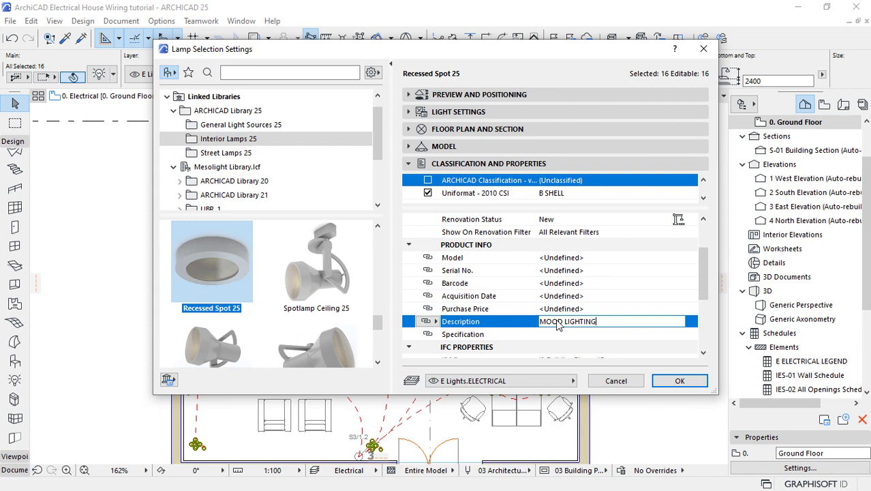
click(674, 383)
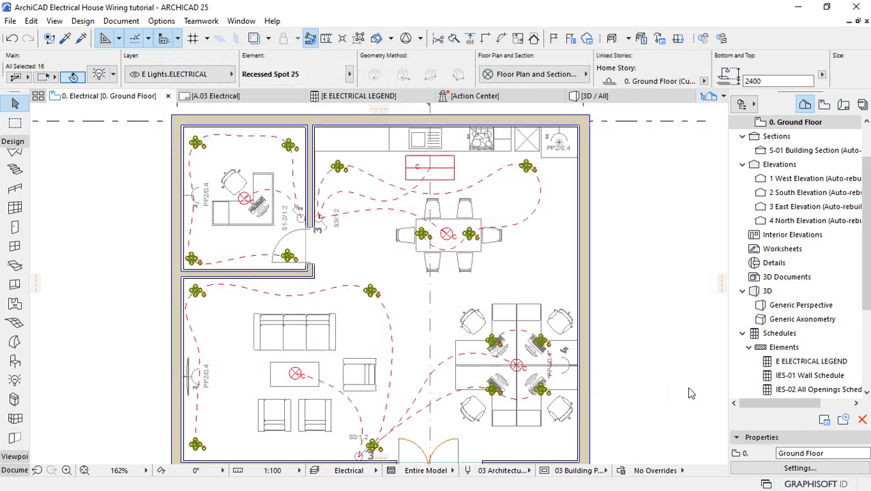
- In the electrical legend schedule, reapply text wrapping to the Description values and widen the Description column to about 50 mm
click(341, 99)
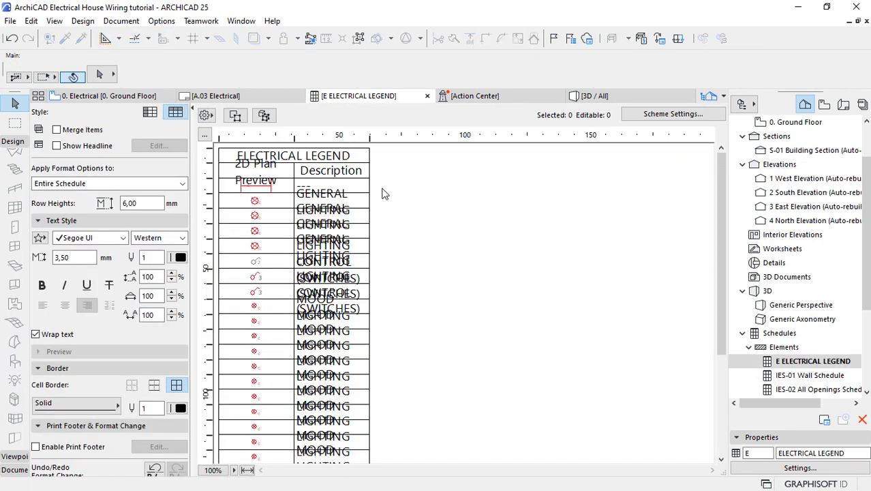
click(332, 235)
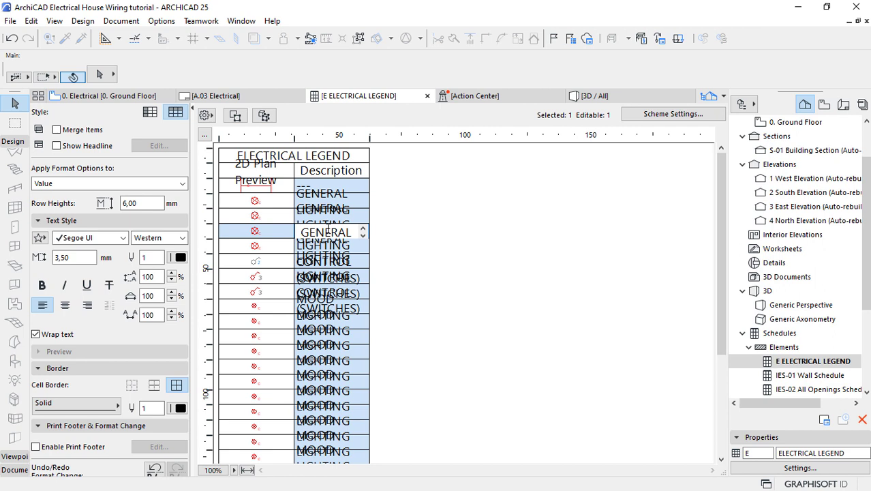
click(35, 334)
click(35, 336)
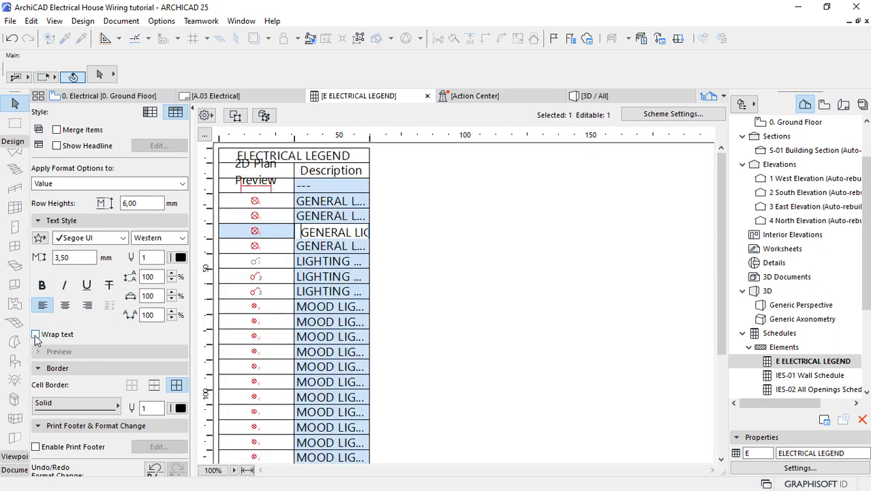
click(36, 335)
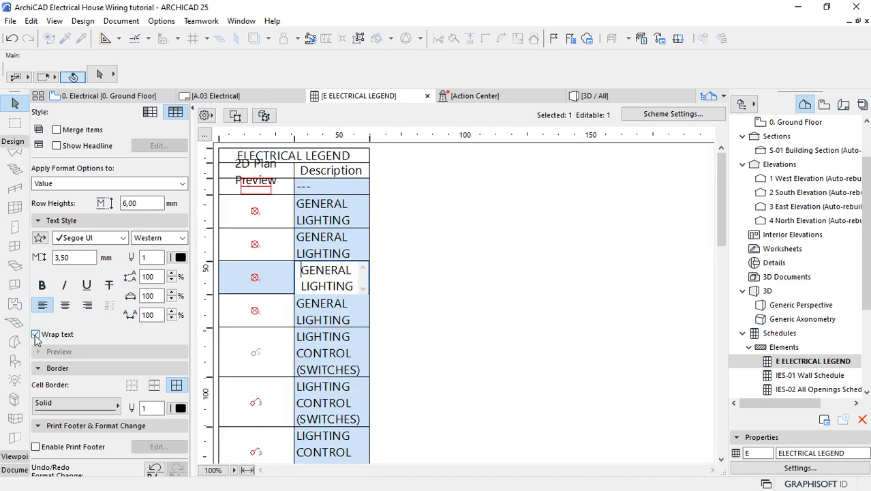
click(494, 286)
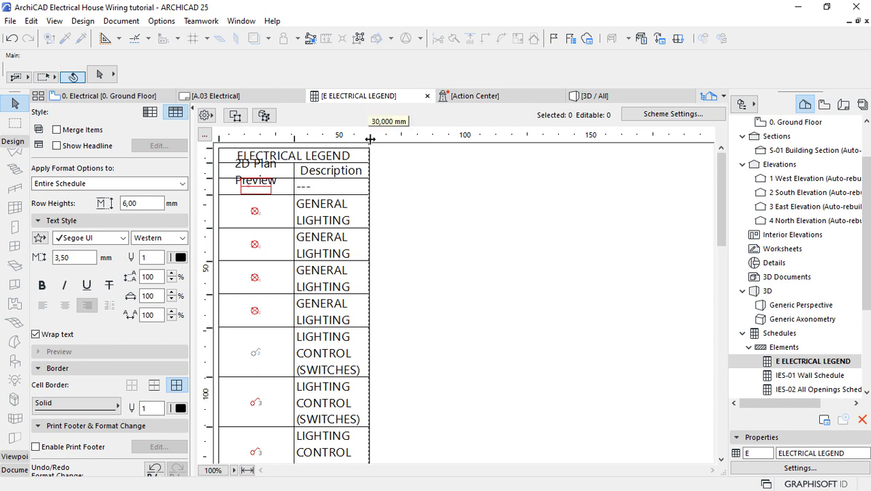
drag(371, 139, 420, 137)
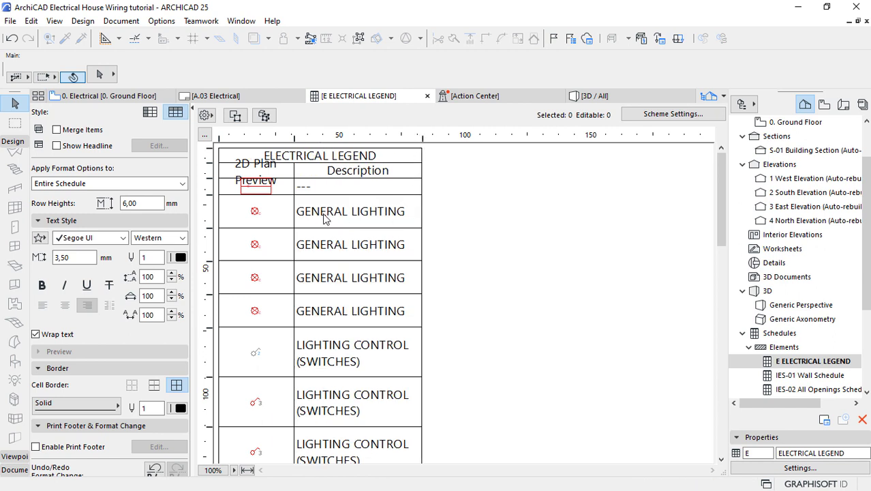
- Clear the Description and 2D Plan Preview header texts in the electrical legend schedule
click(378, 172)
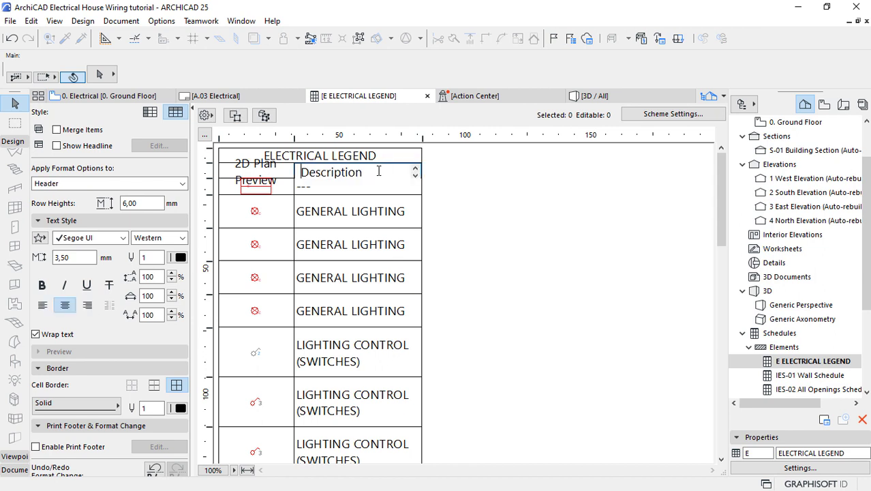
drag(378, 171, 291, 172)
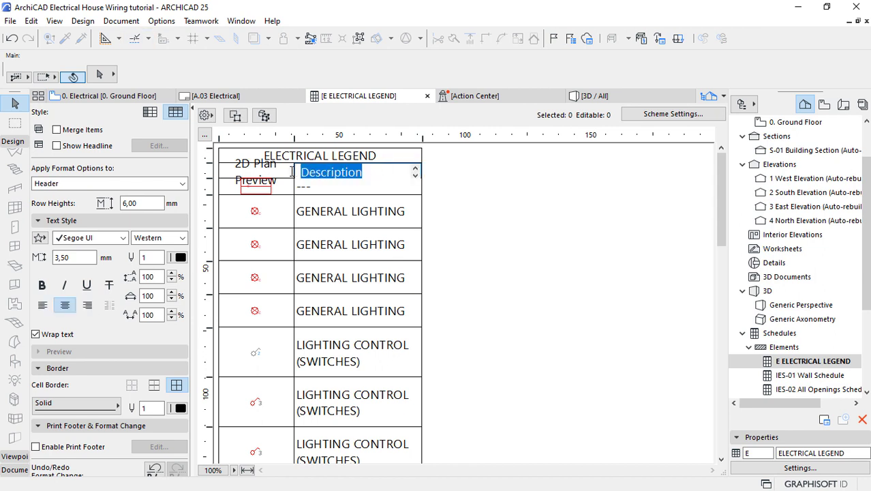
key(BackSpace)
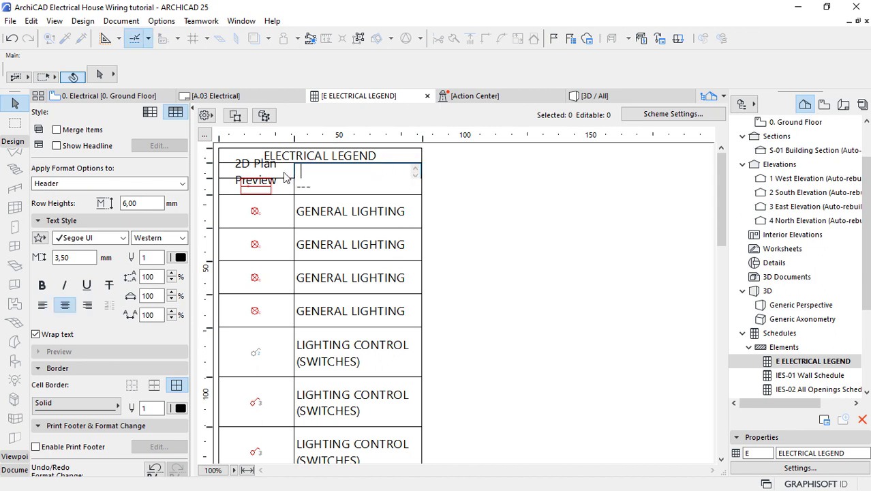
click(284, 173)
drag(220, 173, 230, 173)
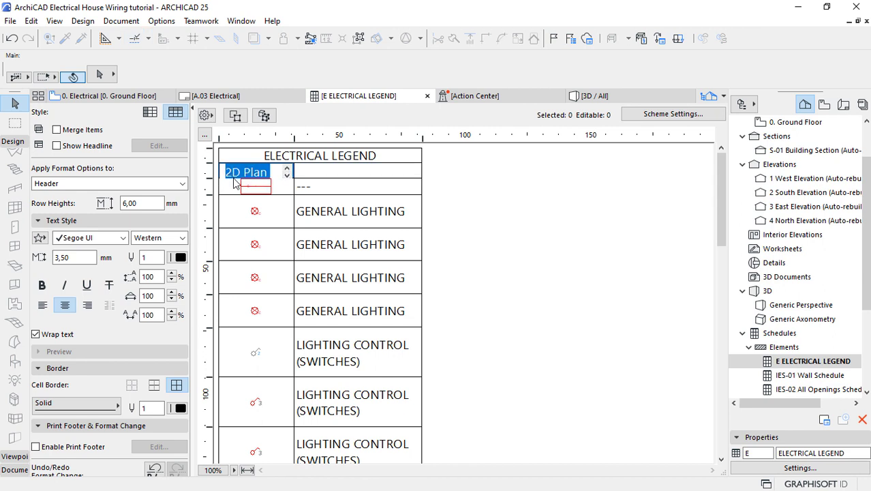
key(Delete)
key(Delete)
key(Delete)
key(Delete)
key(Delete)
key(Delete)
key(Delete)
key(Delete)
key(Delete)
key(Delete)
key(Delete)
key(Delete)
key(Delete)
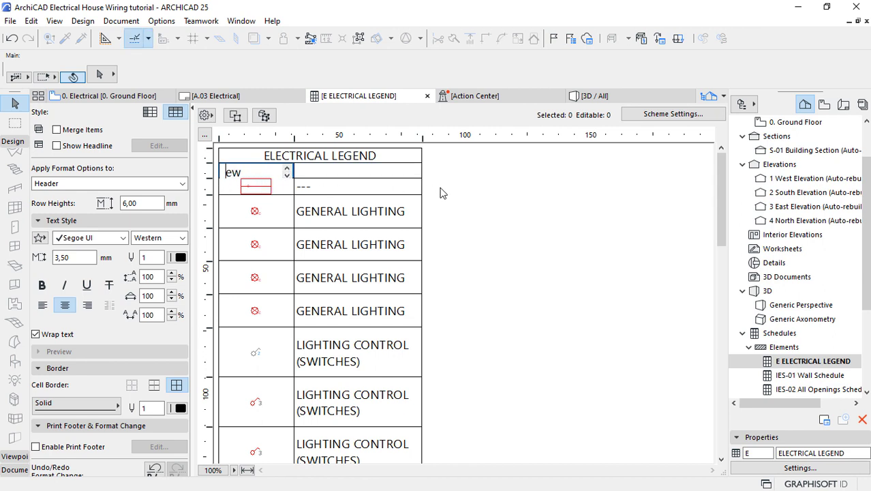
key(Delete)
key(Delete)
click(486, 194)
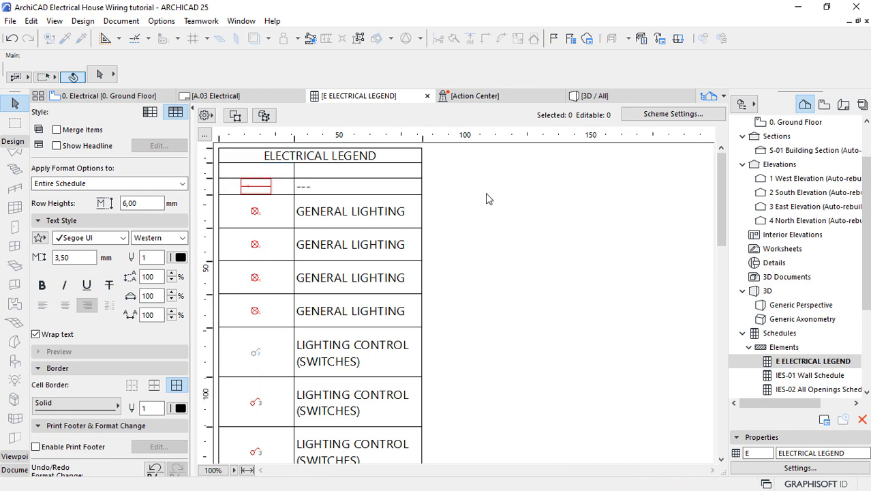
- Merge the identical items in the electrical legend so that each description has a single row
scroll(402, 231, down, 15)
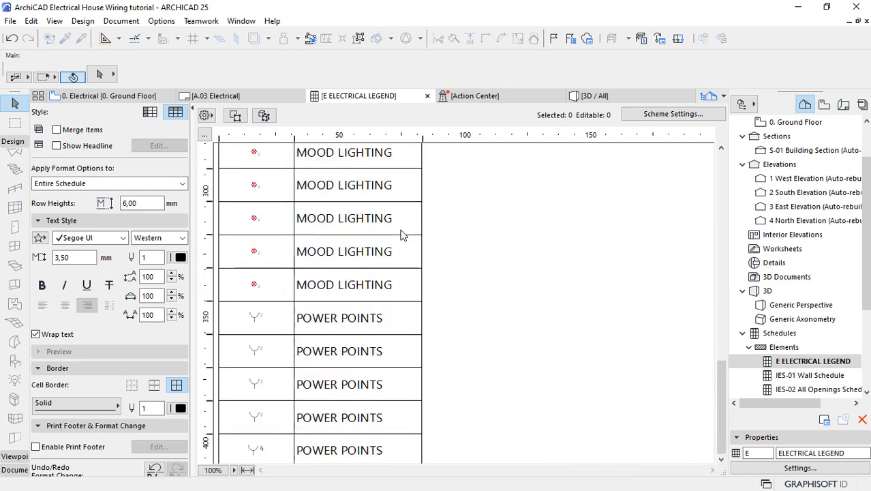
scroll(399, 235, up, 15)
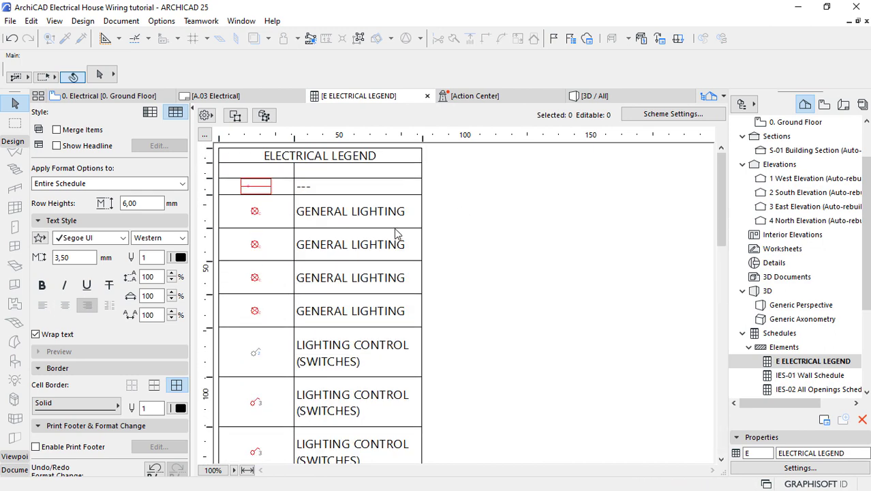
click(61, 133)
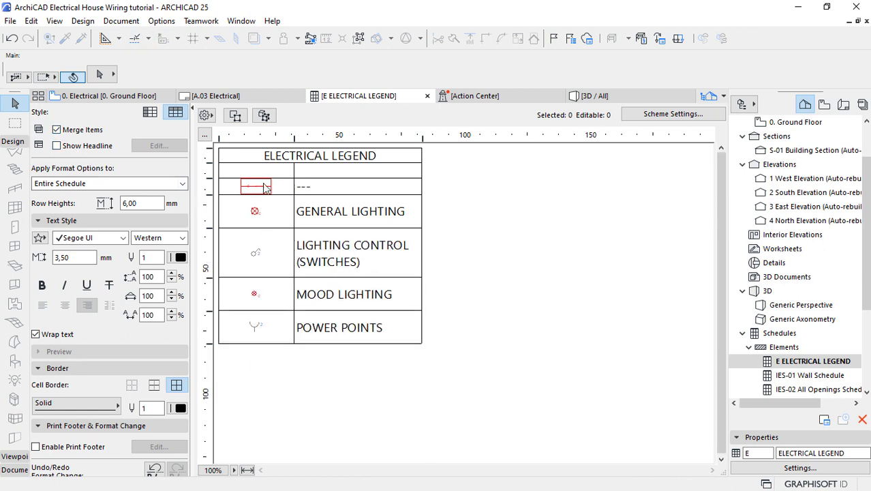
- Increase the first legend item's row height to about 12 mm and select its symbol preview cell
drag(210, 195, 210, 206)
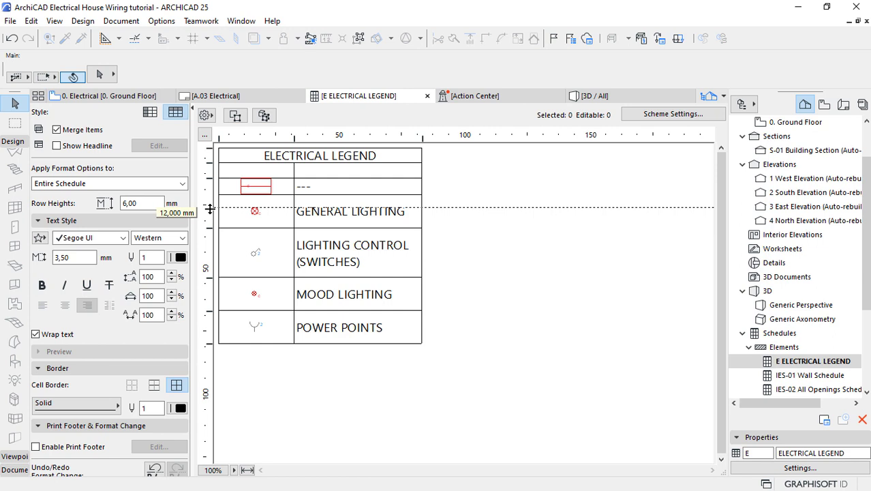
drag(210, 208, 210, 209)
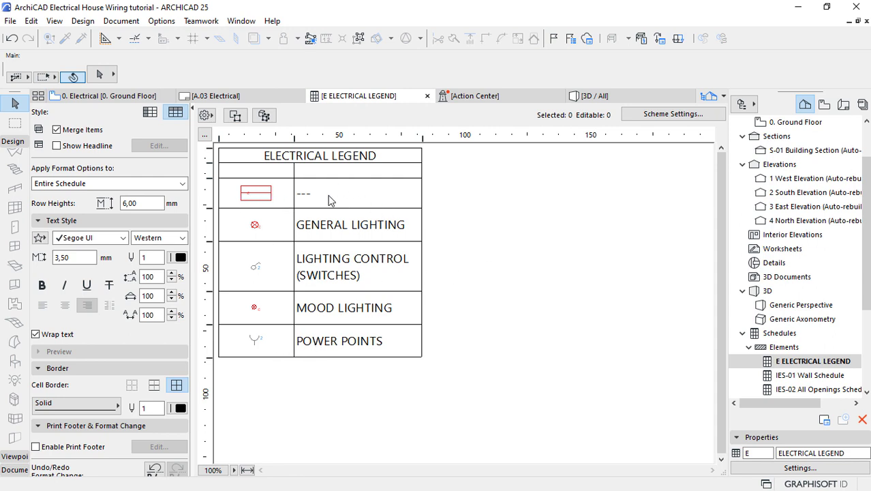
click(263, 202)
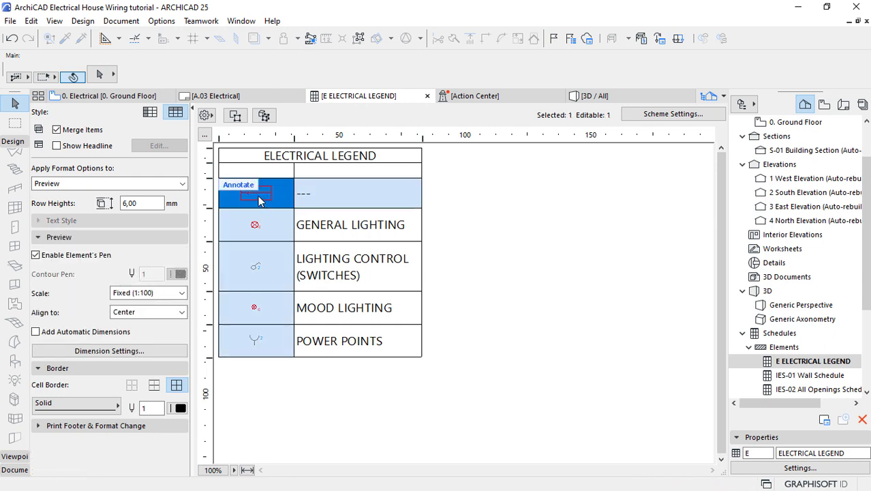
- For the legend's undescribed Fluorescent Lamp 25, remove the ARCHICAD Classification and assign Uniformat - 2010 CSI, B SHELL, in its selection settings
click(234, 117)
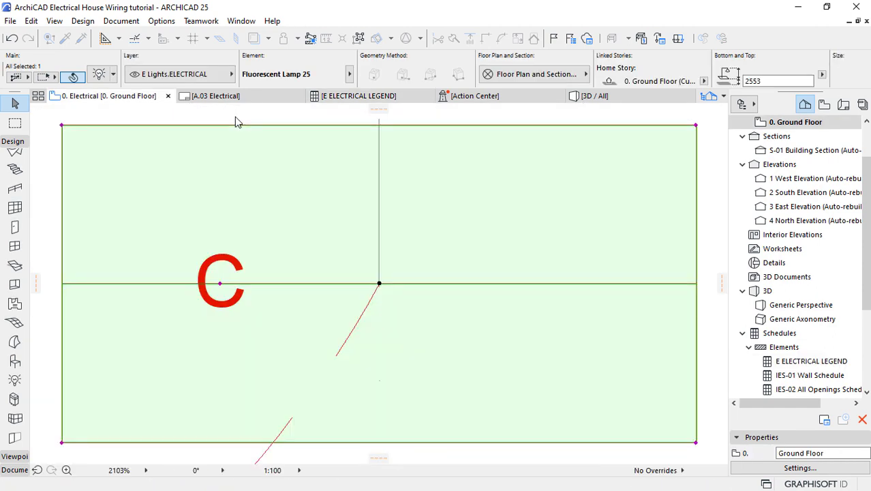
click(100, 74)
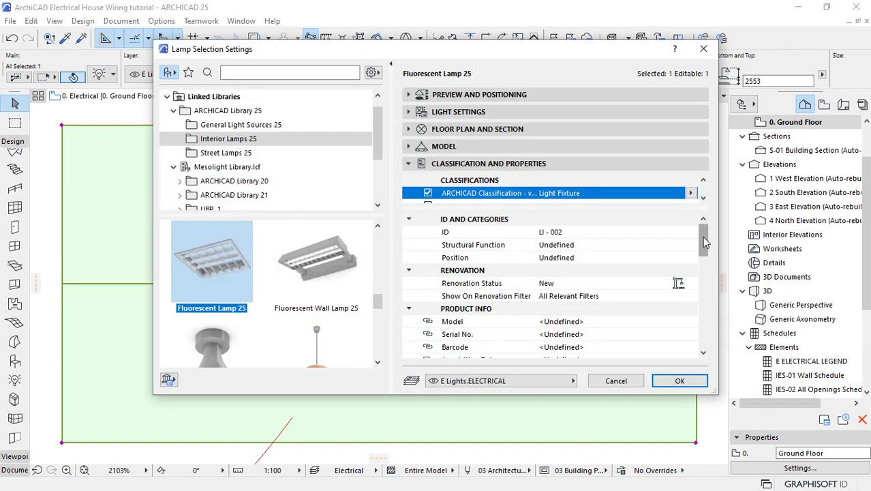
mouse_move(704, 242)
mouse_down()
mouse_move(712, 306)
mouse_move(712, 238)
mouse_up()
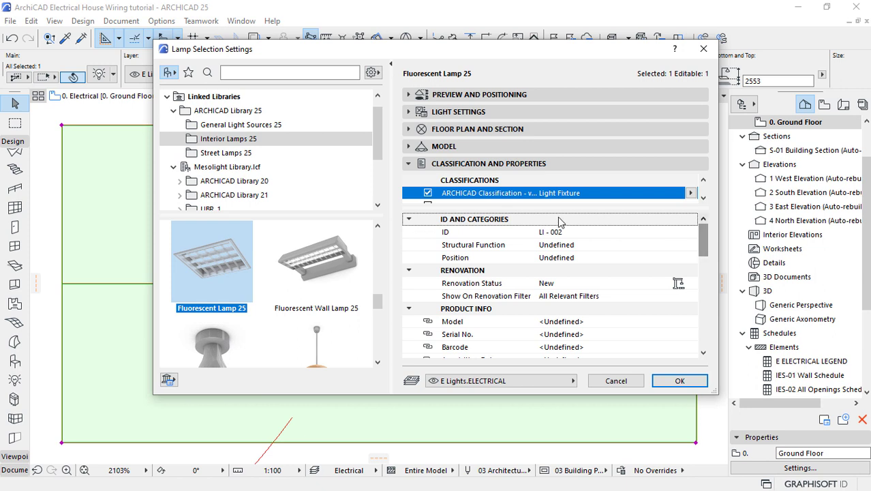
click(427, 193)
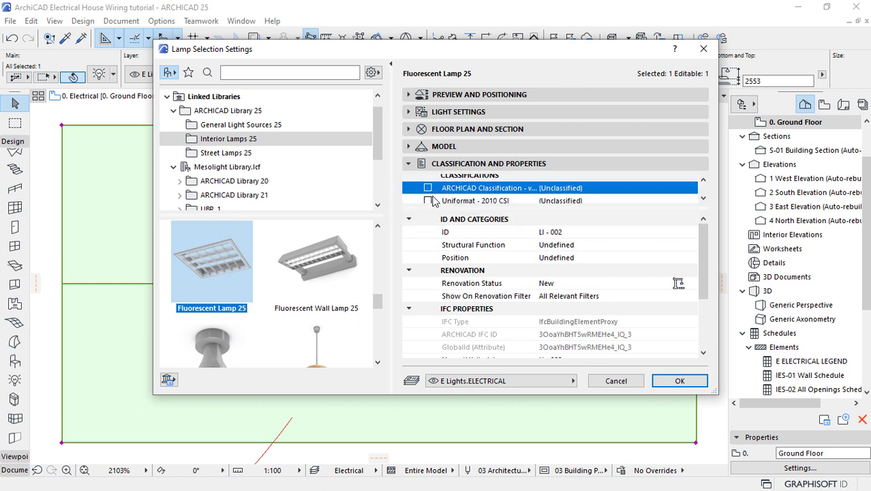
click(427, 193)
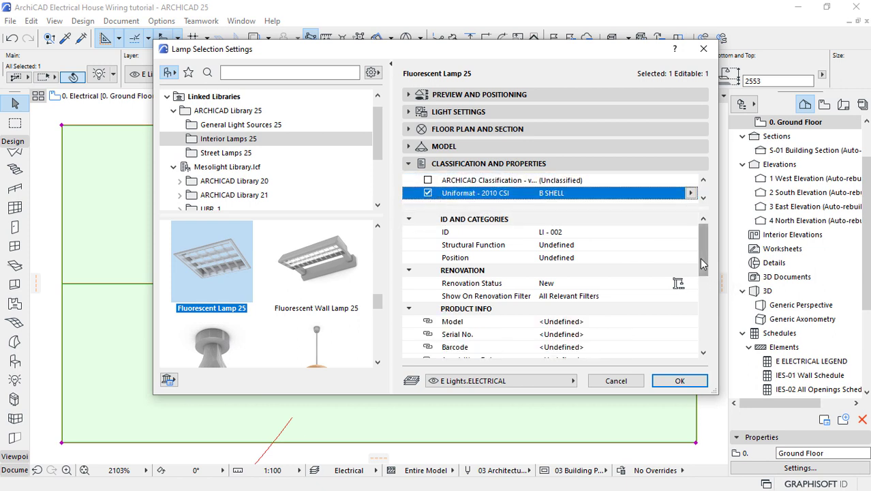
- Set the fluorescent lamp's Description property to KITCHEN LIGHTING and return to the electrical legend schedule
drag(701, 274, 701, 298)
click(570, 322)
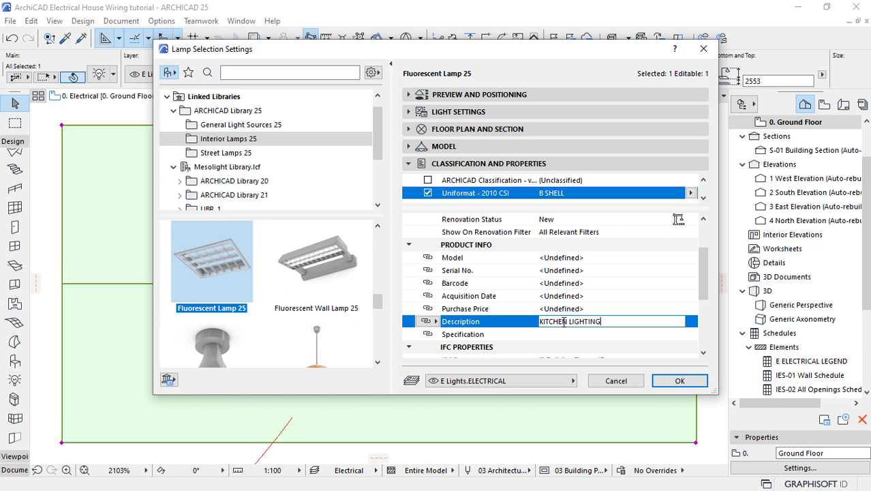
click(679, 380)
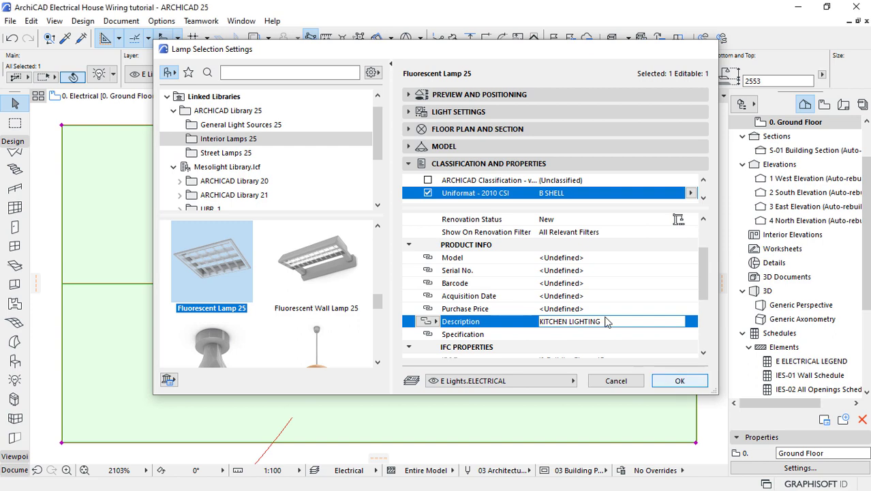
click(409, 99)
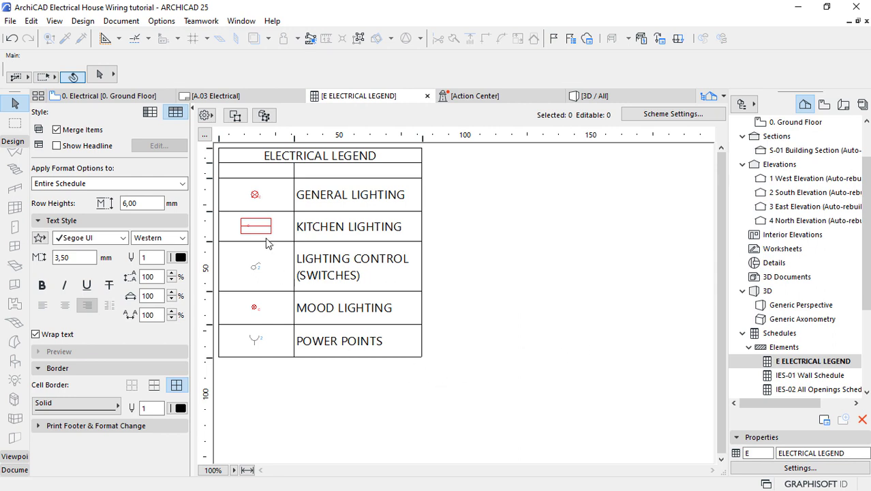
- Remove the cell borders from the symbol previews, description values and header cells of the electrical legend
click(284, 264)
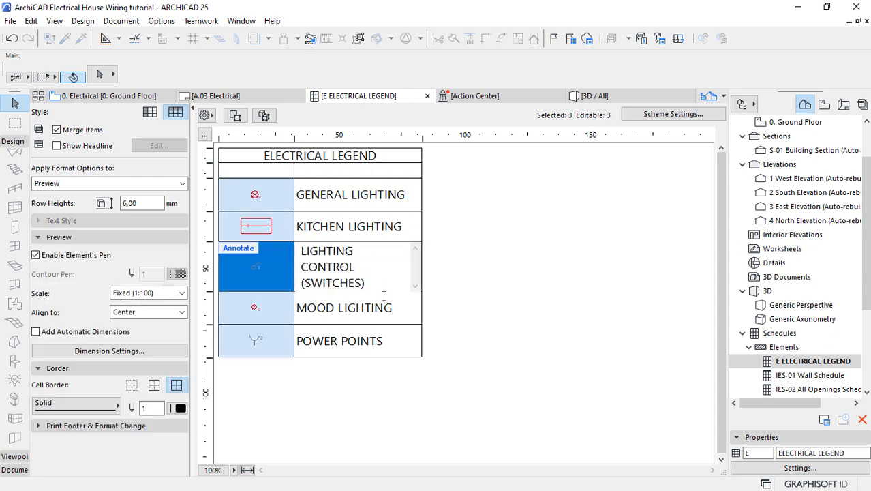
click(132, 385)
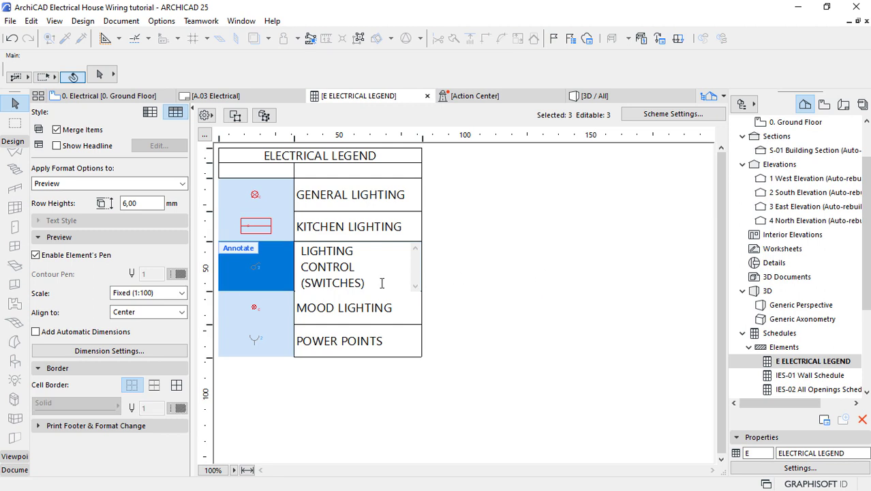
click(365, 238)
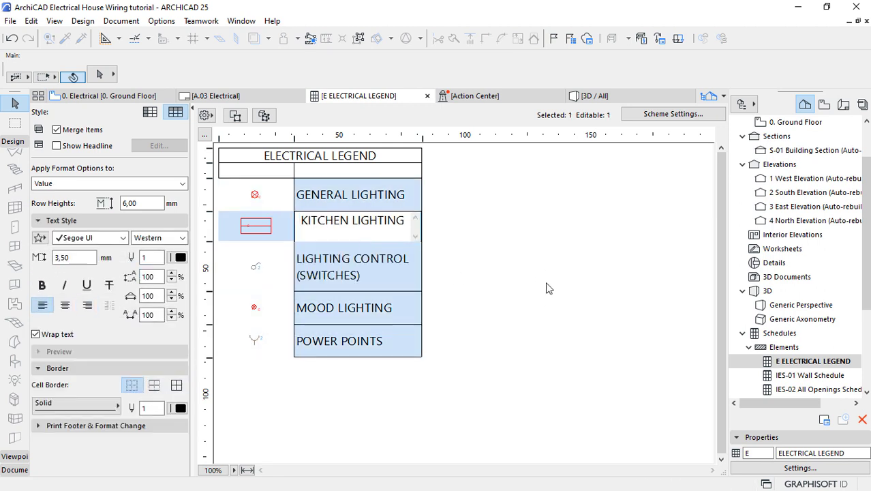
click(547, 253)
click(344, 171)
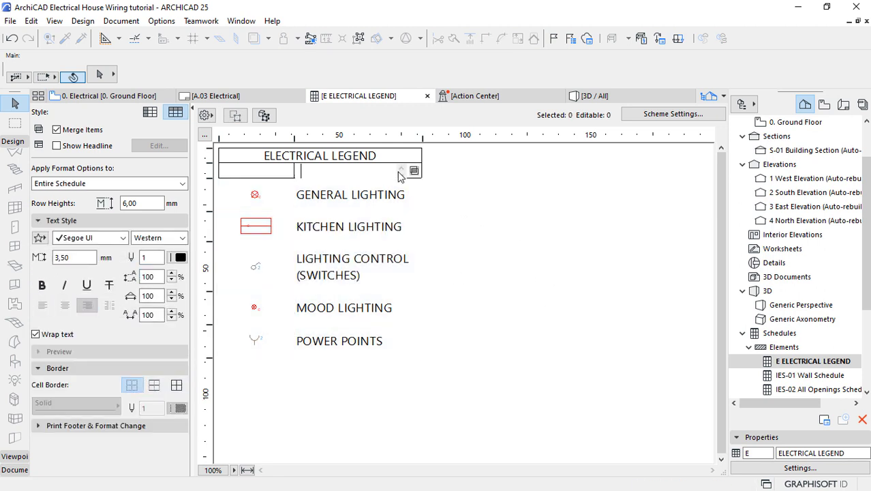
click(515, 317)
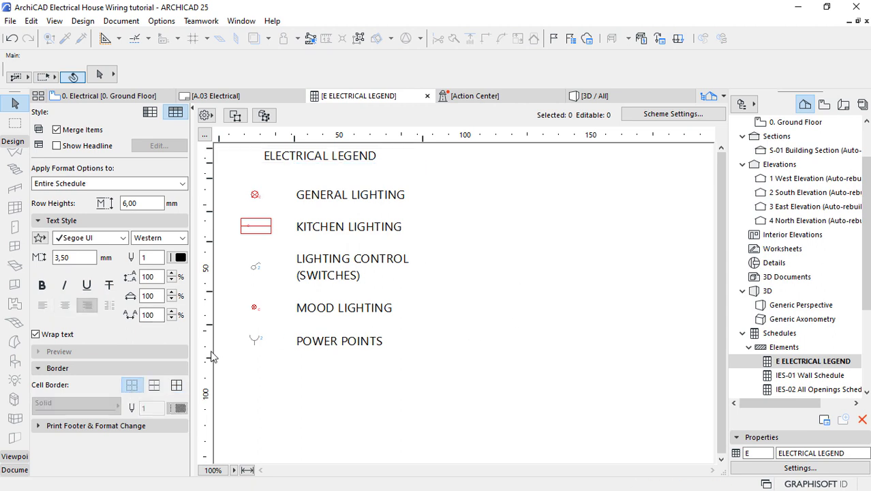
- Reduce the row heights of the lighting control, mood lighting and power points items and widen the description column to about 58 mm
drag(208, 357, 207, 283)
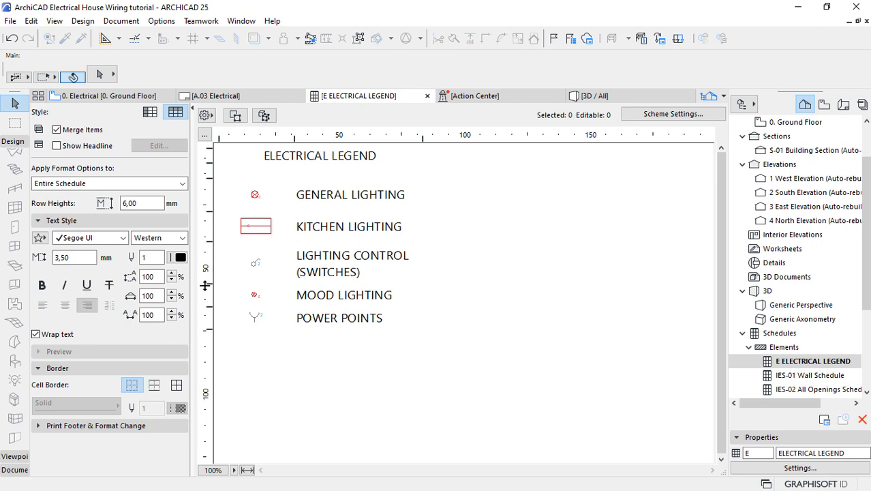
drag(207, 285, 208, 279)
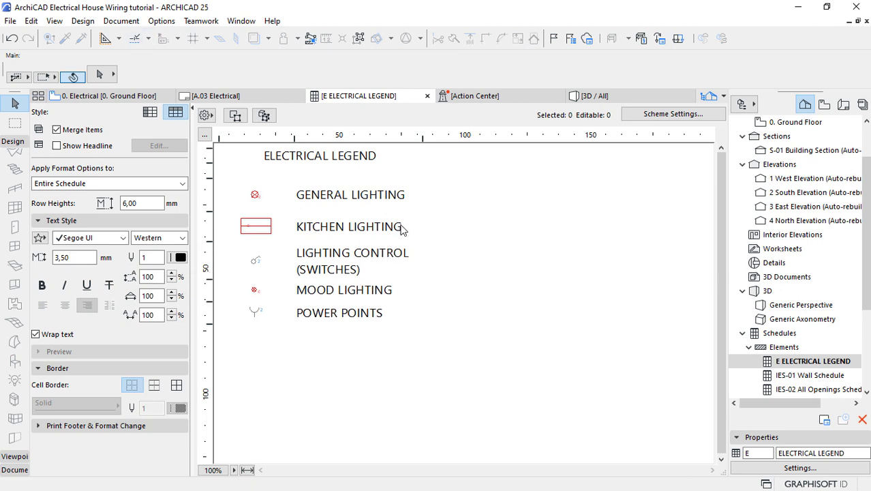
drag(423, 140, 439, 140)
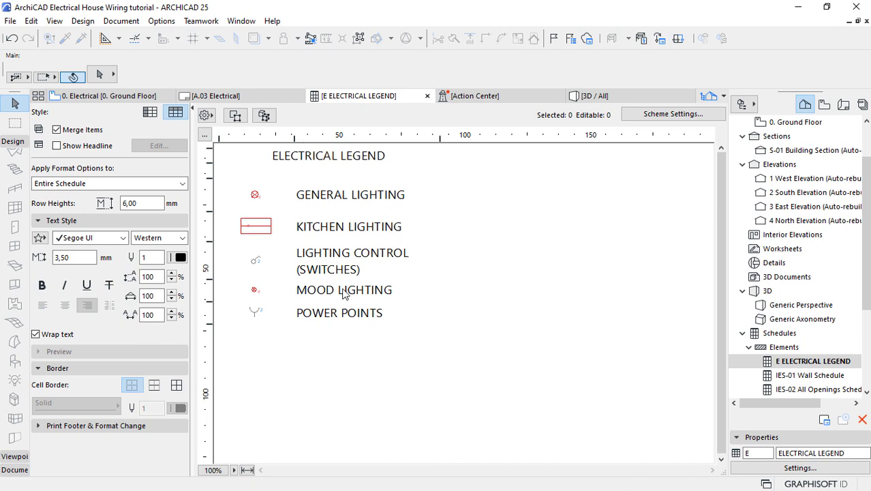
- Make the ELECTRICAL LEGEND title text bold in the schedule header
click(276, 158)
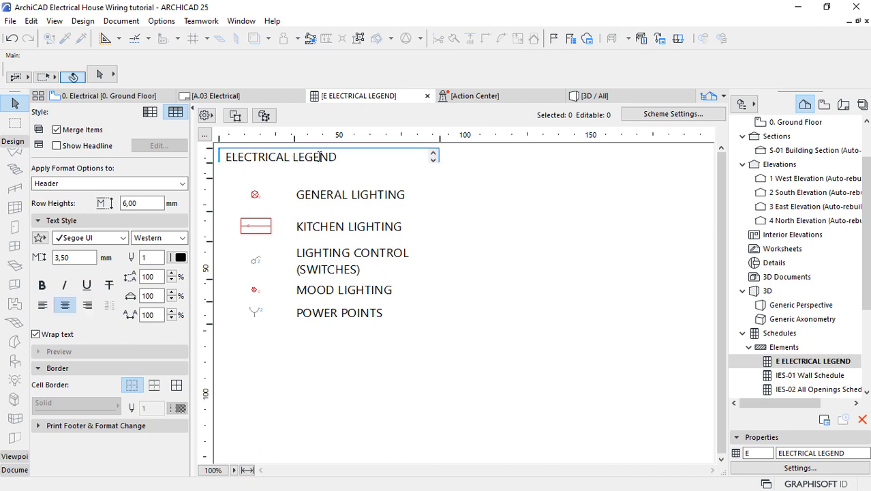
drag(342, 162, 230, 165)
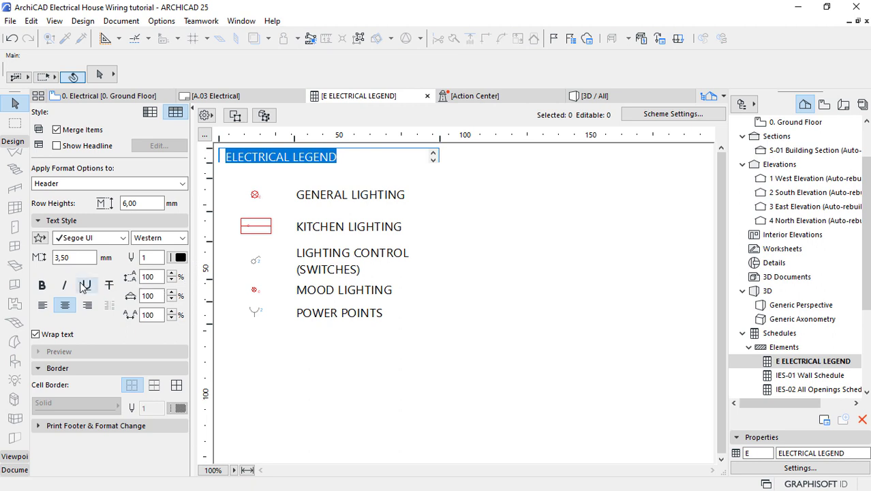
click(41, 285)
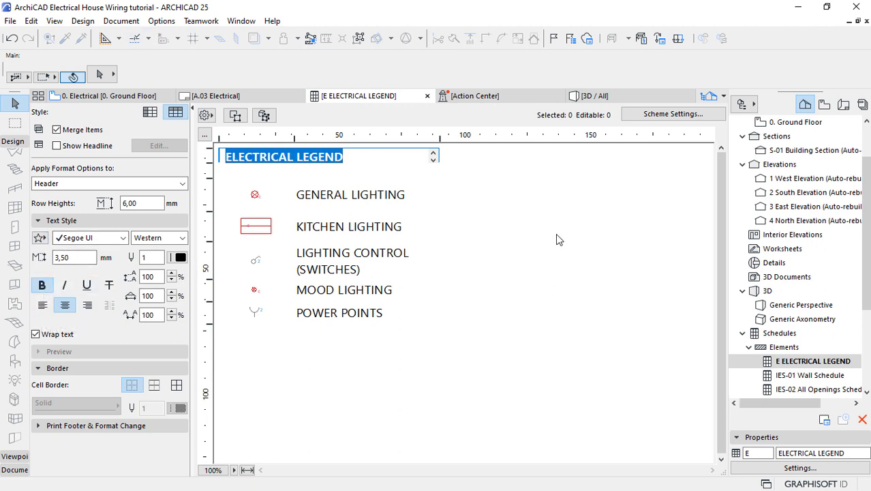
click(576, 236)
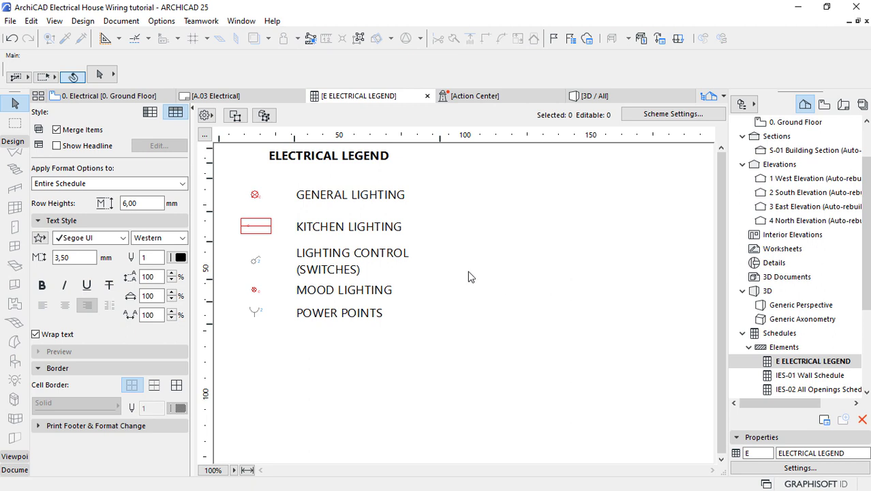
- Shrink the empty header row below the legend title to about 2 mm and the GENERAL LIGHTING row to about 10 mm
drag(210, 178, 211, 169)
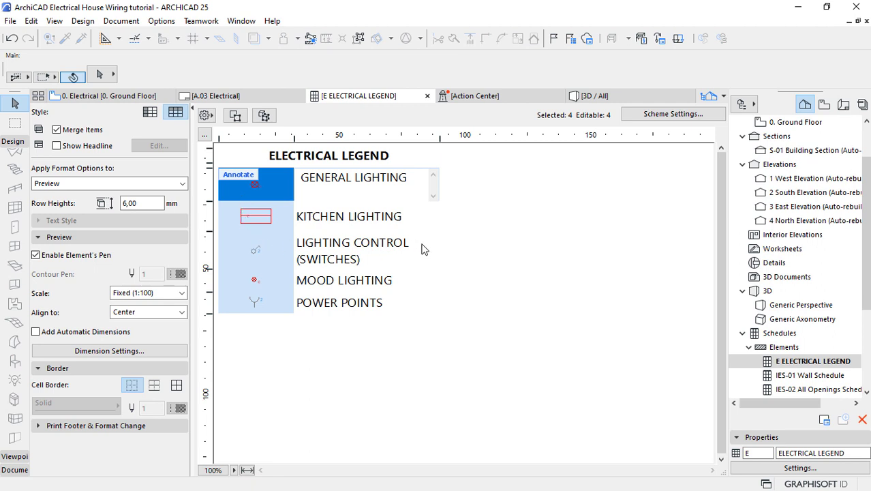
click(250, 245)
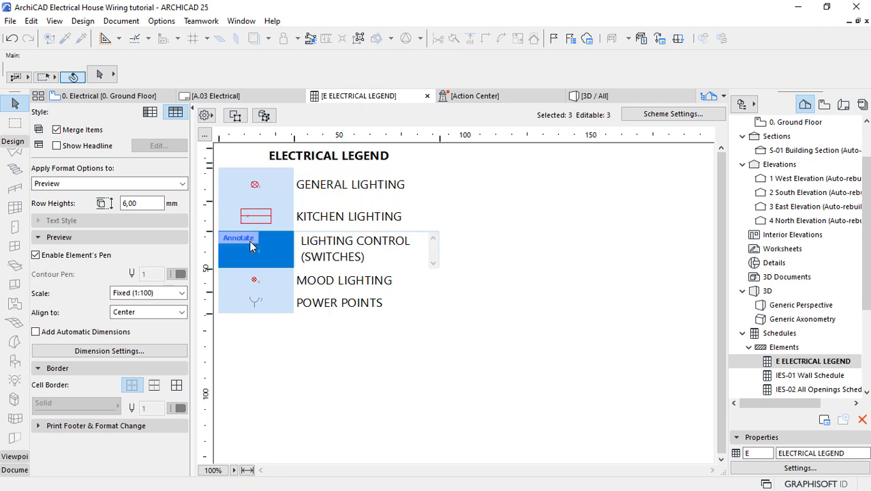
click(492, 284)
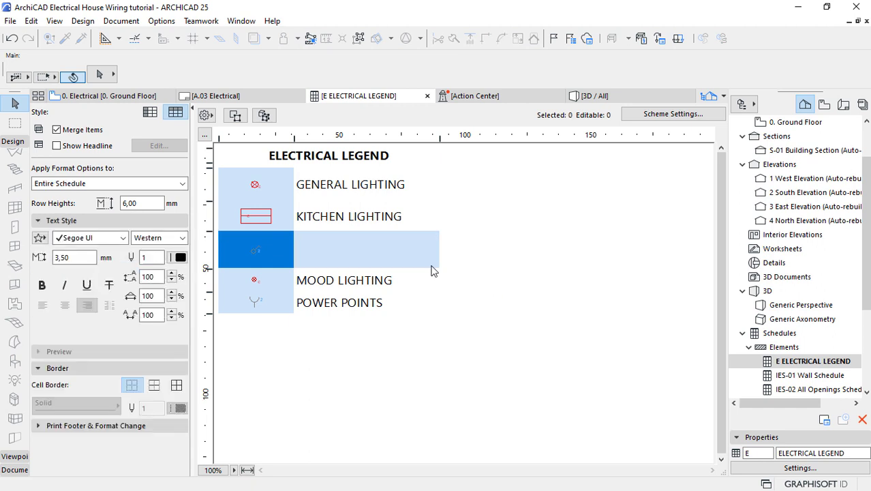
click(358, 216)
click(507, 255)
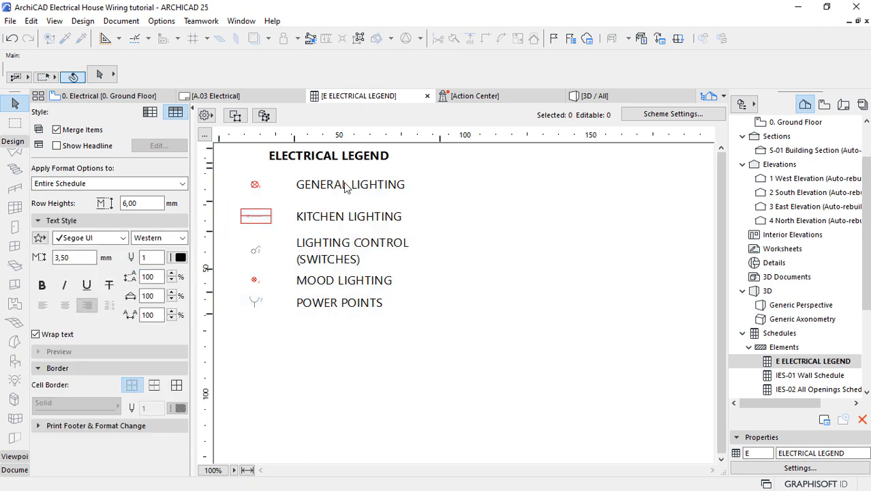
drag(209, 202, 210, 194)
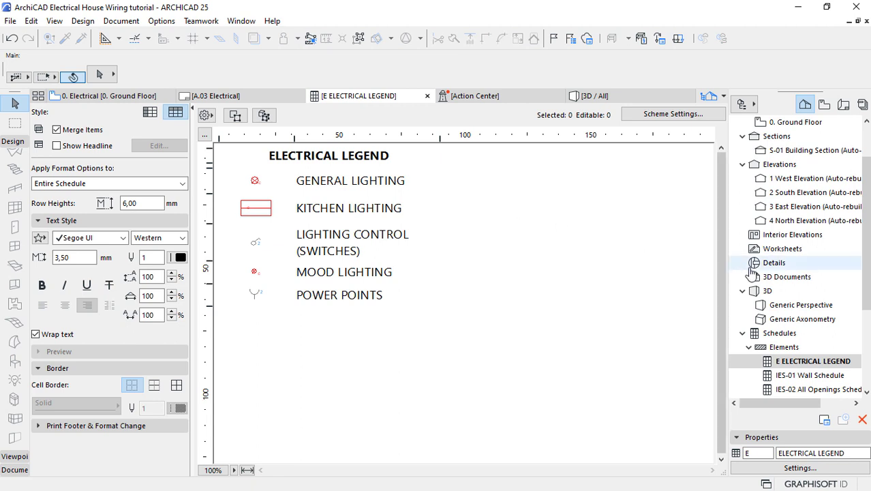
- Save the electrical legend schedule as a view in the View Map and place it on the A.03 Electrical layout beside the floor plan
click(824, 103)
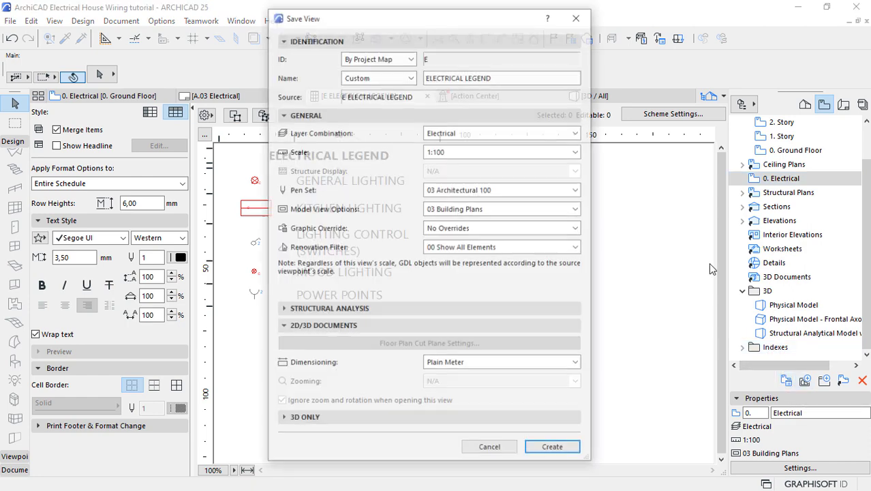
click(547, 450)
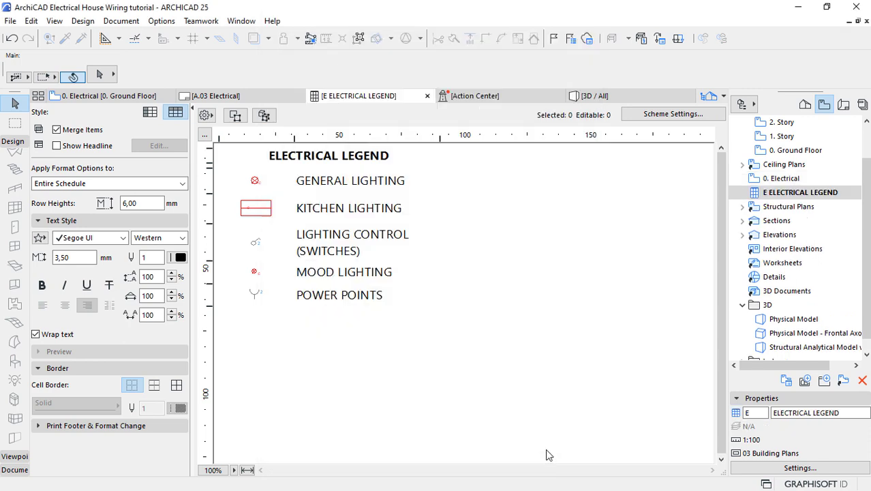
click(844, 105)
double_click(787, 195)
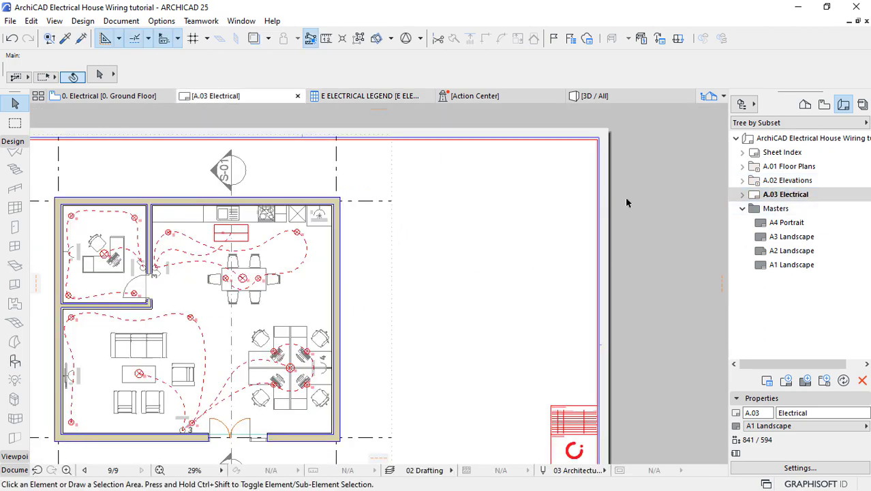
click(824, 105)
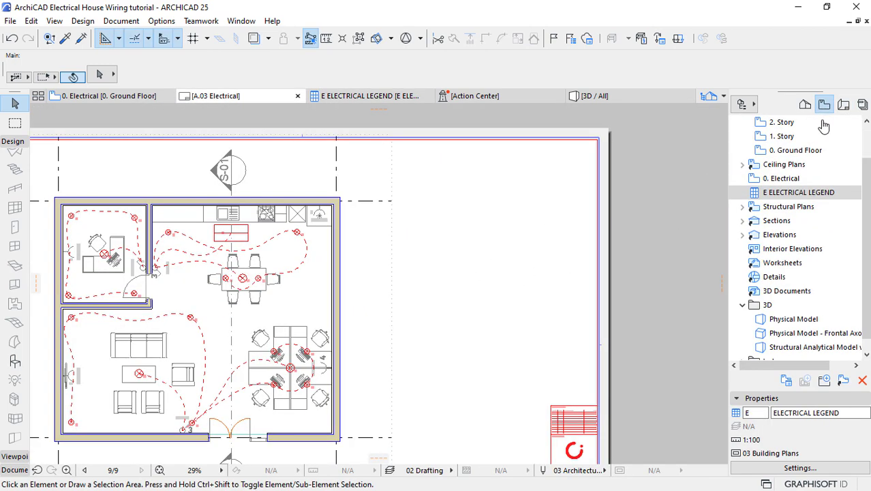
mouse_move(771, 194)
mouse_down()
mouse_move(476, 253)
mouse_move(461, 271)
mouse_up()
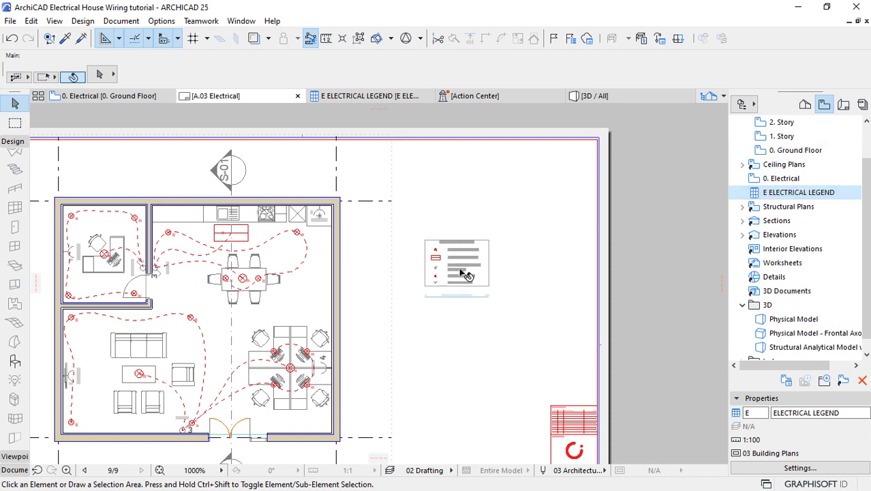
scroll(488, 262, up, 4)
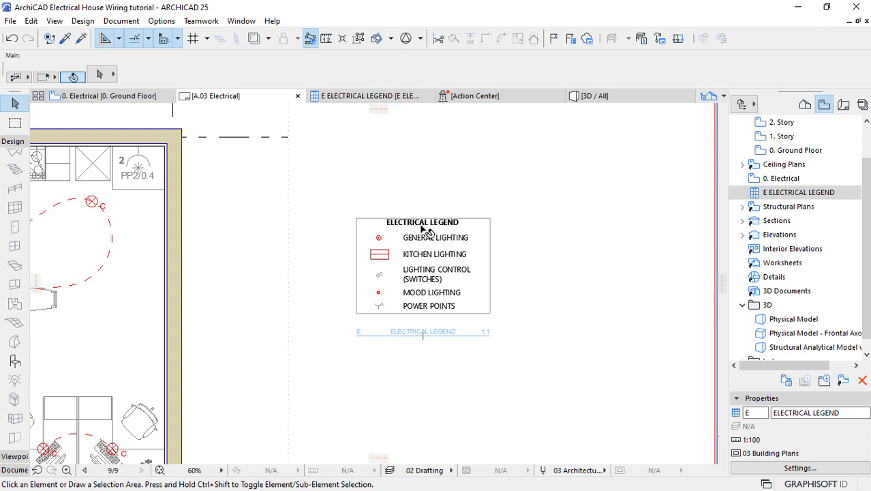
- Set the title type of the placed electrical legend drawing to No Title
click(436, 259)
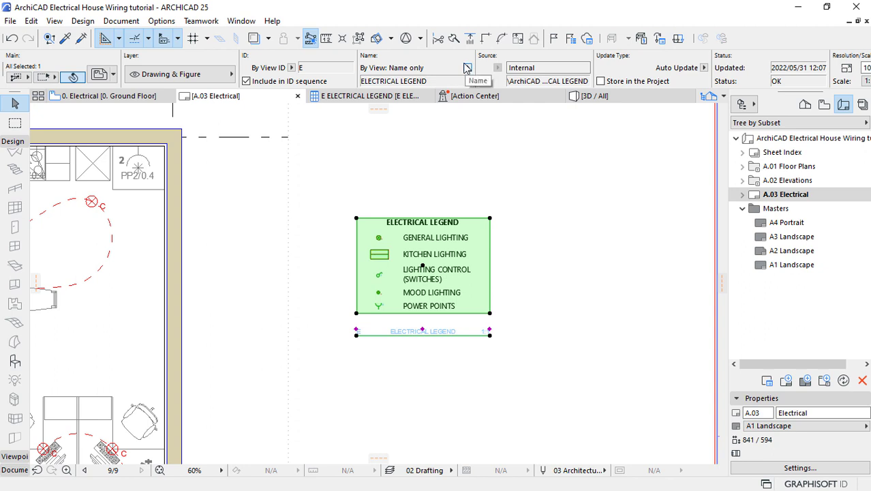
scroll(466, 67, down, 10)
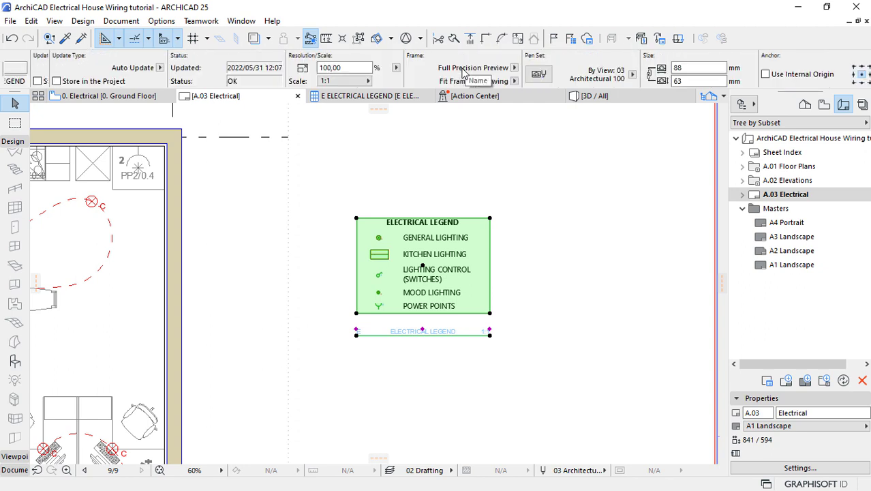
scroll(462, 74, down, 8)
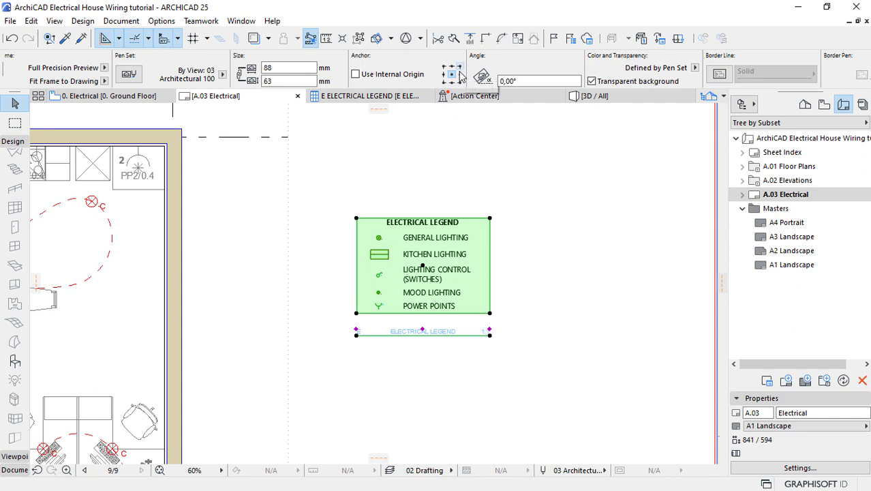
scroll(462, 77, down, 8)
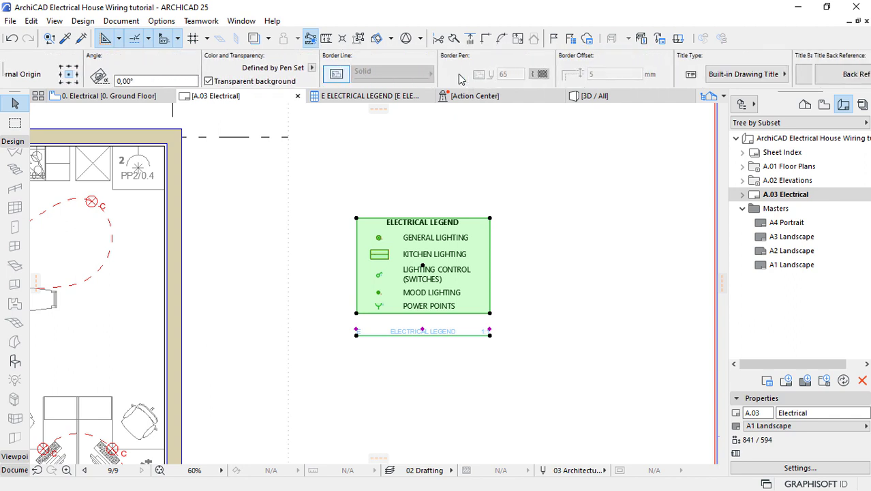
scroll(460, 79, down, 5)
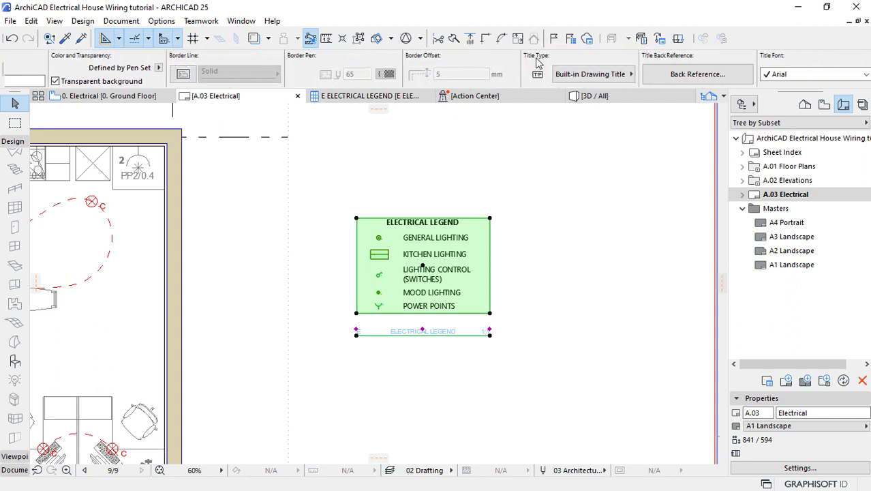
click(593, 75)
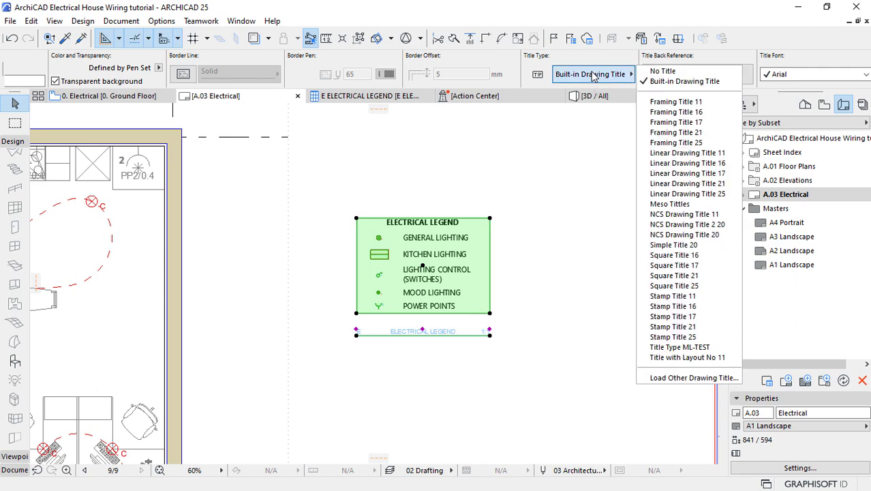
click(662, 71)
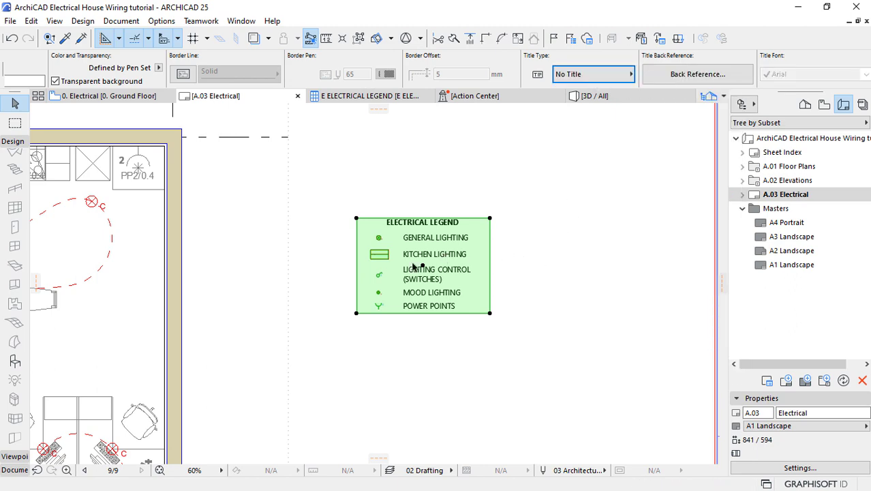
- Enlarge the electrical legend drawing proportionally to about 2.4 times its size, filling the space beside the floor plan
scroll(413, 267, down, 3)
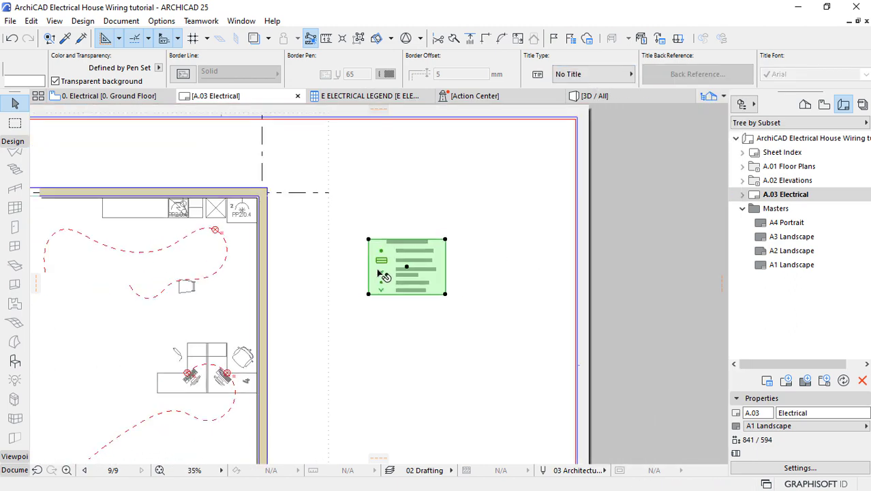
click(444, 241)
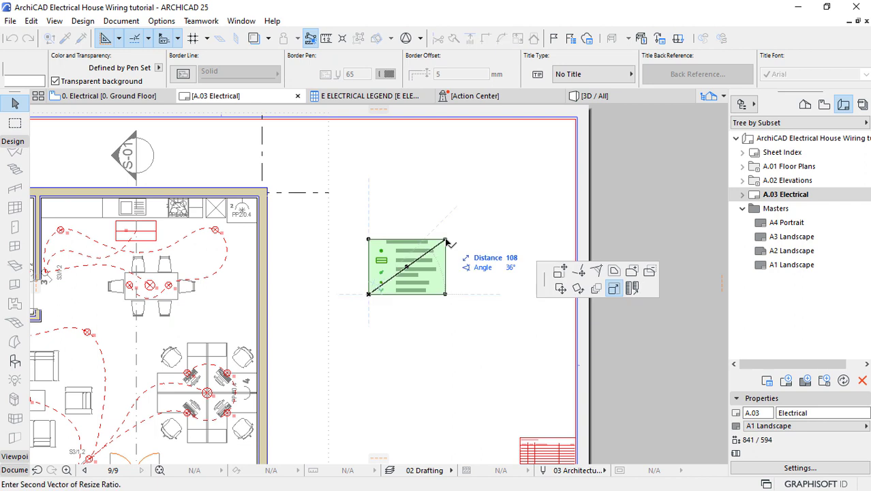
click(558, 165)
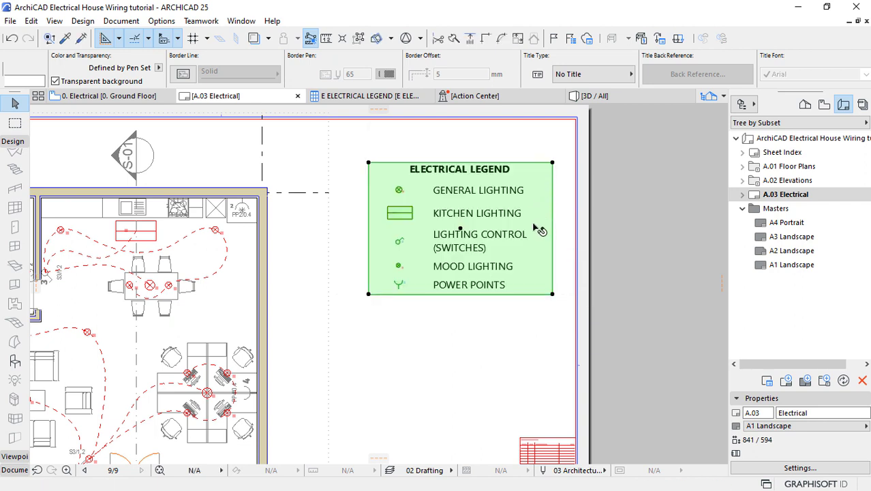
click(652, 272)
scroll(579, 204, down, 2)
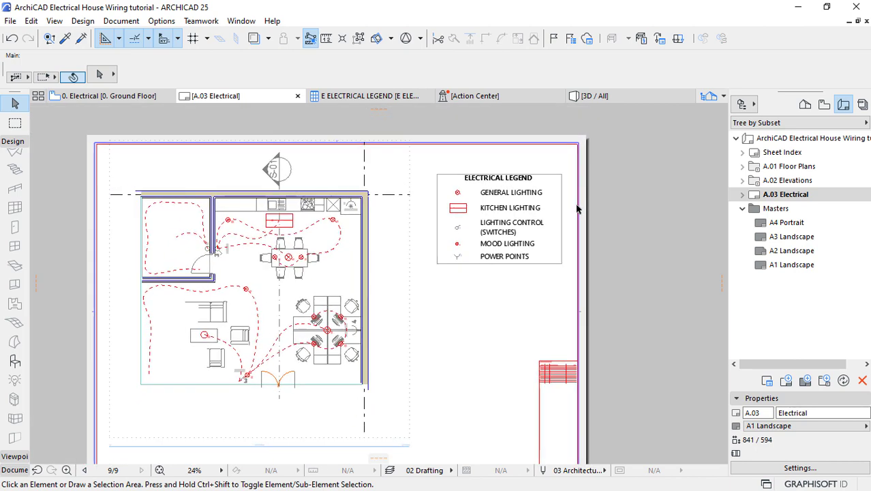
- Move the electrical legend straight down so its upper edge lines up with the floor plan's top wall
scroll(576, 210, down, 1)
click(476, 193)
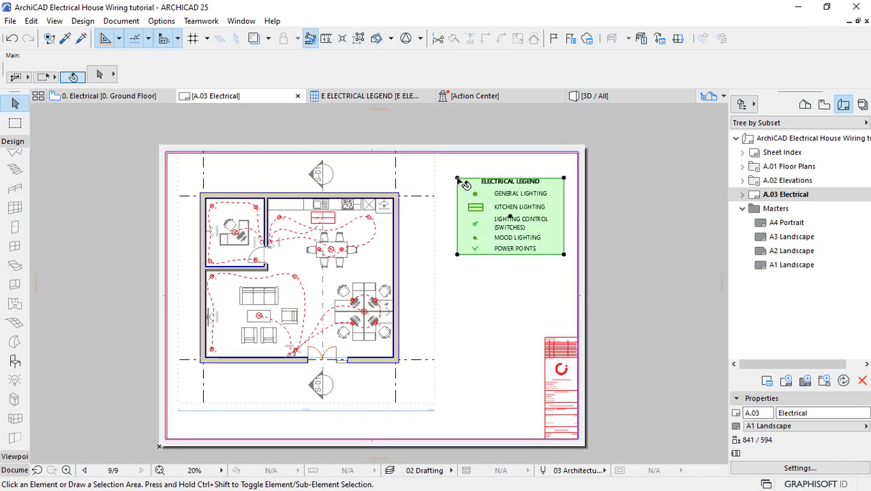
click(457, 178)
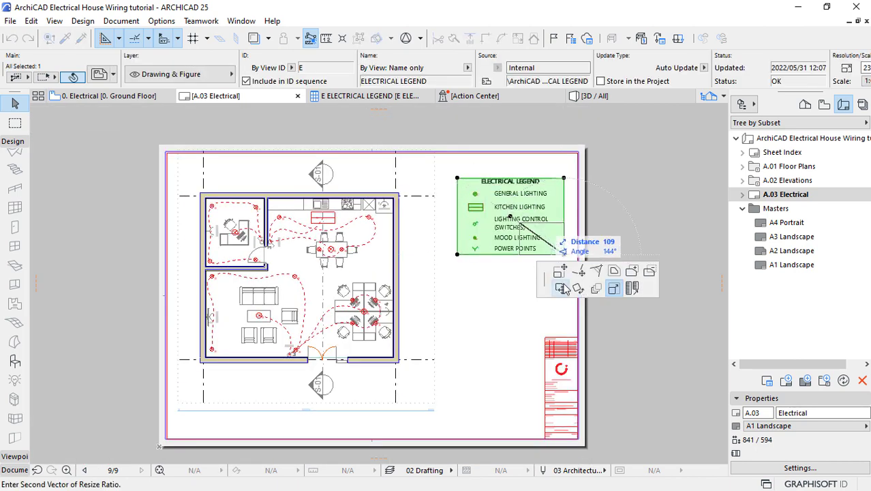
click(560, 288)
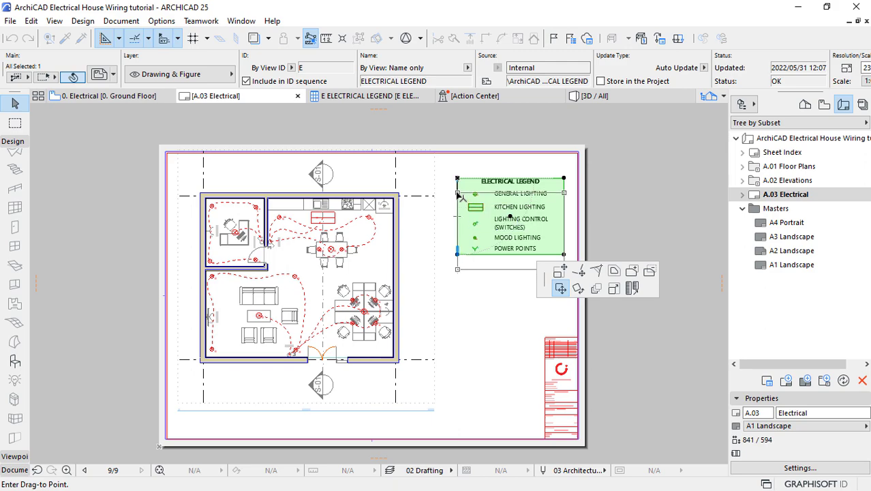
click(457, 269)
click(628, 238)
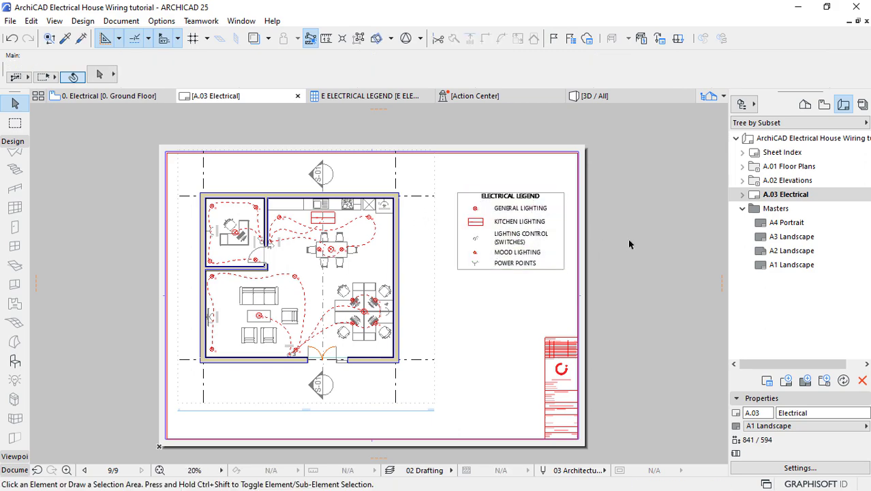
- Draw a rectangular 25 % cut fill covering the full width of the legend's ELECTRICAL LEGEND title row
scroll(504, 183, up, 3)
scroll(505, 186, up, 1)
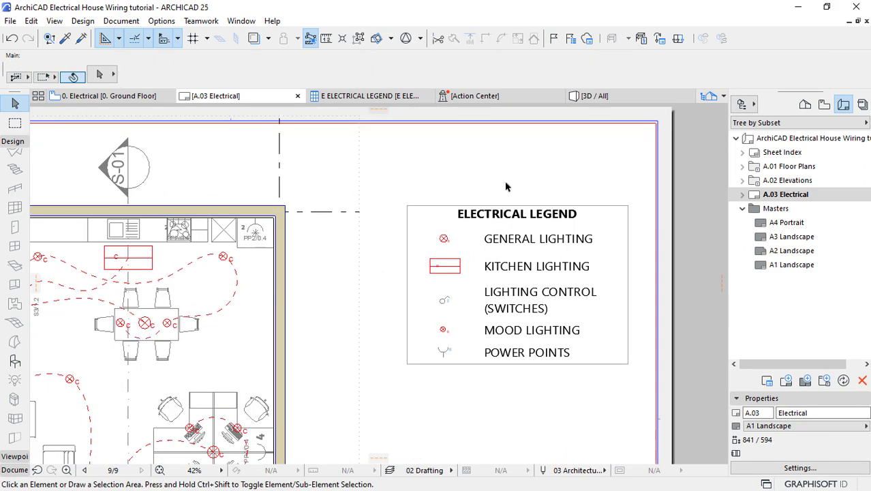
click(13, 143)
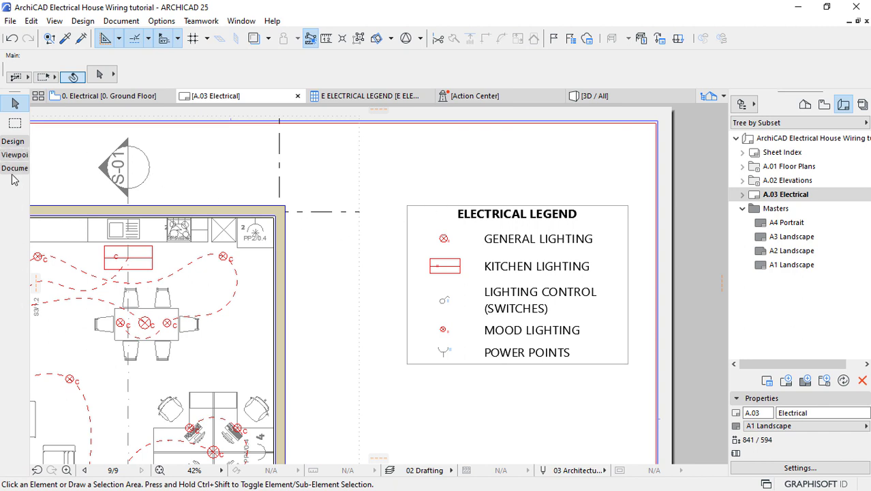
click(13, 170)
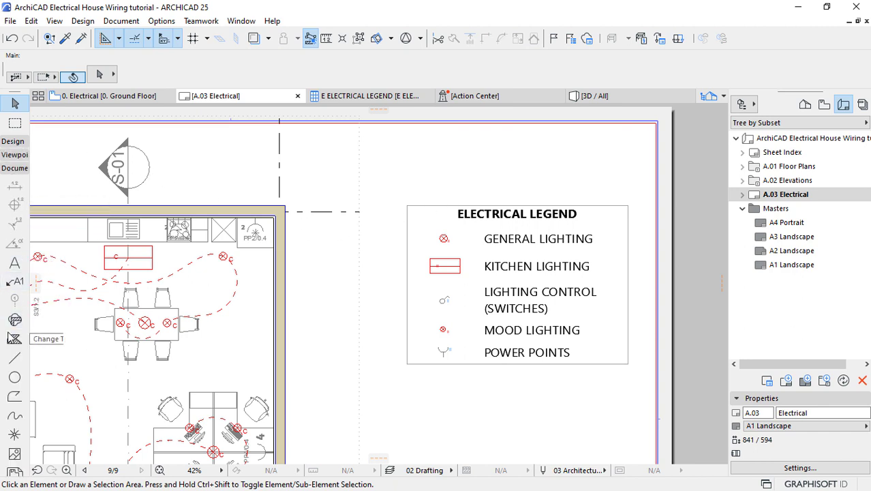
click(14, 340)
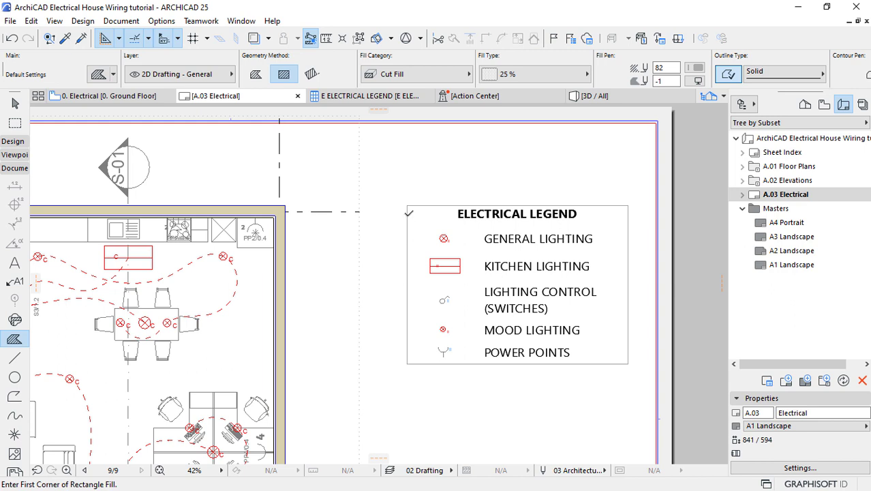
click(406, 205)
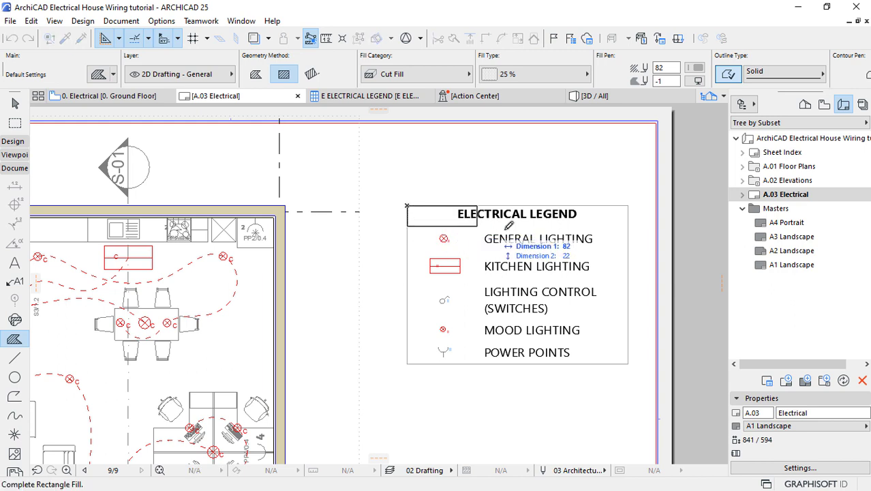
click(628, 225)
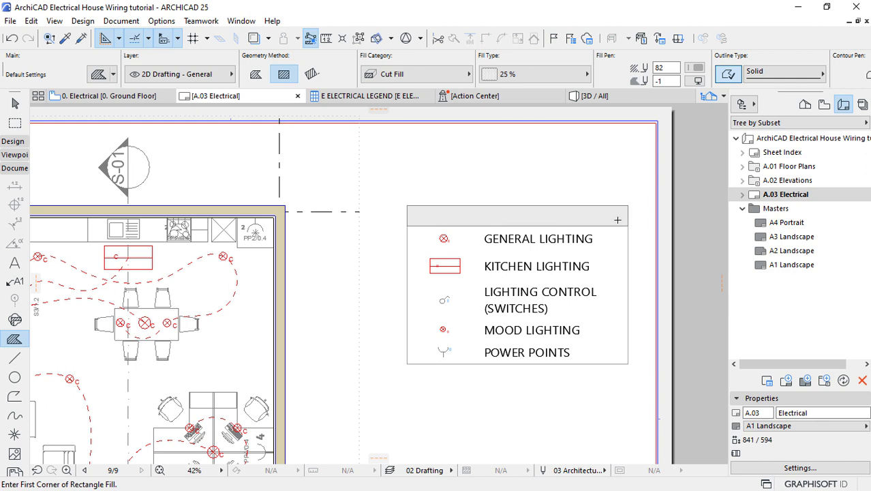
- Make the background of the title row fill transparent with background pen 0
shift+click(628, 221)
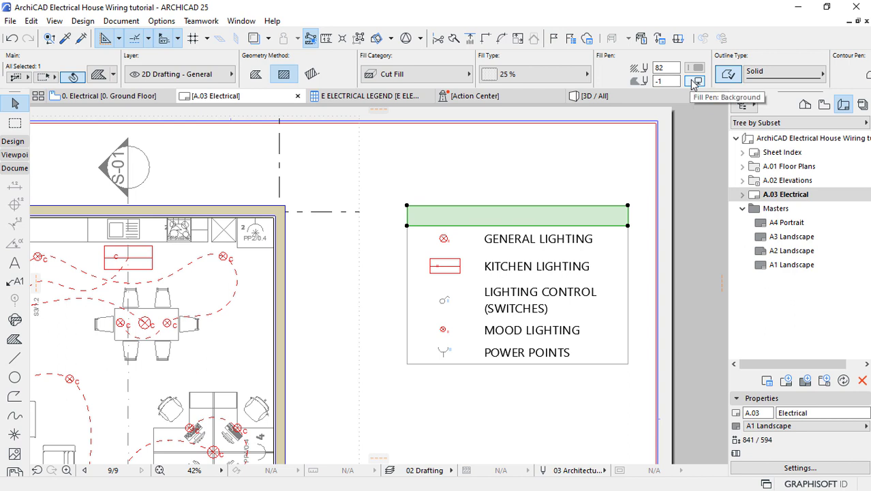
click(693, 82)
click(654, 239)
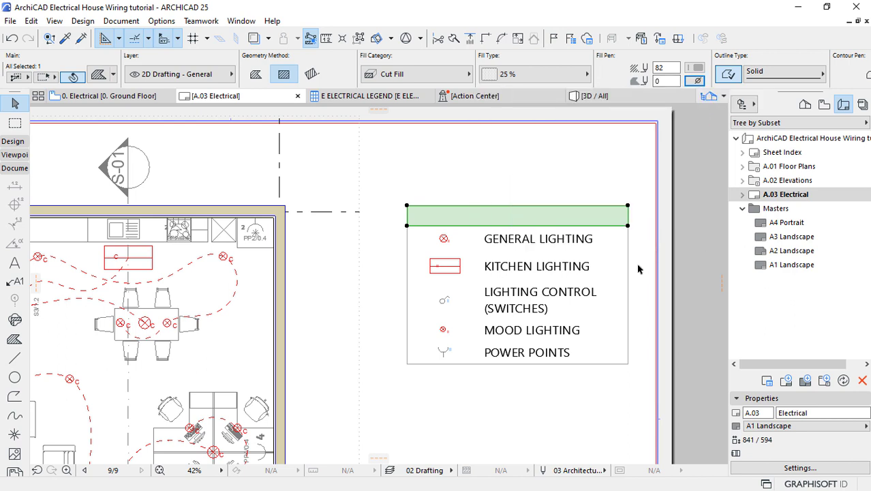
click(581, 407)
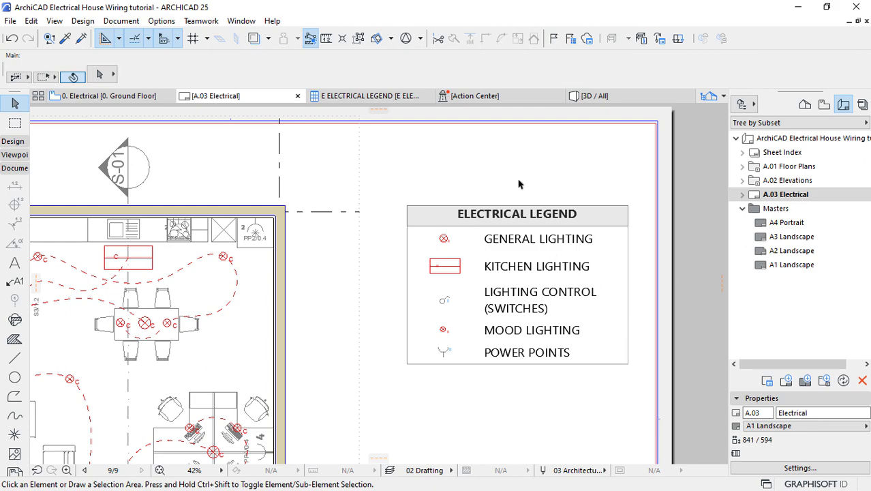
scroll(518, 184, down, 5)
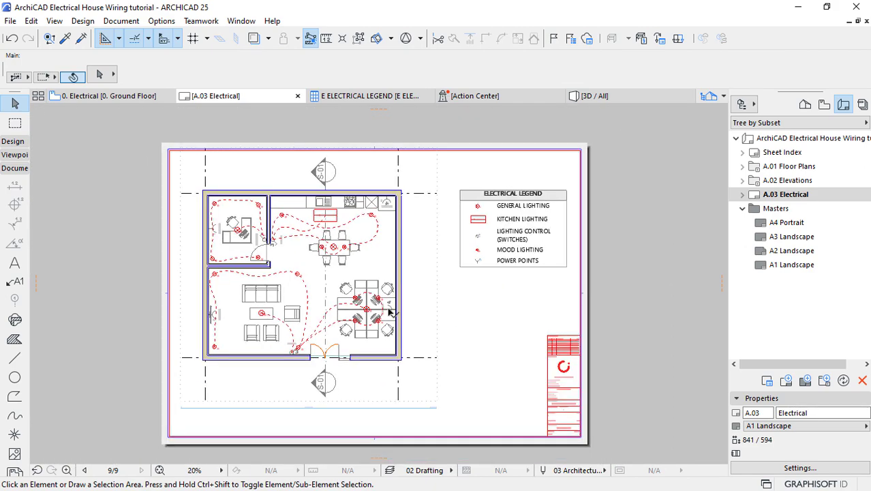
scroll(390, 312, up, 2)
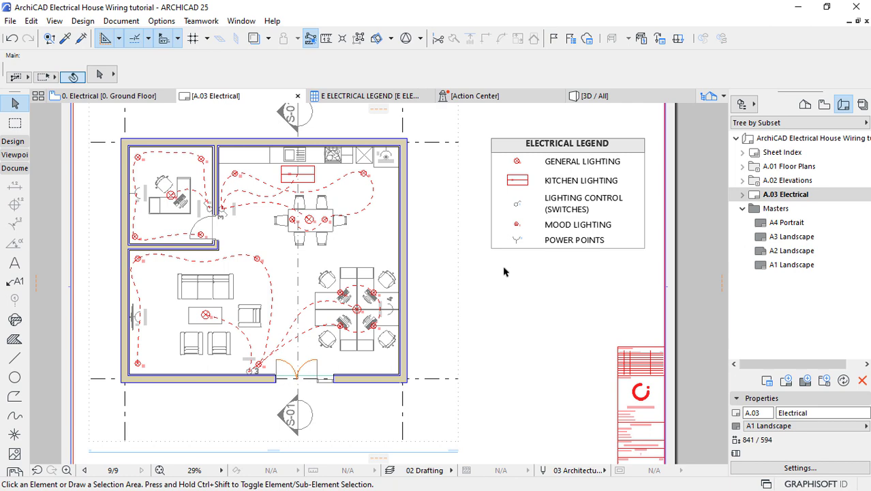
scroll(503, 277, down, 3)
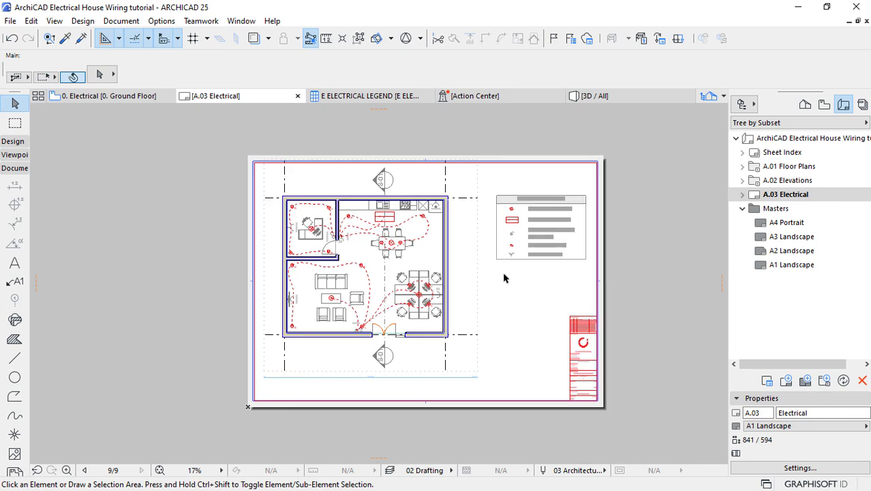
key(super)
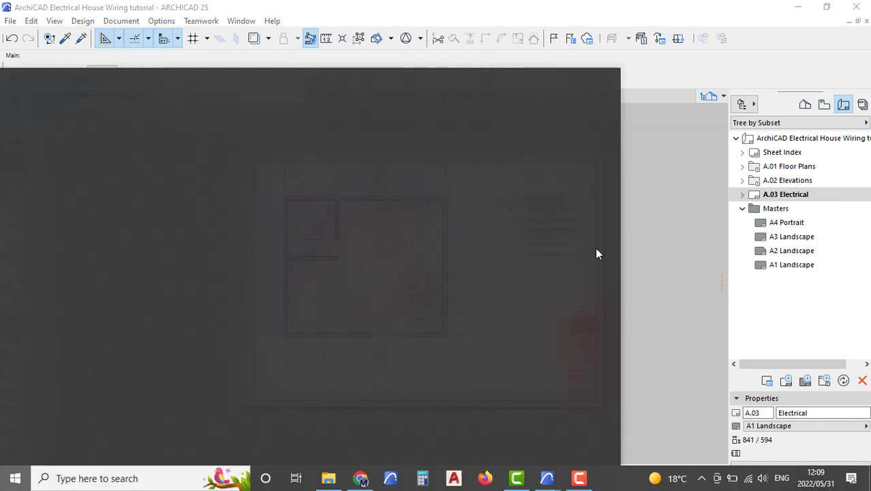
click(579, 479)
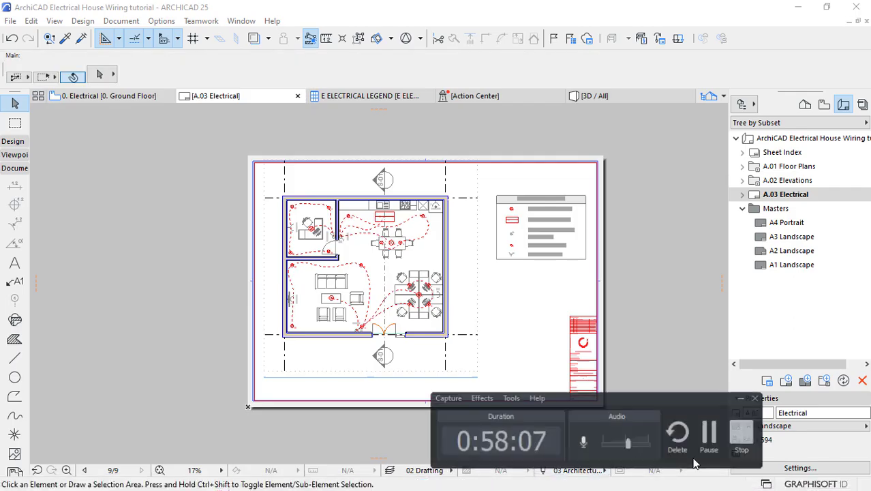